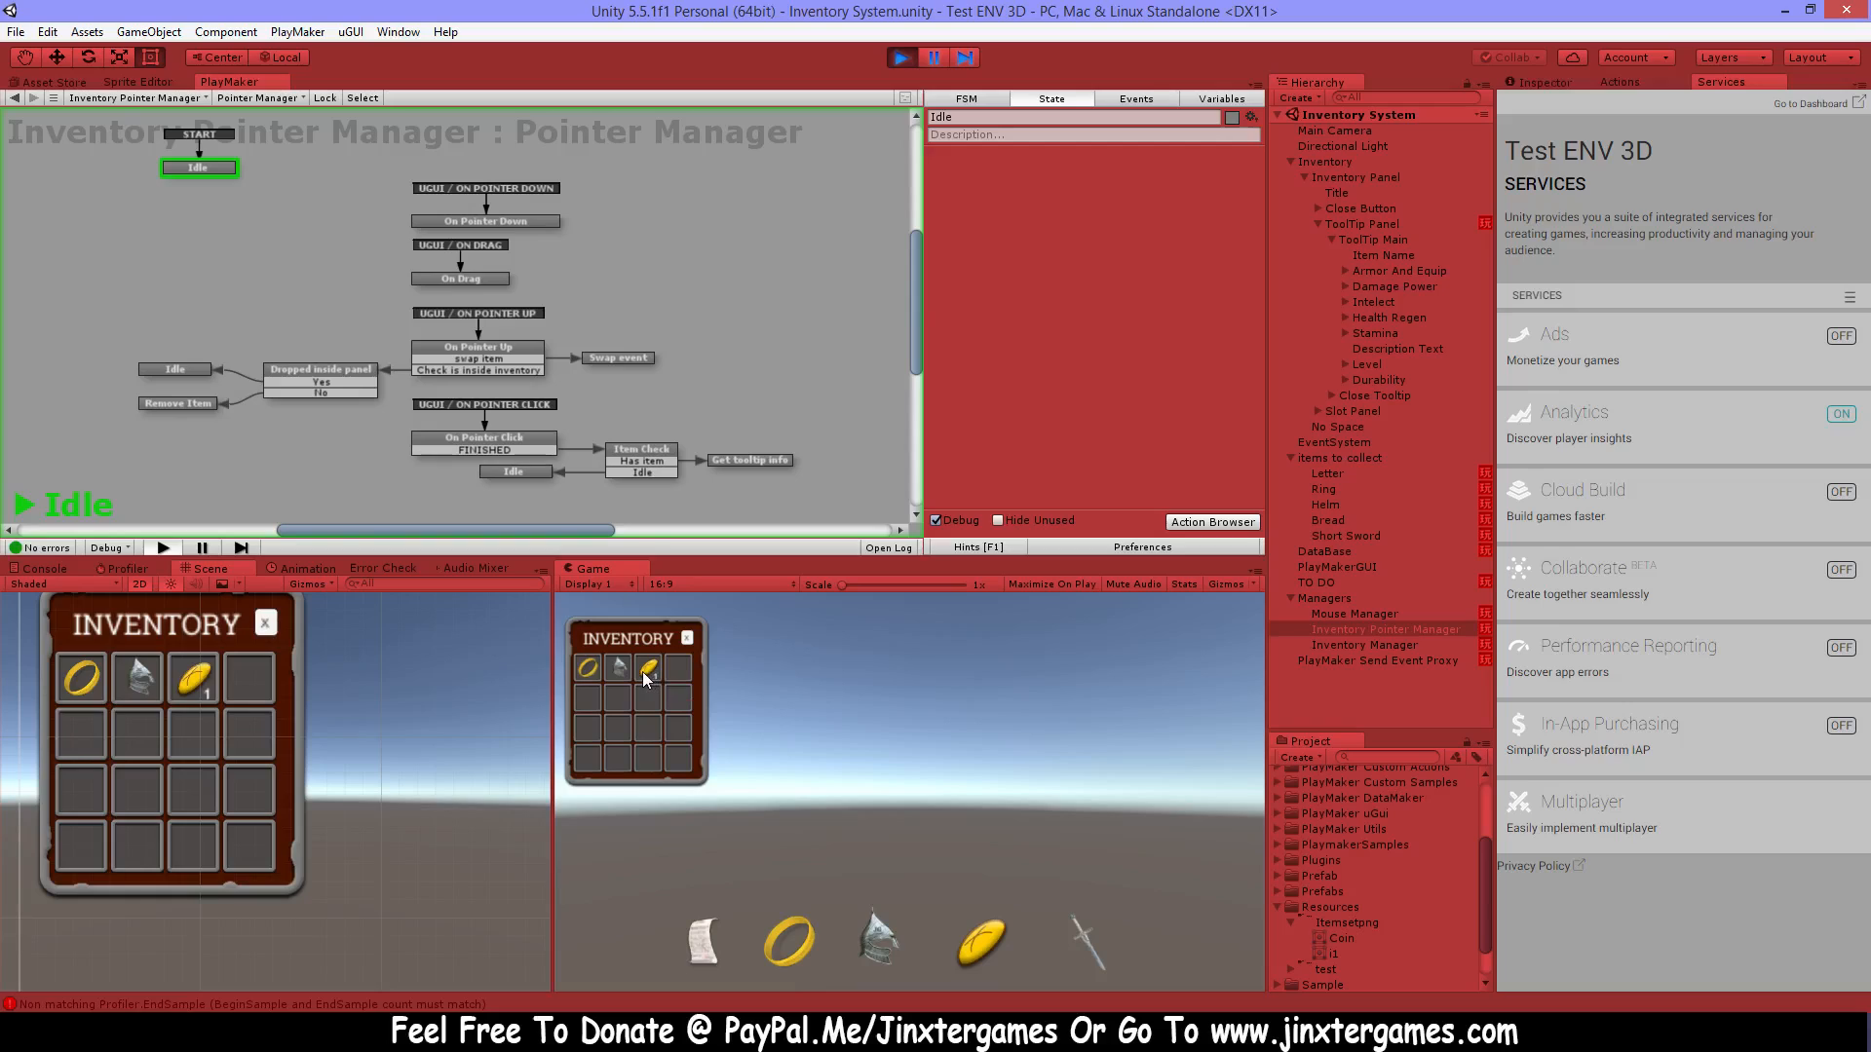
# Collect bread, a short sword and letters in the running game, filling one bread stack to 20 and starting another.
pyautogui.click(971, 949)
pyautogui.click(971, 949)
pyautogui.click(1101, 943)
pyautogui.click(686, 947)
pyautogui.click(991, 939)
pyautogui.click(992, 939)
pyautogui.click(984, 943)
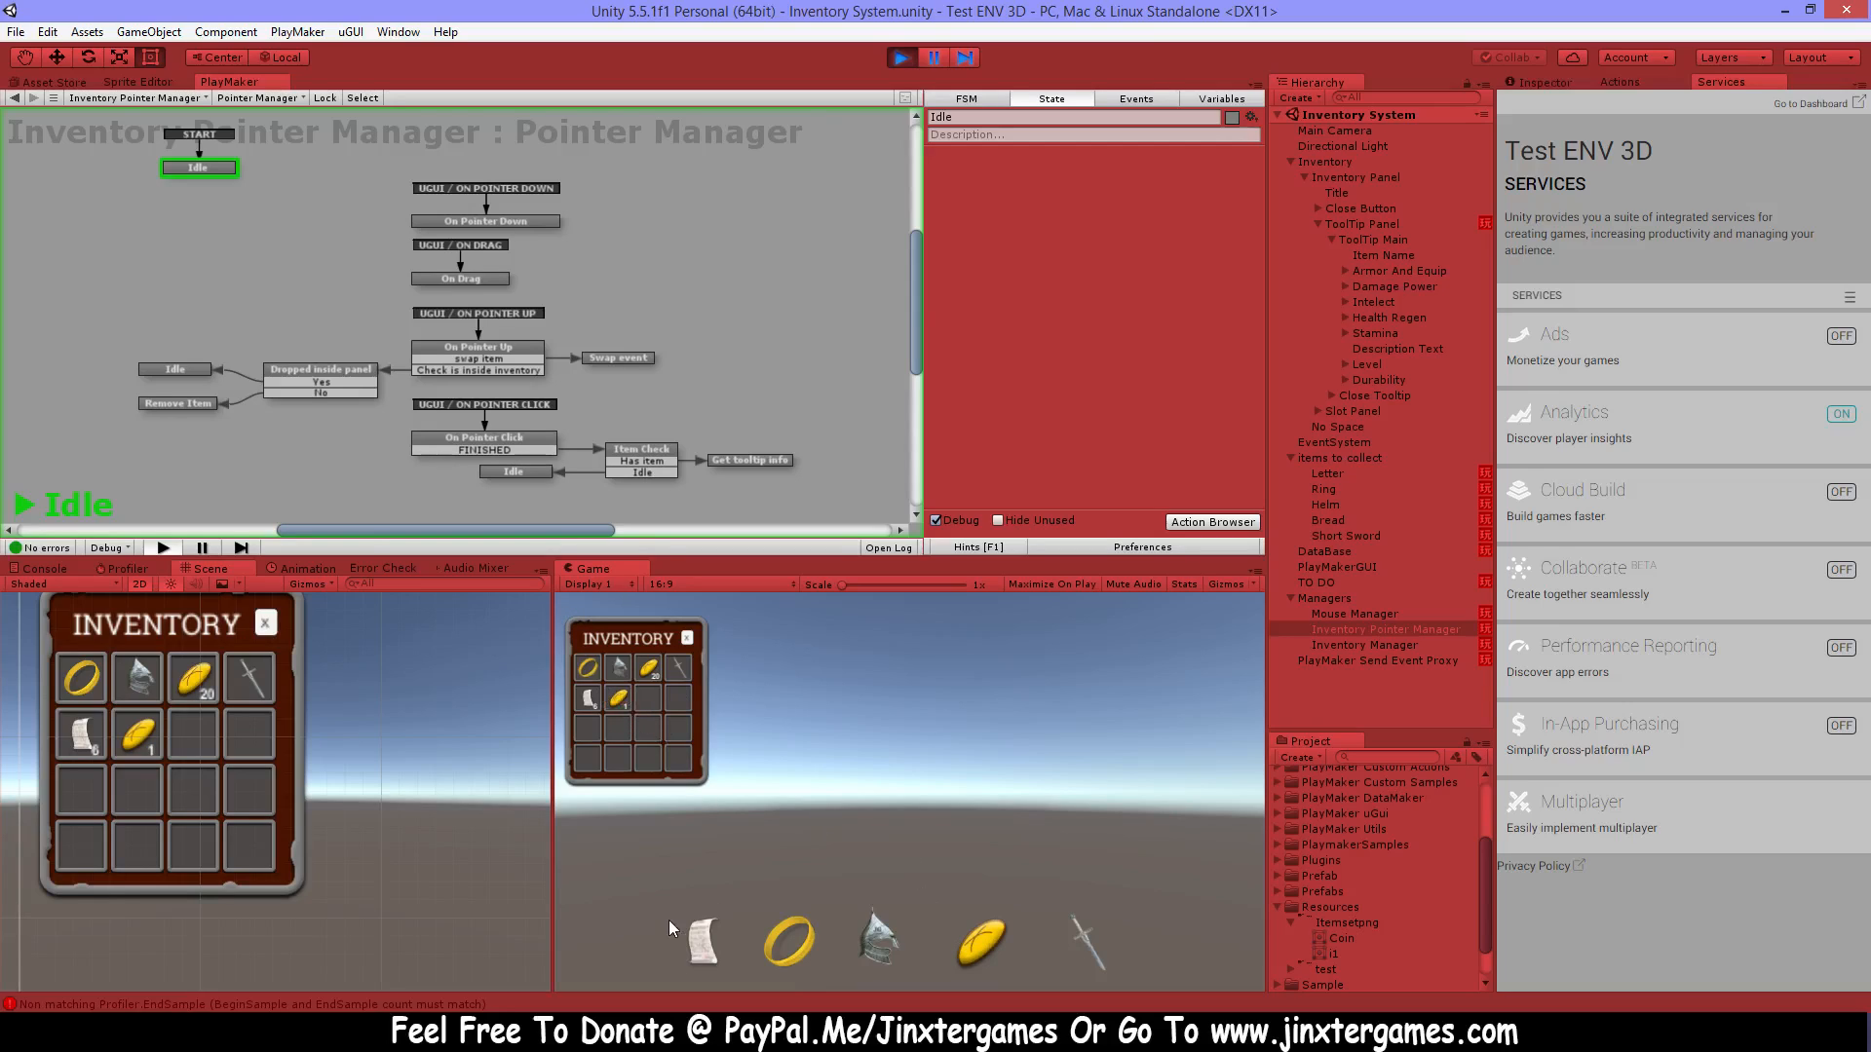
# Rearrange the inventory: single bread to the last slot, sword to row two's third slot, letters to row three's second slot.
pyautogui.moveTo(628, 699); pyautogui.dragTo(684, 738)
pyautogui.moveTo(668, 669)
pyautogui.mouseDown()
pyautogui.moveTo(641, 699)
pyautogui.moveTo(681, 658)
pyautogui.moveTo(649, 699)
pyautogui.mouseUp()
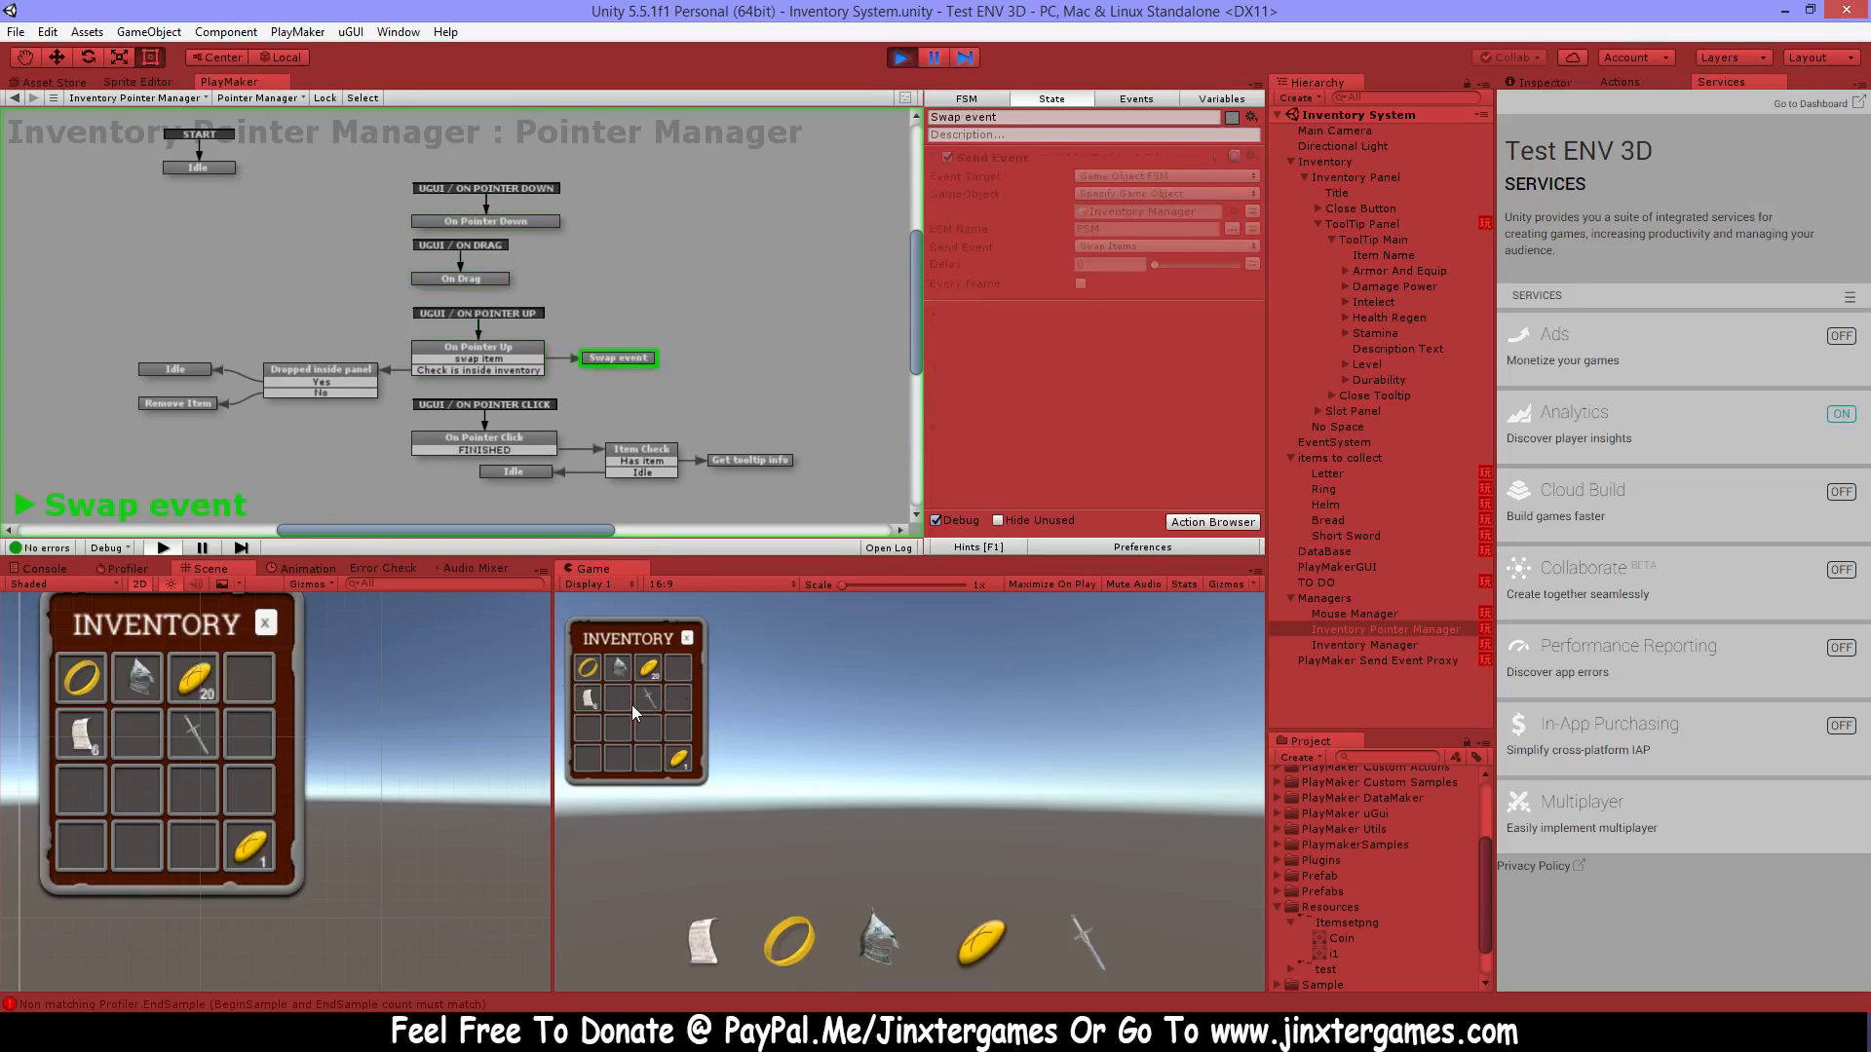
pyautogui.moveTo(588, 693); pyautogui.dragTo(622, 724)
# Collect more bread to fill the last slot's stack to 20 and start a new stack in the top row.
pyautogui.click(986, 935)
pyautogui.click(986, 936)
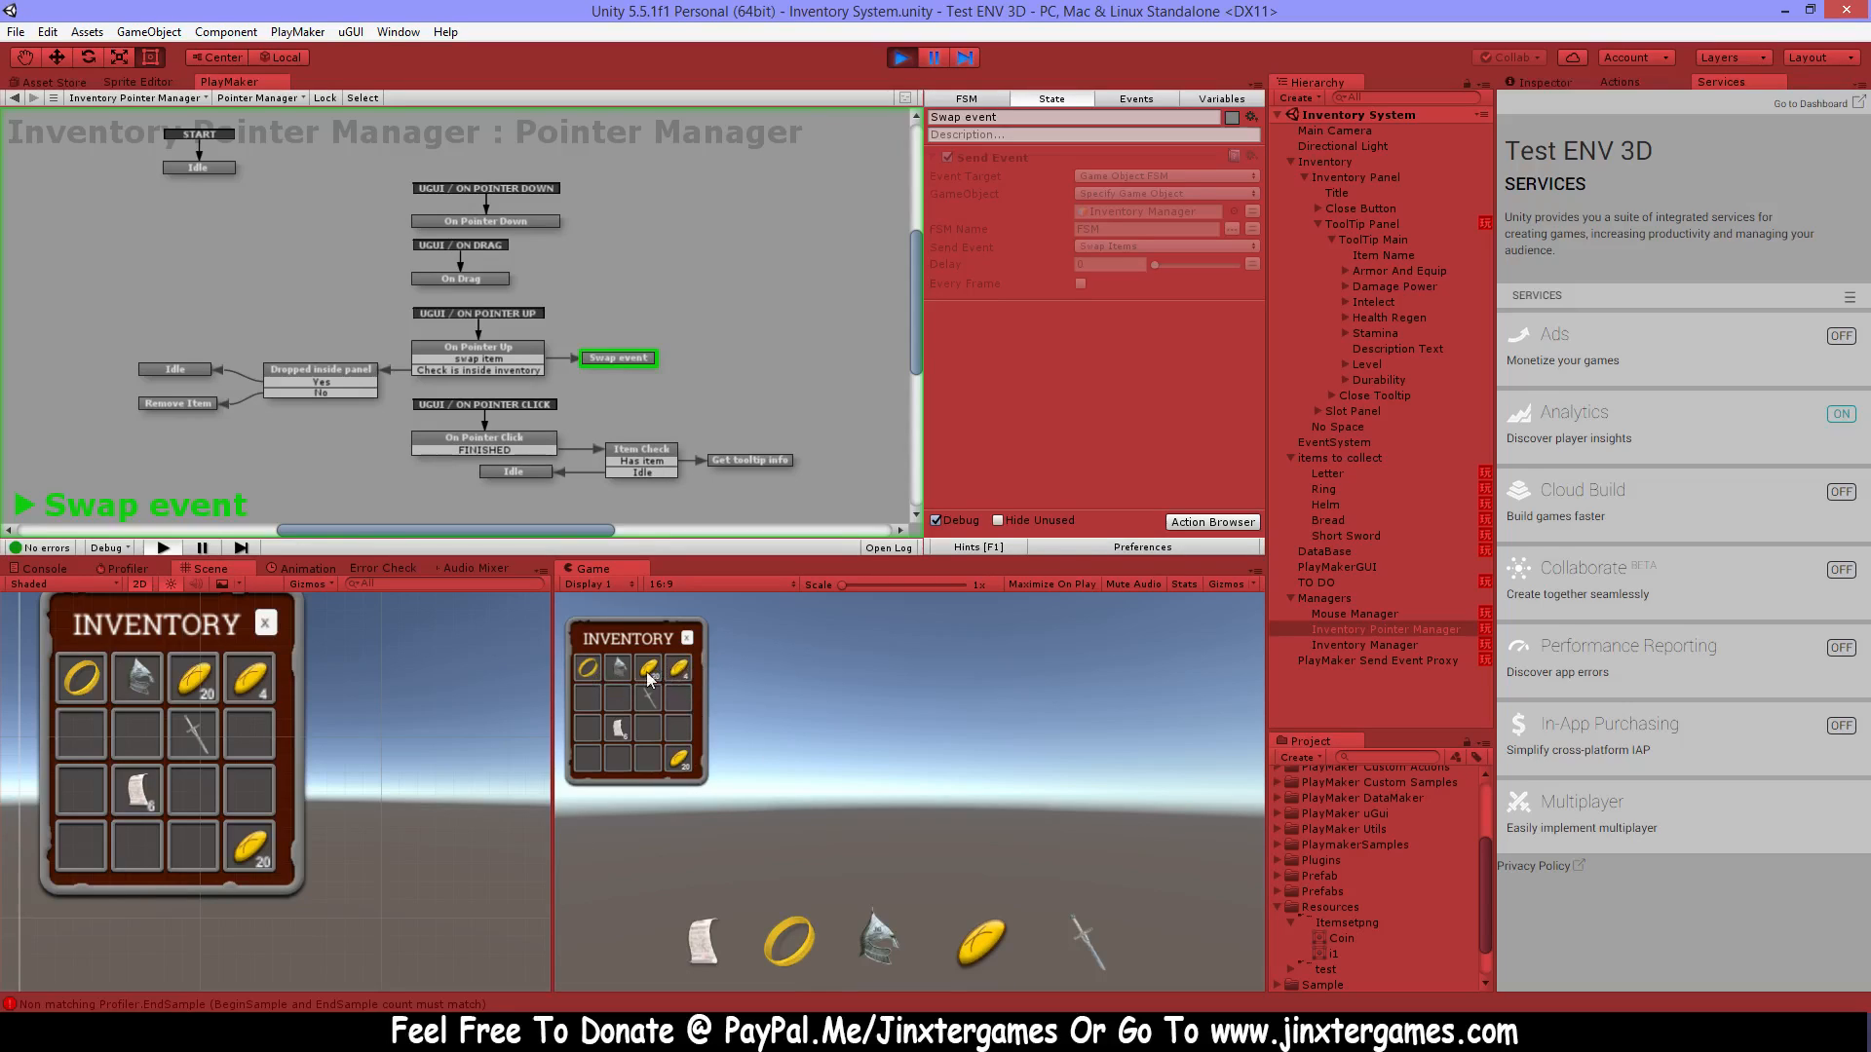
pyautogui.click(995, 937)
# Fill the remaining empty inventory slots with rings, helms and swords.
pyautogui.click(789, 942)
pyautogui.click(872, 943)
pyautogui.click(789, 941)
pyautogui.click(877, 941)
pyautogui.click(1088, 943)
pyautogui.click(1091, 946)
pyautogui.click(1091, 945)
pyautogui.click(872, 943)
pyautogui.click(877, 941)
pyautogui.click(794, 941)
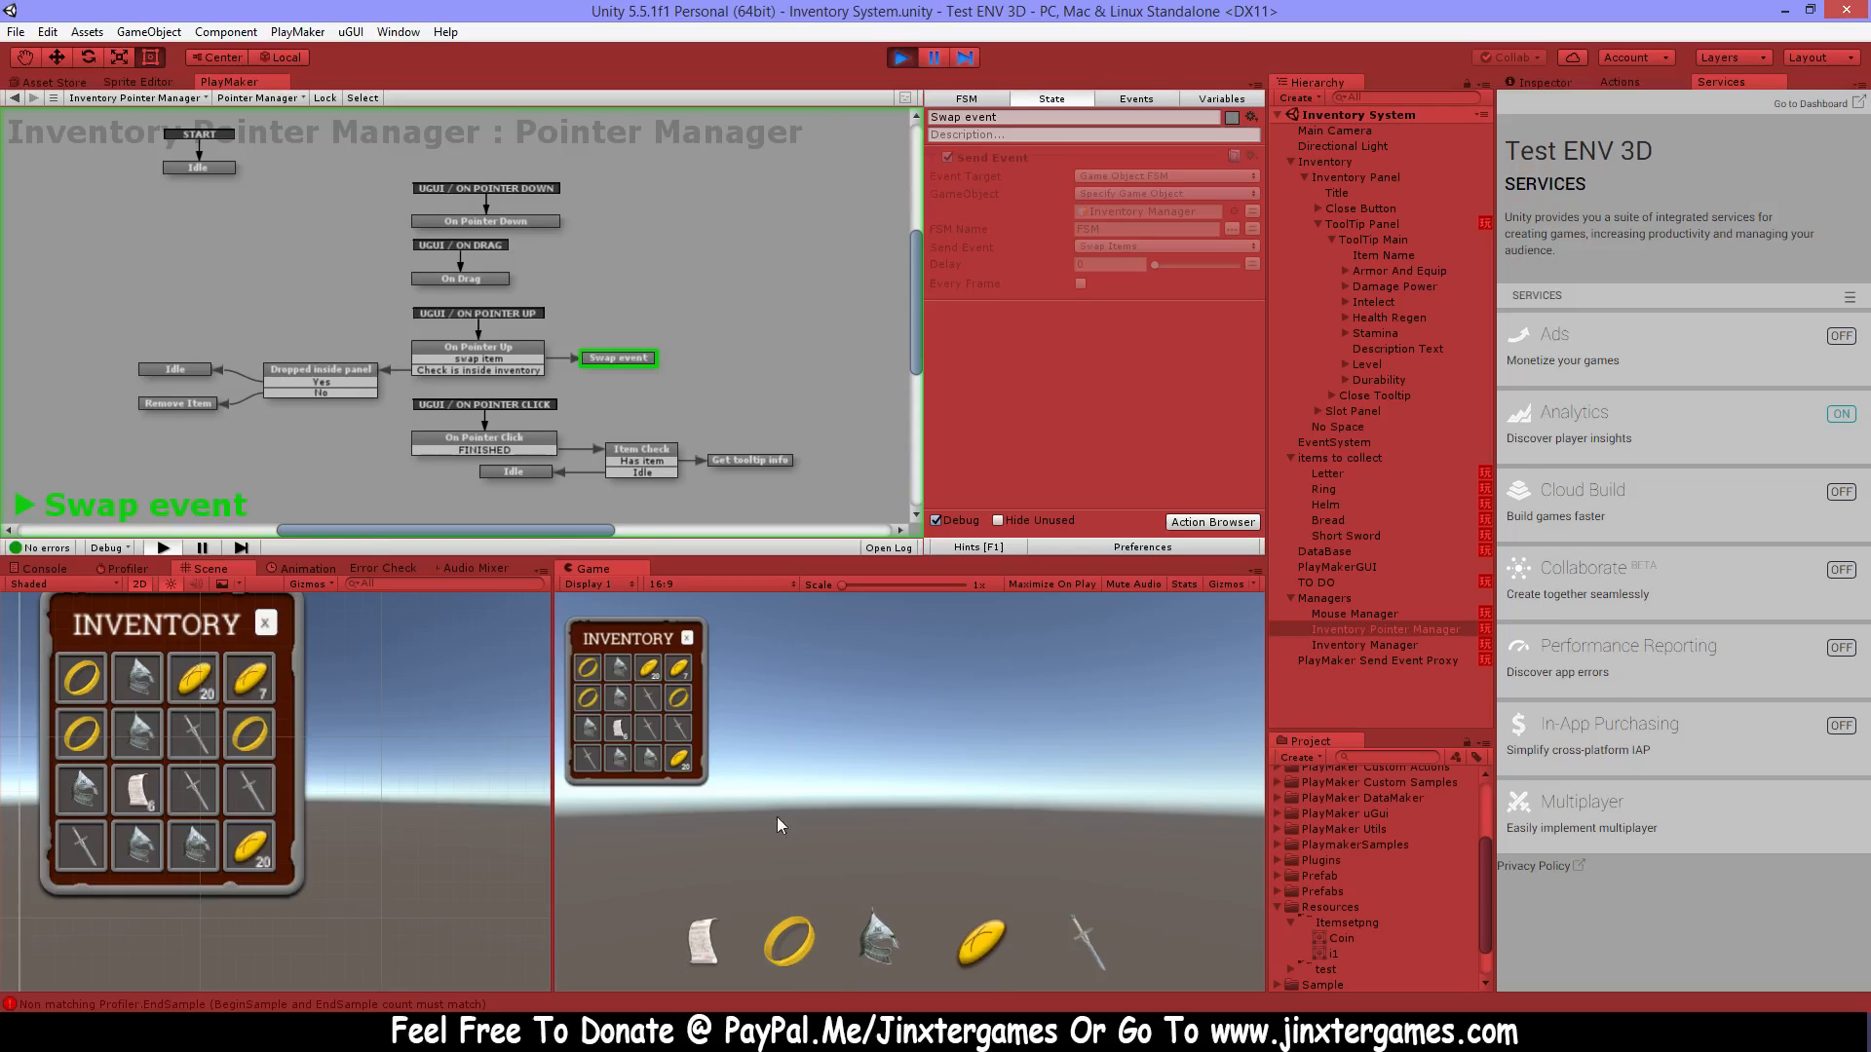
# Collect bread until its open stack holds 20, test one beyond that, and raise the letter stack to 16.
pyautogui.click(986, 939)
pyautogui.click(985, 935)
pyautogui.click(985, 935)
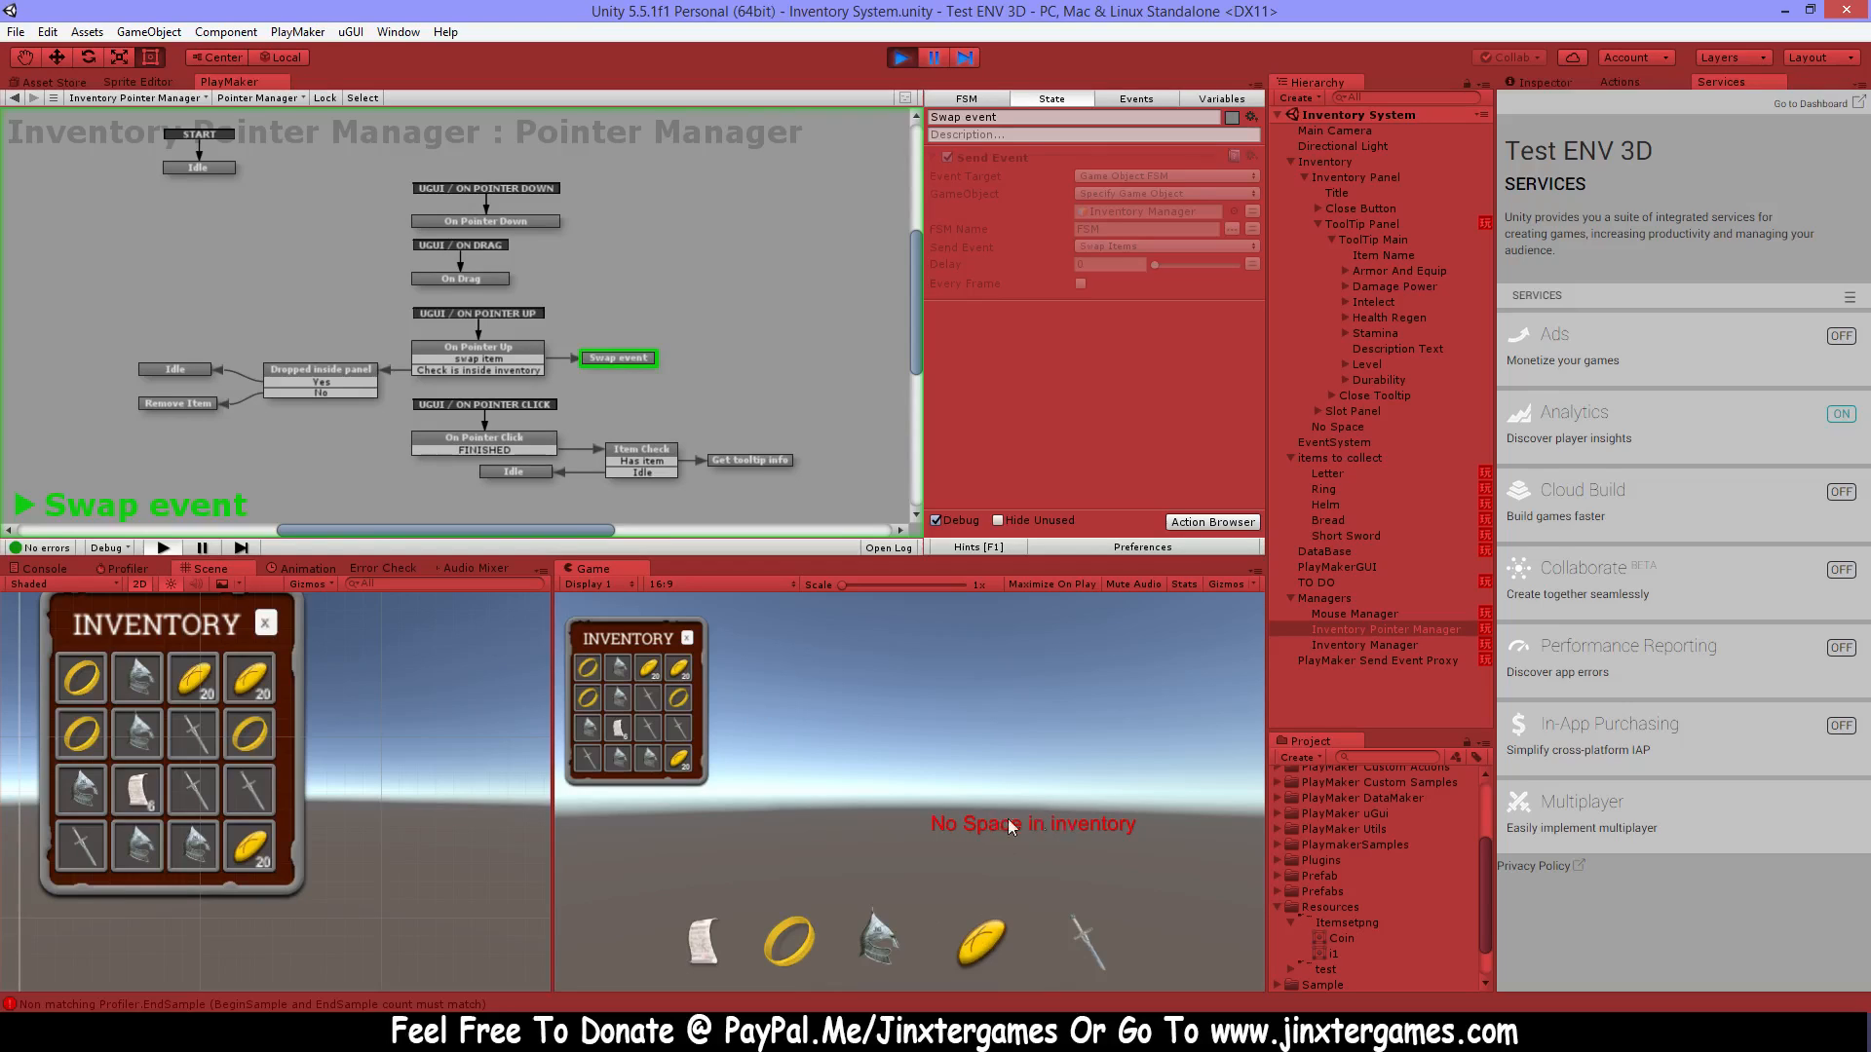
pyautogui.click(705, 943)
# Remove a helm, a sword and a ring by dropping them outside the inventory panel.
pyautogui.moveTo(646, 763); pyautogui.dragTo(887, 735)
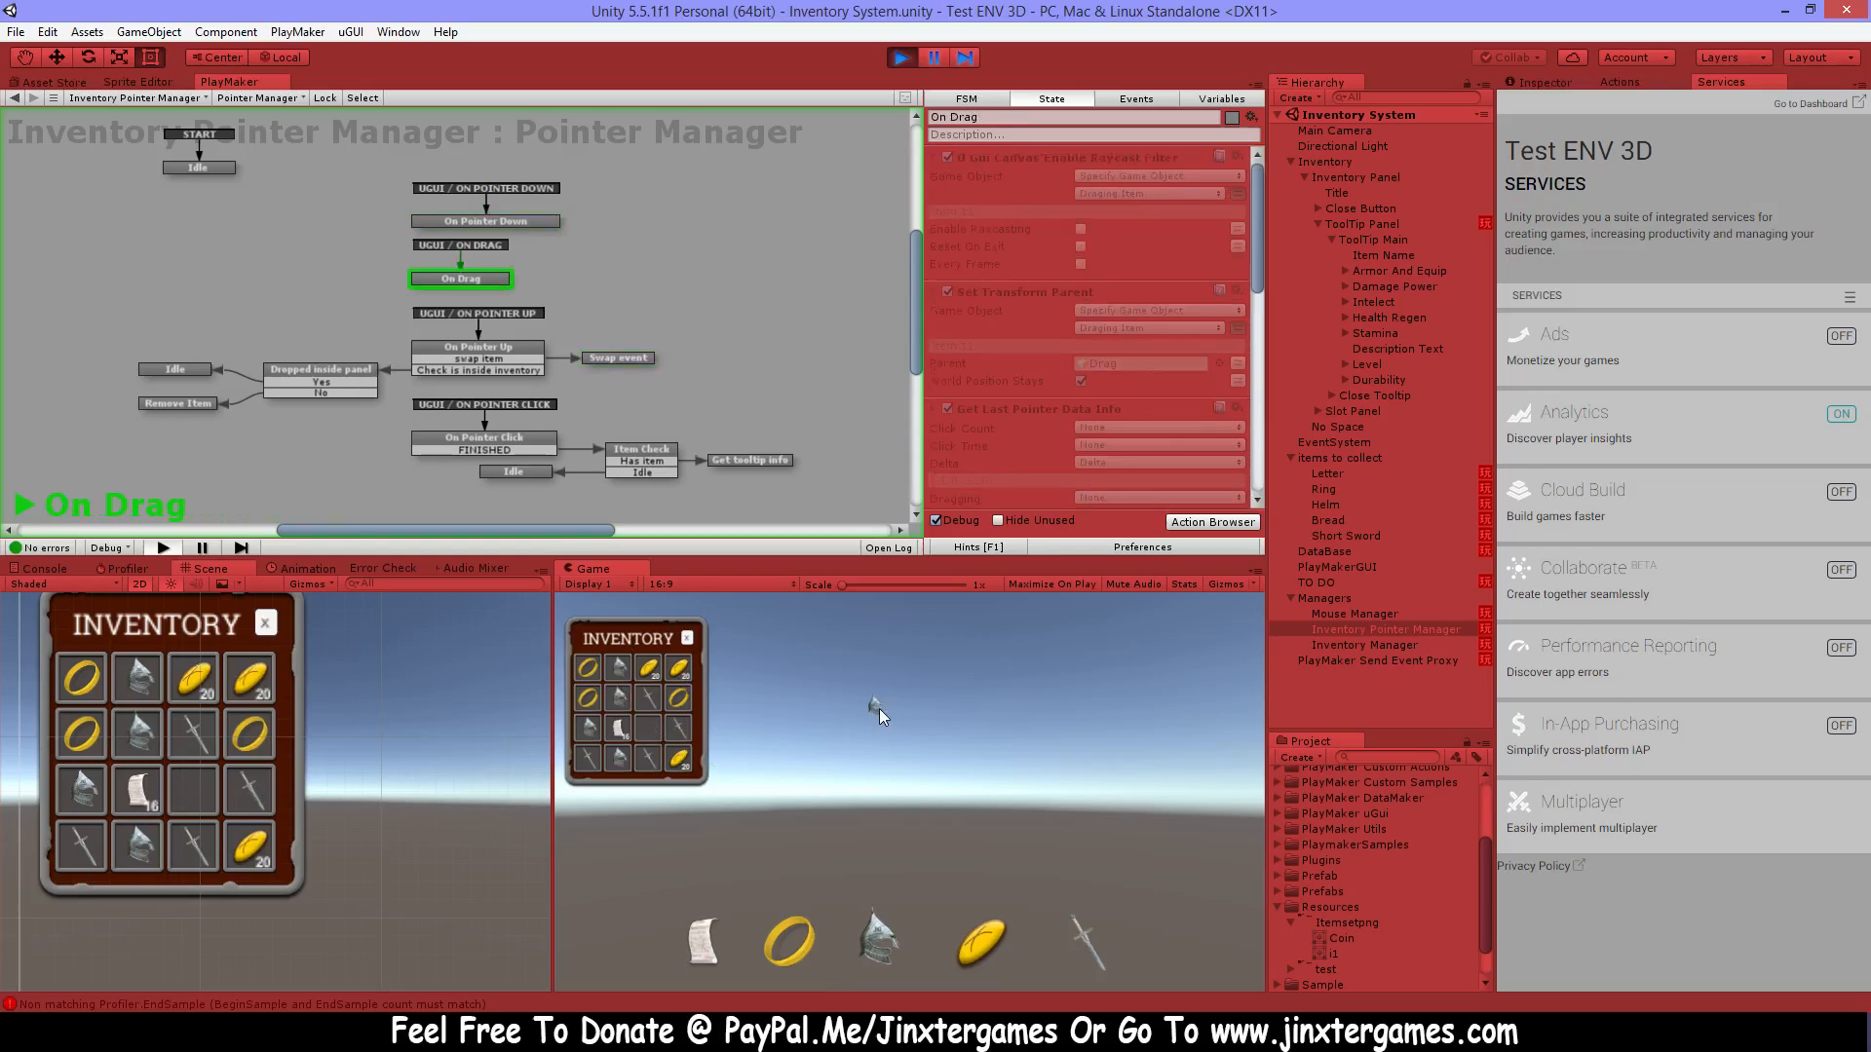
pyautogui.moveTo(856, 717); pyautogui.dragTo(857, 717)
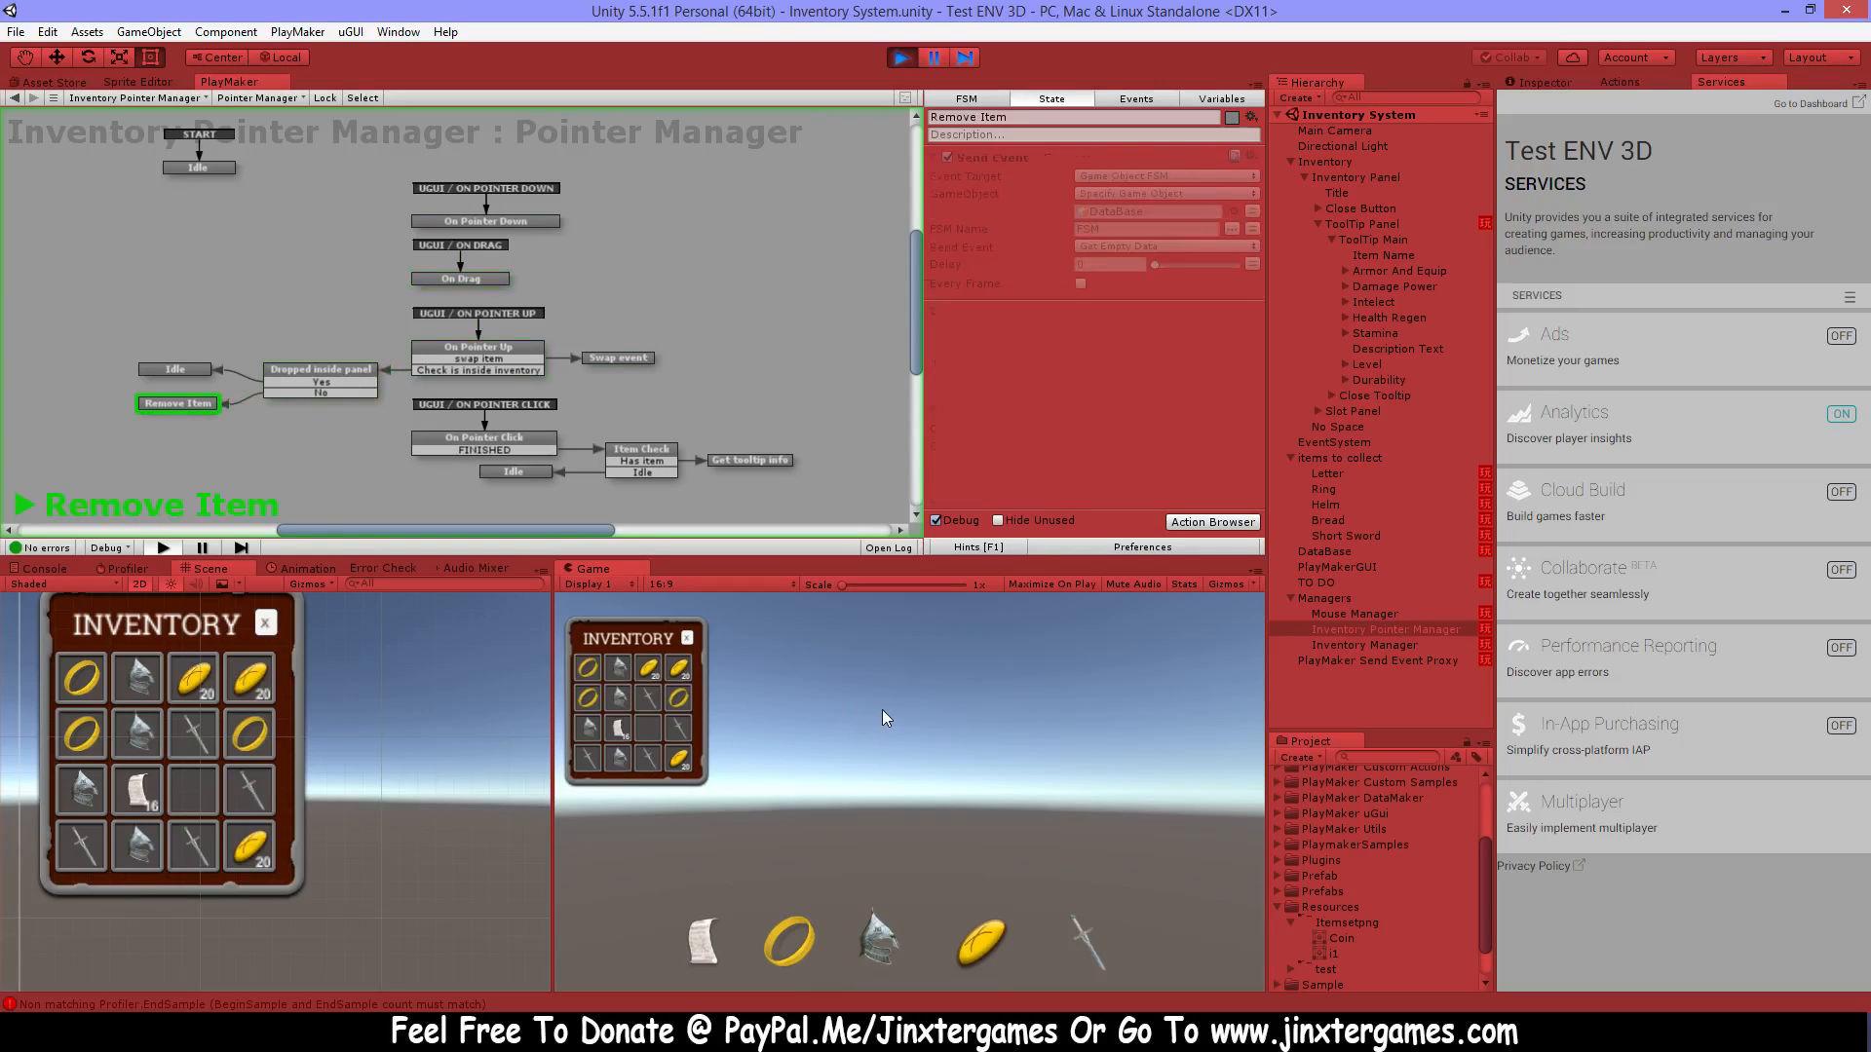
pyautogui.moveTo(651, 698); pyautogui.dragTo(871, 700)
pyautogui.moveTo(678, 698); pyautogui.dragTo(933, 714)
# View the tooltips of the helm, bread, letter, sword and ring items in the inventory.
pyautogui.click(618, 667)
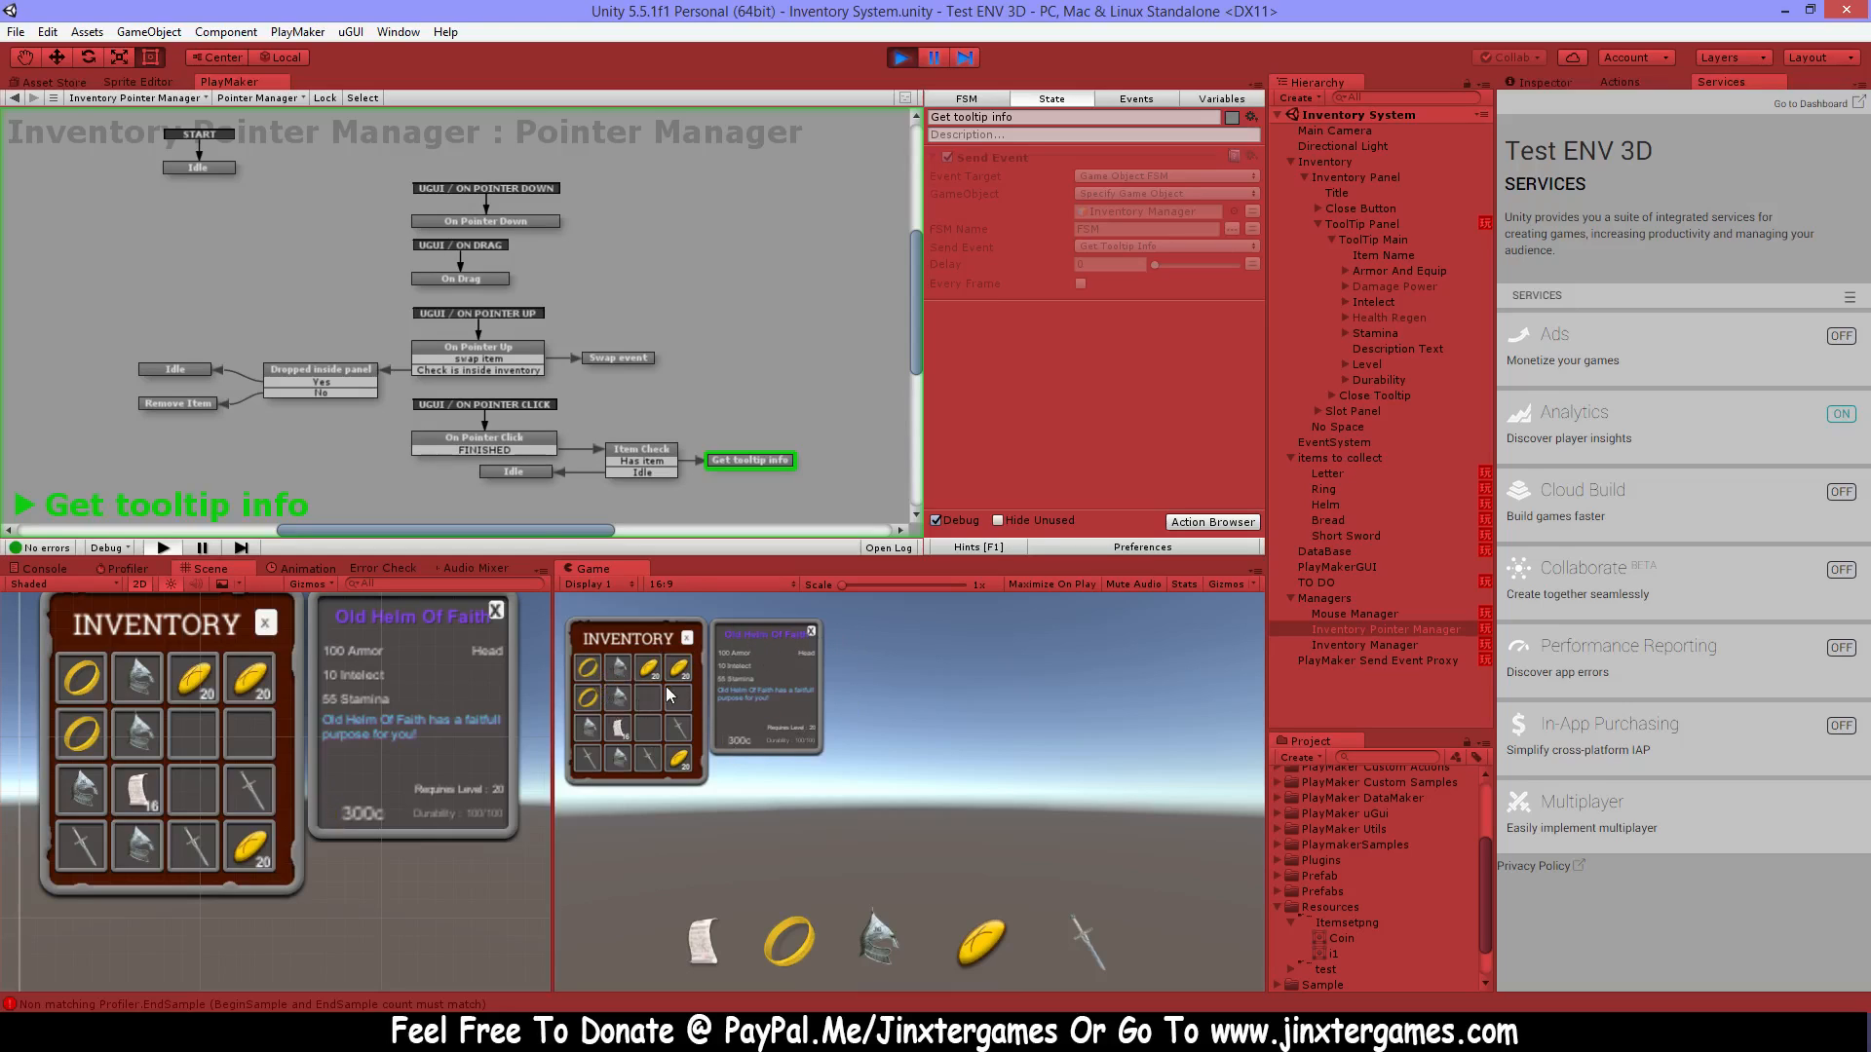
pyautogui.click(647, 668)
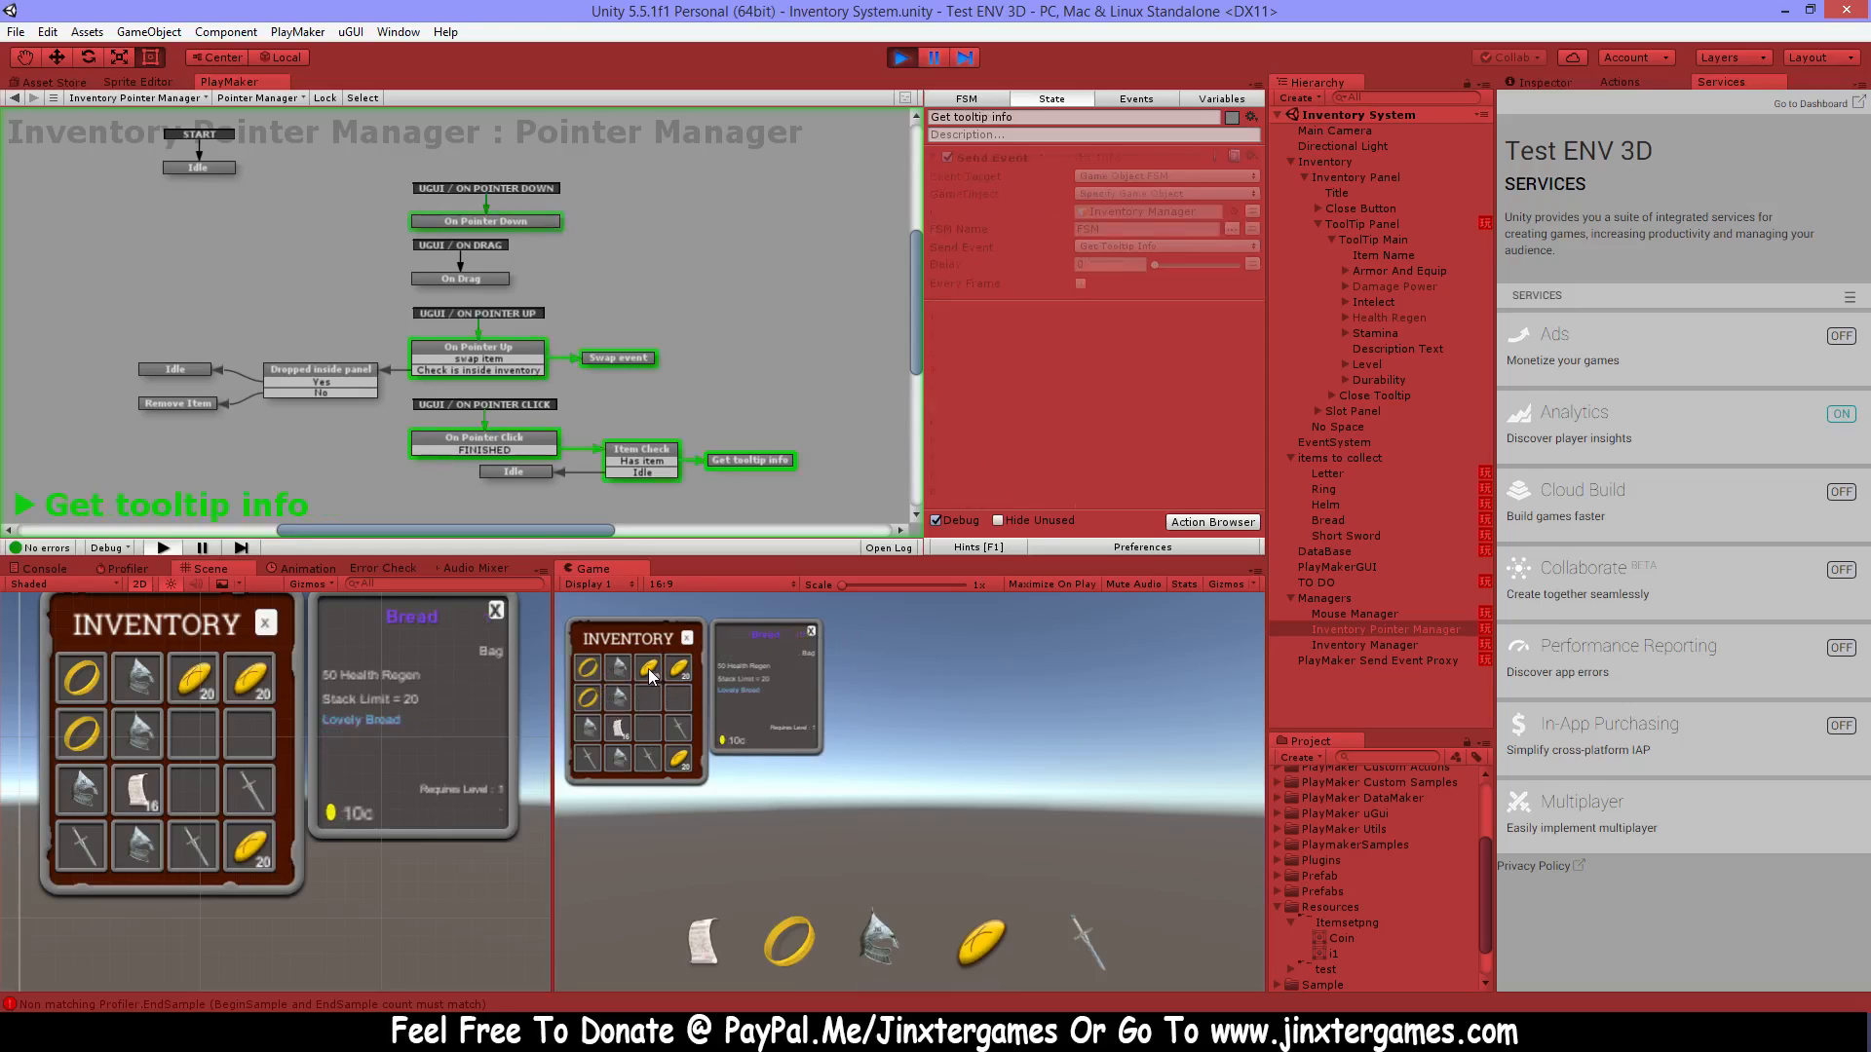
pyautogui.click(617, 733)
pyautogui.click(601, 756)
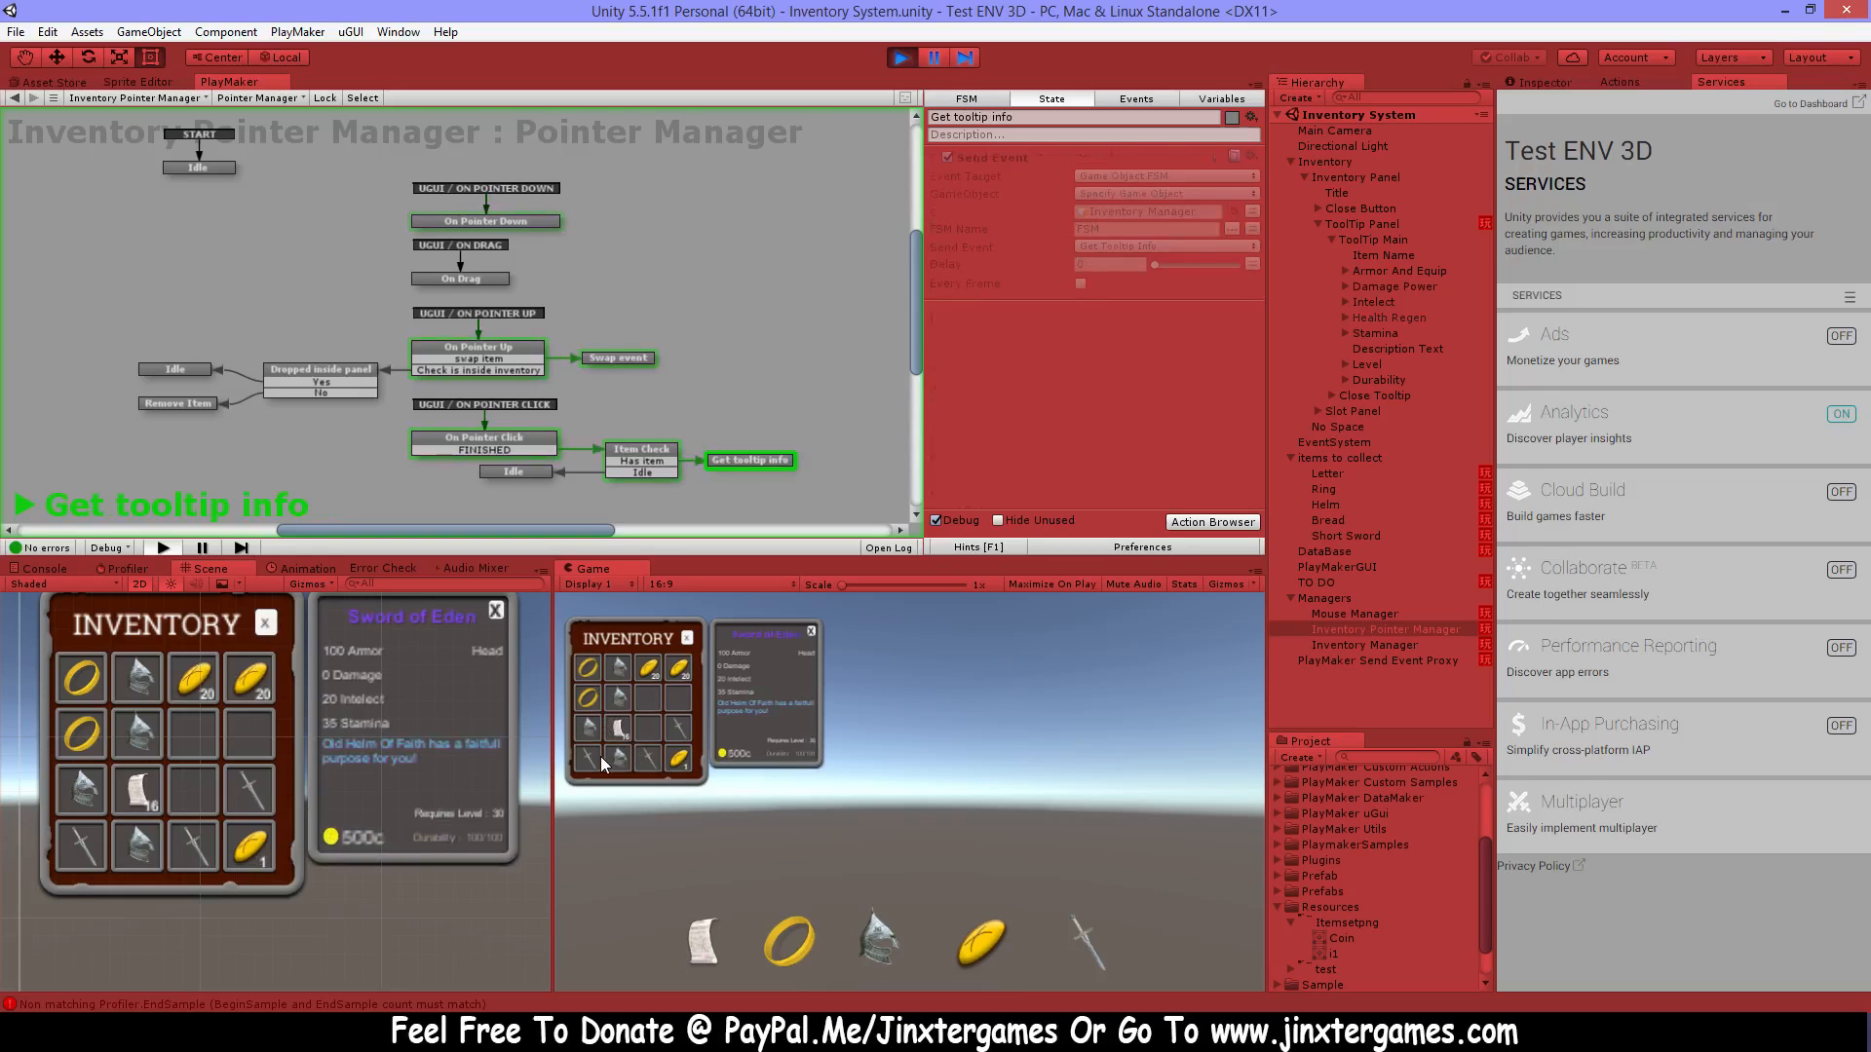
pyautogui.click(619, 758)
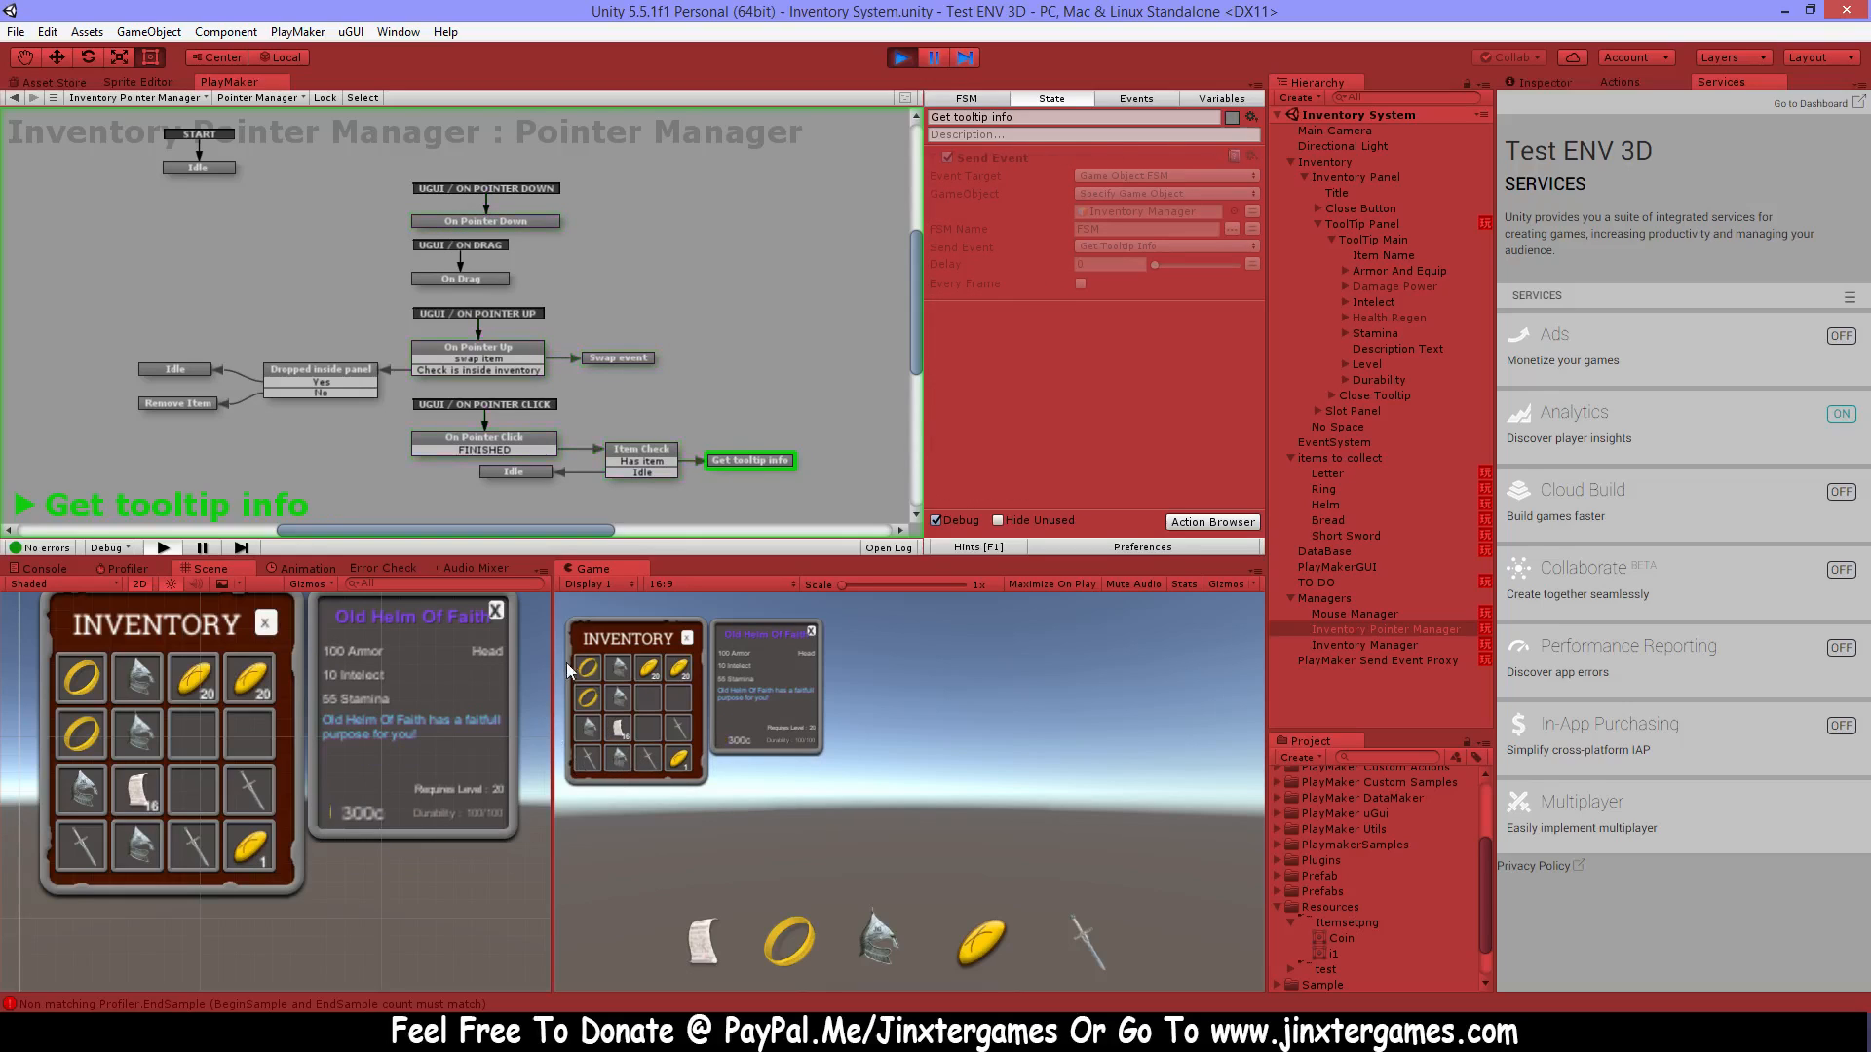
pyautogui.click(641, 762)
pyautogui.click(583, 695)
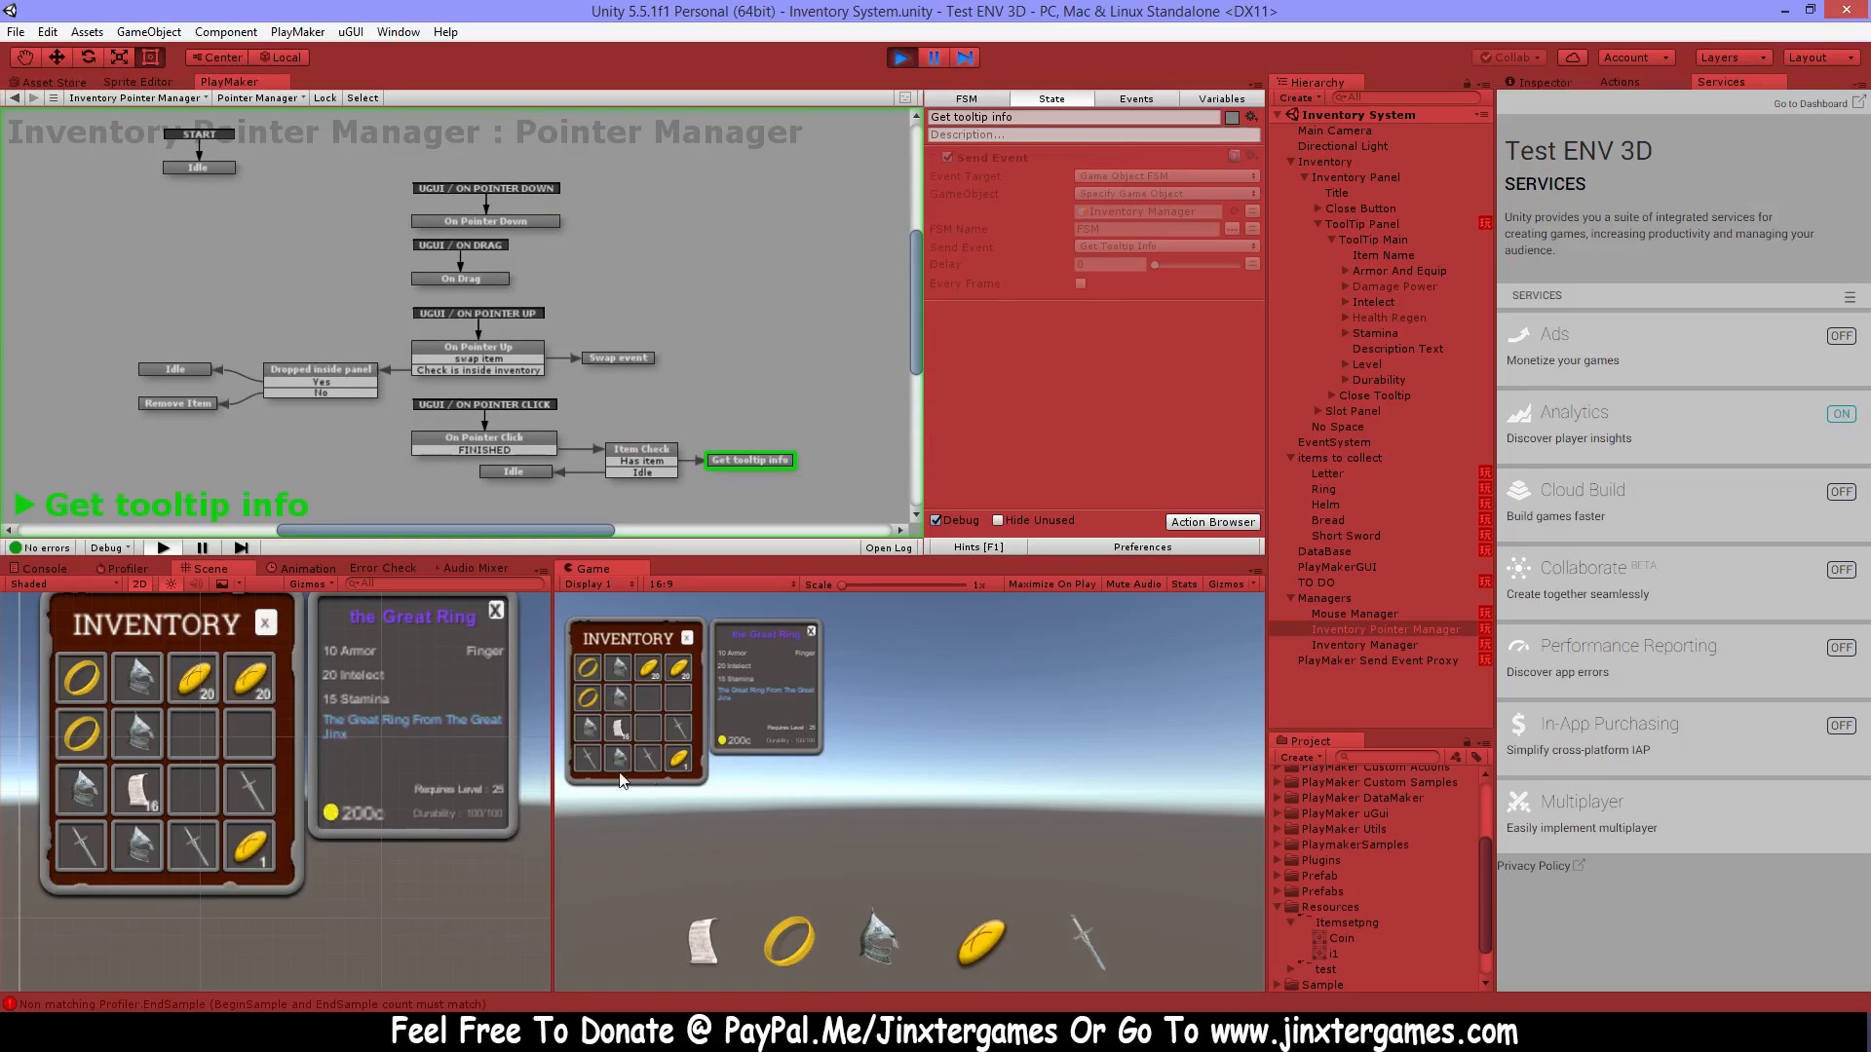
pyautogui.click(587, 762)
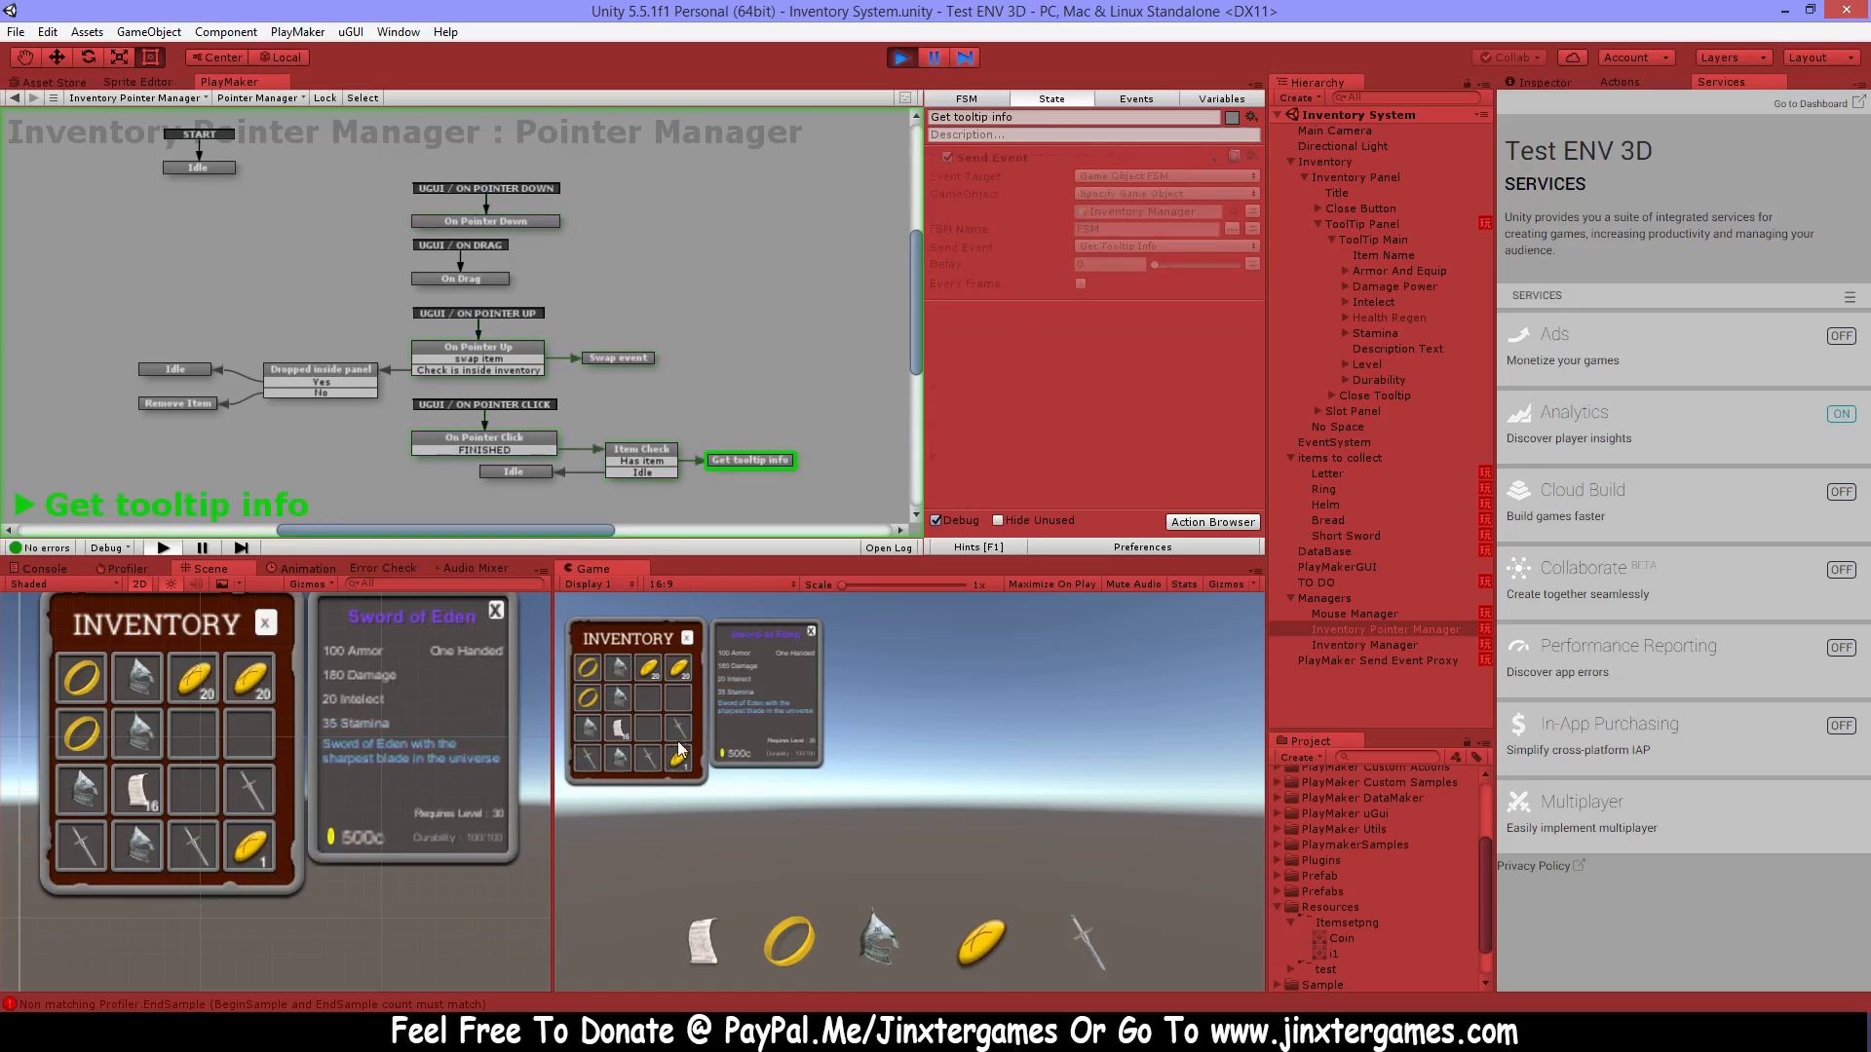
# Compare the helm, letter and bread tooltips, and test closing and reopening the tooltip.
pyautogui.click(610, 756)
pyautogui.click(618, 728)
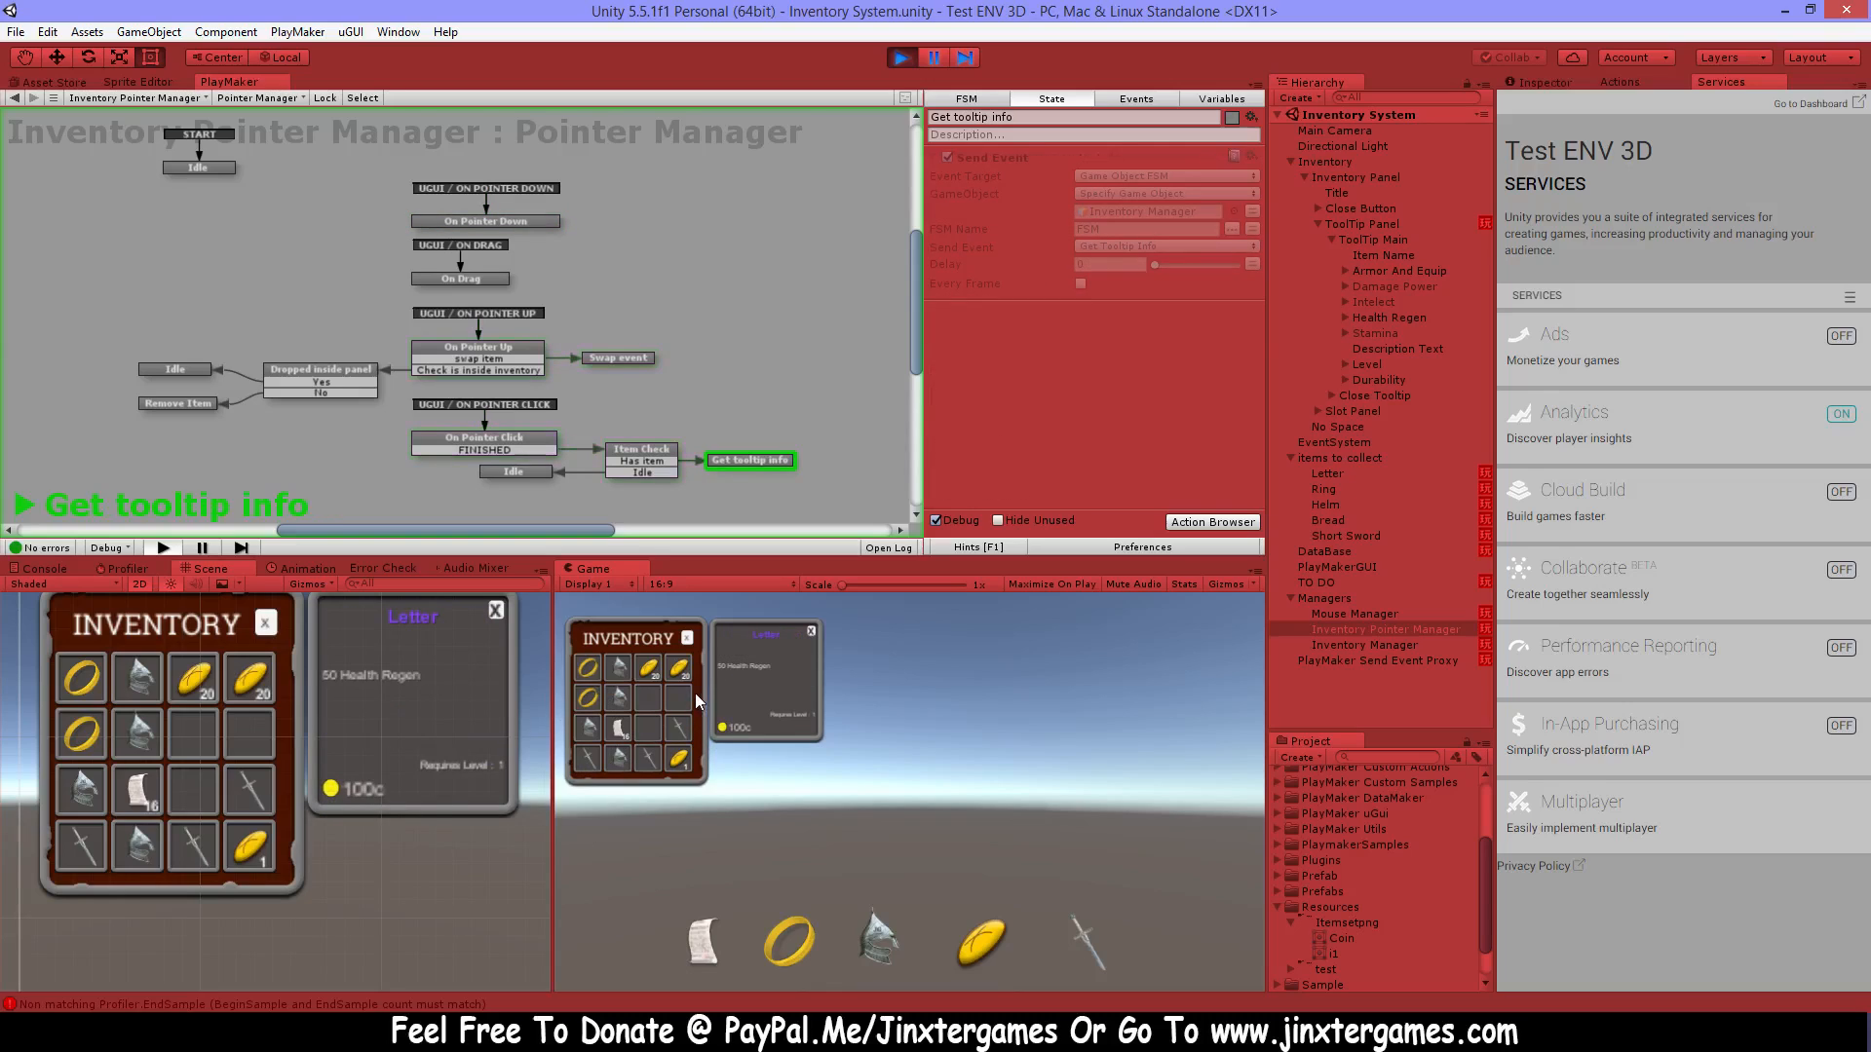
pyautogui.click(645, 672)
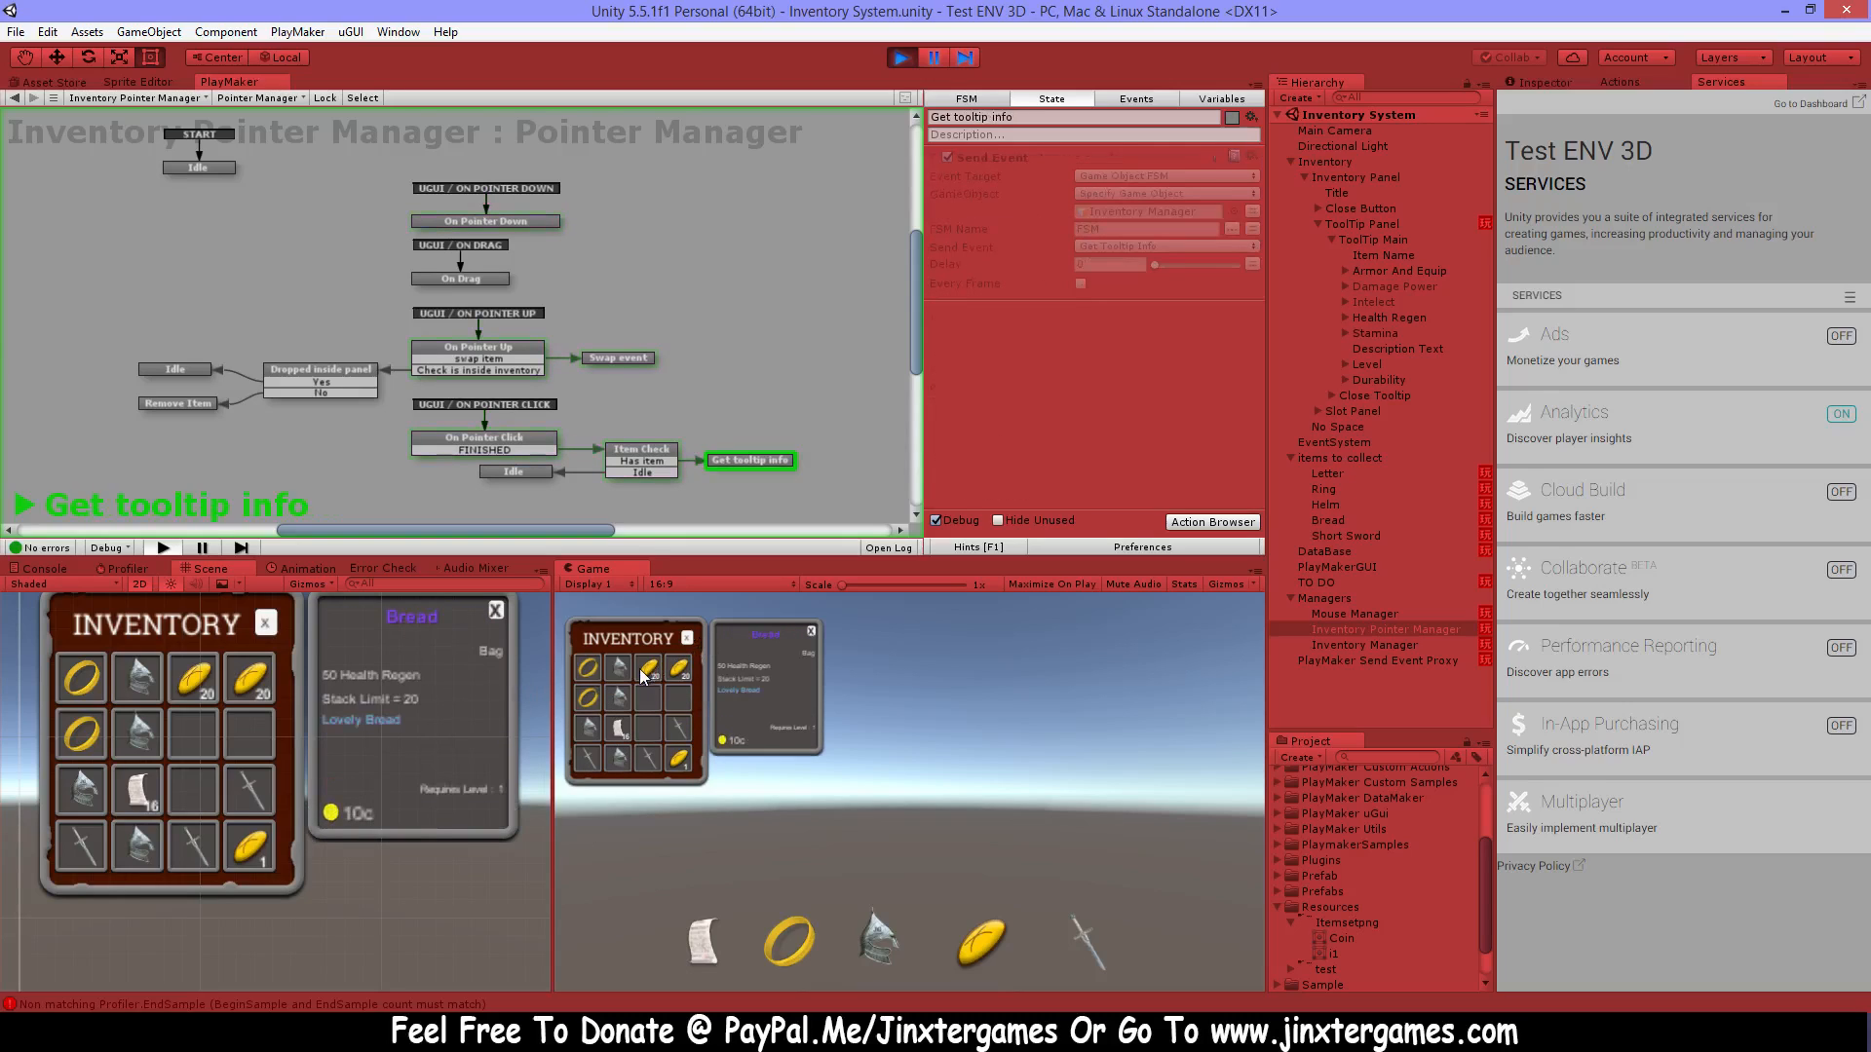
pyautogui.click(621, 729)
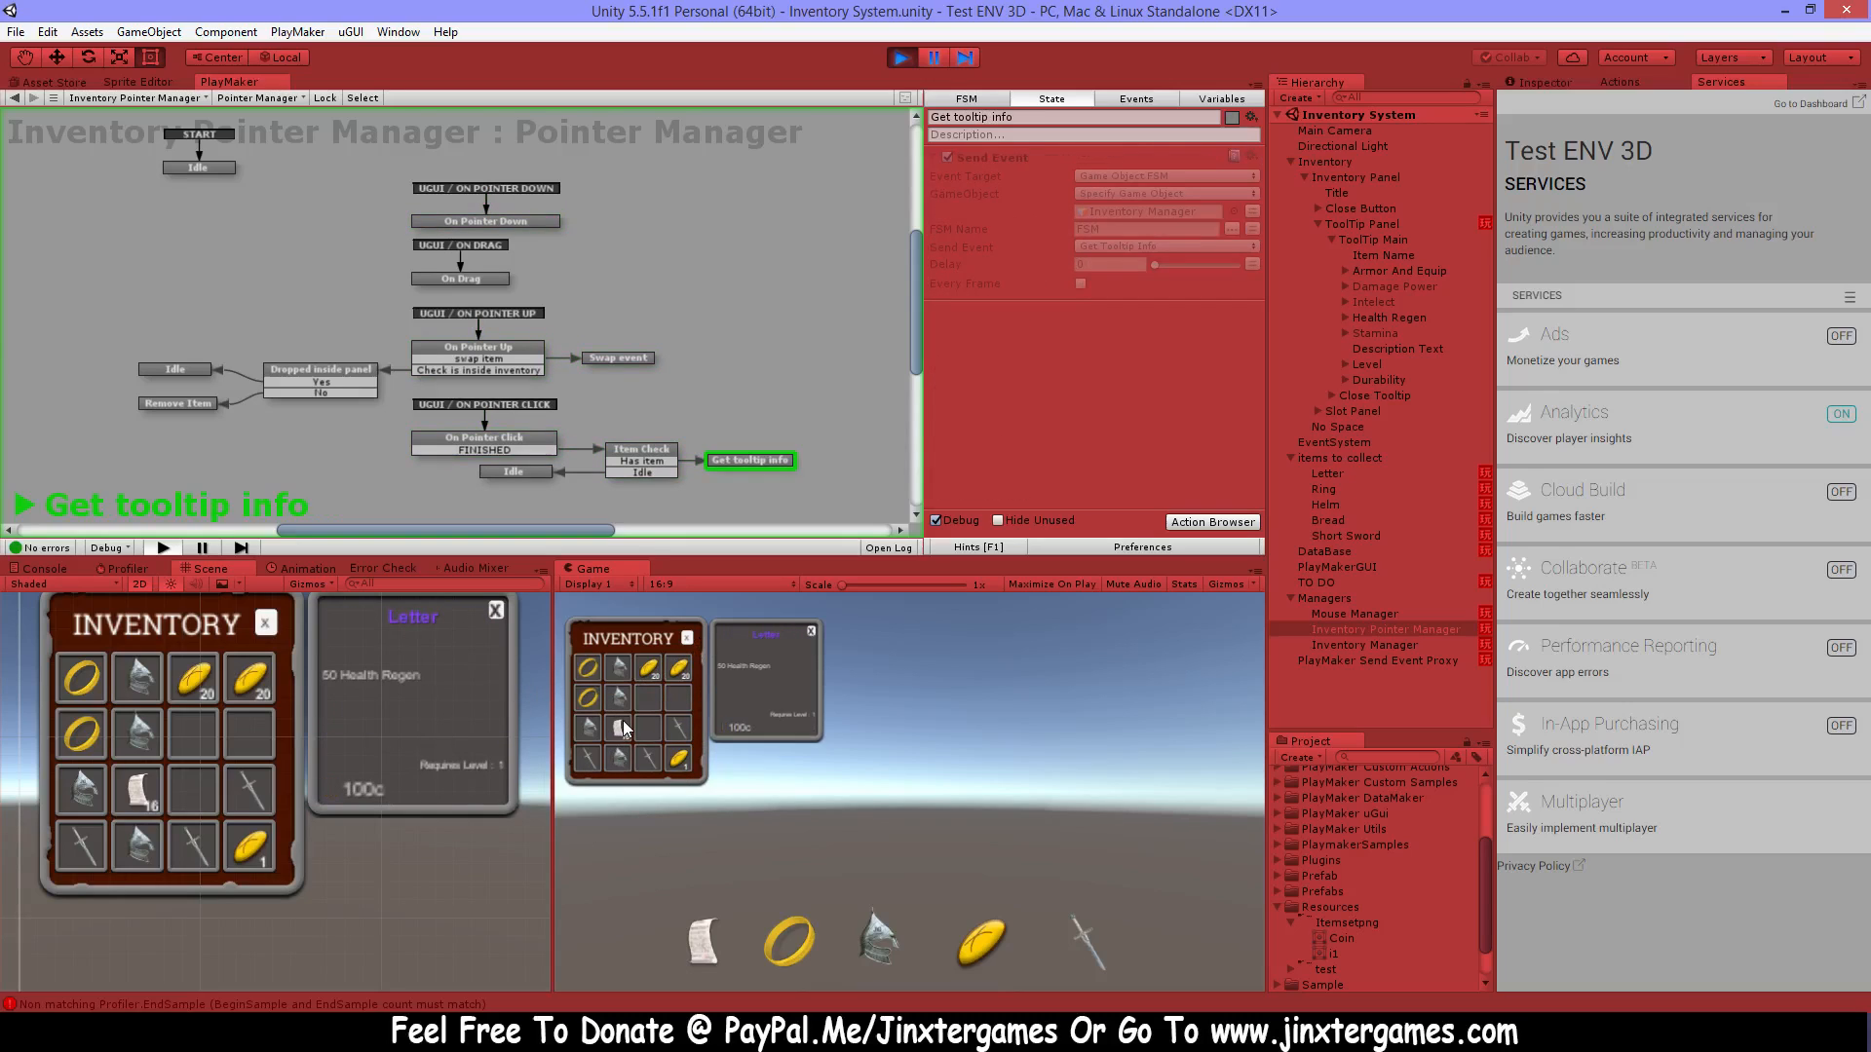
pyautogui.click(812, 632)
pyautogui.click(678, 666)
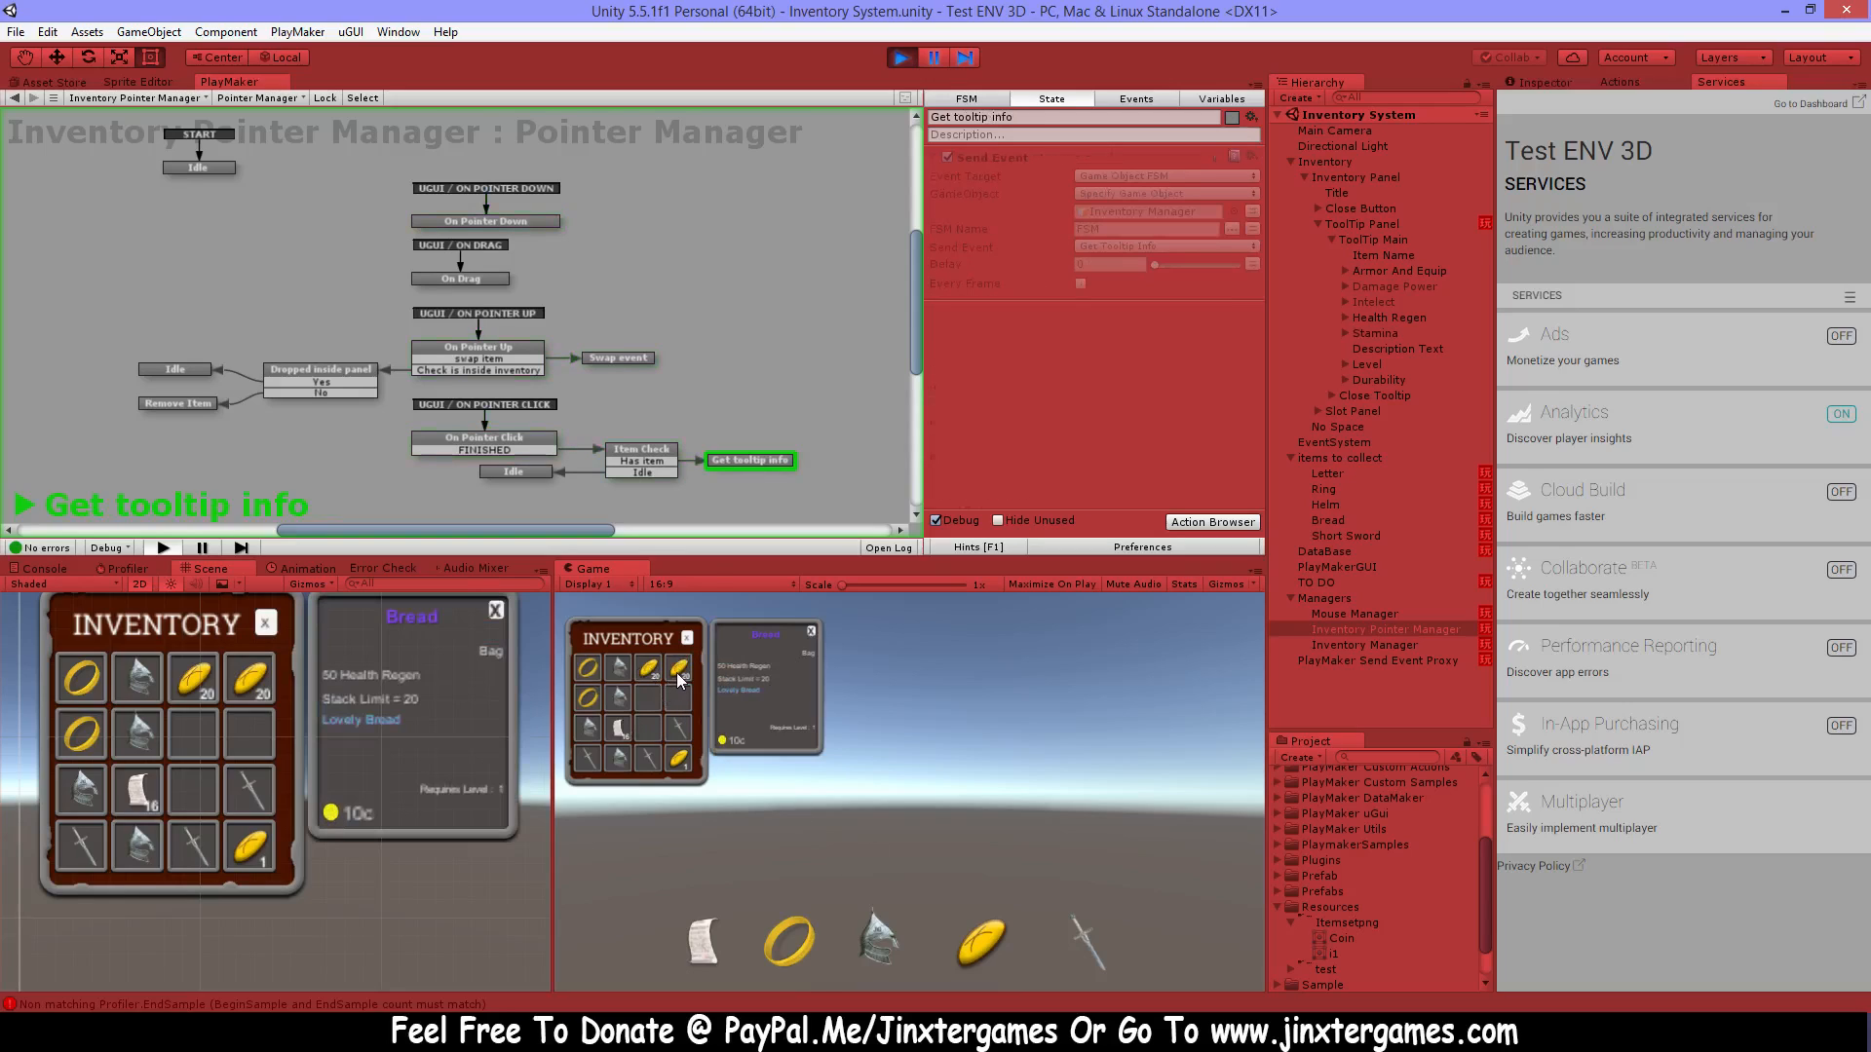
pyautogui.click(810, 634)
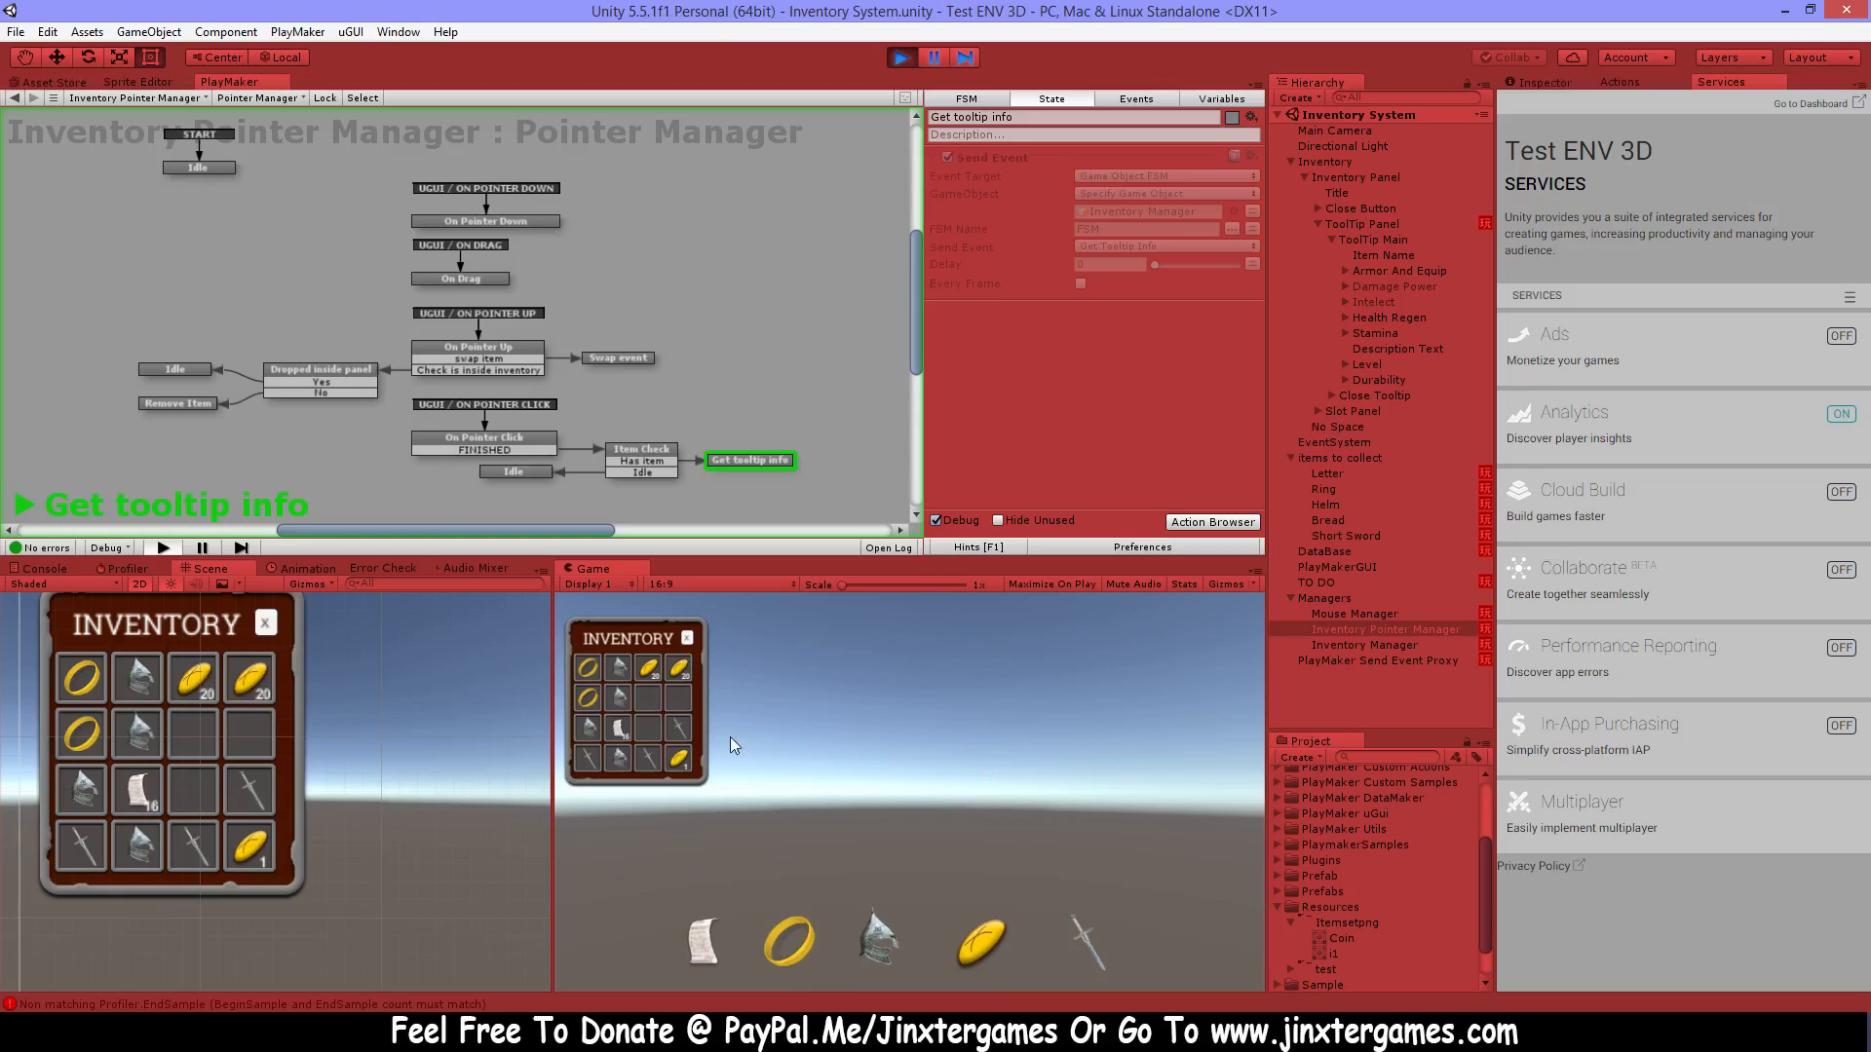
# Stop the running game and examine the components of the Inventory canvas and its Inventory Panel.
pyautogui.click(901, 59)
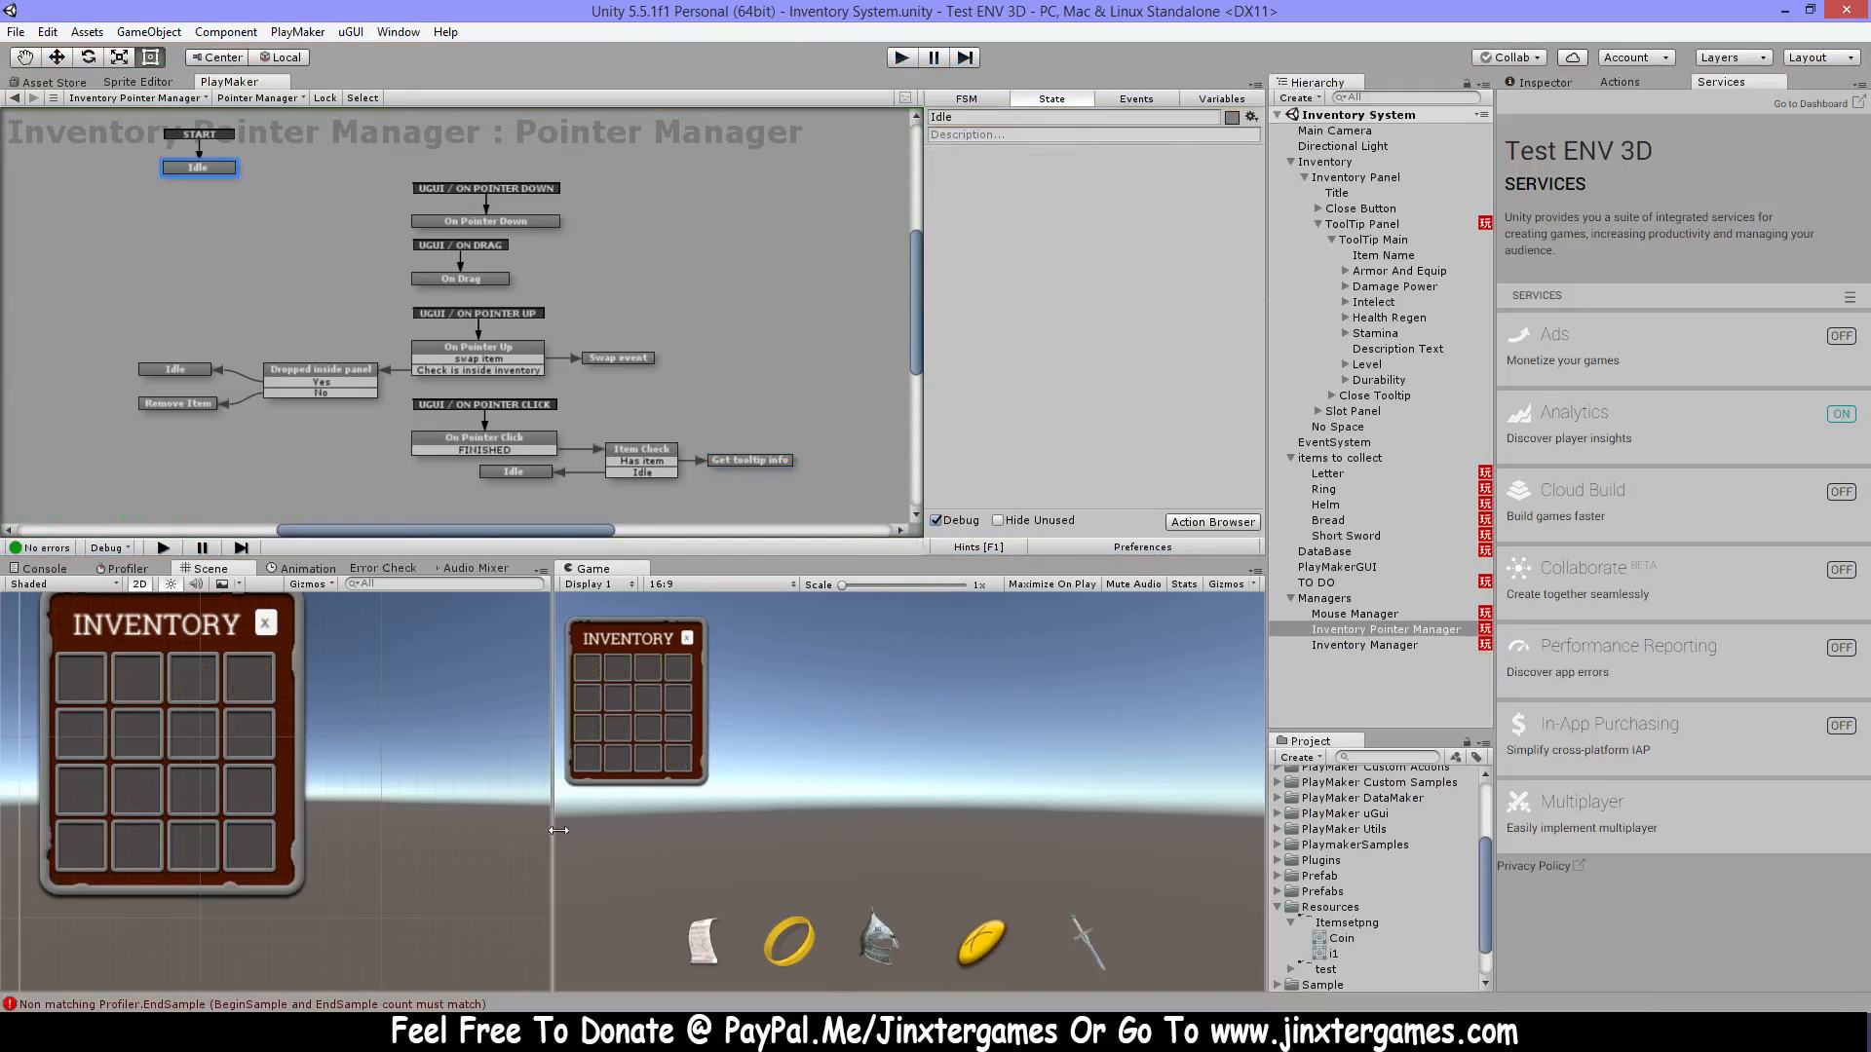
pyautogui.click(1347, 162)
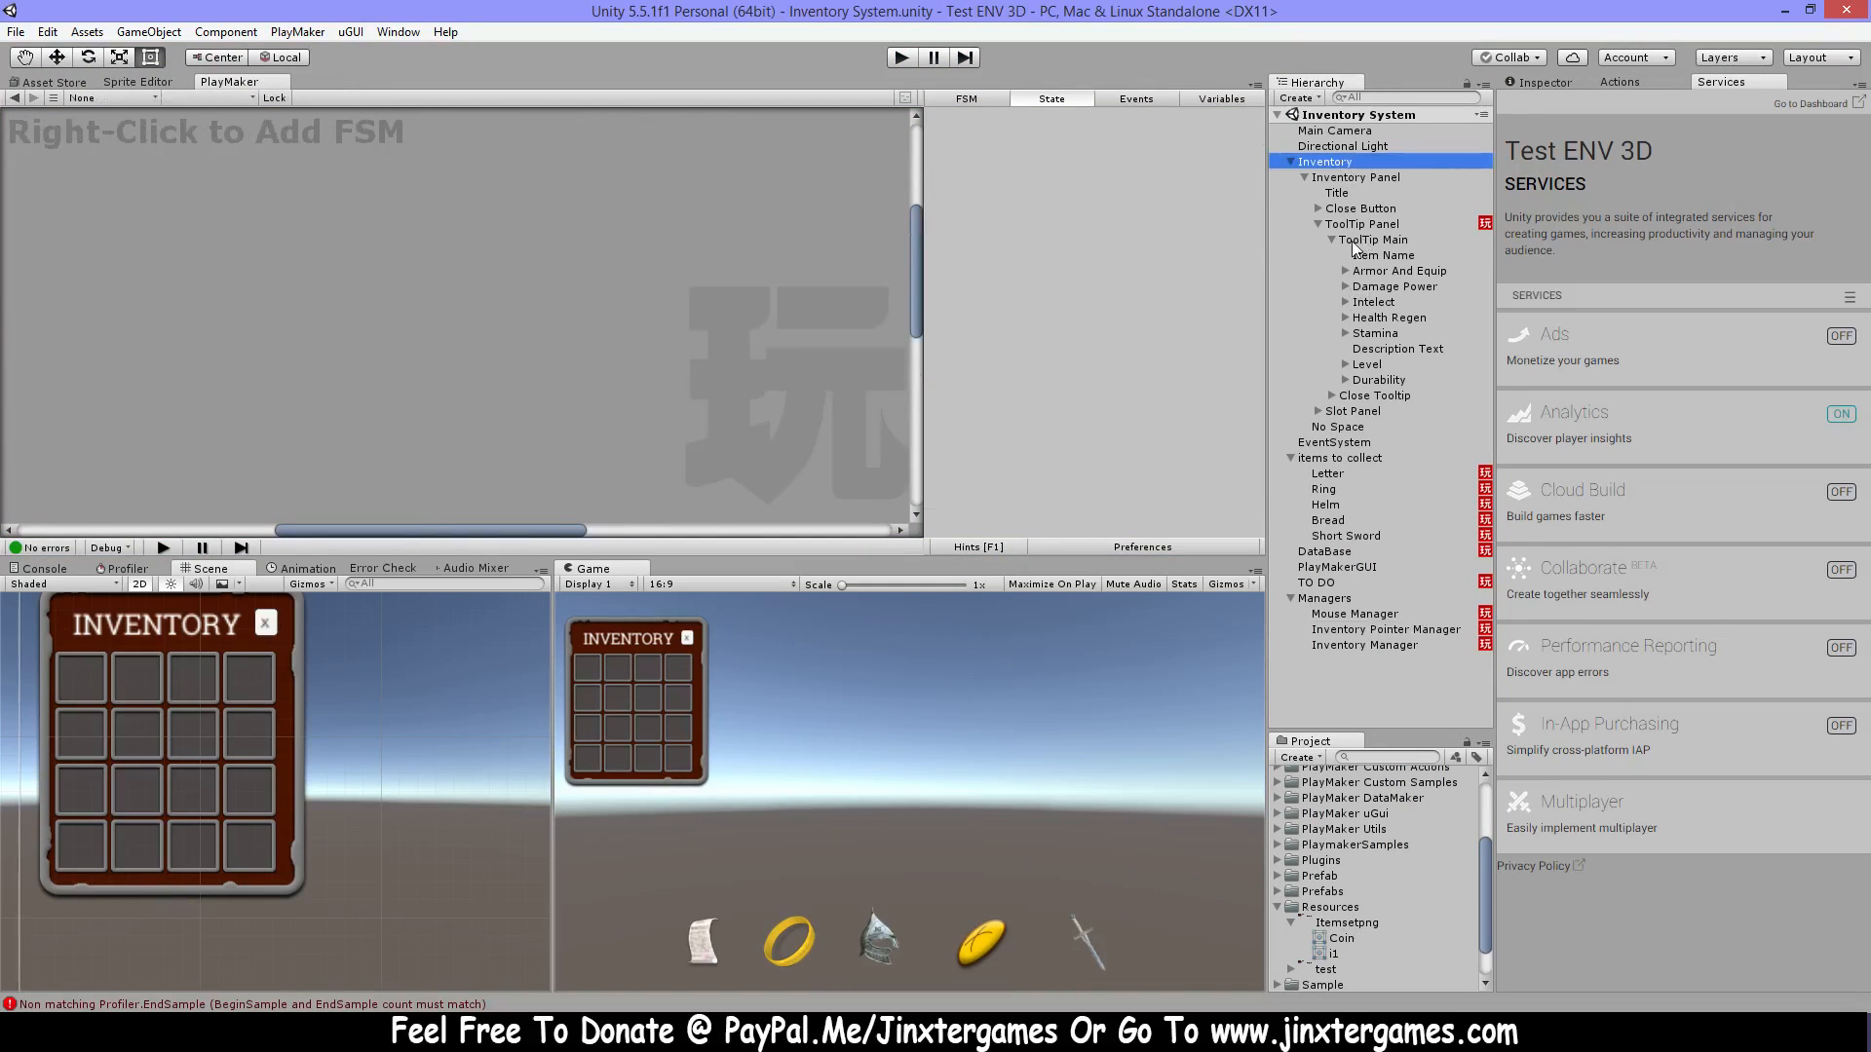
pyautogui.click(1362, 181)
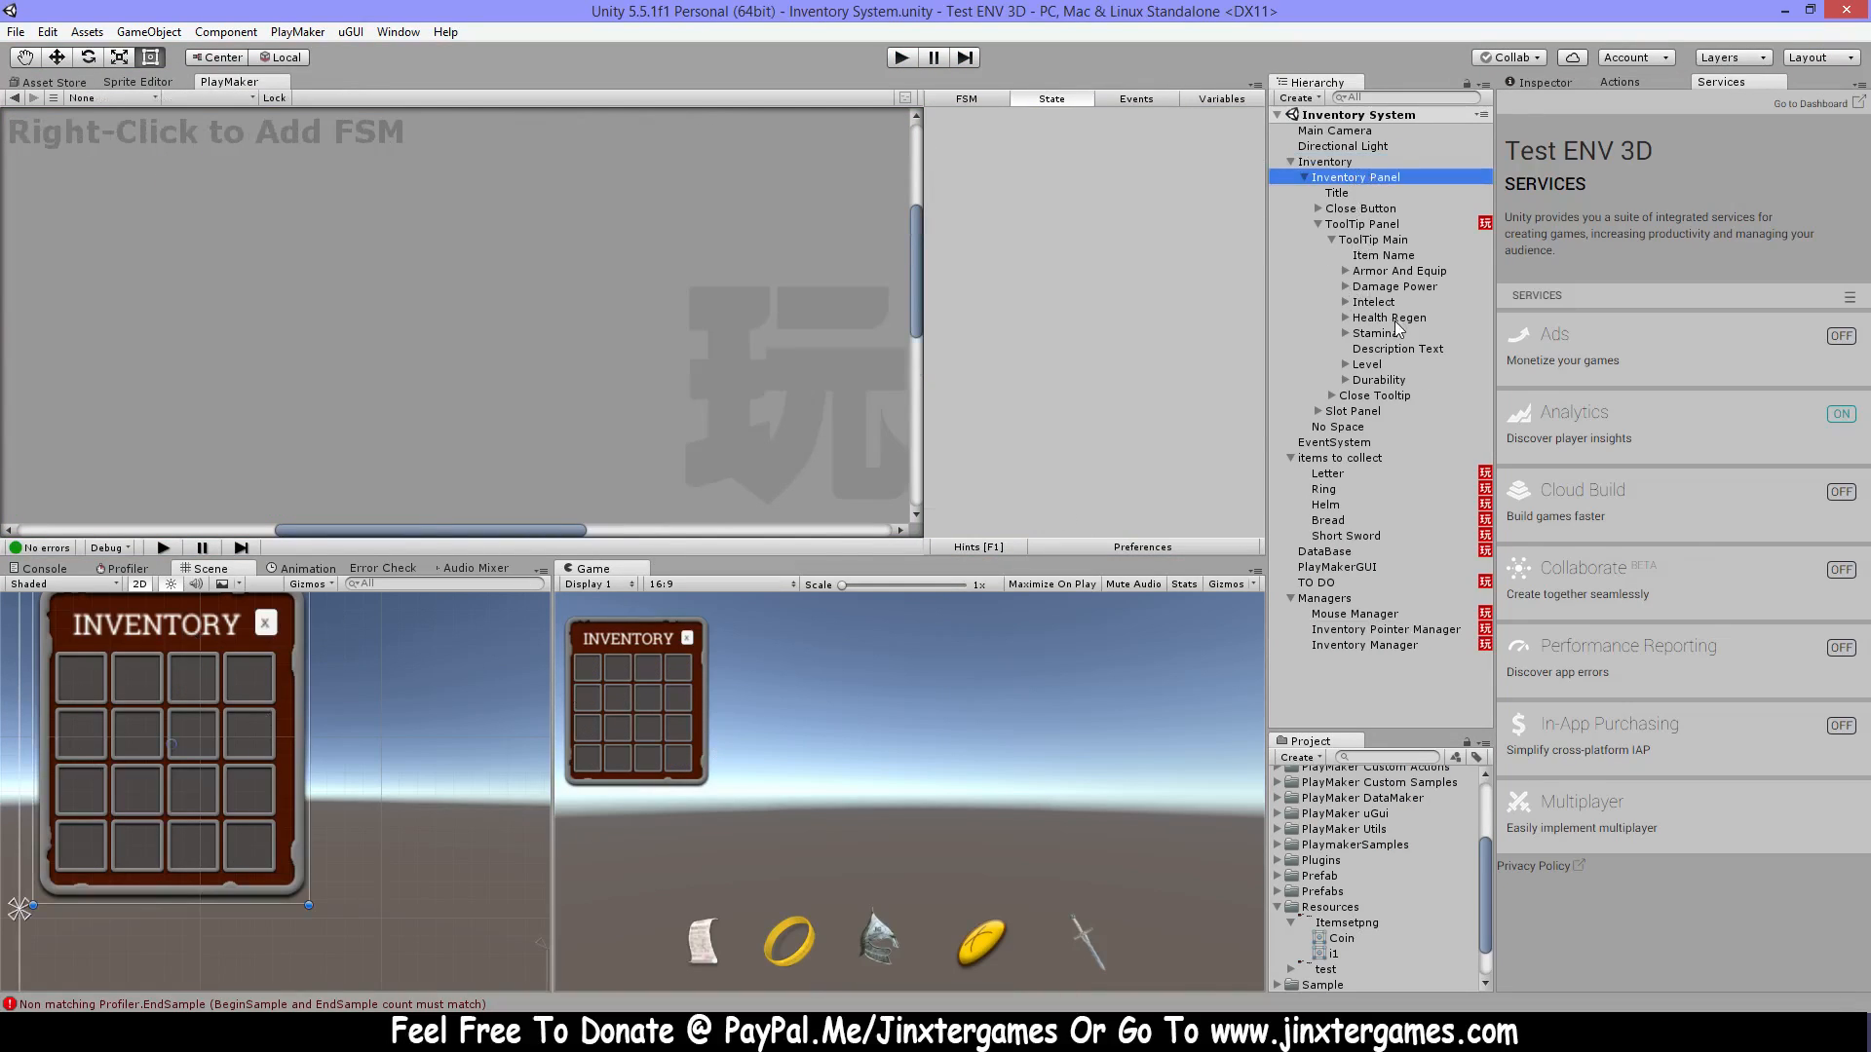
pyautogui.click(1540, 84)
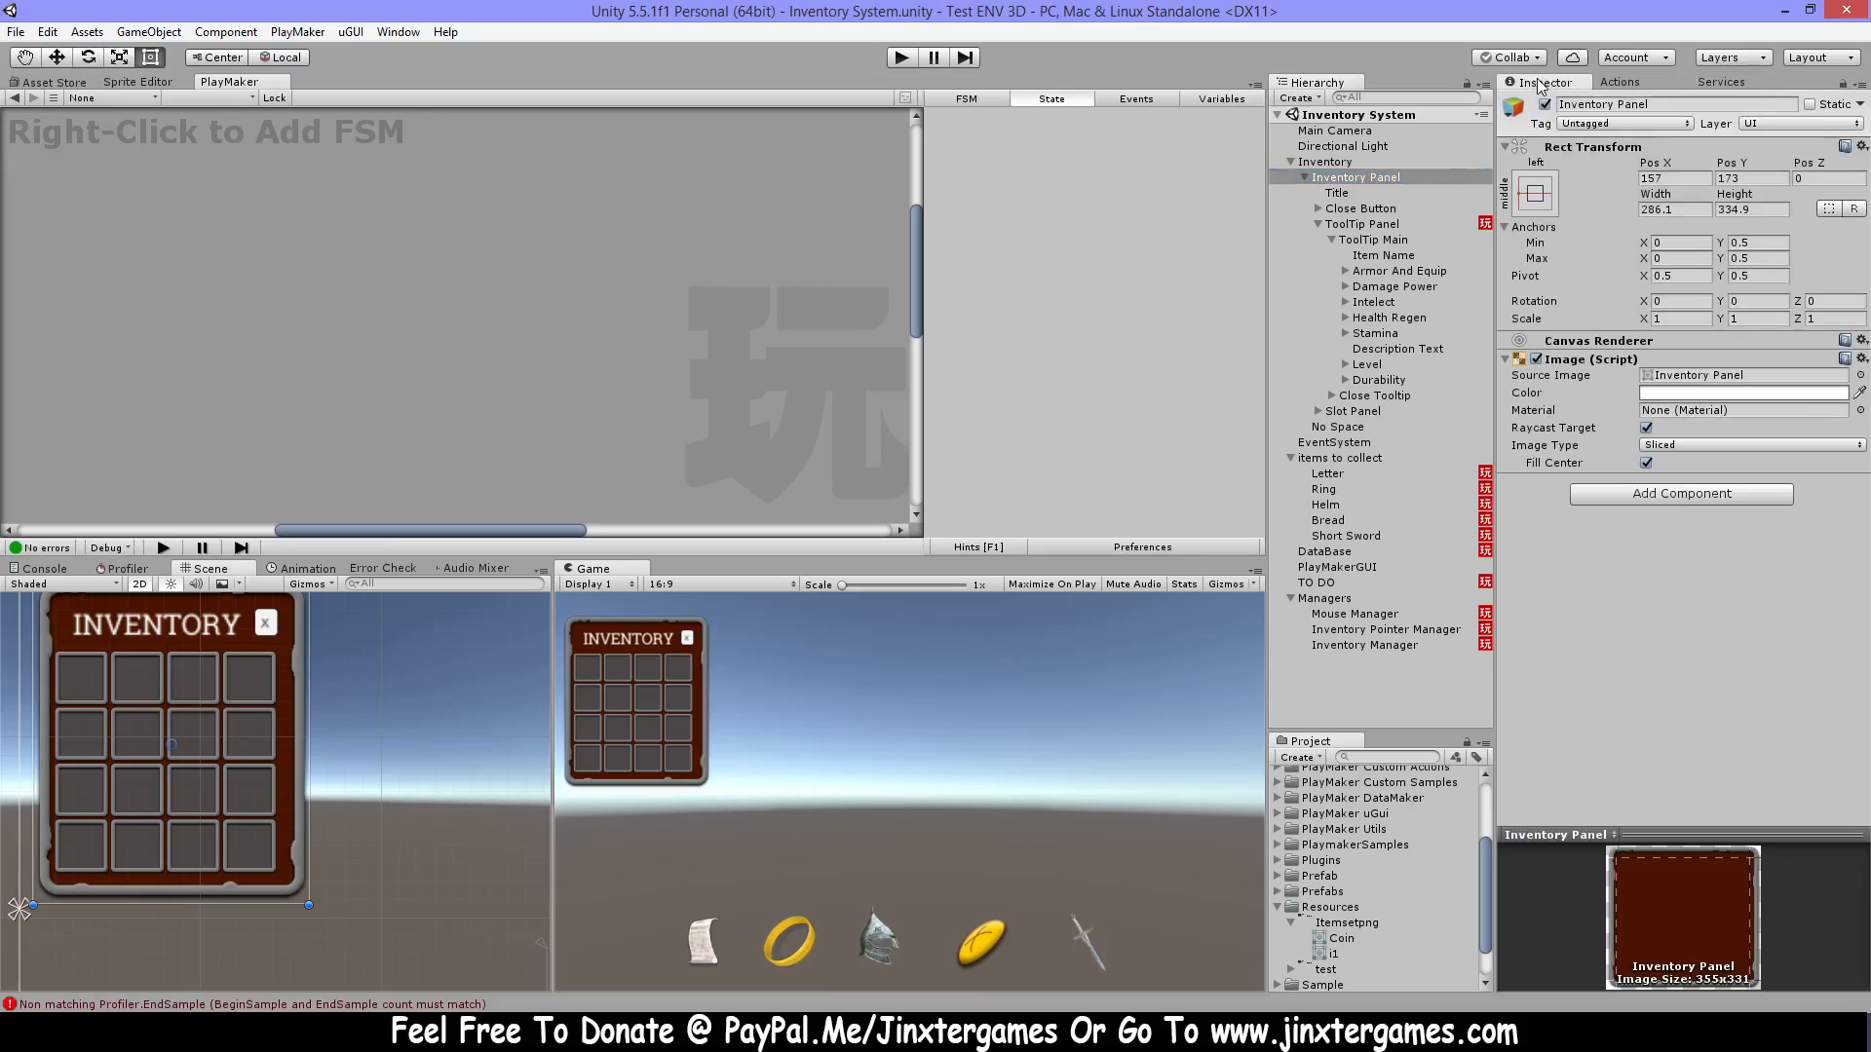
pyautogui.click(1346, 164)
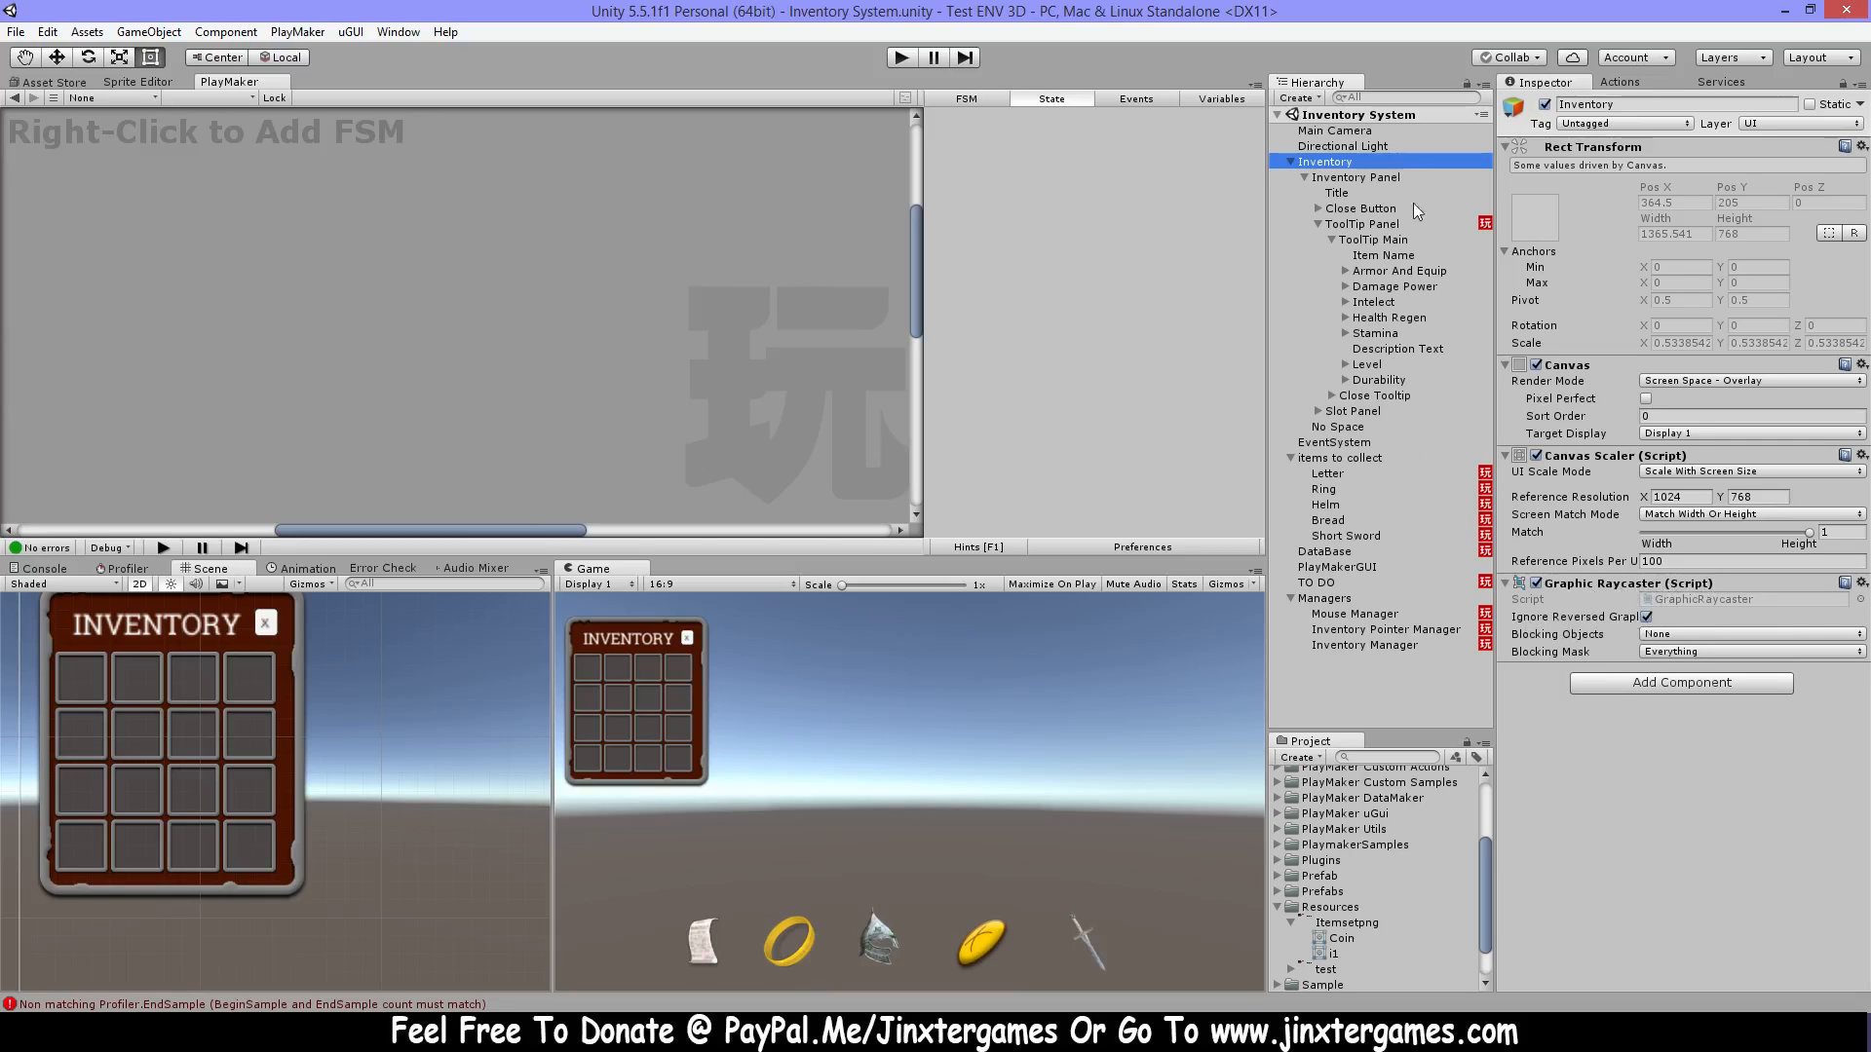
pyautogui.click(1384, 179)
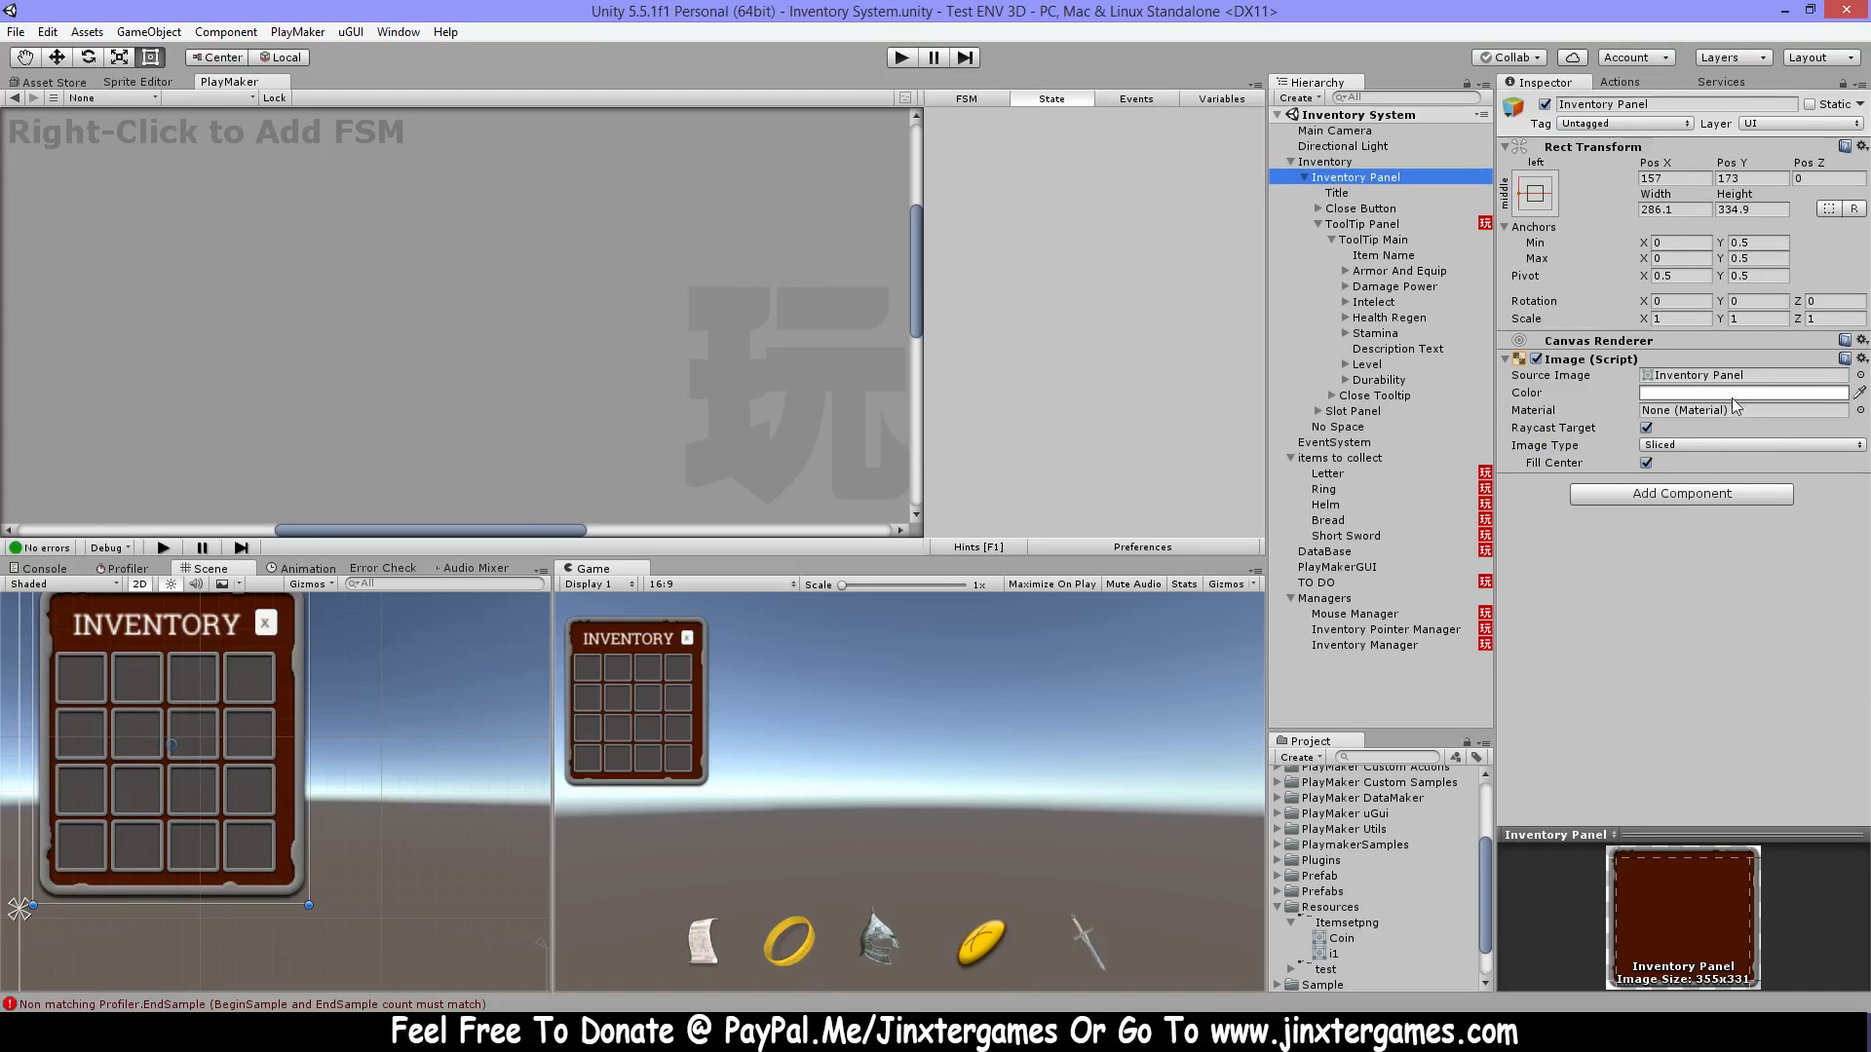
# Toggle the Inventory Panel's Image component off and back on, and examine the Title and Close Button objects.
pyautogui.click(1536, 359)
pyautogui.click(1536, 358)
pyautogui.click(1537, 358)
pyautogui.click(1537, 358)
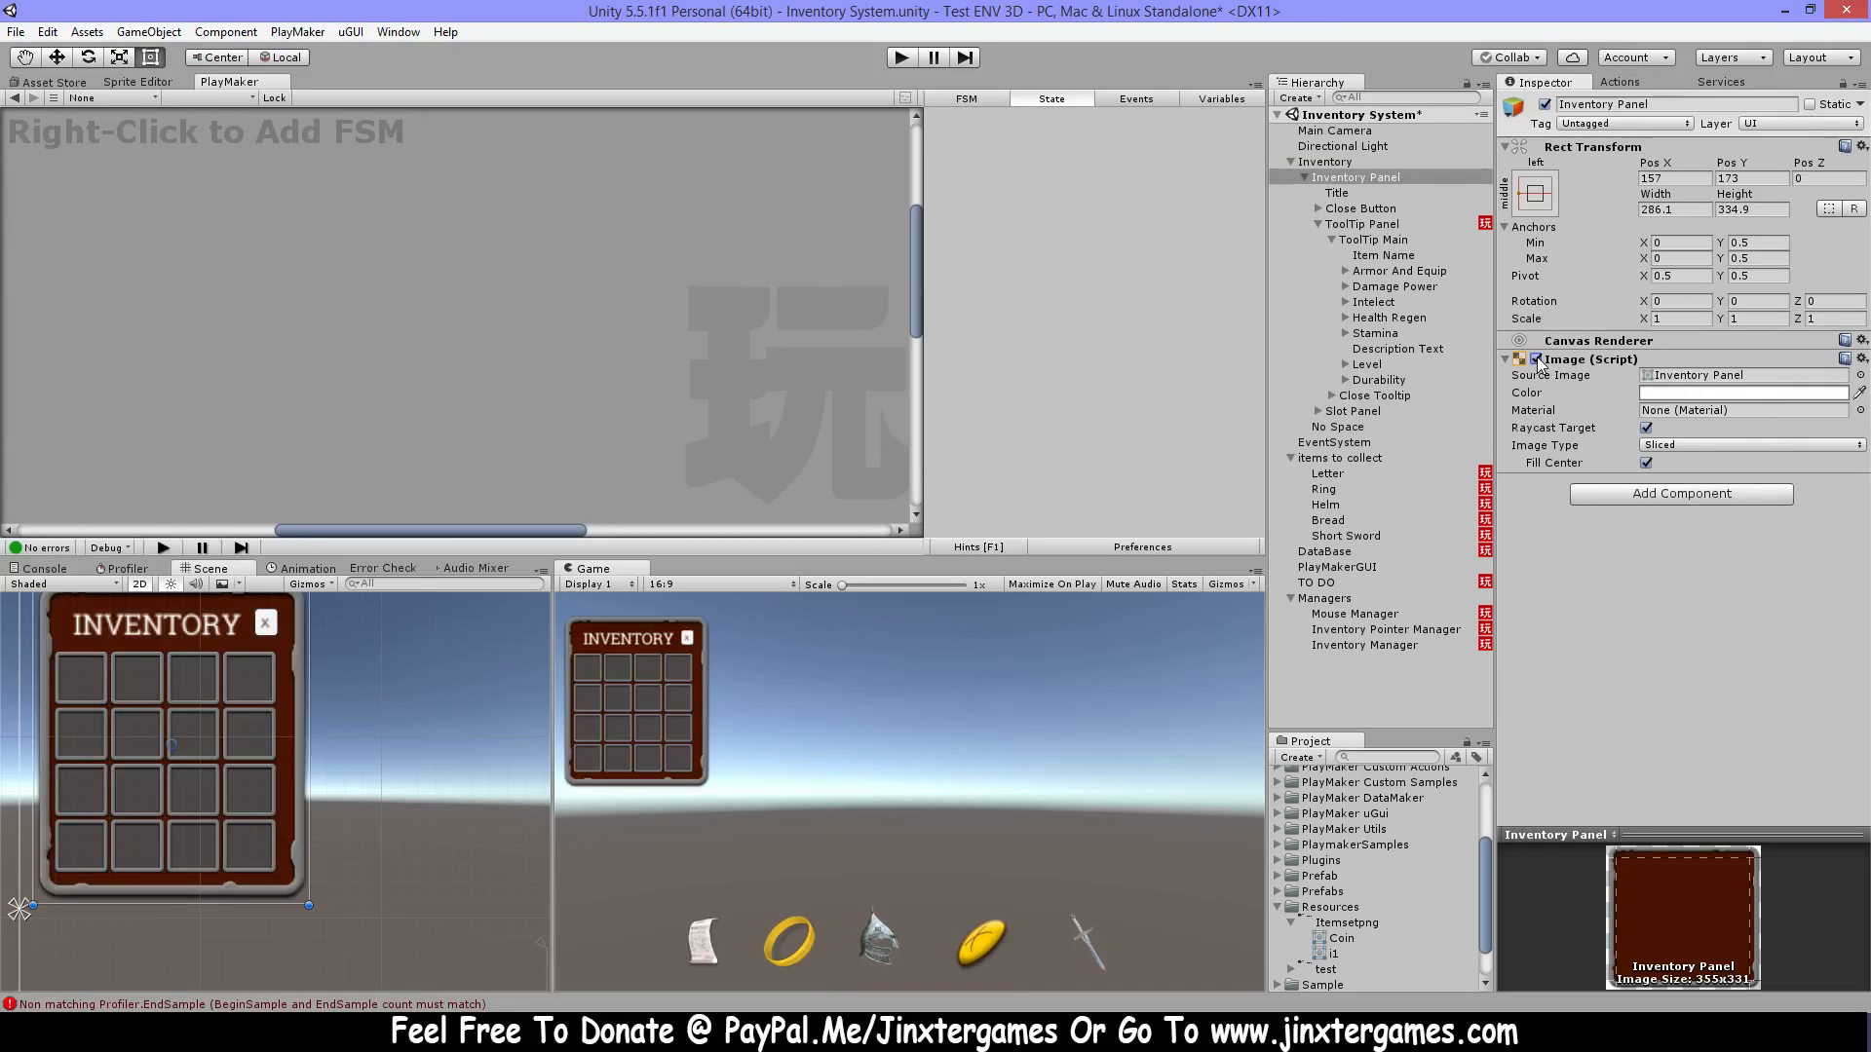
pyautogui.click(1364, 193)
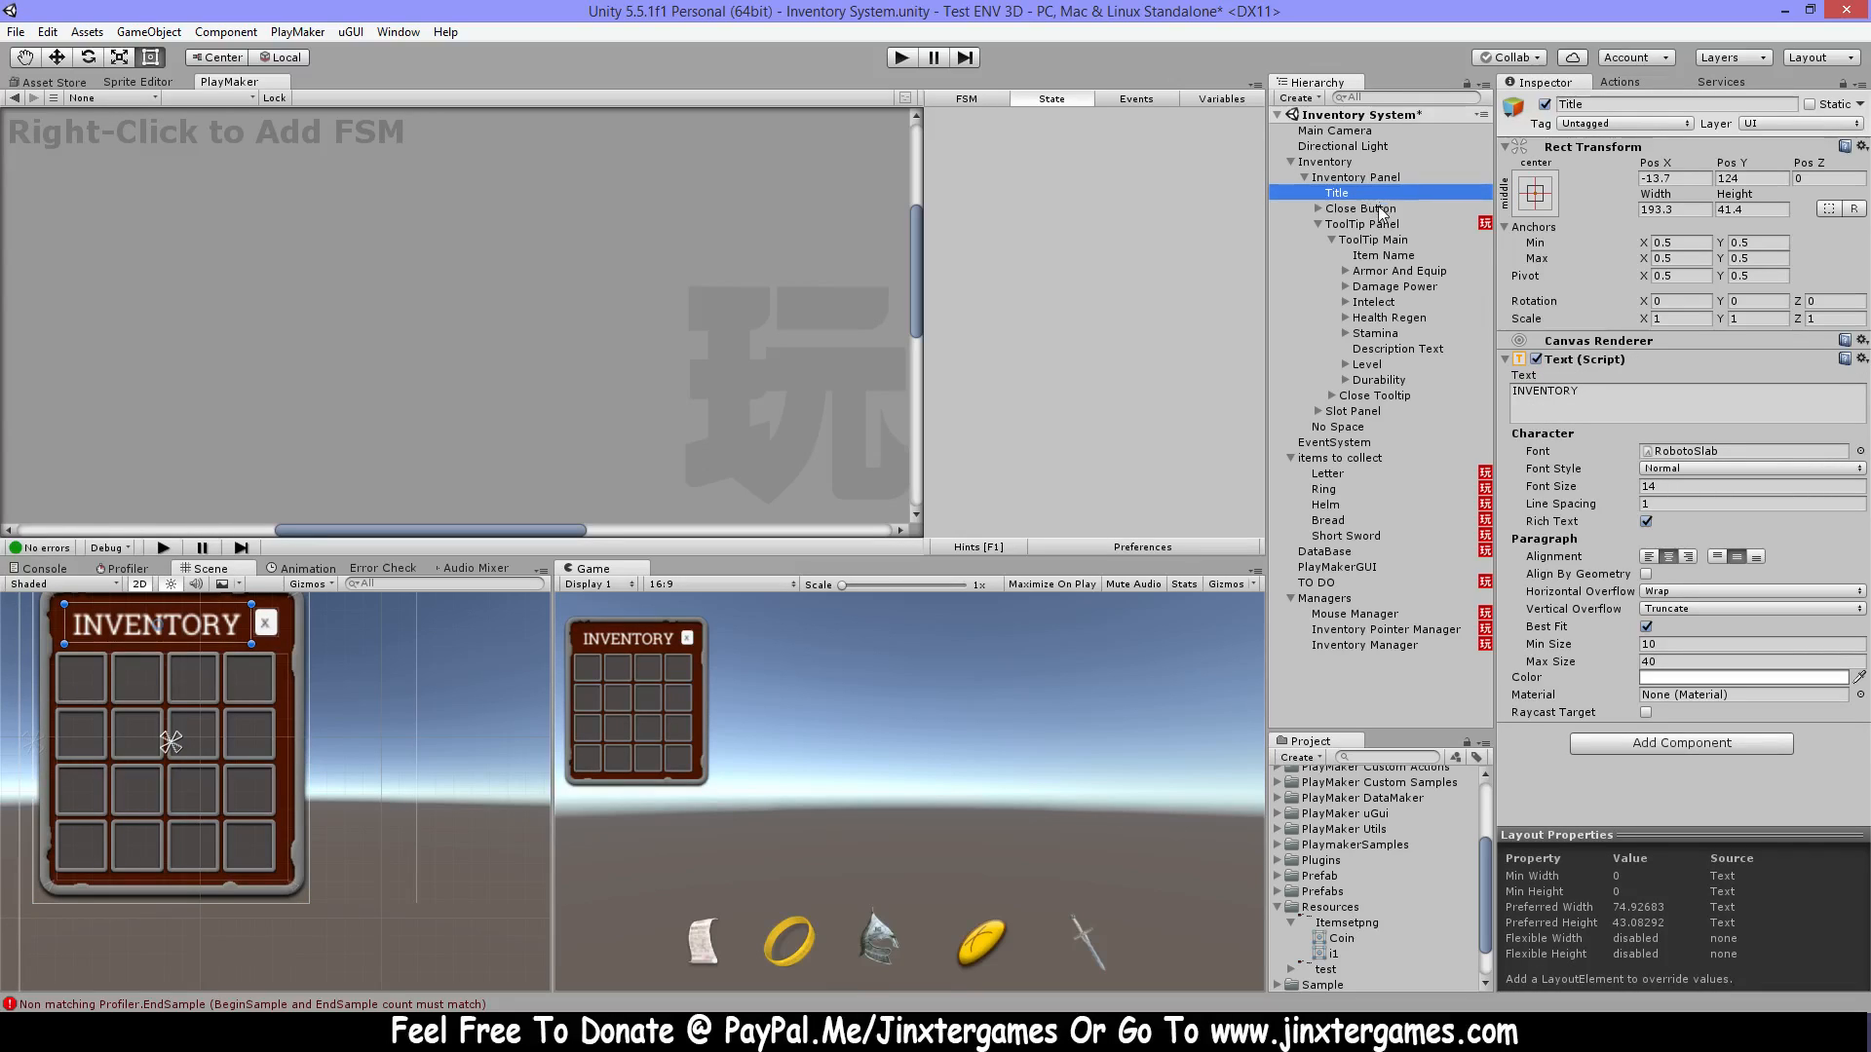
pyautogui.click(1398, 208)
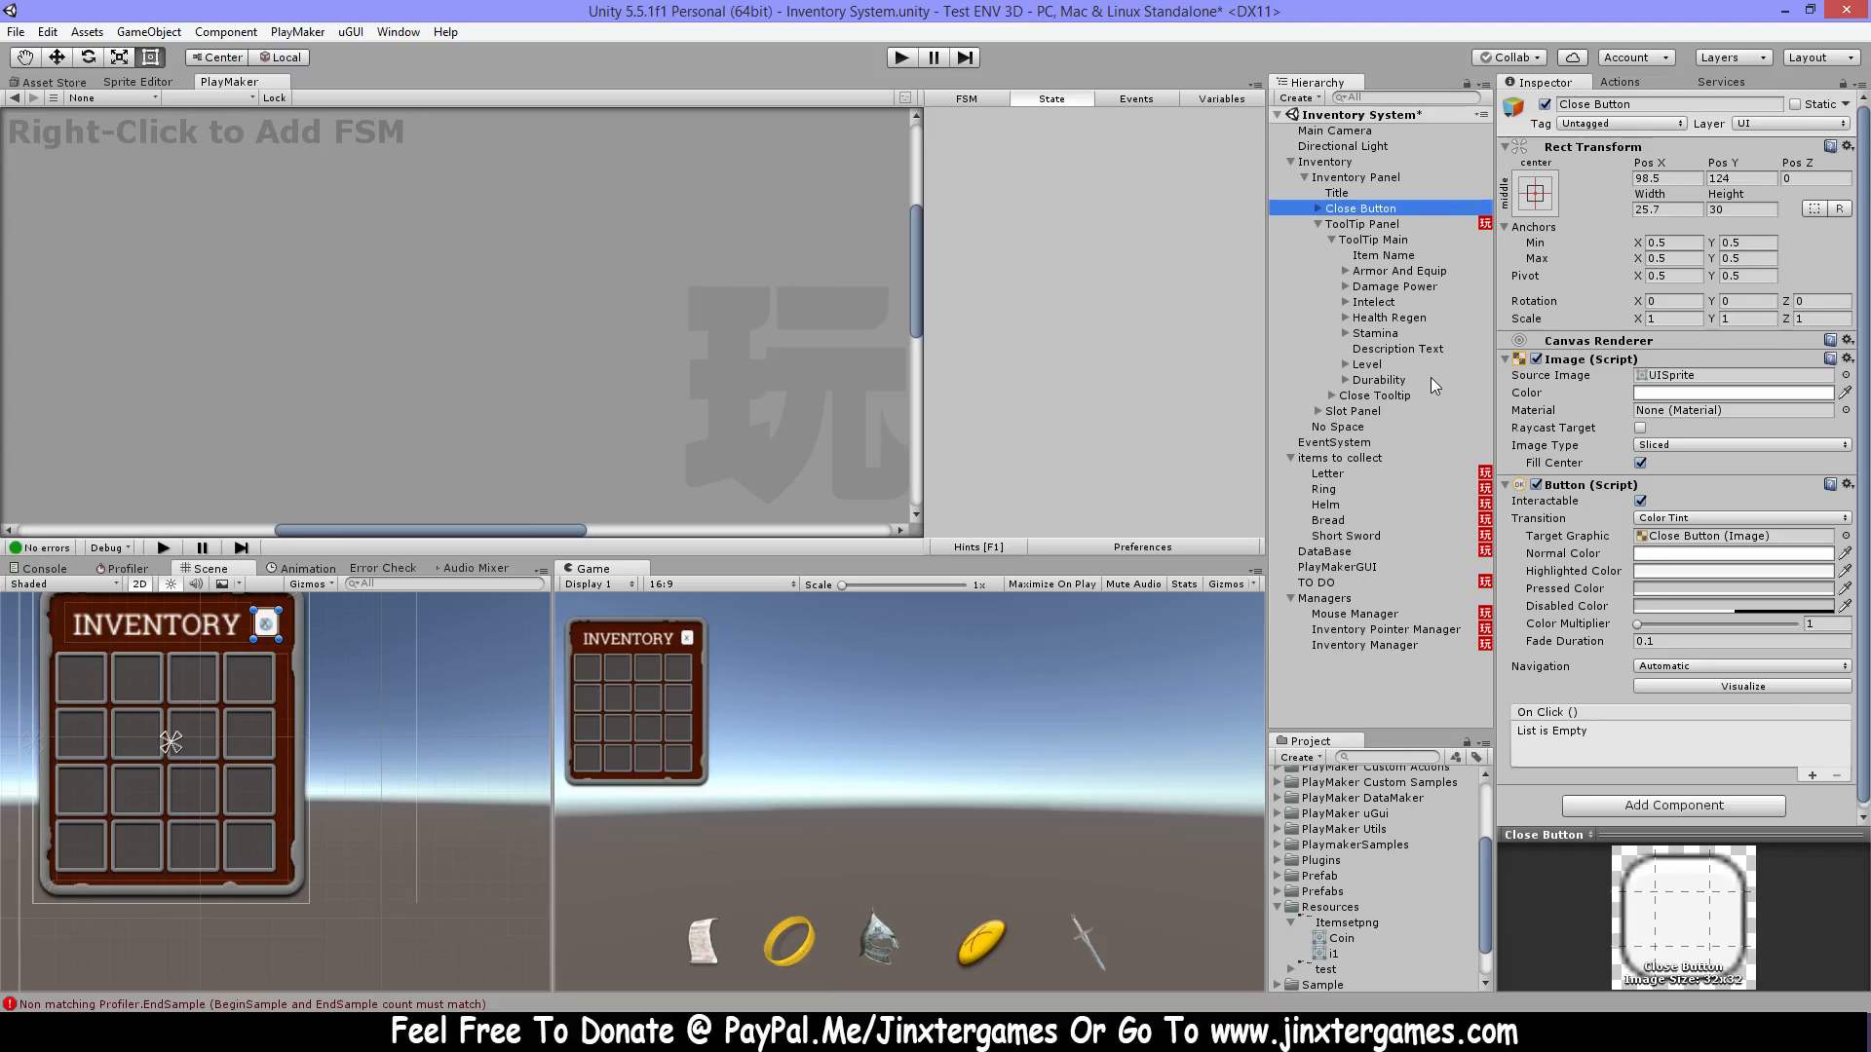
# Set the ToolTip Panel's X scale to 1.
pyautogui.click(1317, 224)
pyautogui.click(1424, 224)
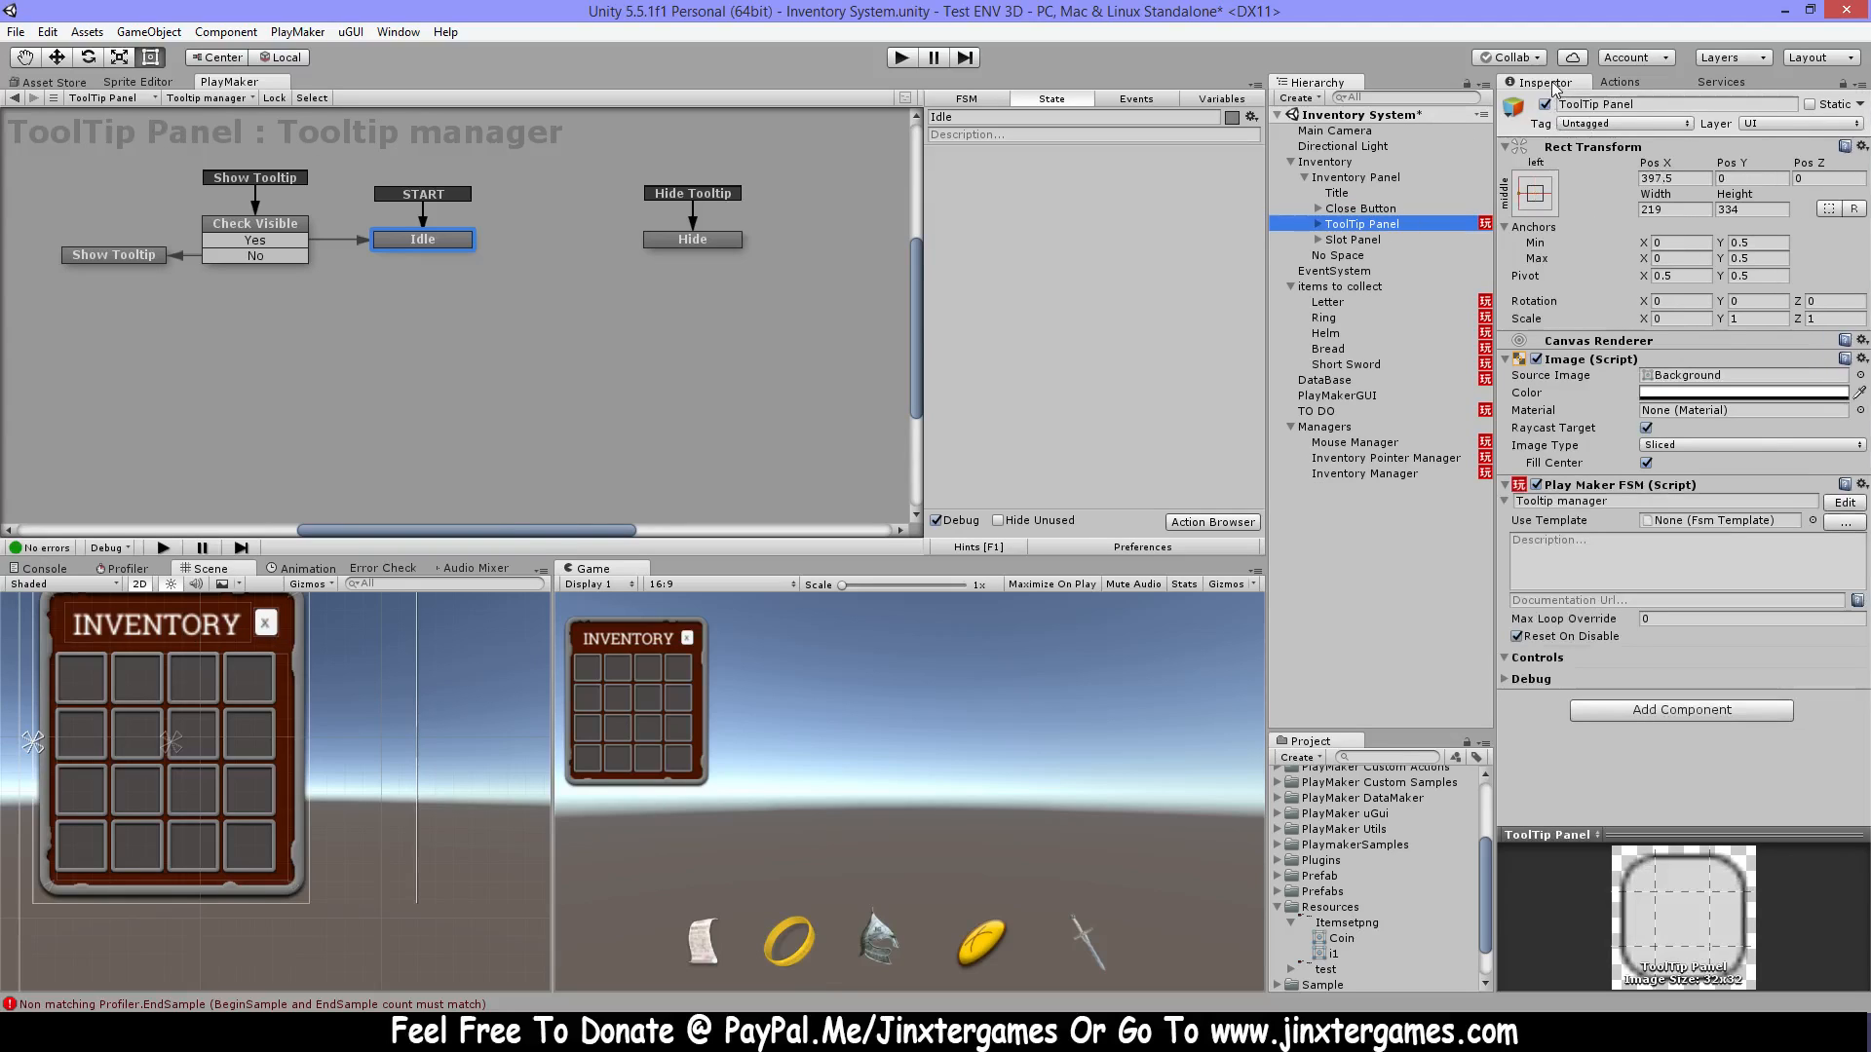
pyautogui.click(1689, 318)
pyautogui.write('1')
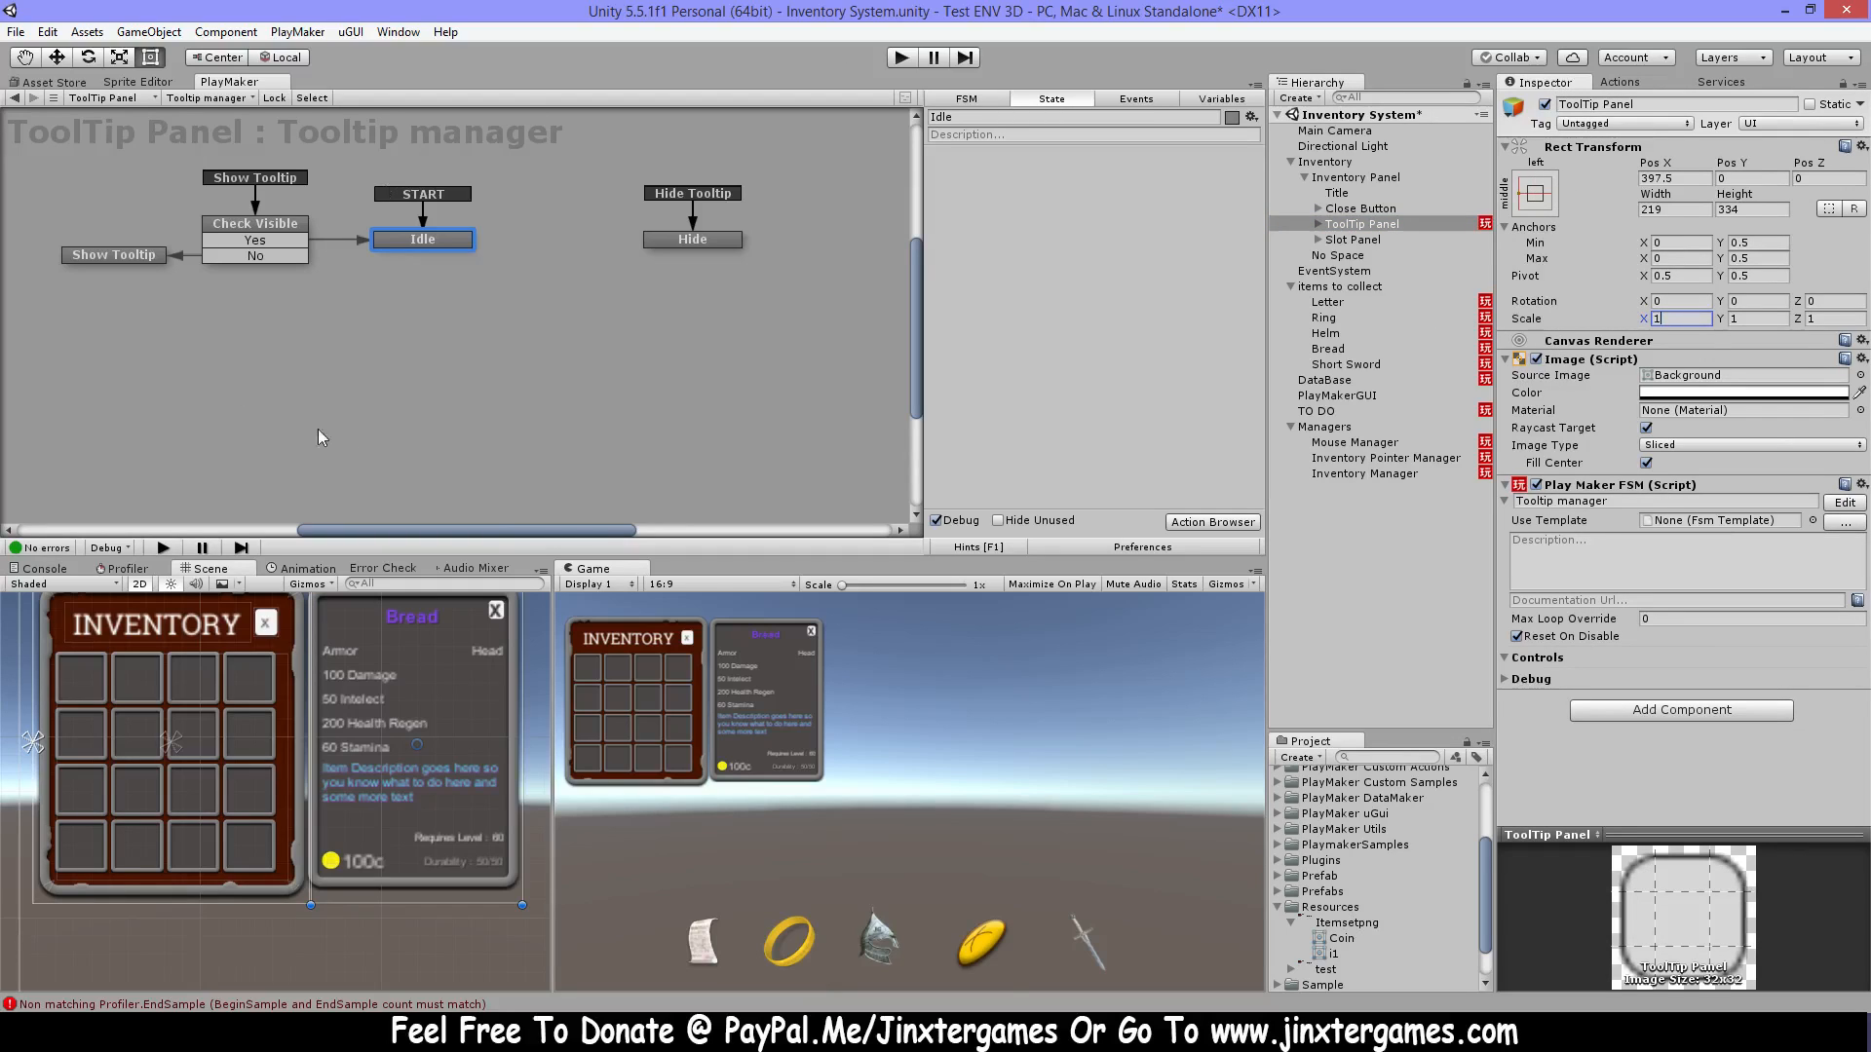
# Examine the actions of the Show Tooltip, Check Visible and Idle states in the ToolTip Panel's Tooltip manager FSM.
pyautogui.moveTo(320, 323); pyautogui.dragTo(371, 376, button='middle')
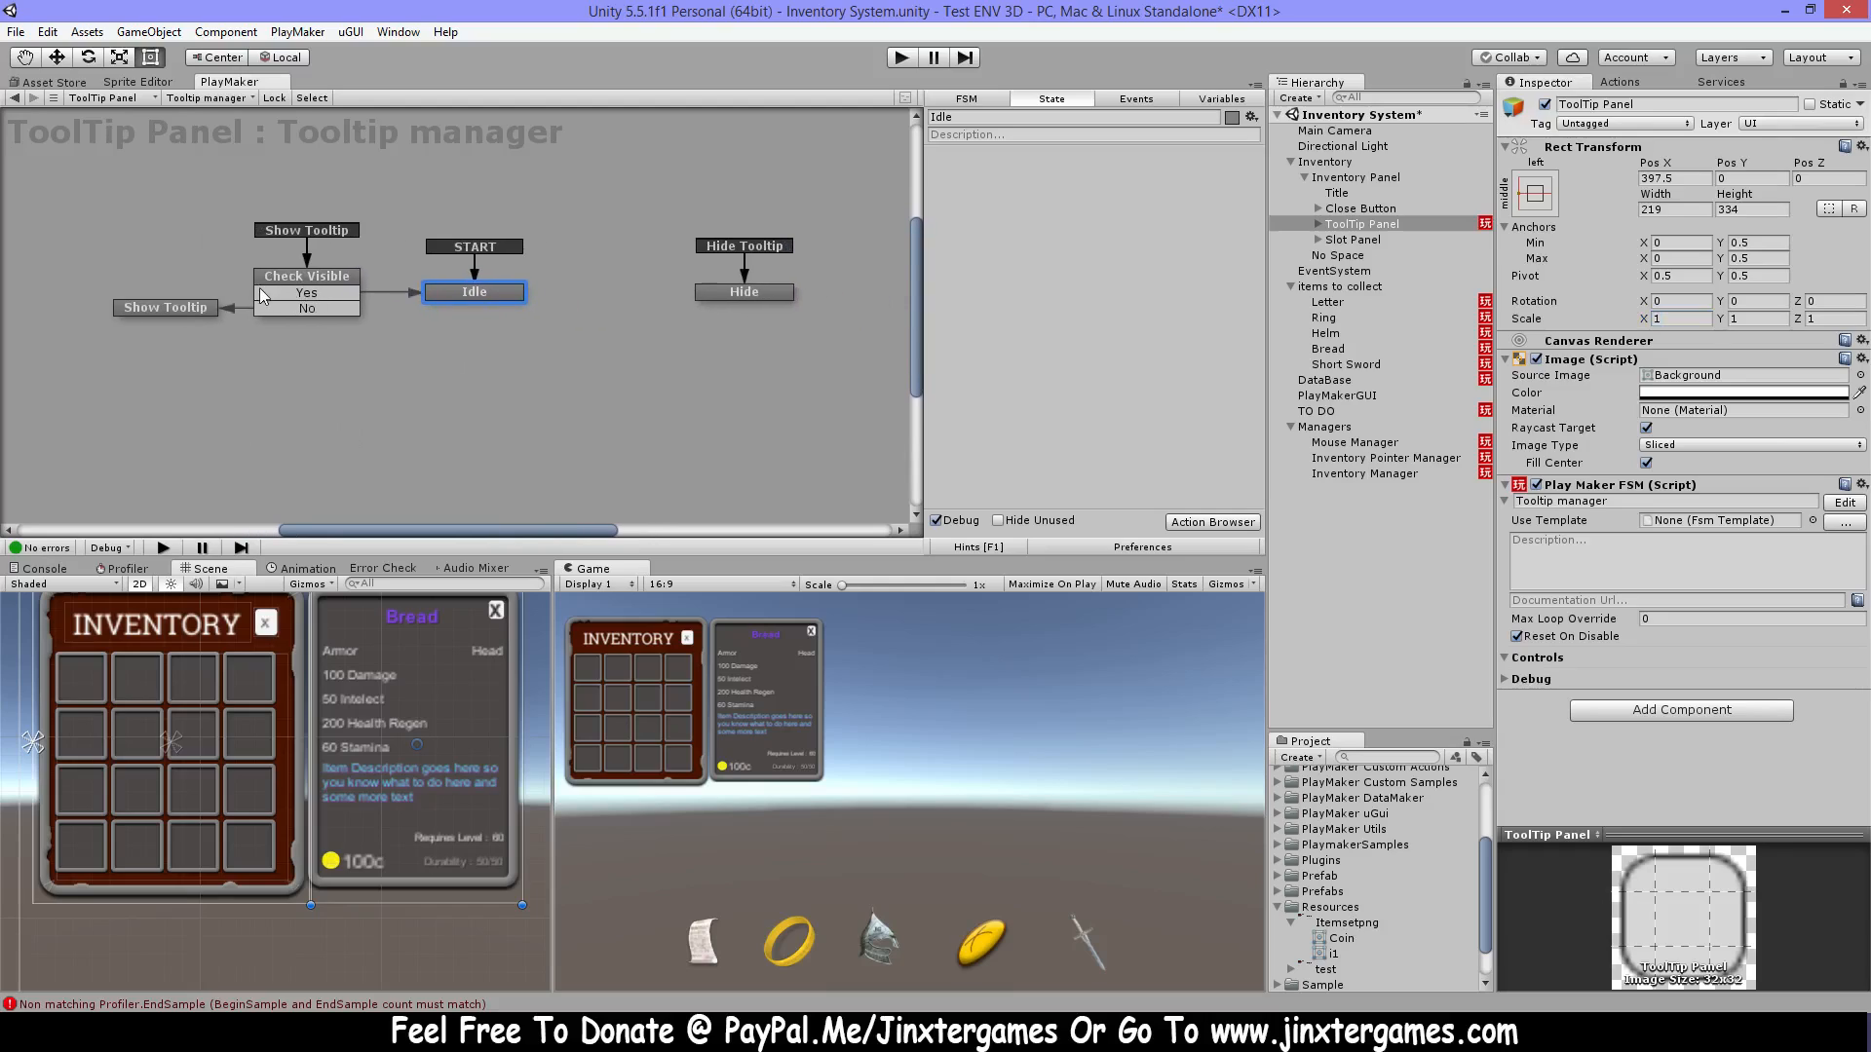
pyautogui.click(193, 306)
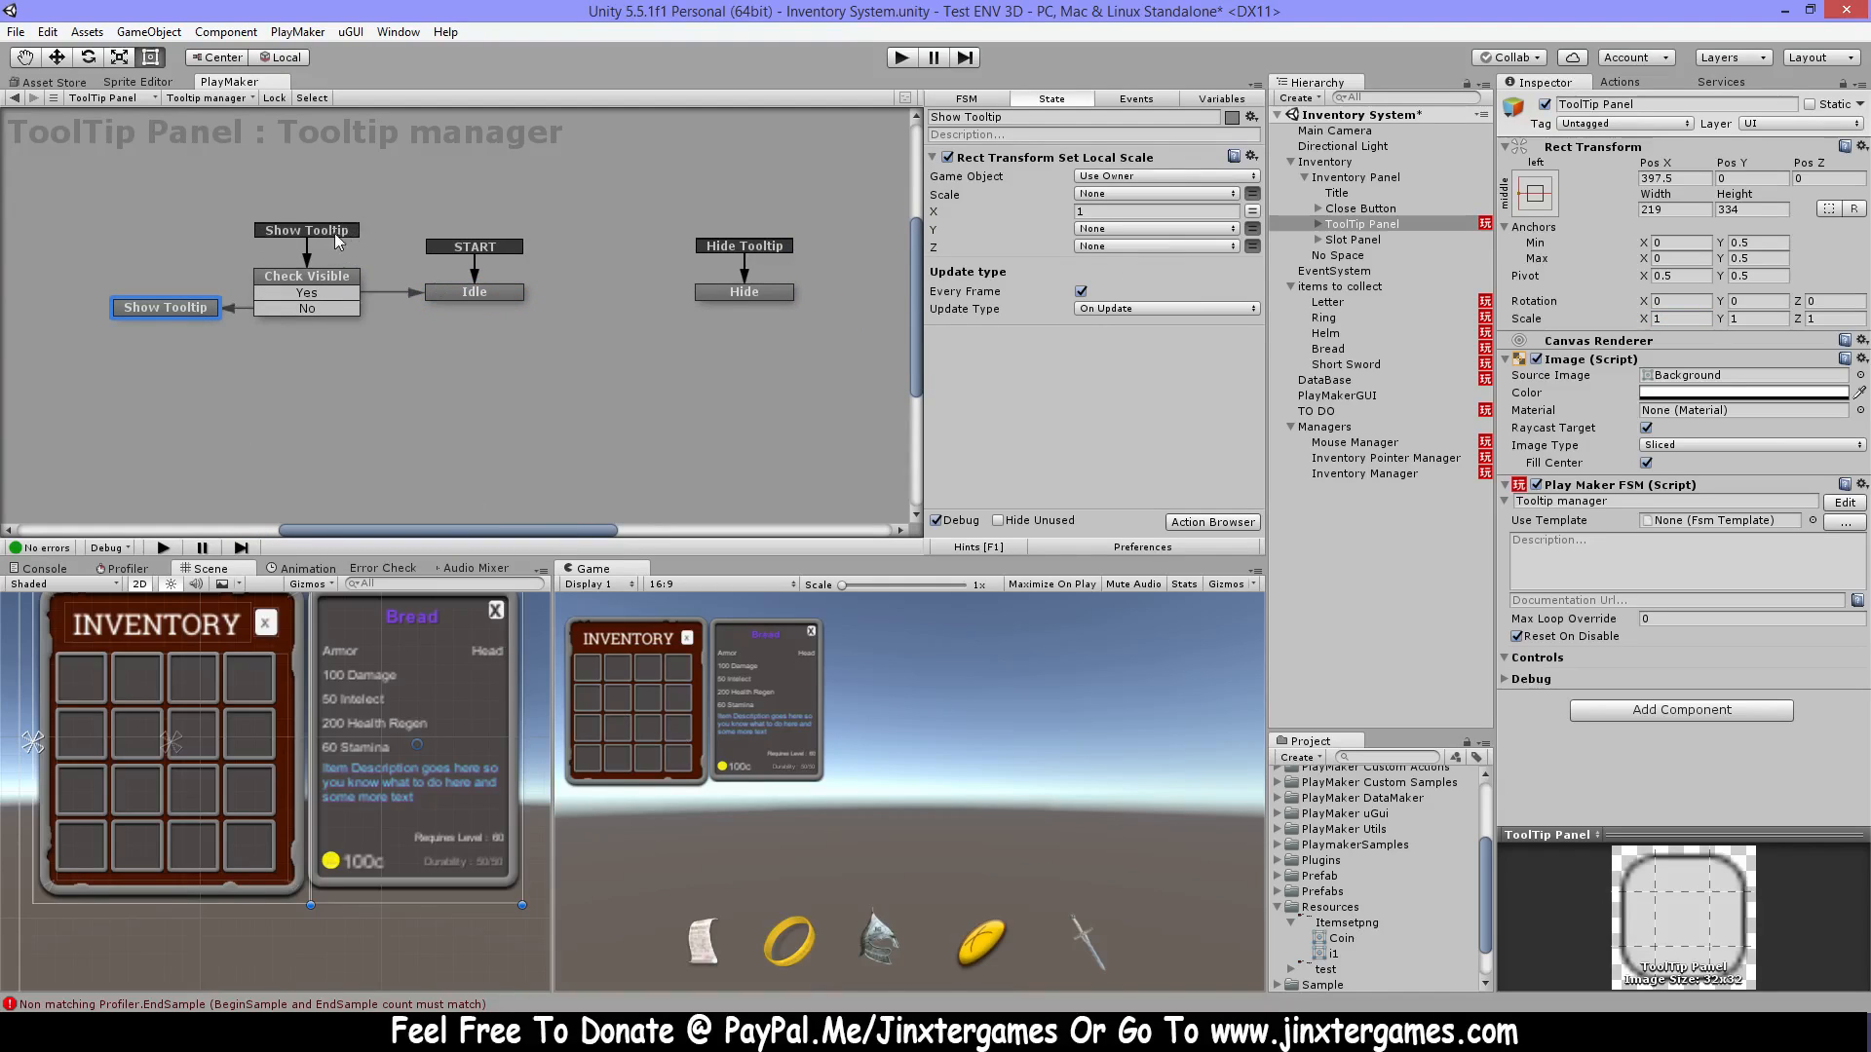
pyautogui.click(306, 232)
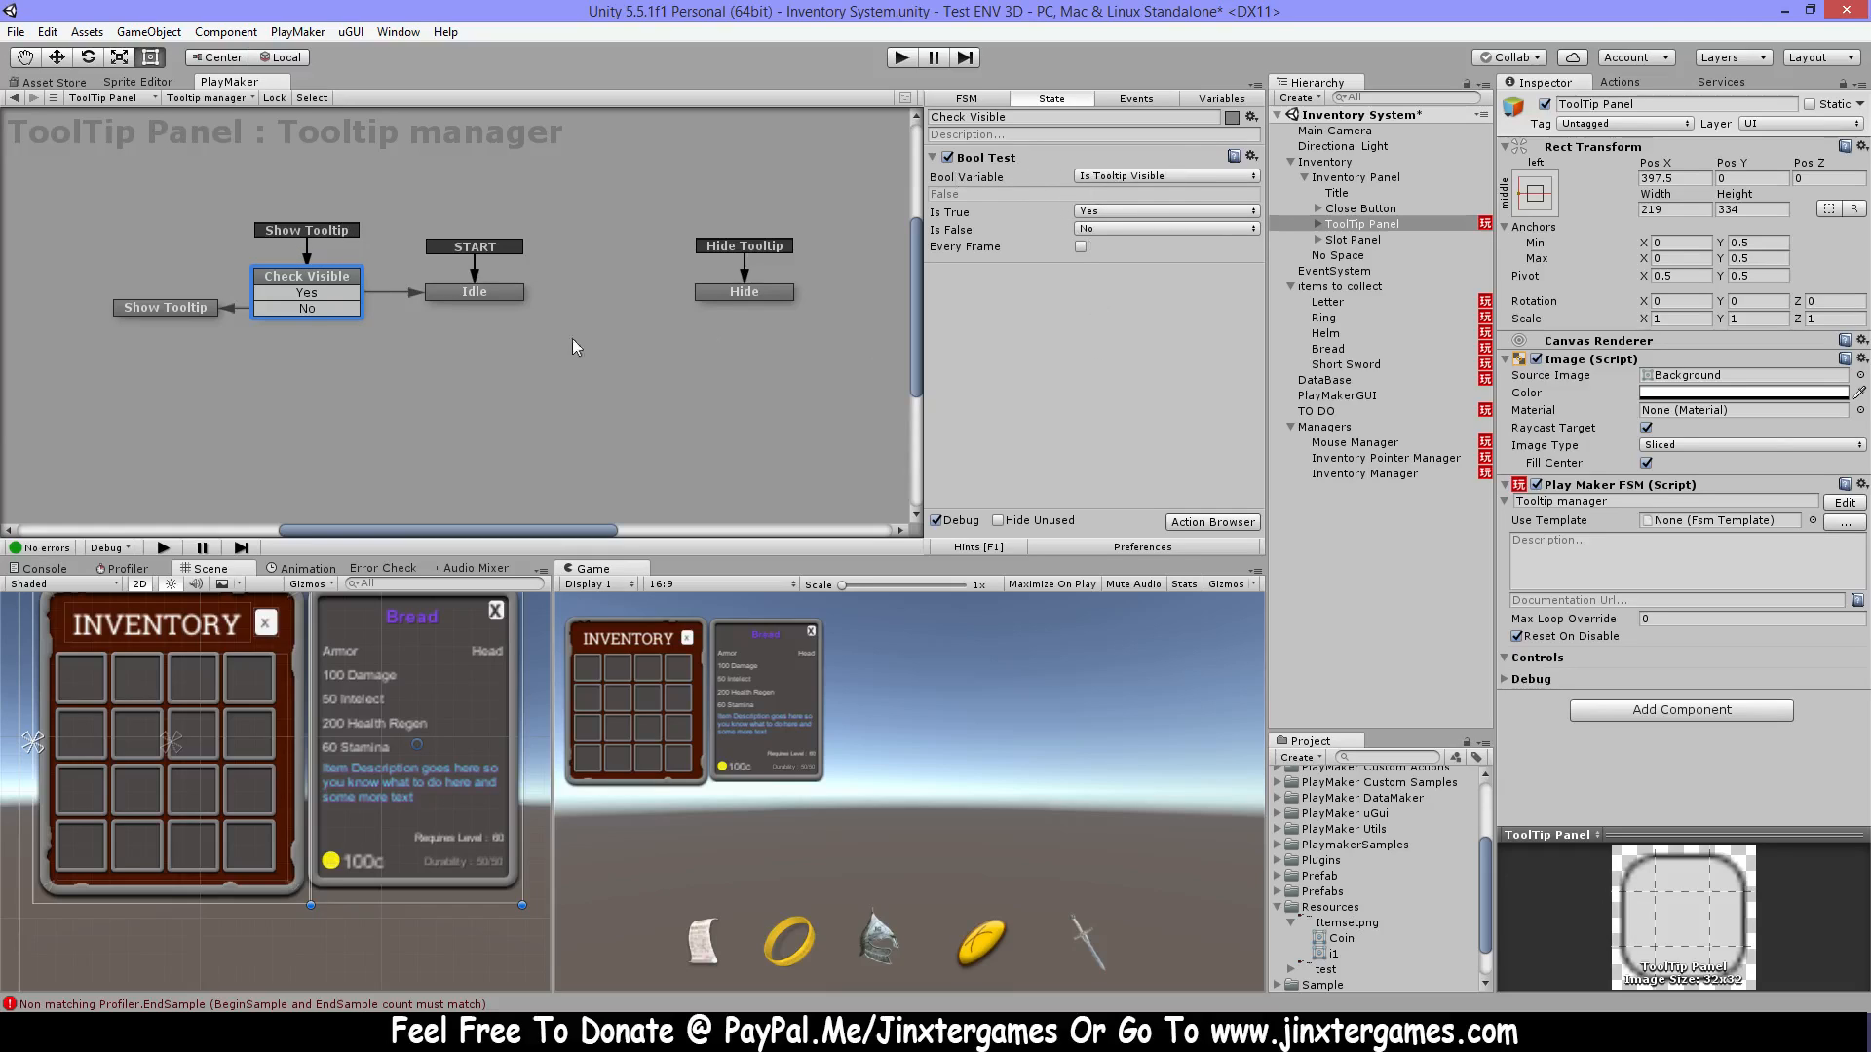
pyautogui.click(488, 291)
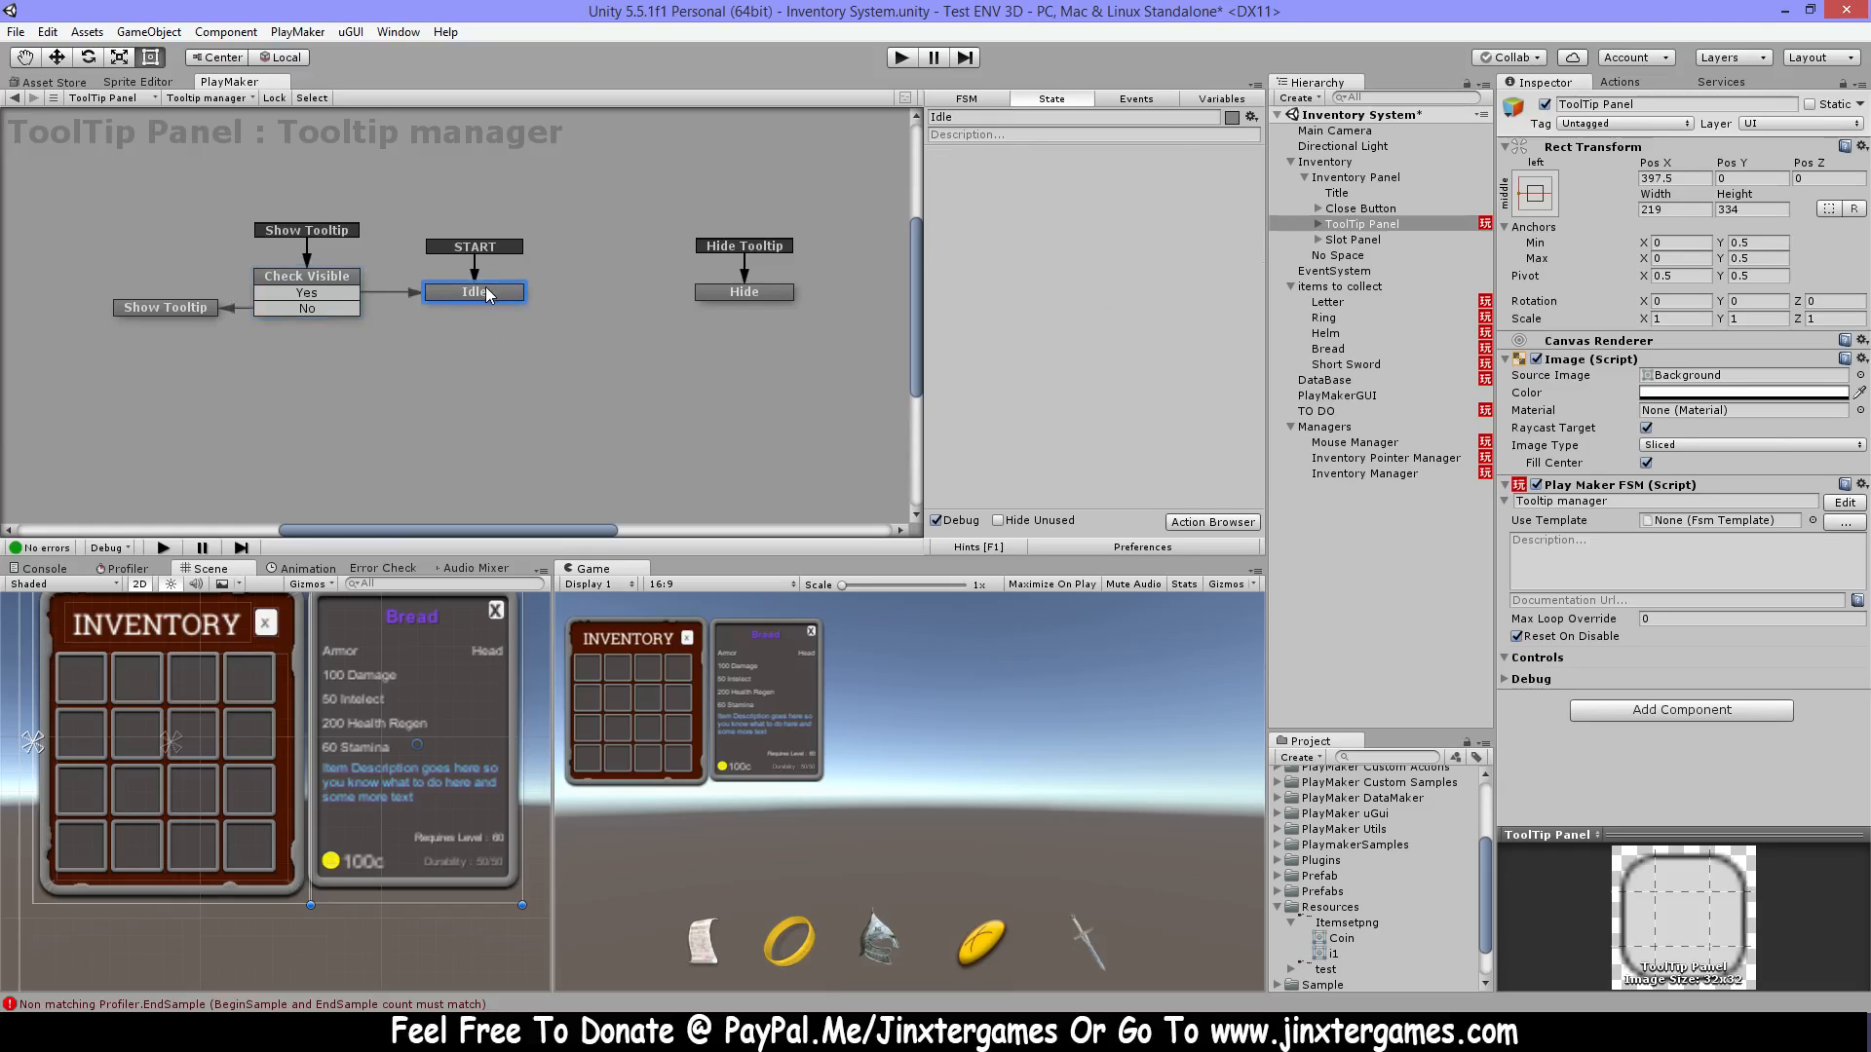
pyautogui.click(311, 277)
pyautogui.click(207, 306)
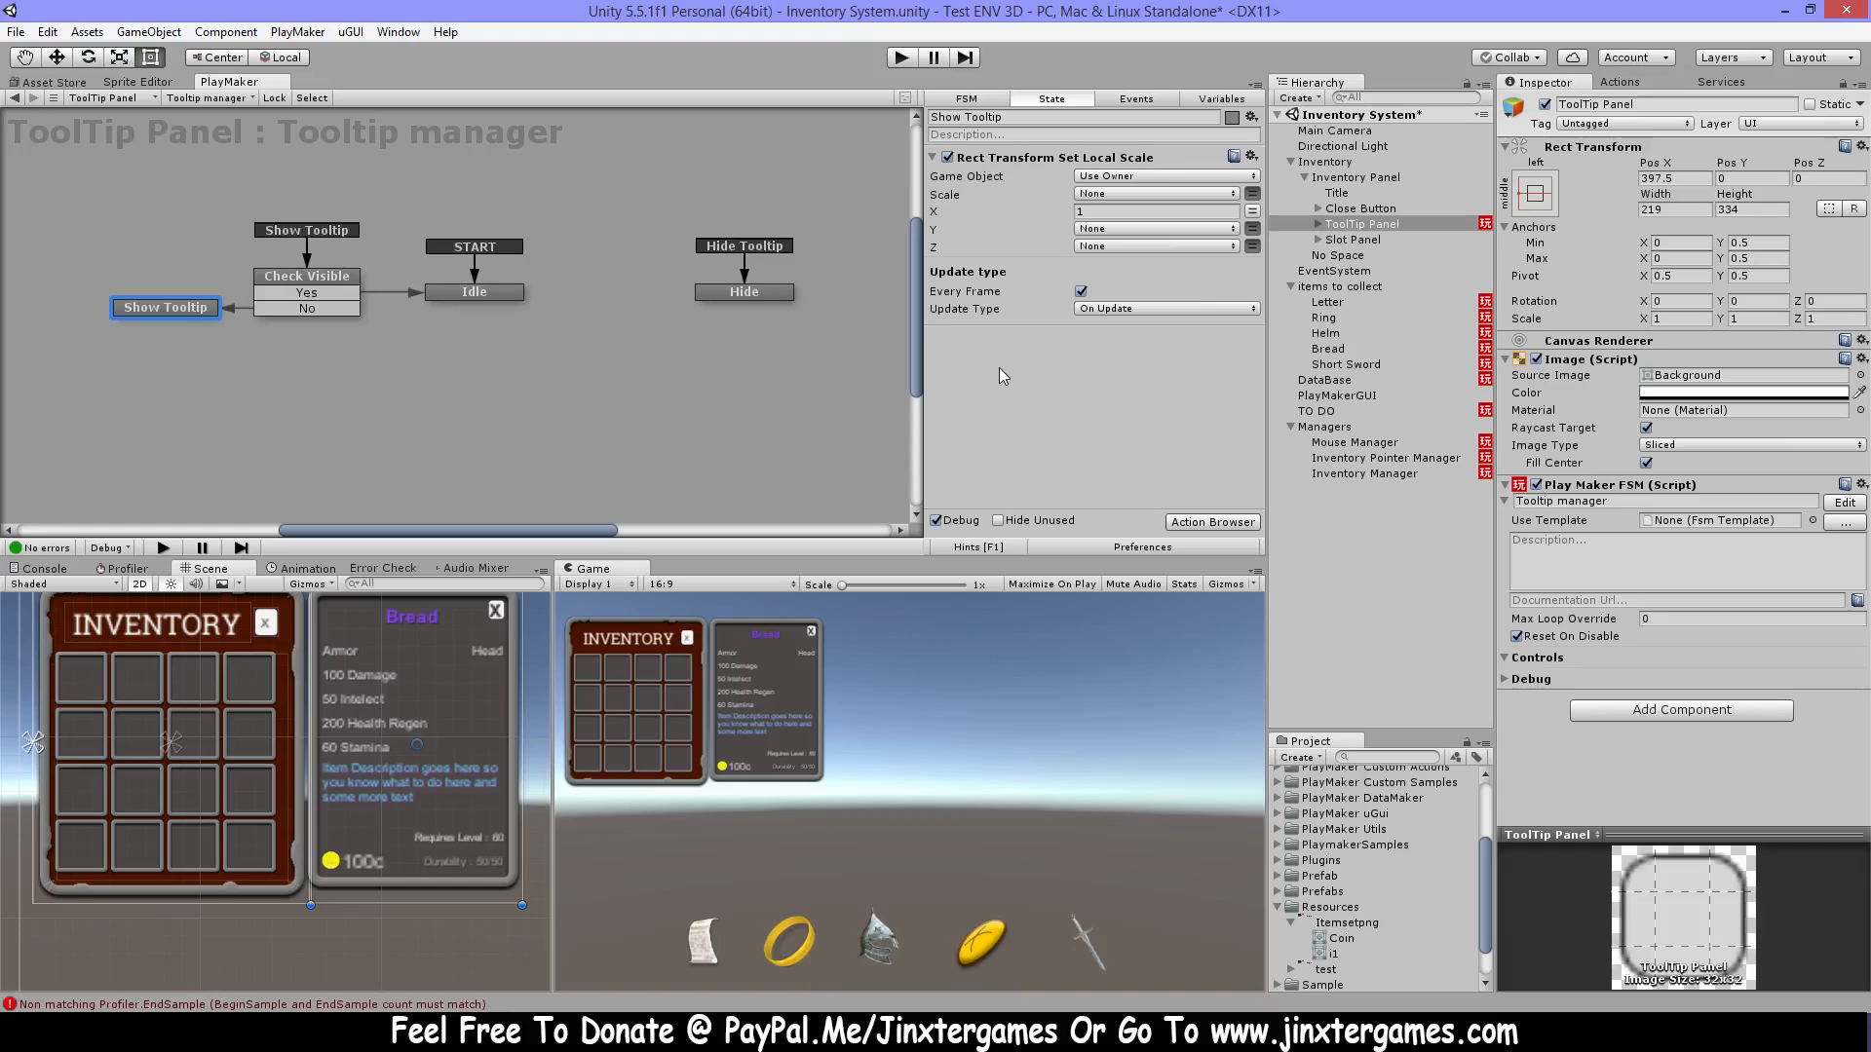
pyautogui.click(308, 278)
pyautogui.click(204, 308)
pyautogui.click(331, 276)
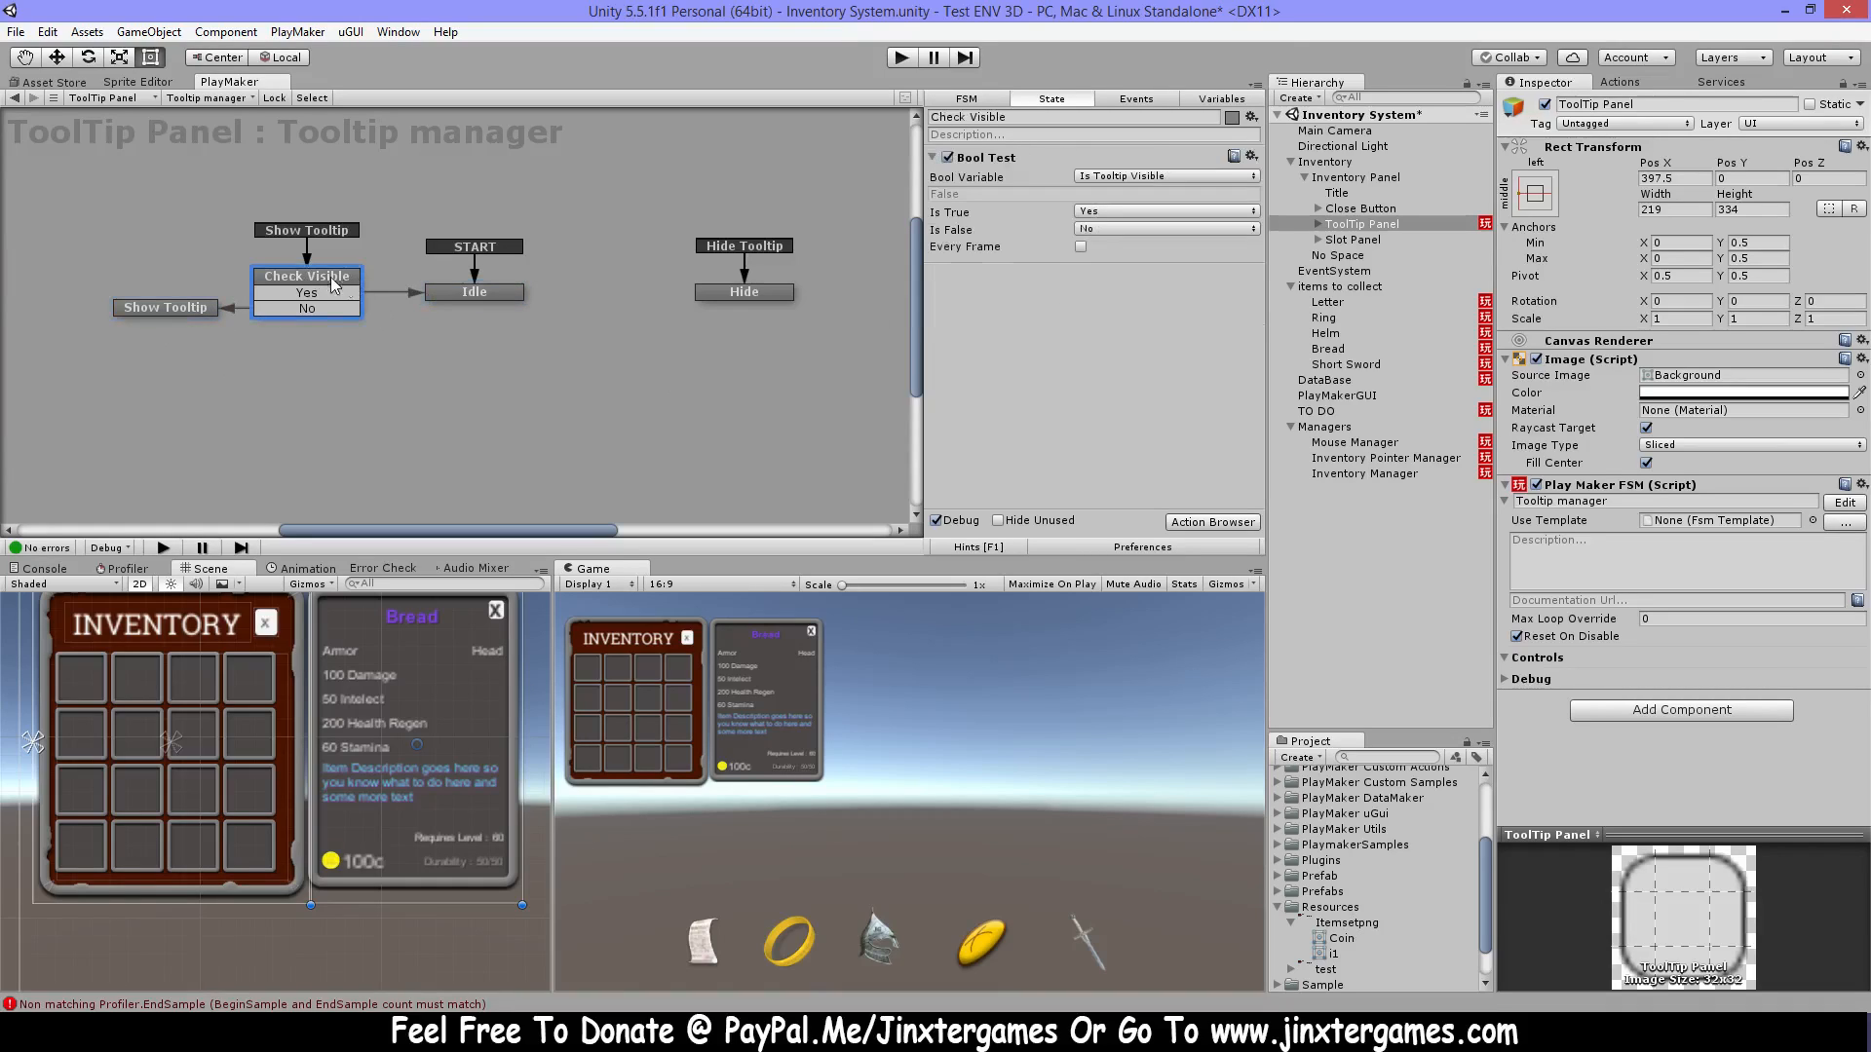
# Examine the actions of the Show Tooltip, Hide, Check Visible and Idle states in the Tooltip manager FSM.
pyautogui.click(144, 305)
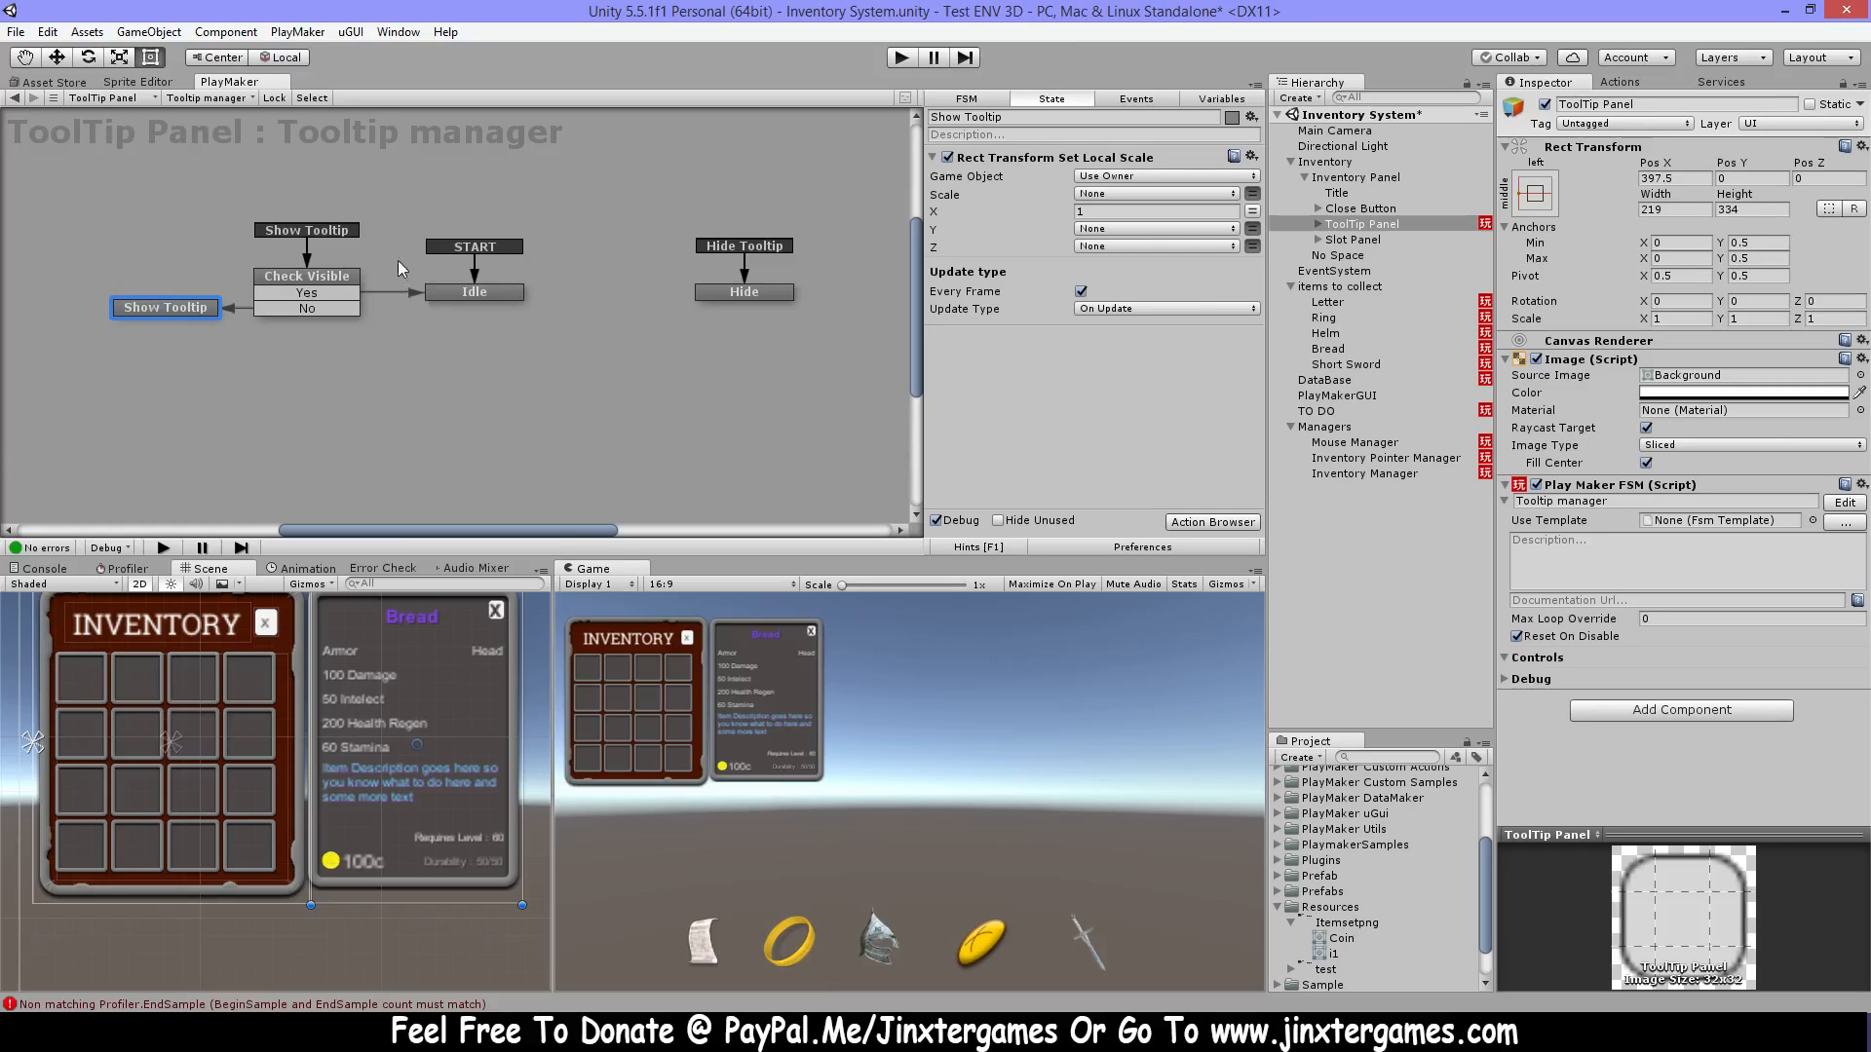
pyautogui.click(750, 295)
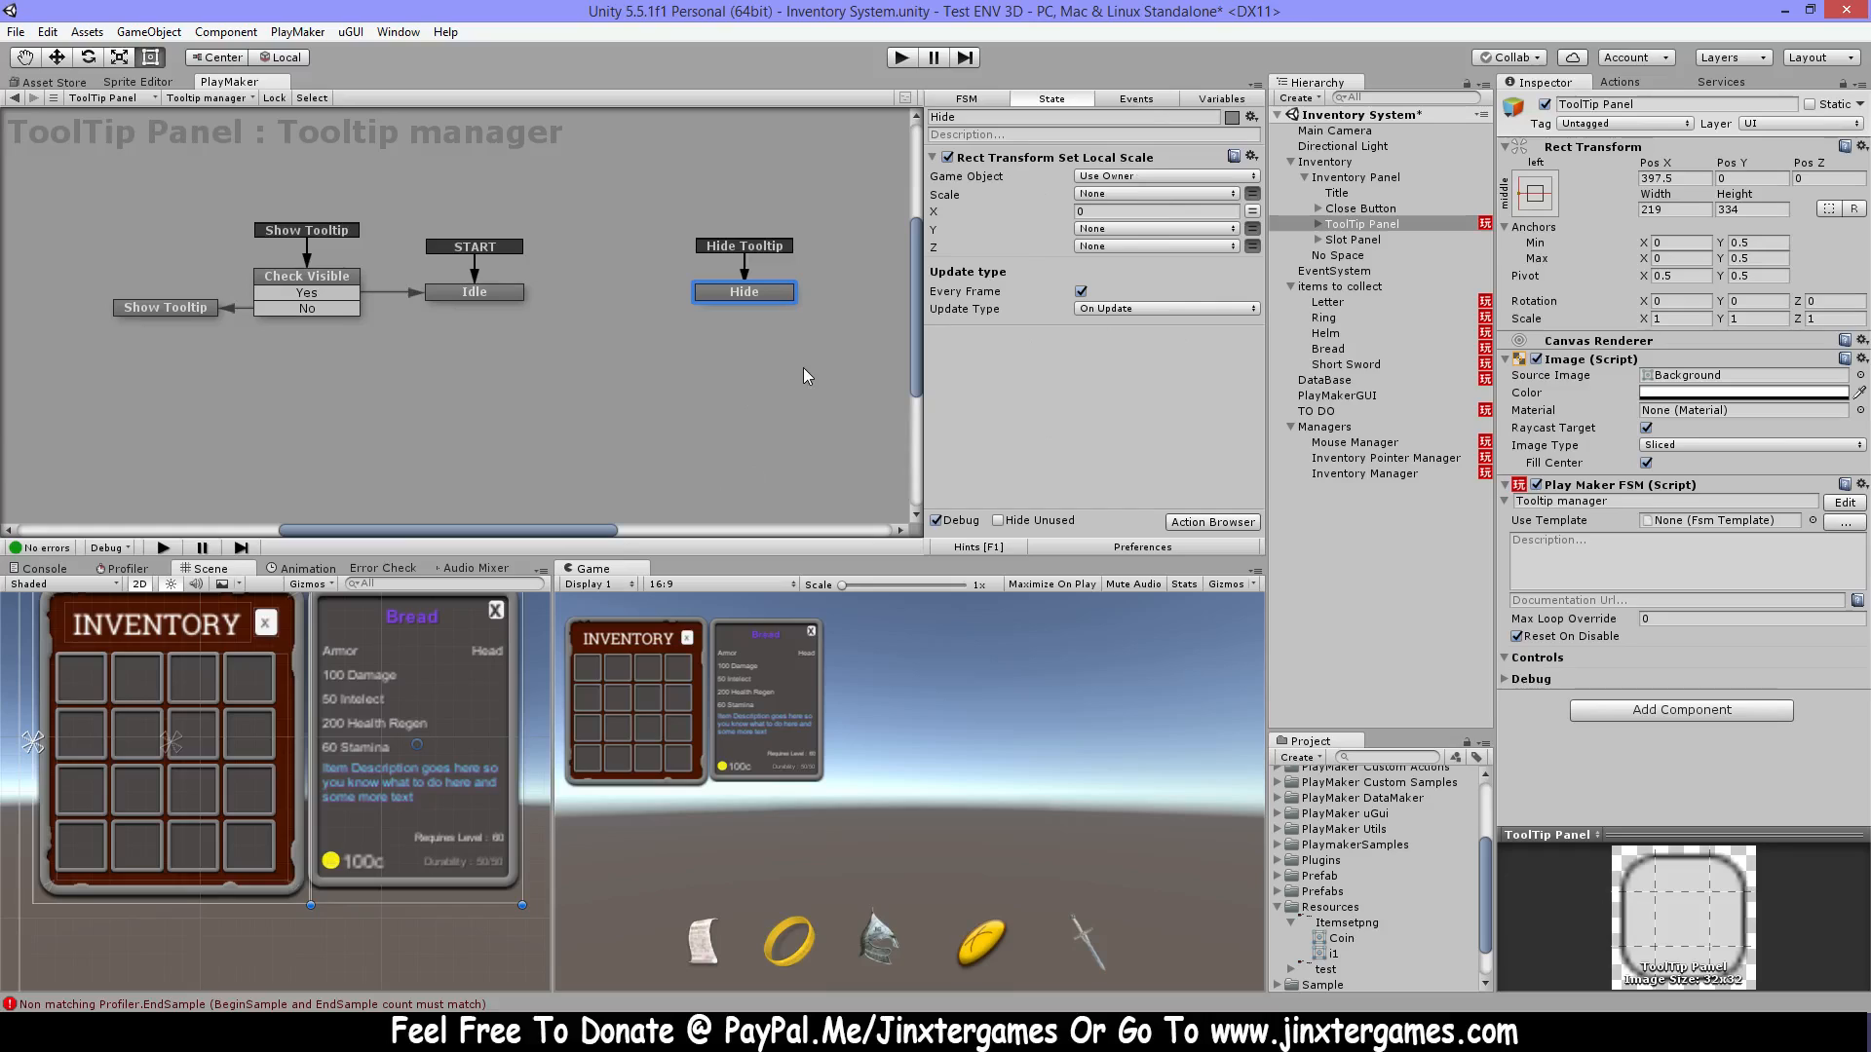
pyautogui.click(298, 289)
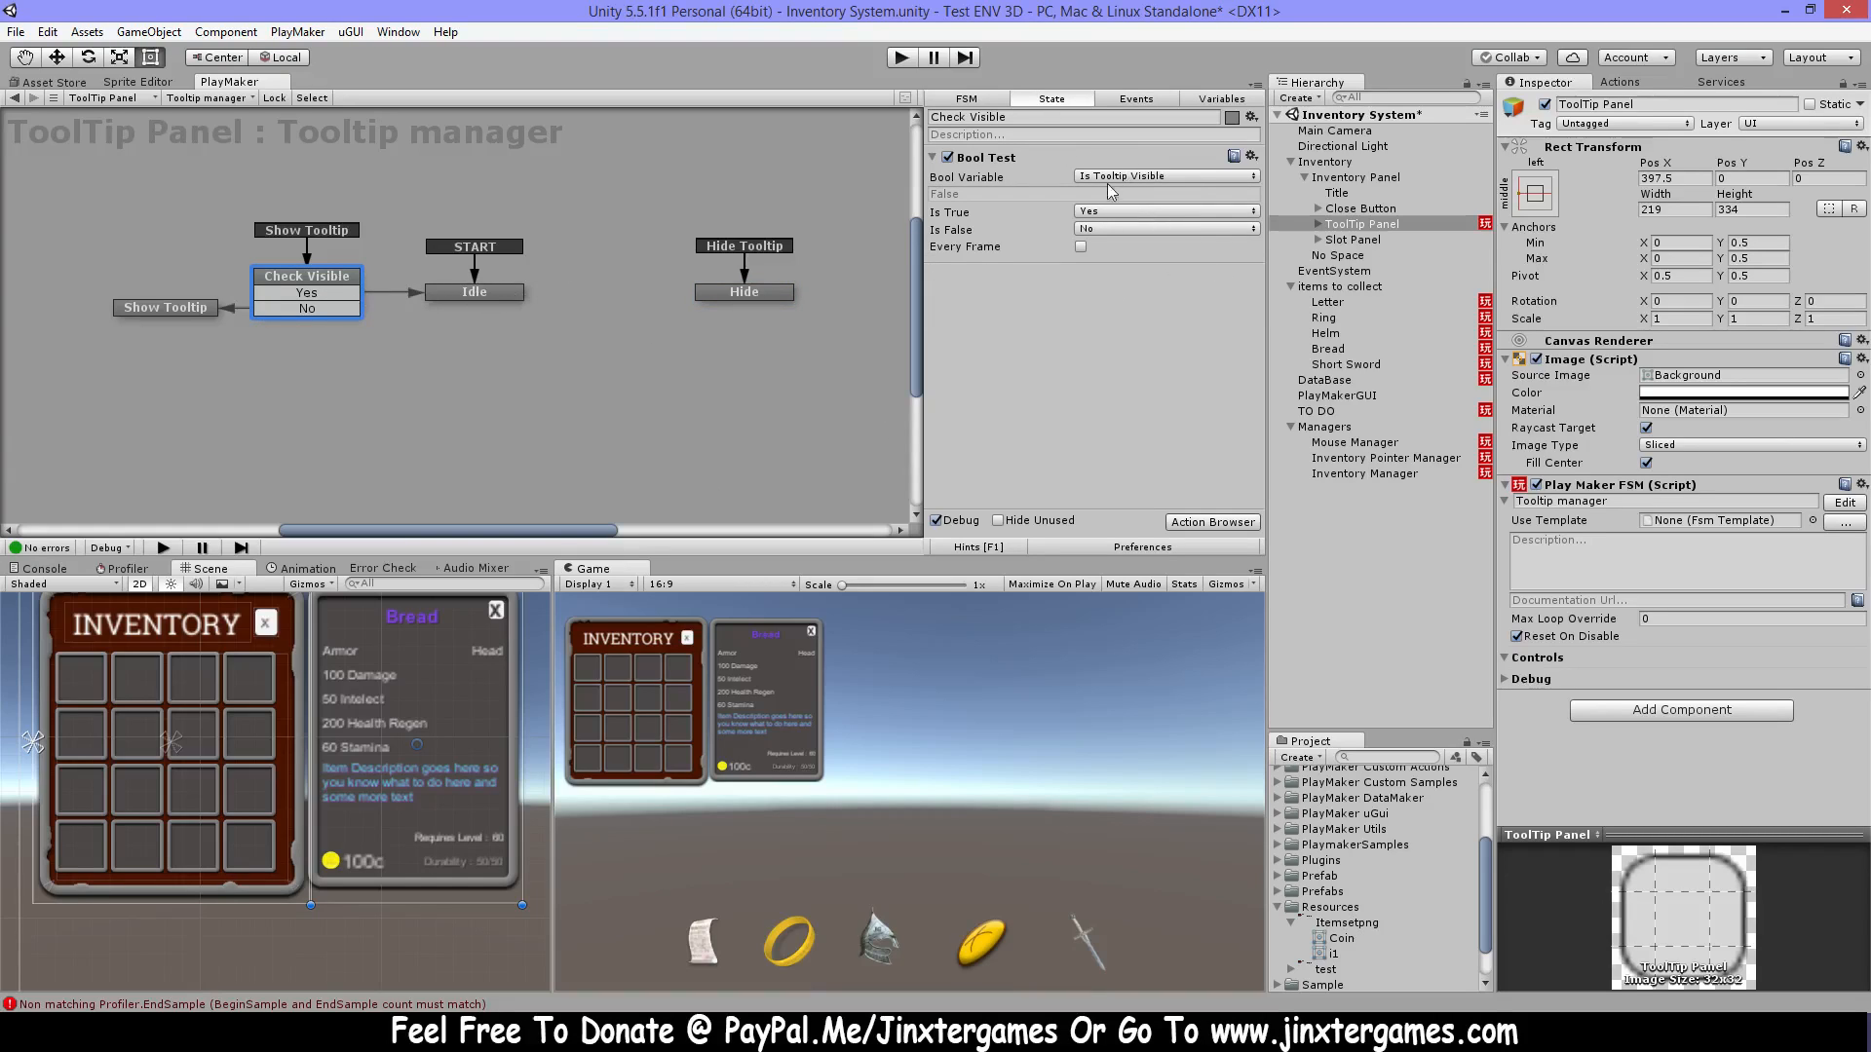
pyautogui.click(473, 293)
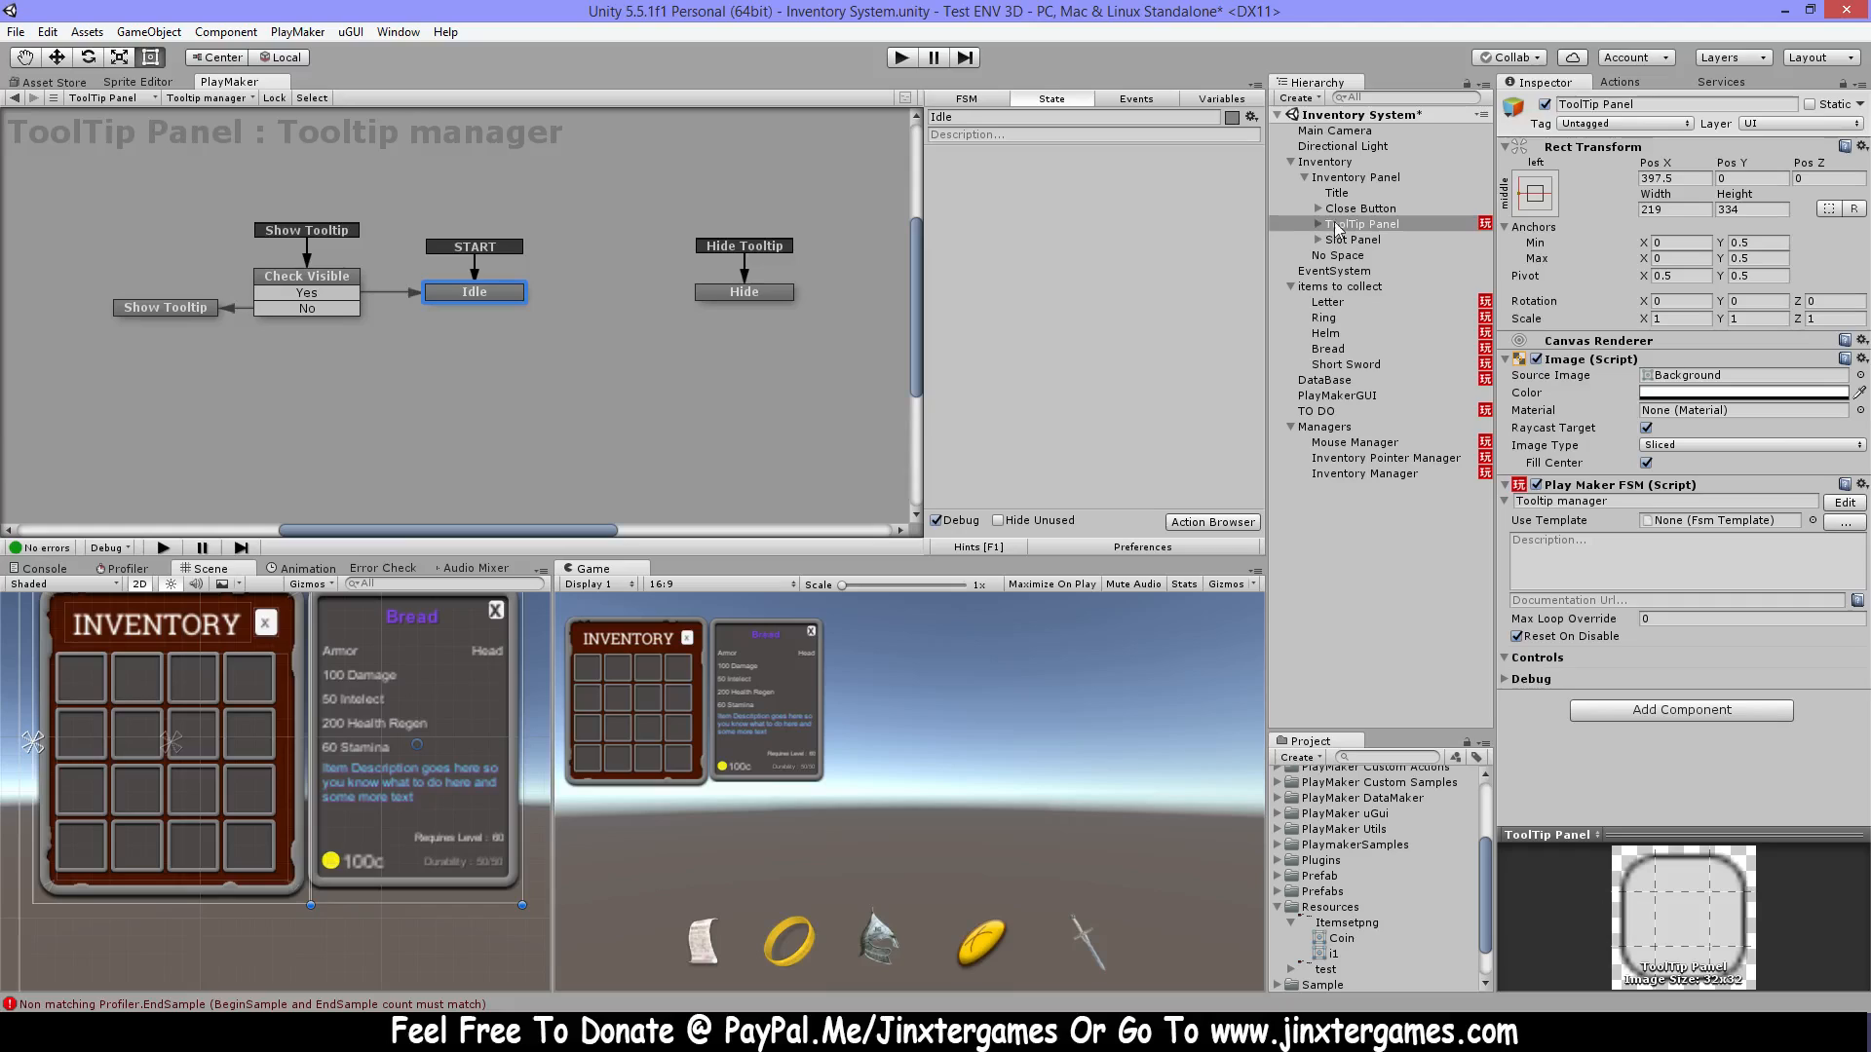
# Expand the ToolTip Panel and examine ToolTip Main's child objects, Content Size Fitter, Vertical Layout Group and Canvas Group.
pyautogui.click(1317, 226)
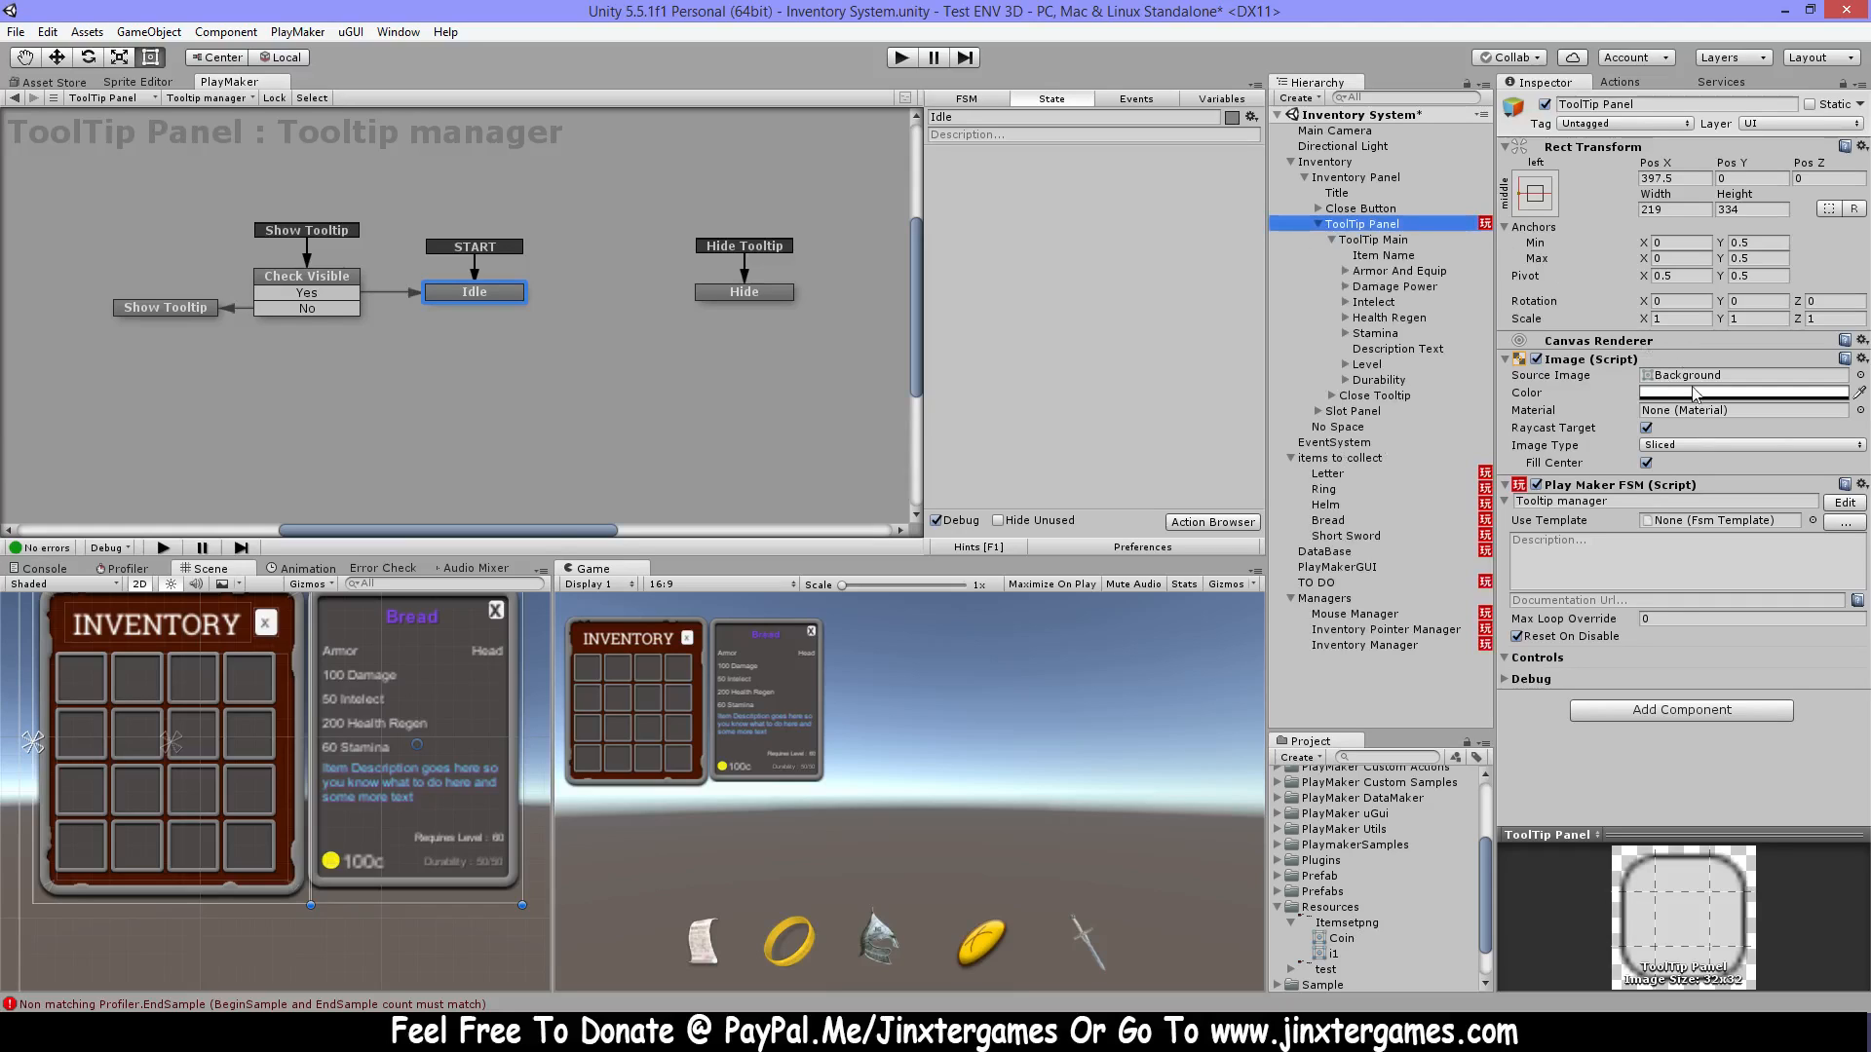
pyautogui.click(1374, 240)
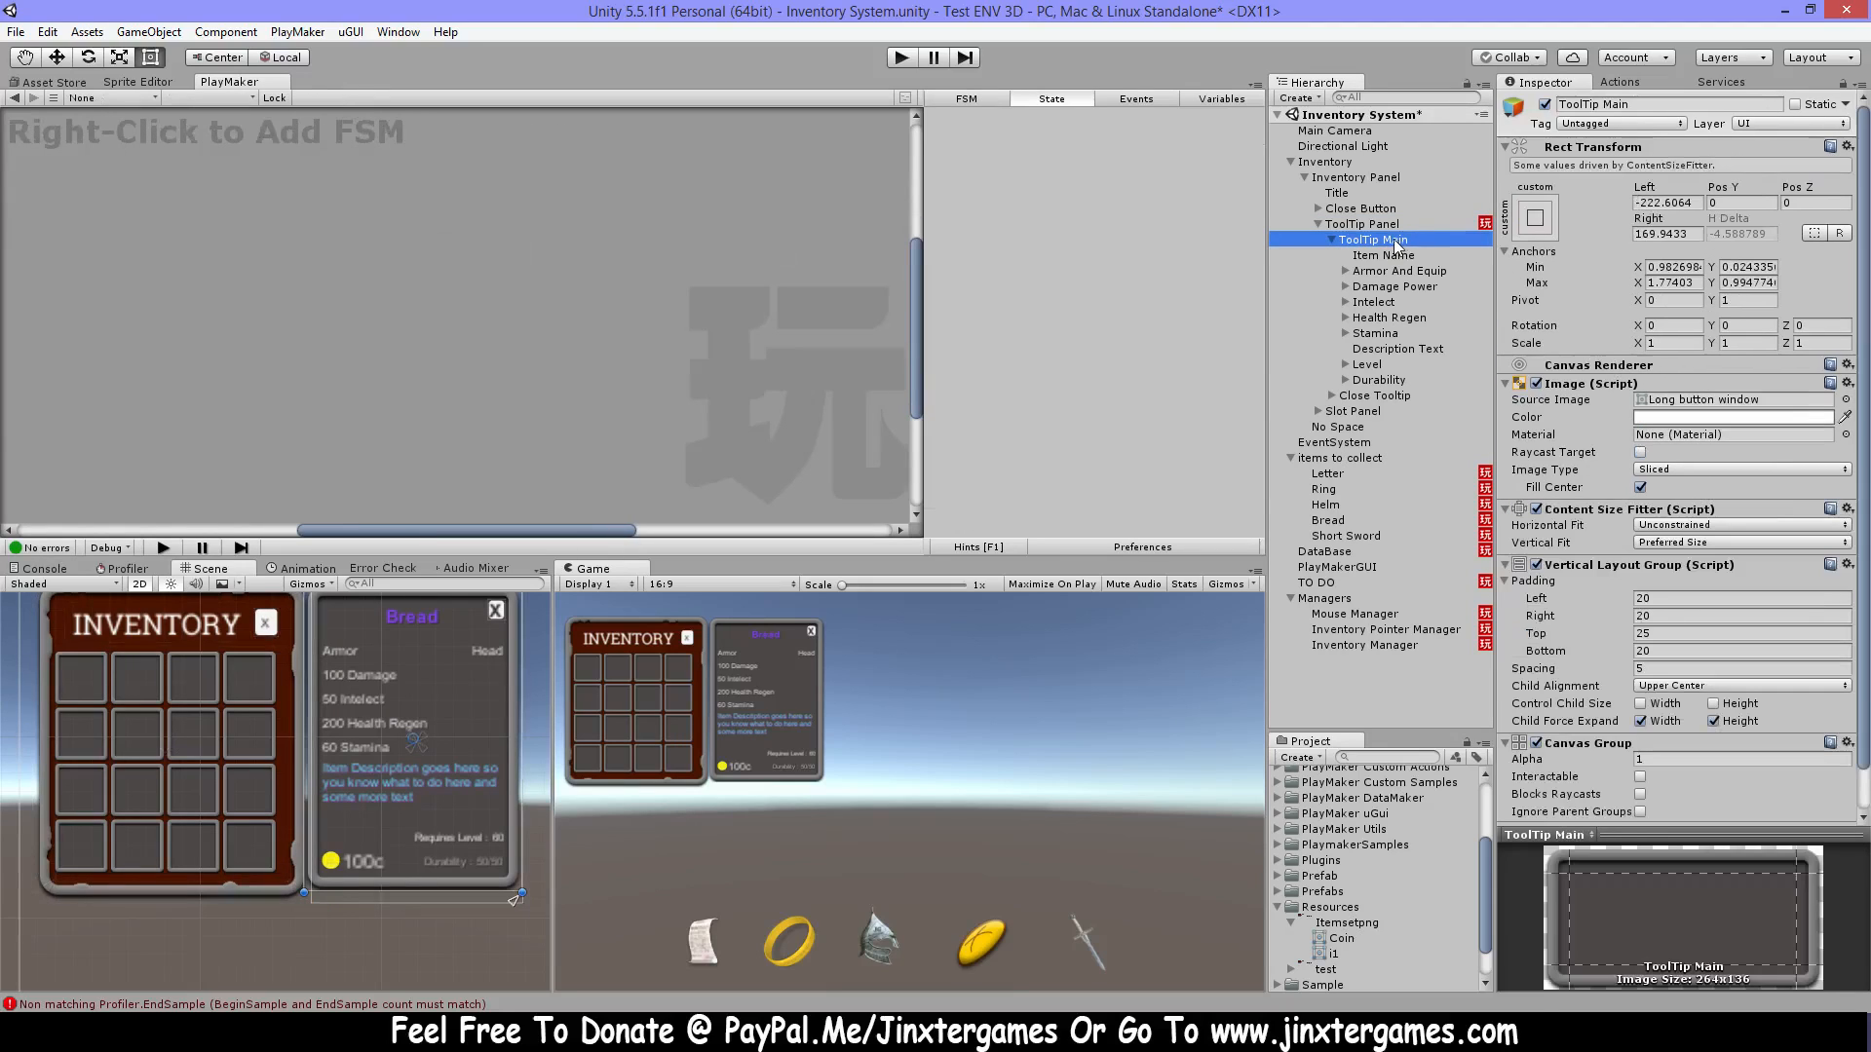
pyautogui.click(1330, 240)
pyautogui.scroll(-1, 1695, 487)
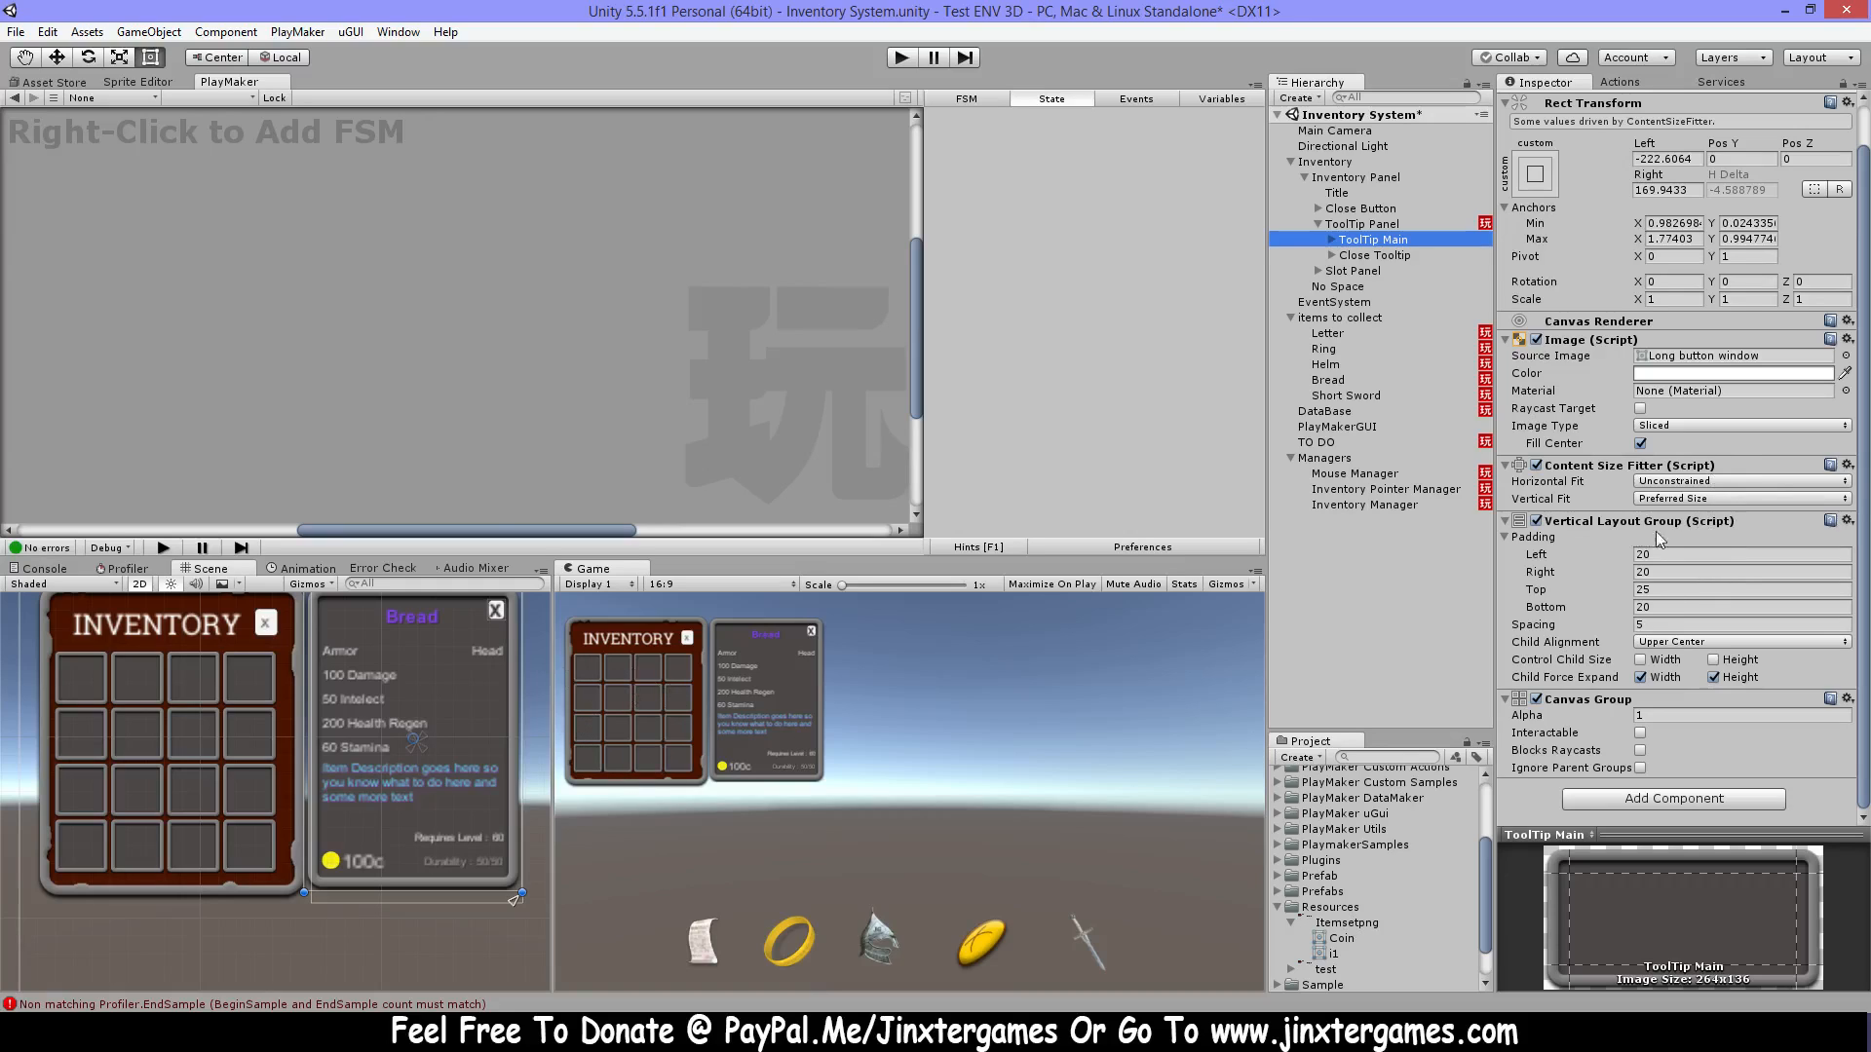
pyautogui.click(1332, 241)
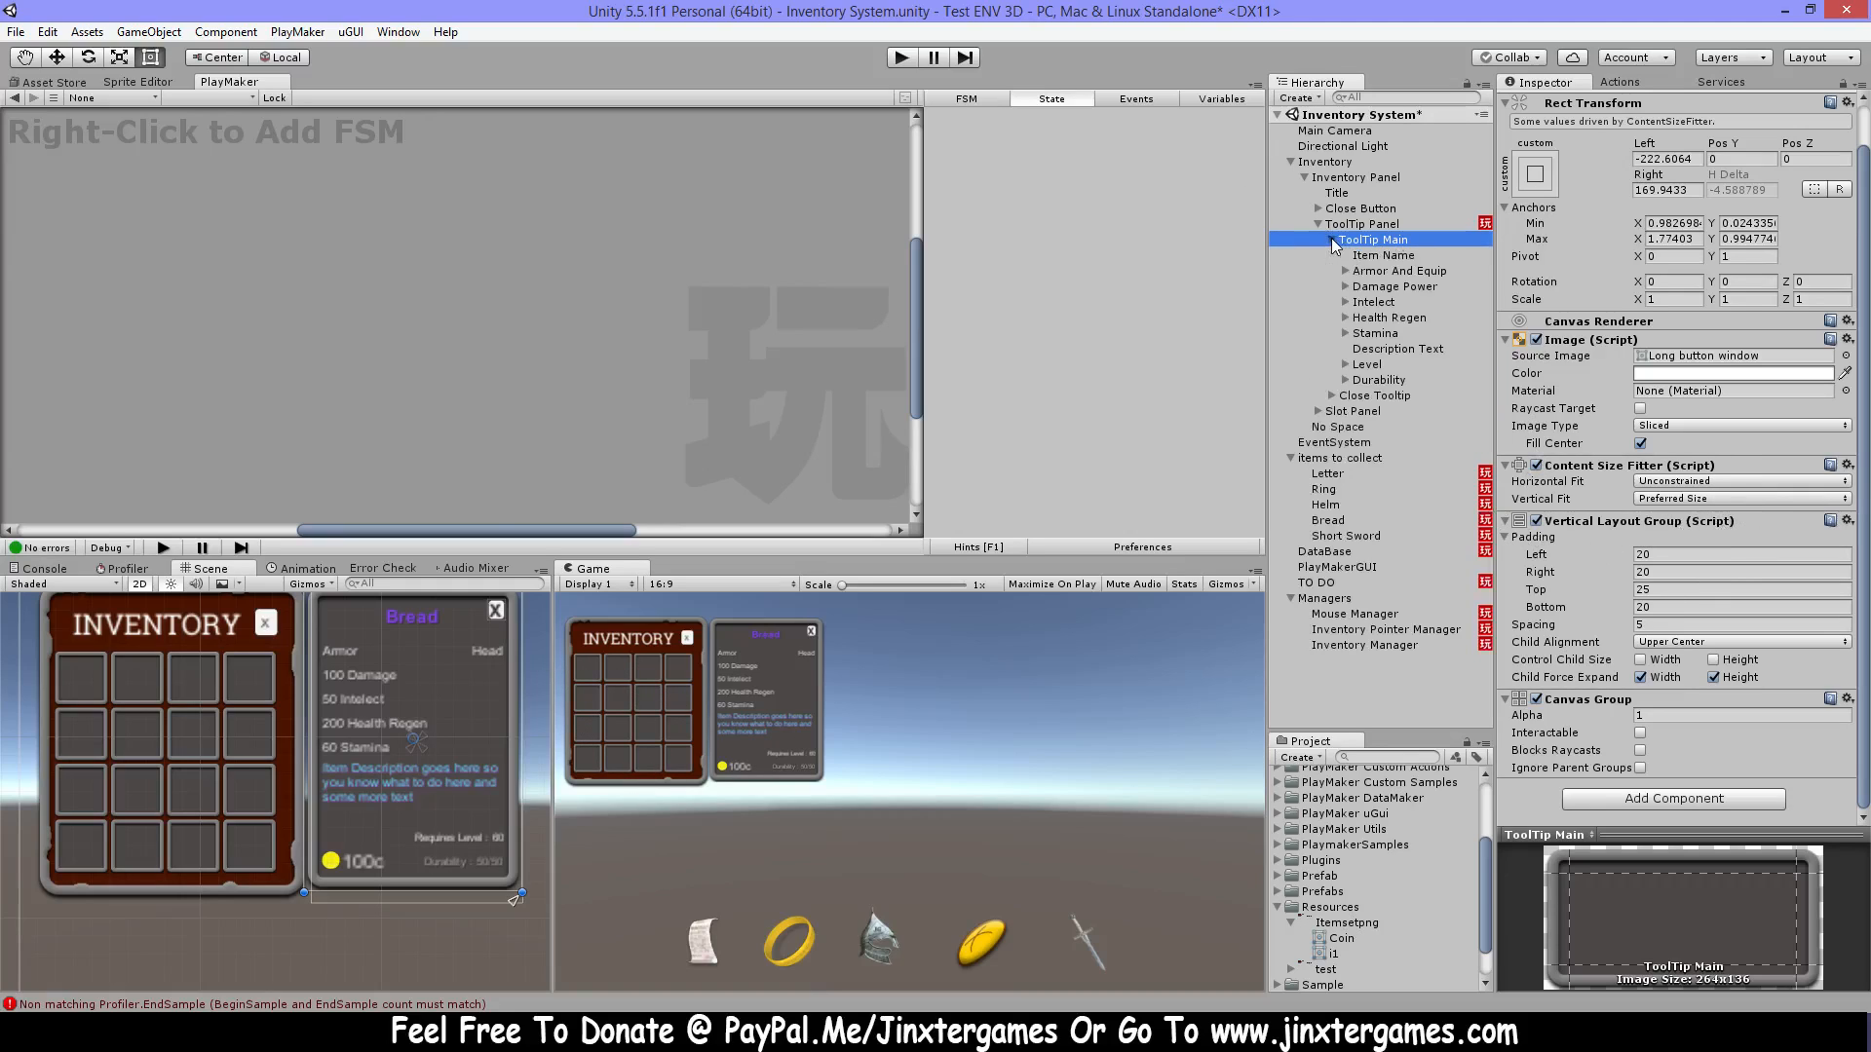
# Deactivate the Damage Power and Intelect objects under ToolTip Main, and reactivate both.
pyautogui.click(1387, 288)
pyautogui.click(1545, 104)
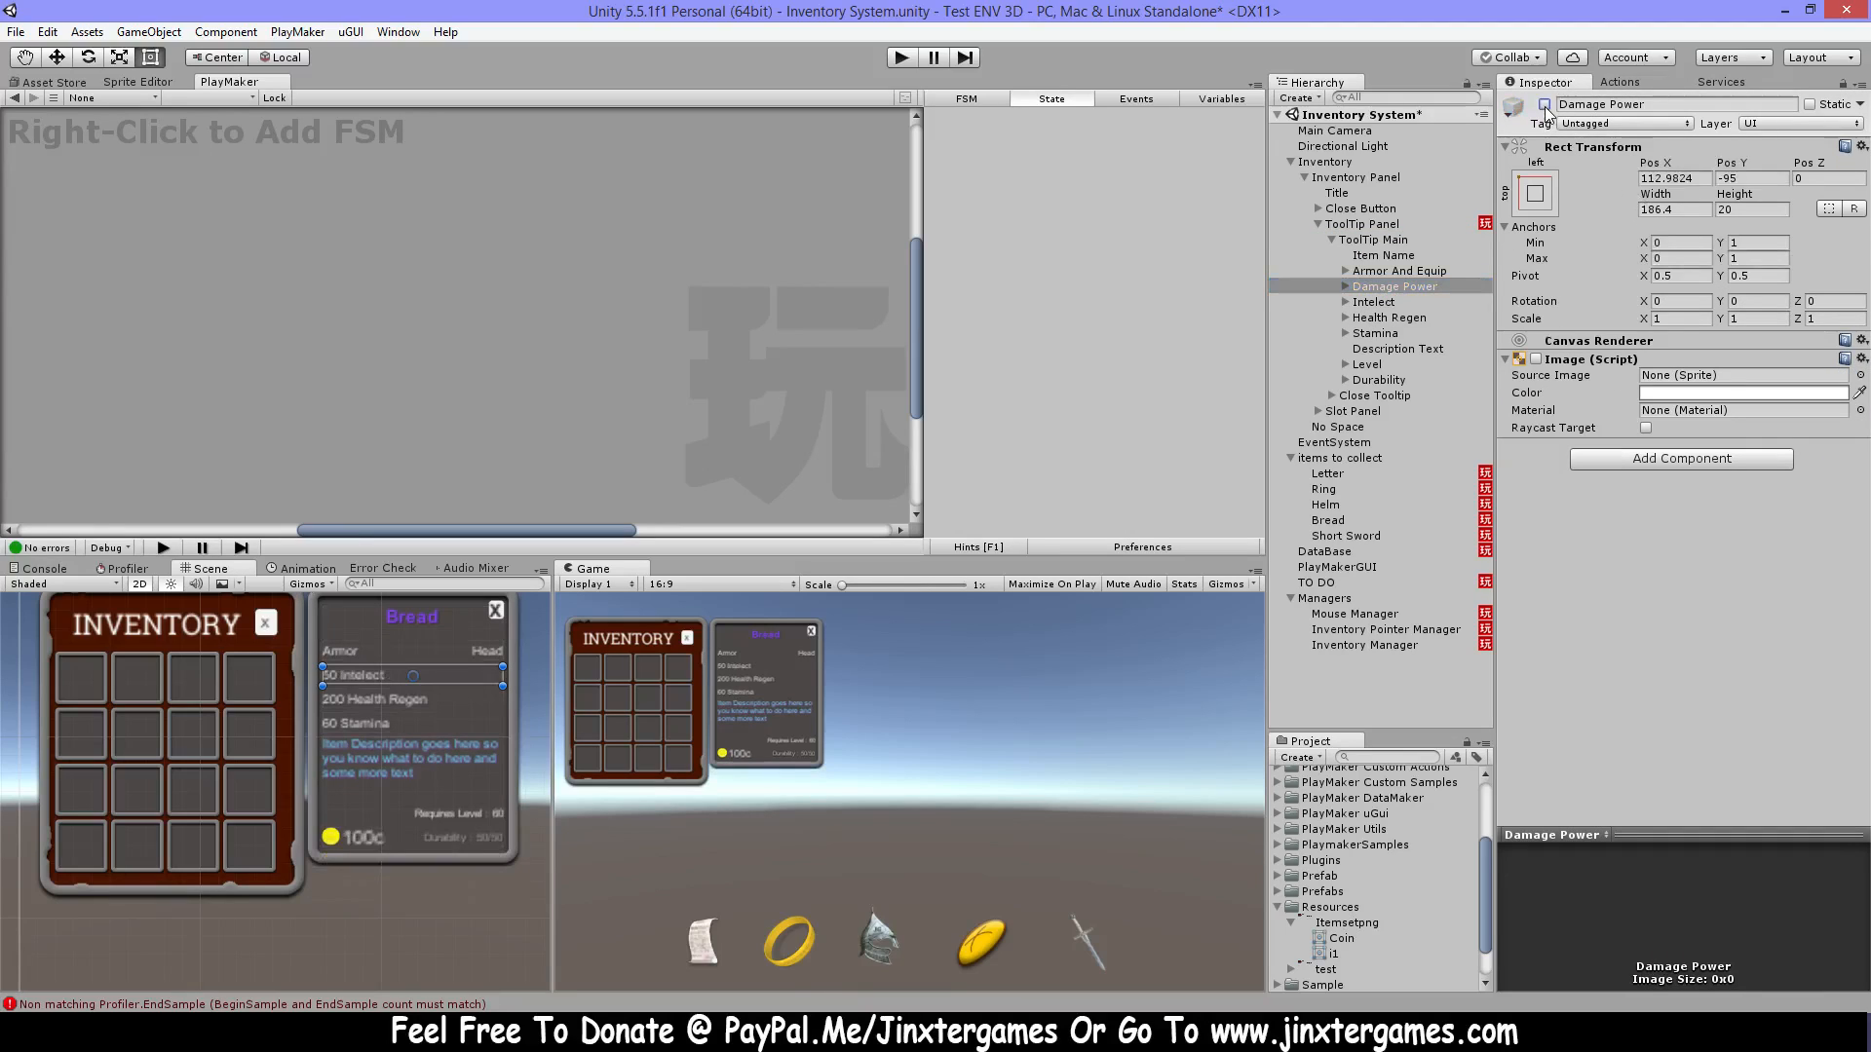
pyautogui.click(1375, 302)
pyautogui.click(1544, 104)
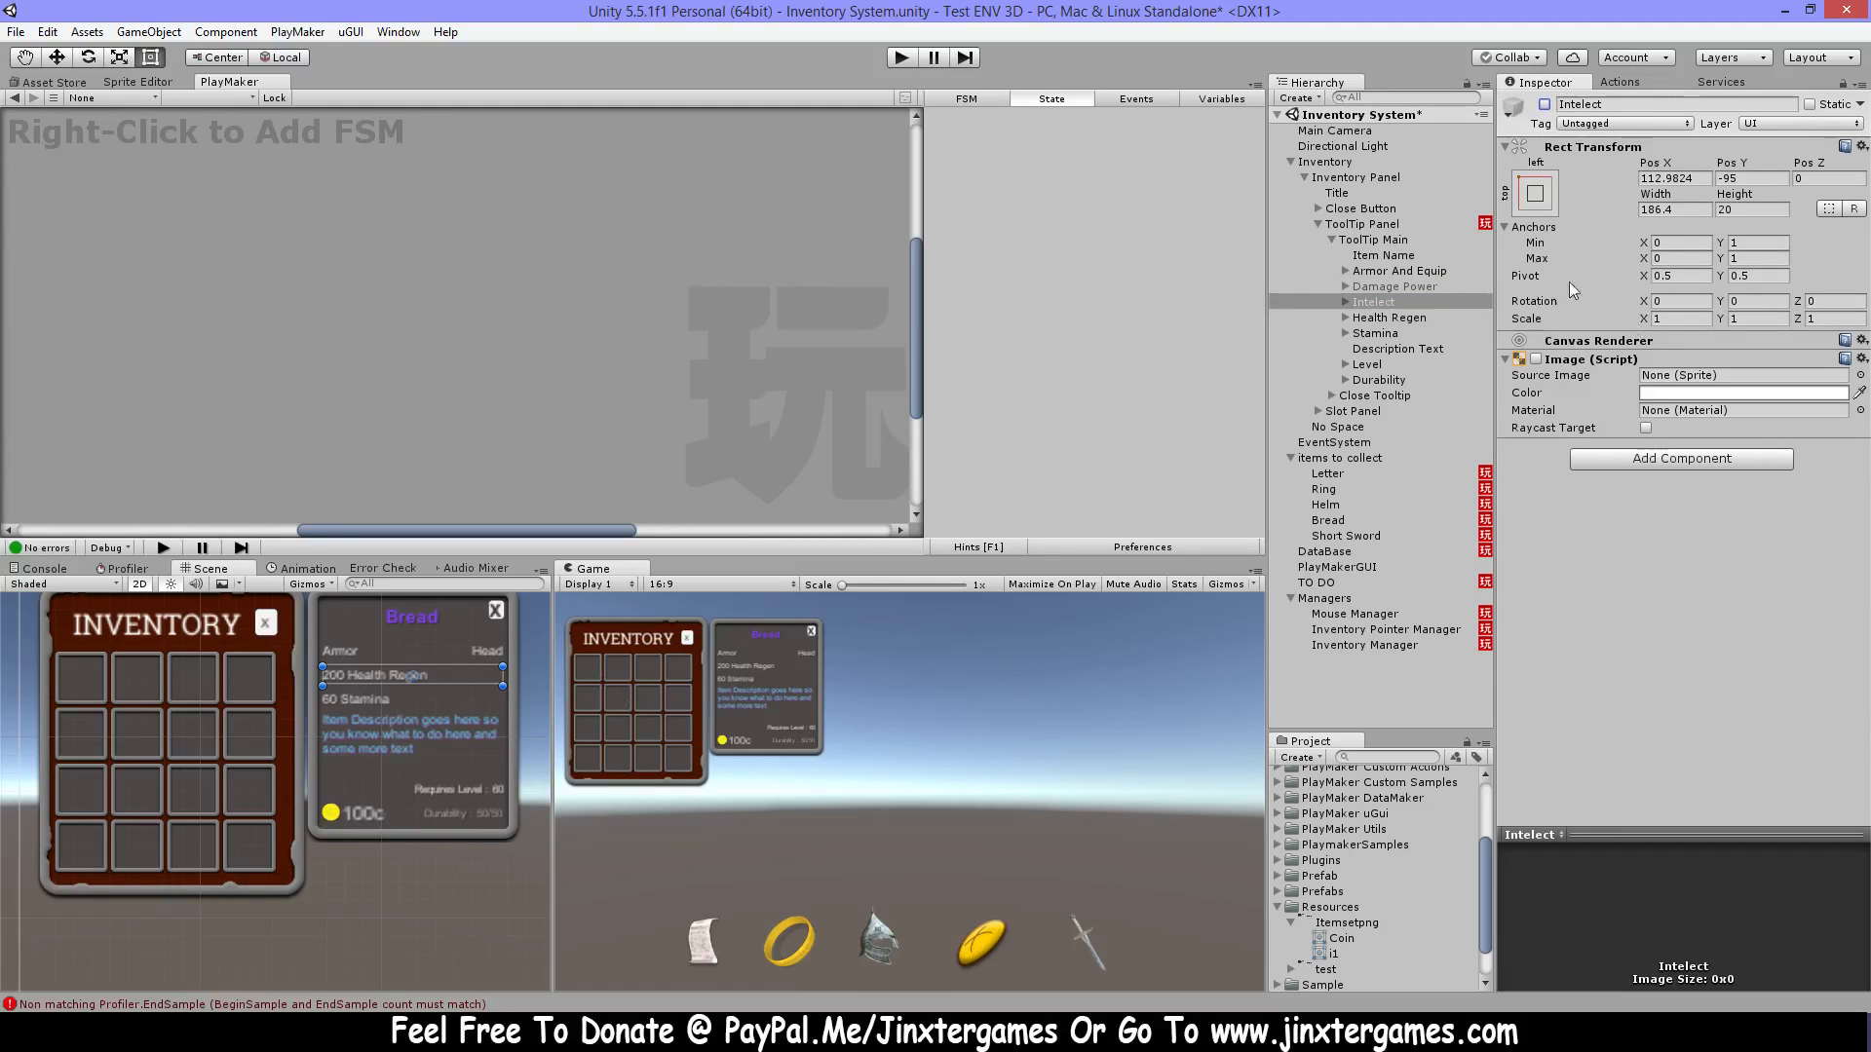
pyautogui.click(1544, 104)
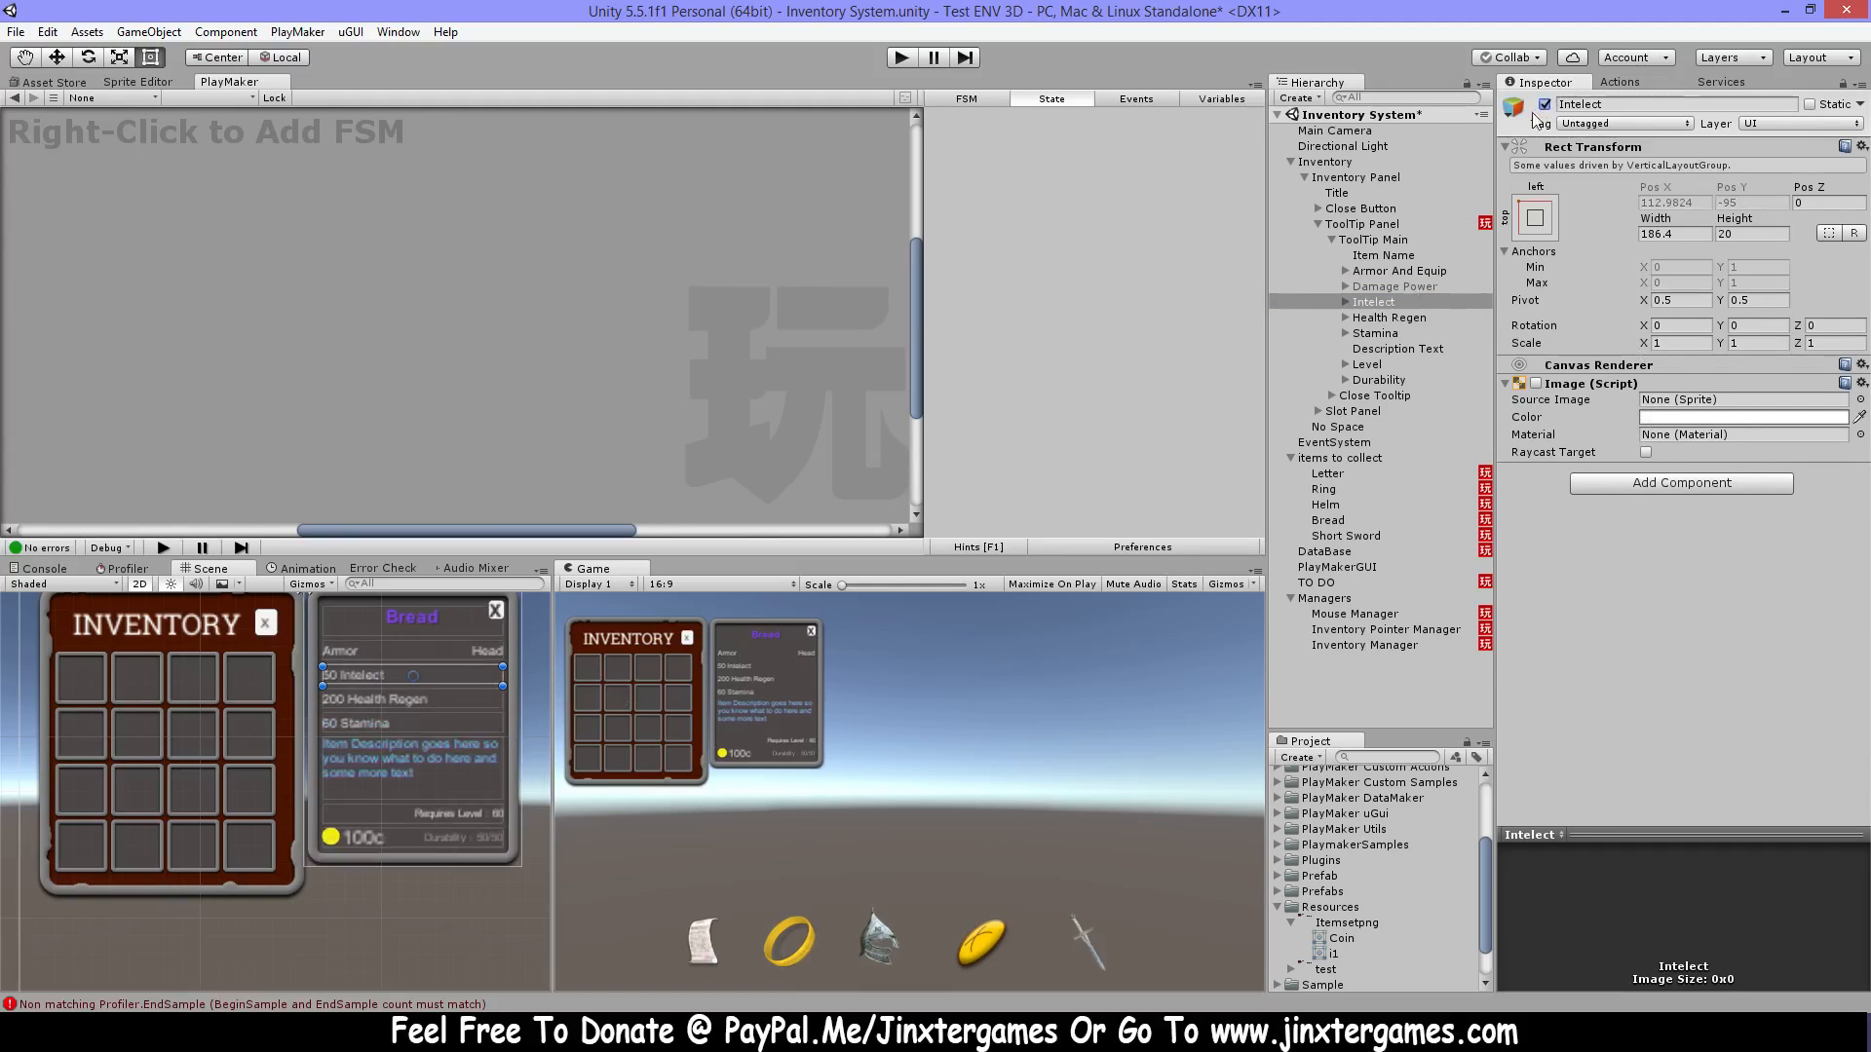
pyautogui.click(1424, 286)
pyautogui.click(1545, 104)
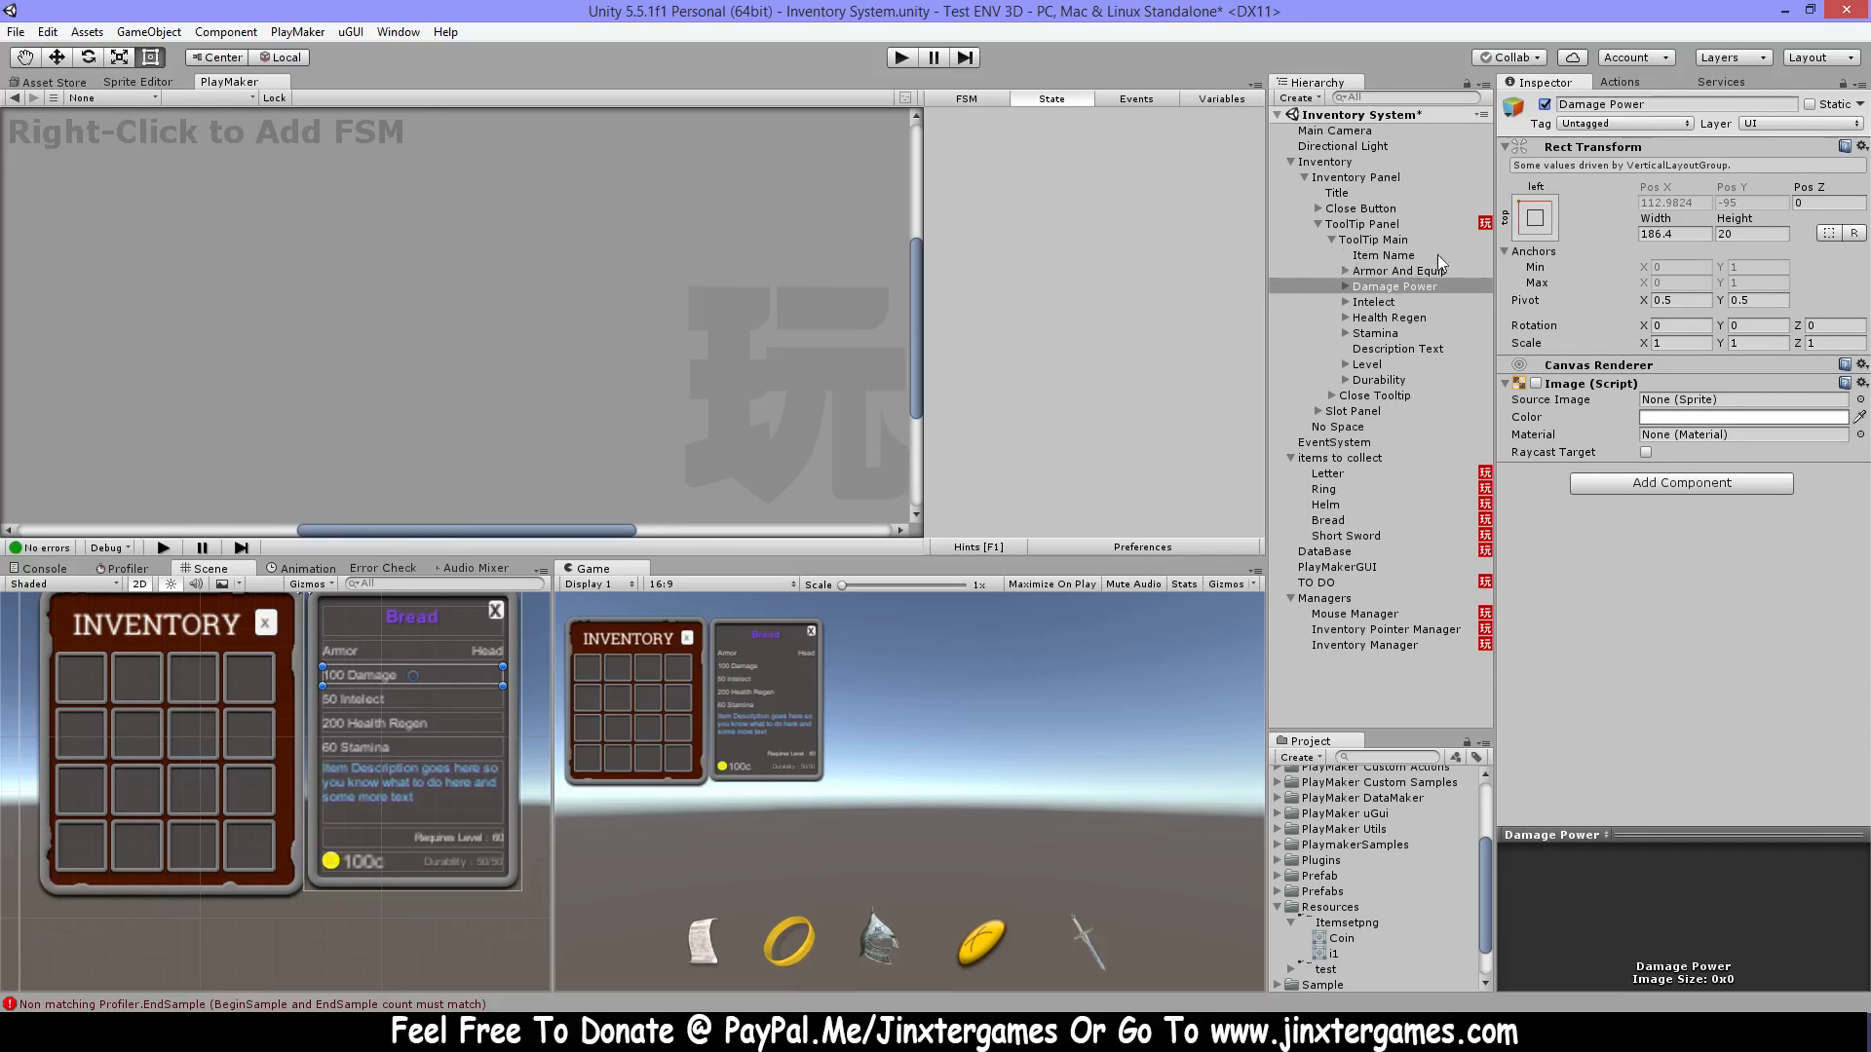
# Toggle the ToolTip Panel object and ToolTip Main's Image component off and back on.
pyautogui.click(1400, 226)
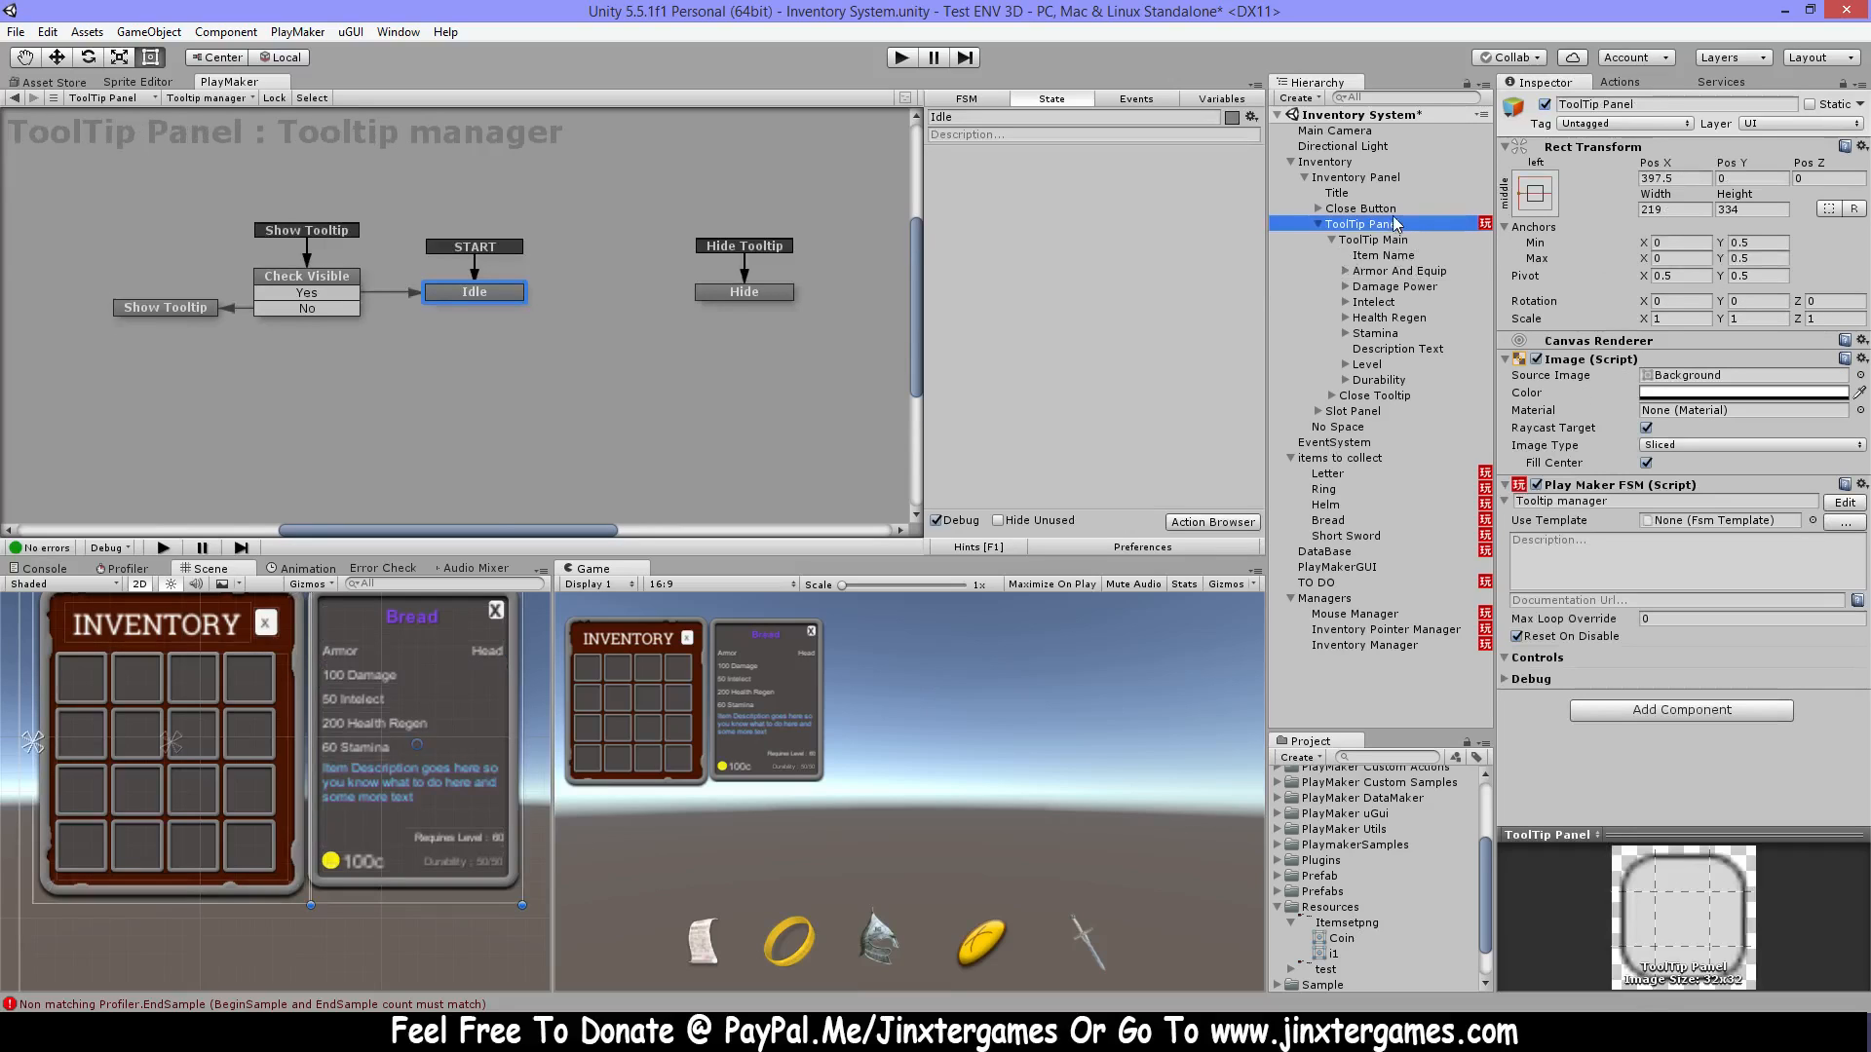
pyautogui.click(1394, 241)
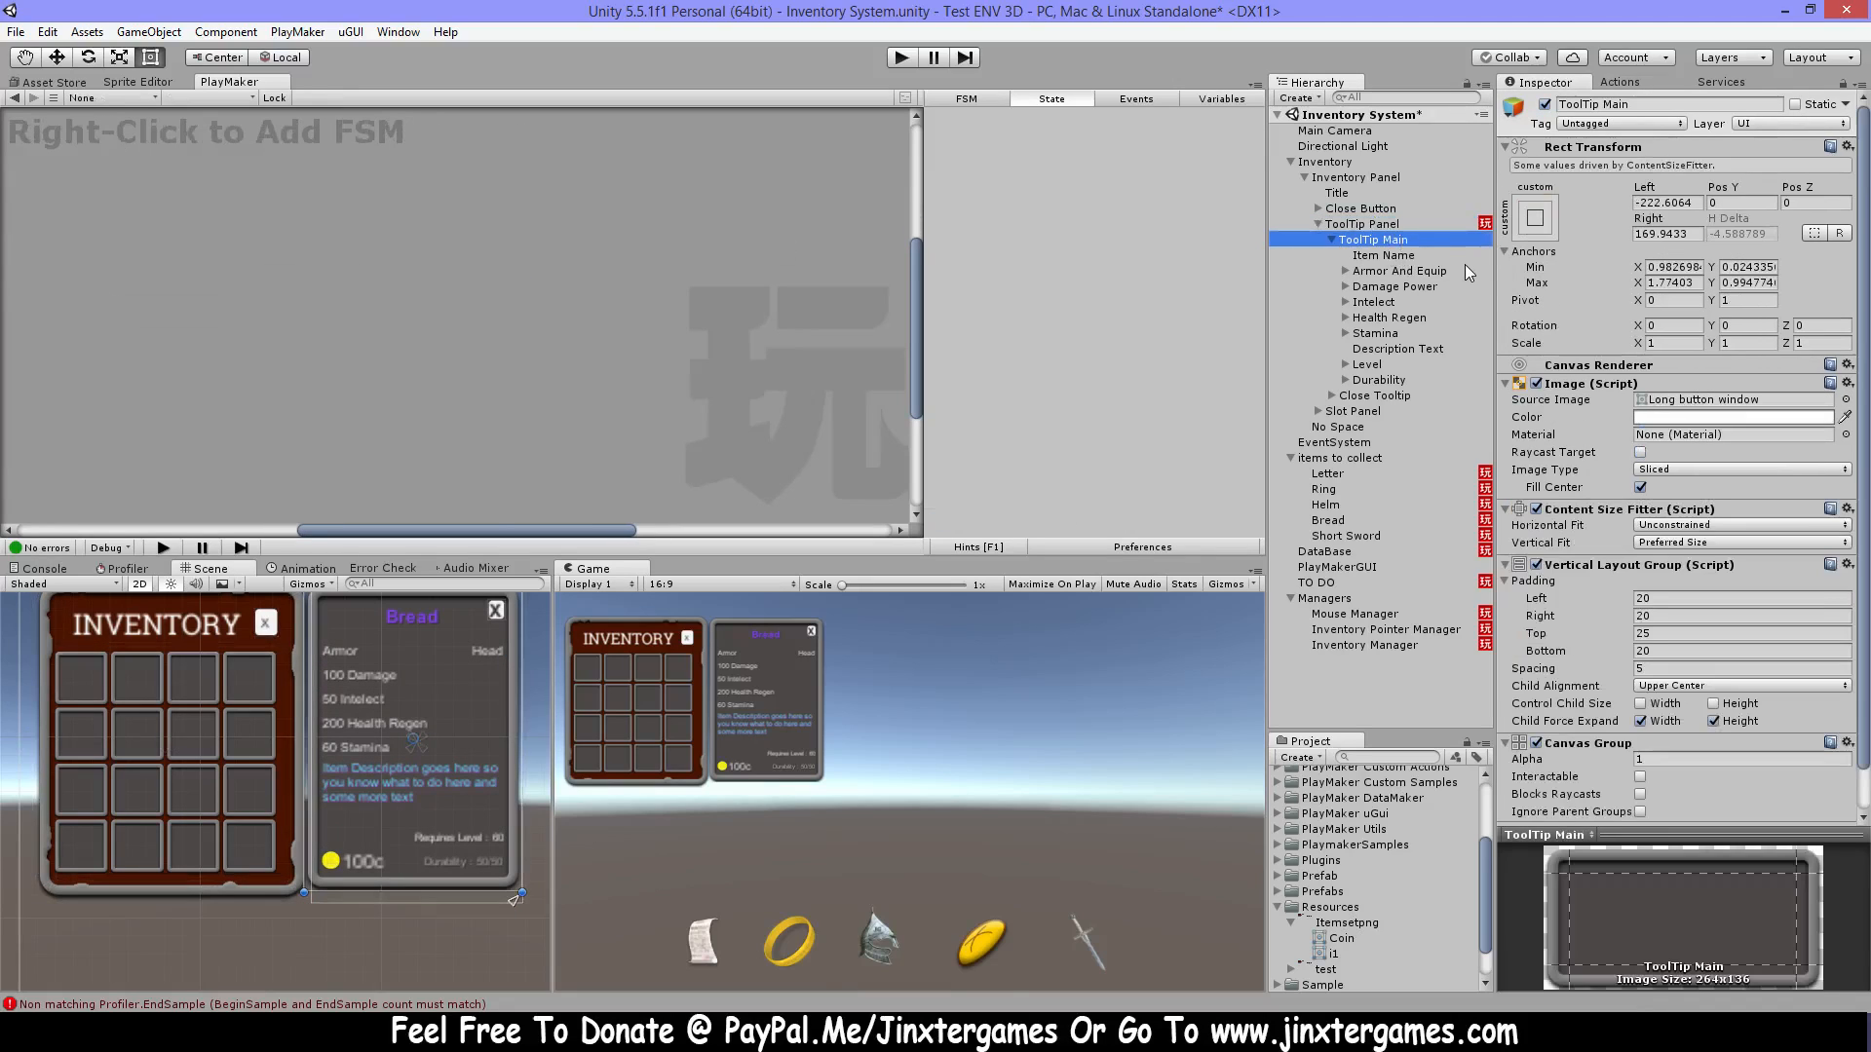
pyautogui.click(1364, 225)
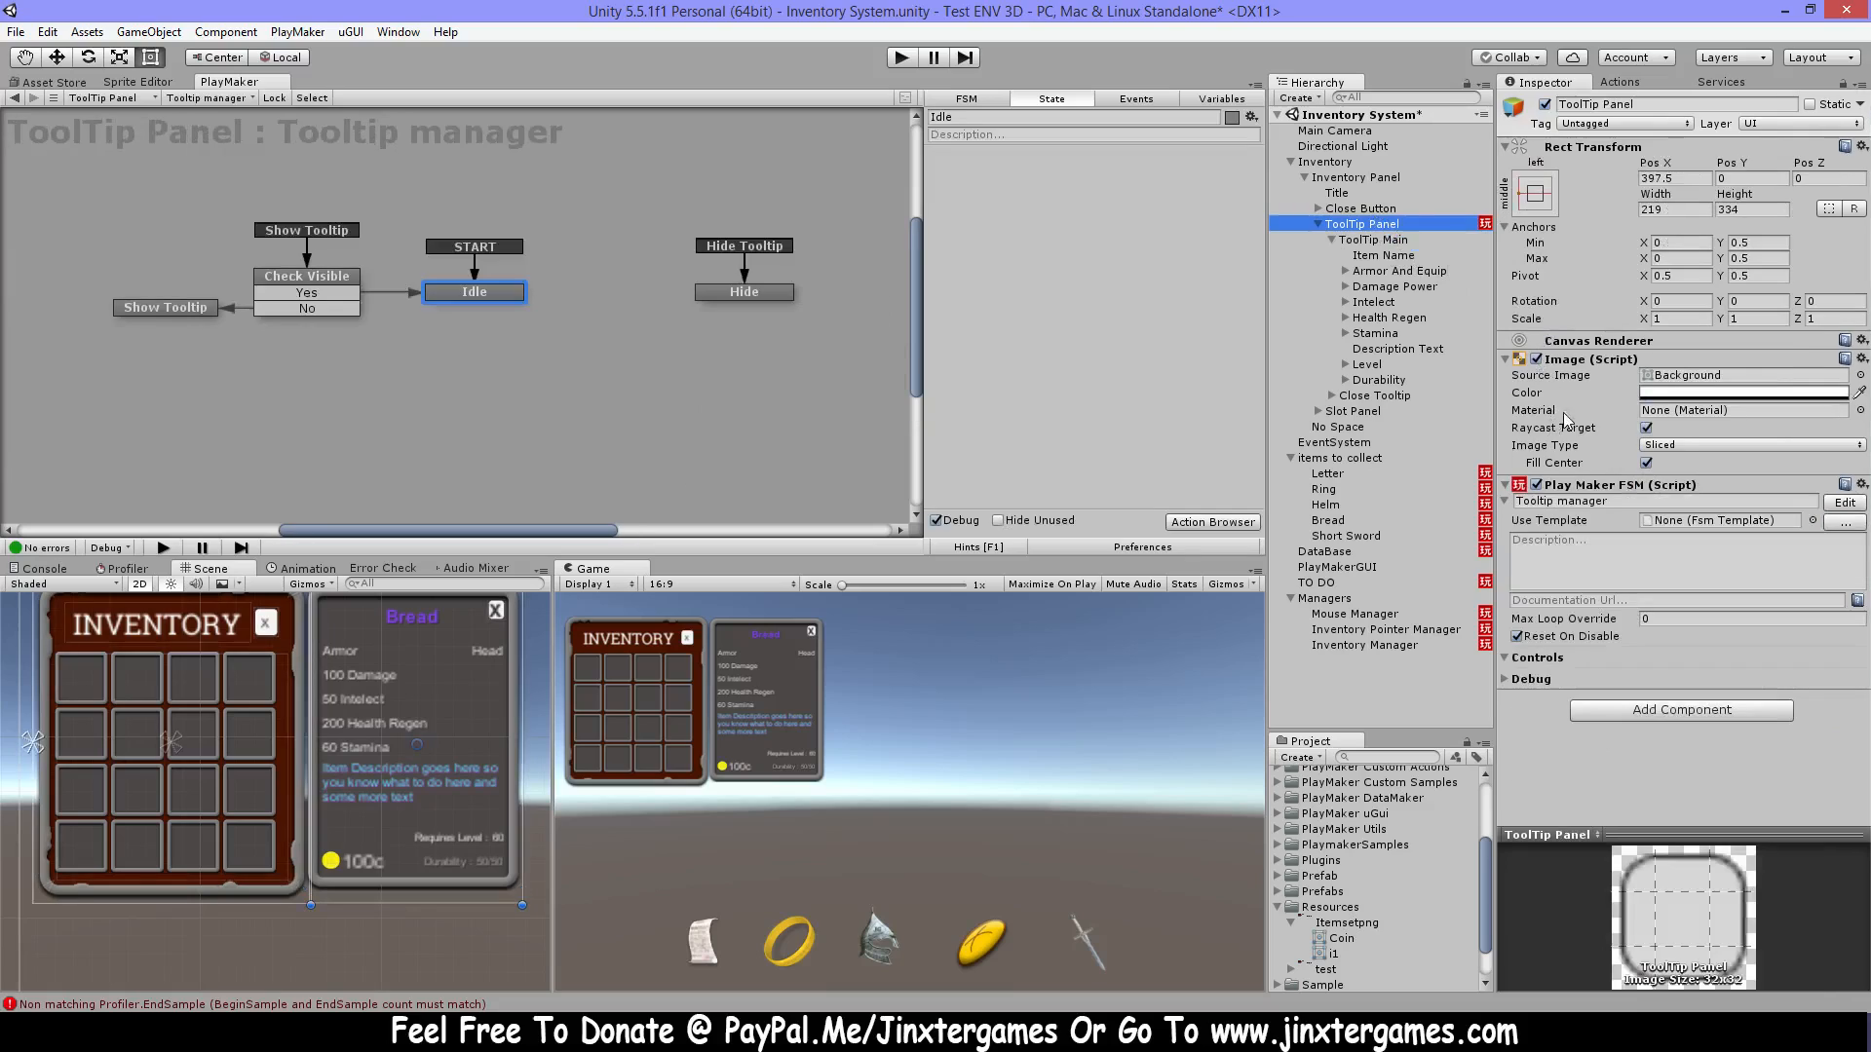
pyautogui.click(1544, 104)
pyautogui.click(1545, 104)
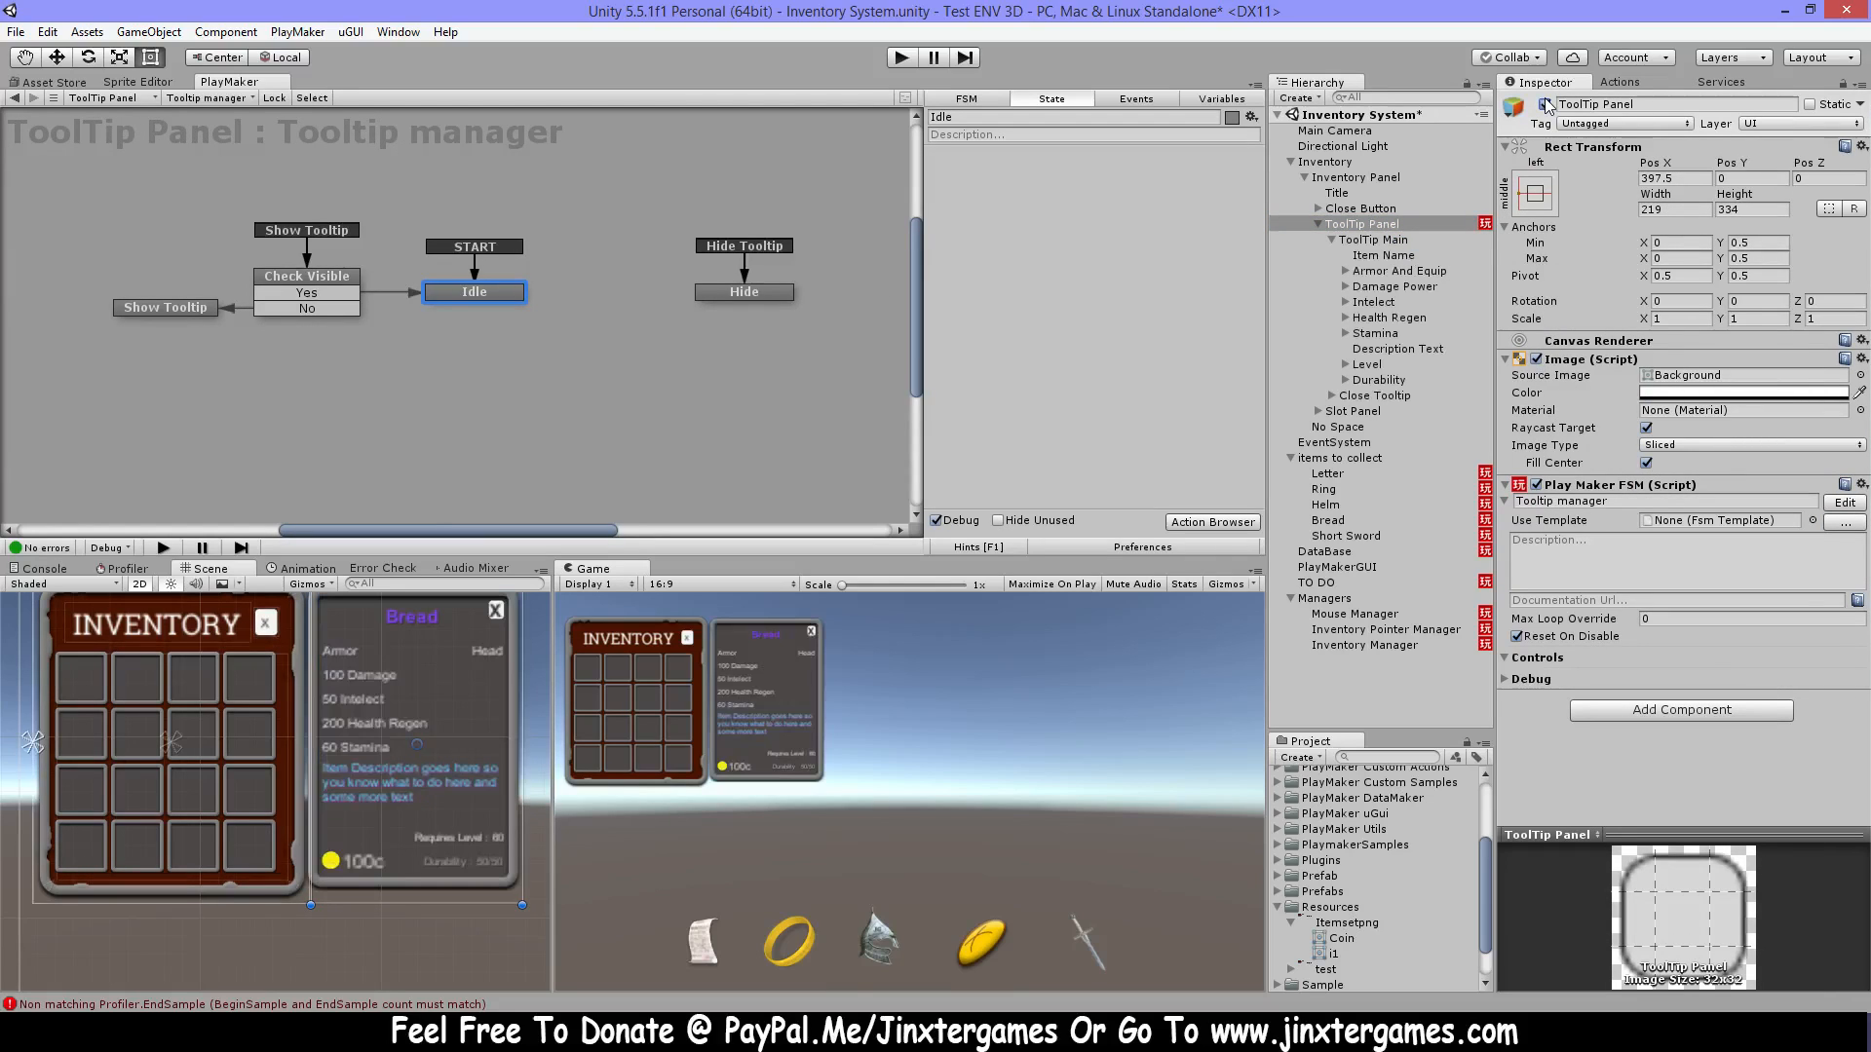
pyautogui.click(1381, 241)
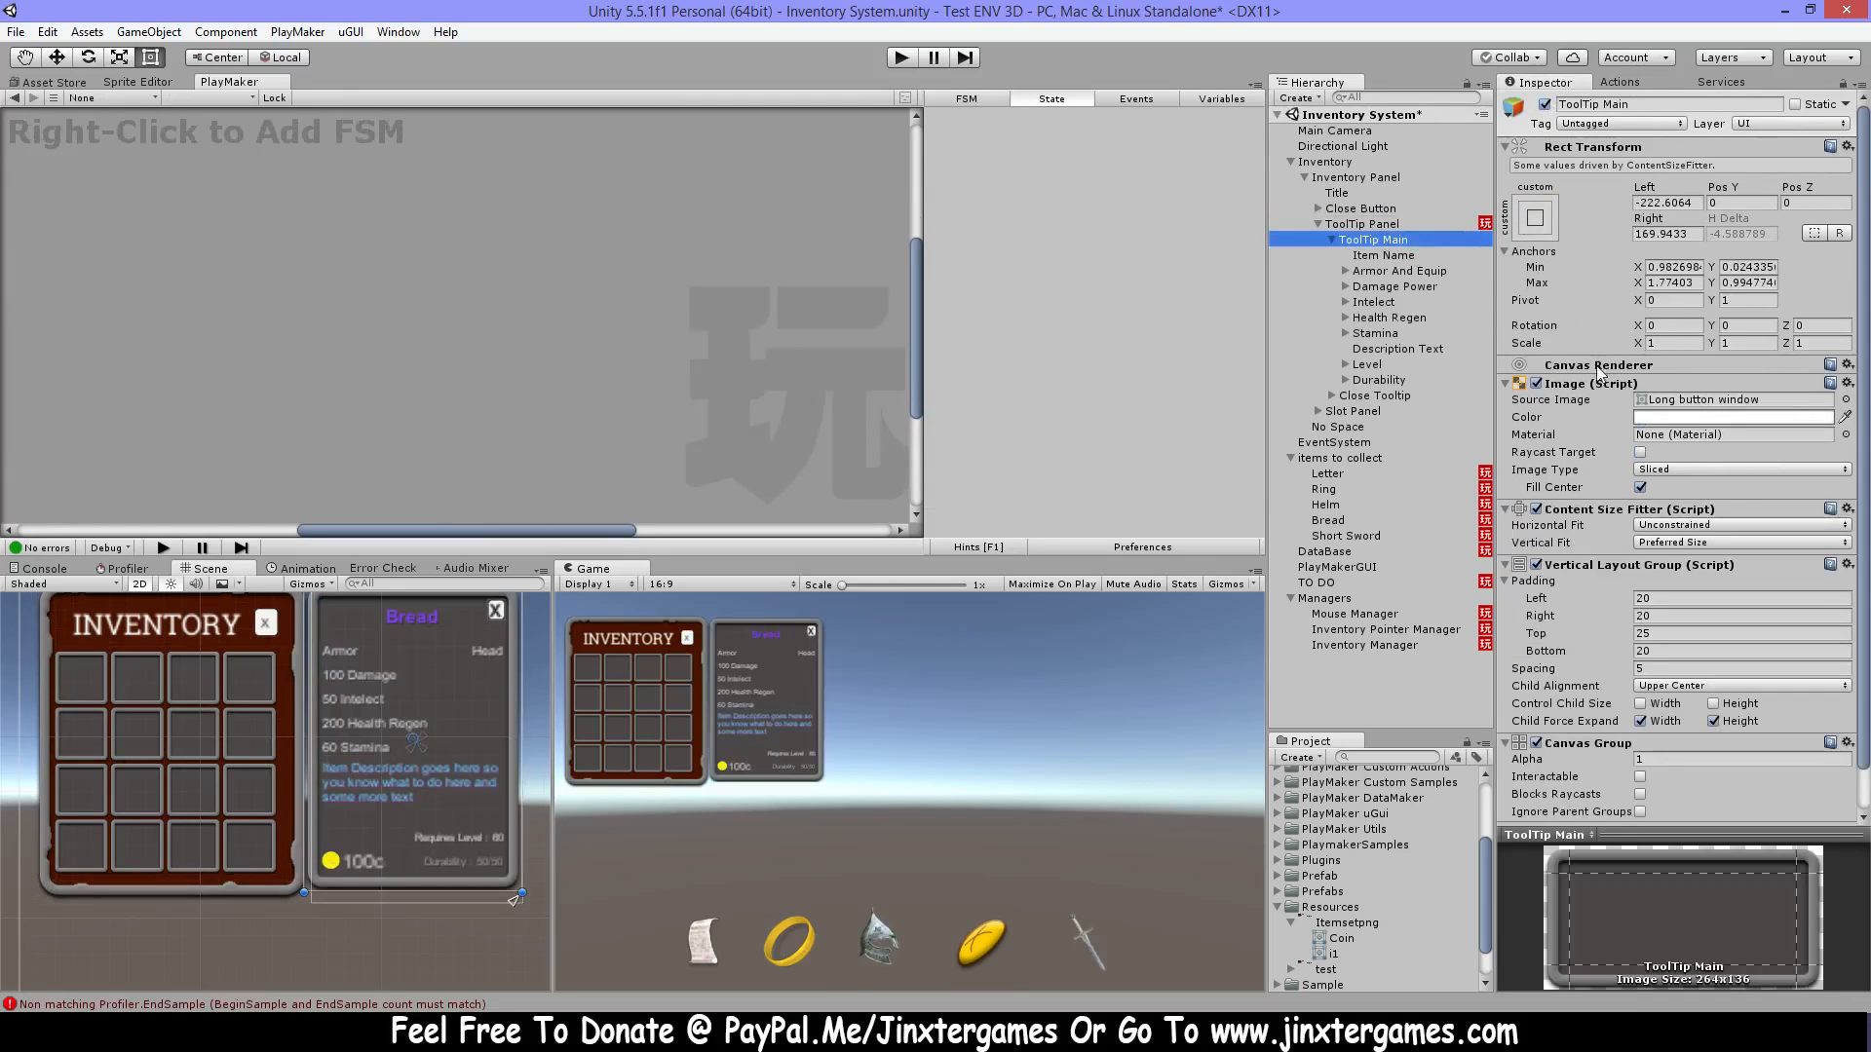
pyautogui.click(1536, 384)
pyautogui.click(1536, 384)
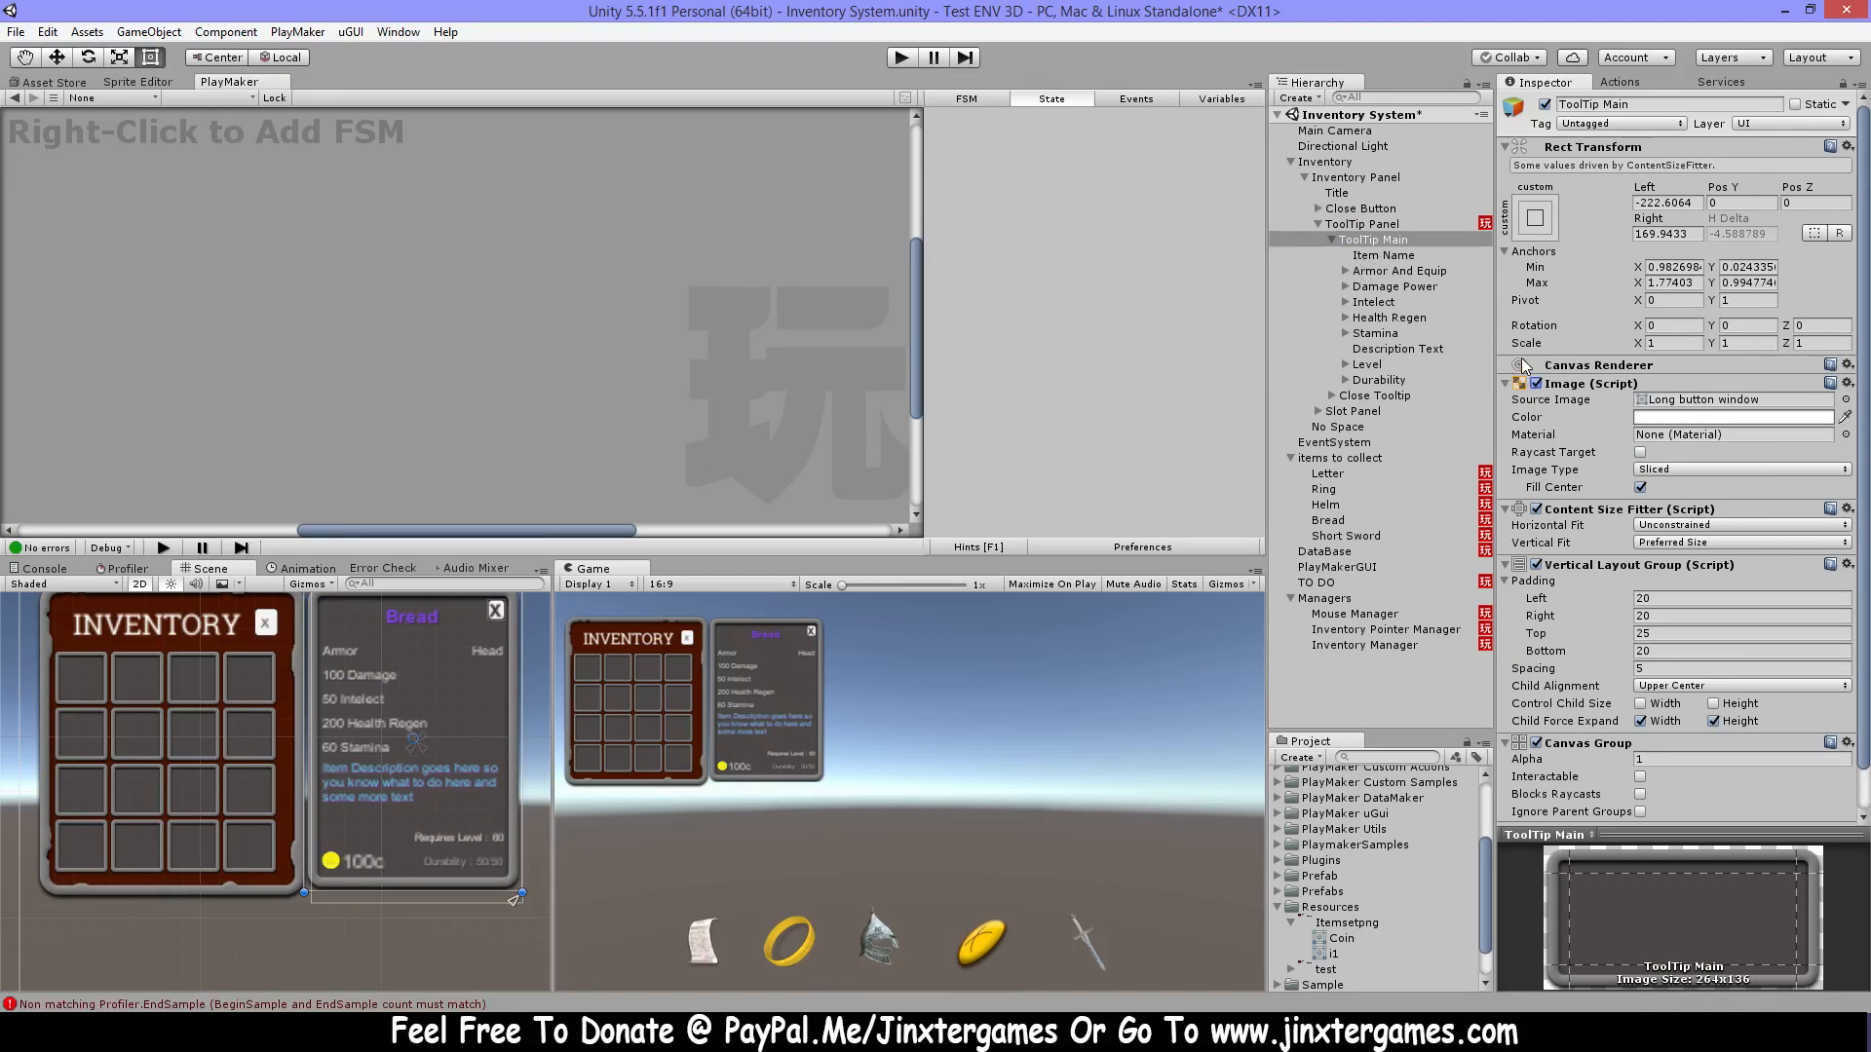
# Collapse ToolTip Main and examine the Close Tooltip button's On Click event alongside the ToolTip Panel and ToolTip Main components.
pyautogui.click(1366, 239)
pyautogui.click(1331, 239)
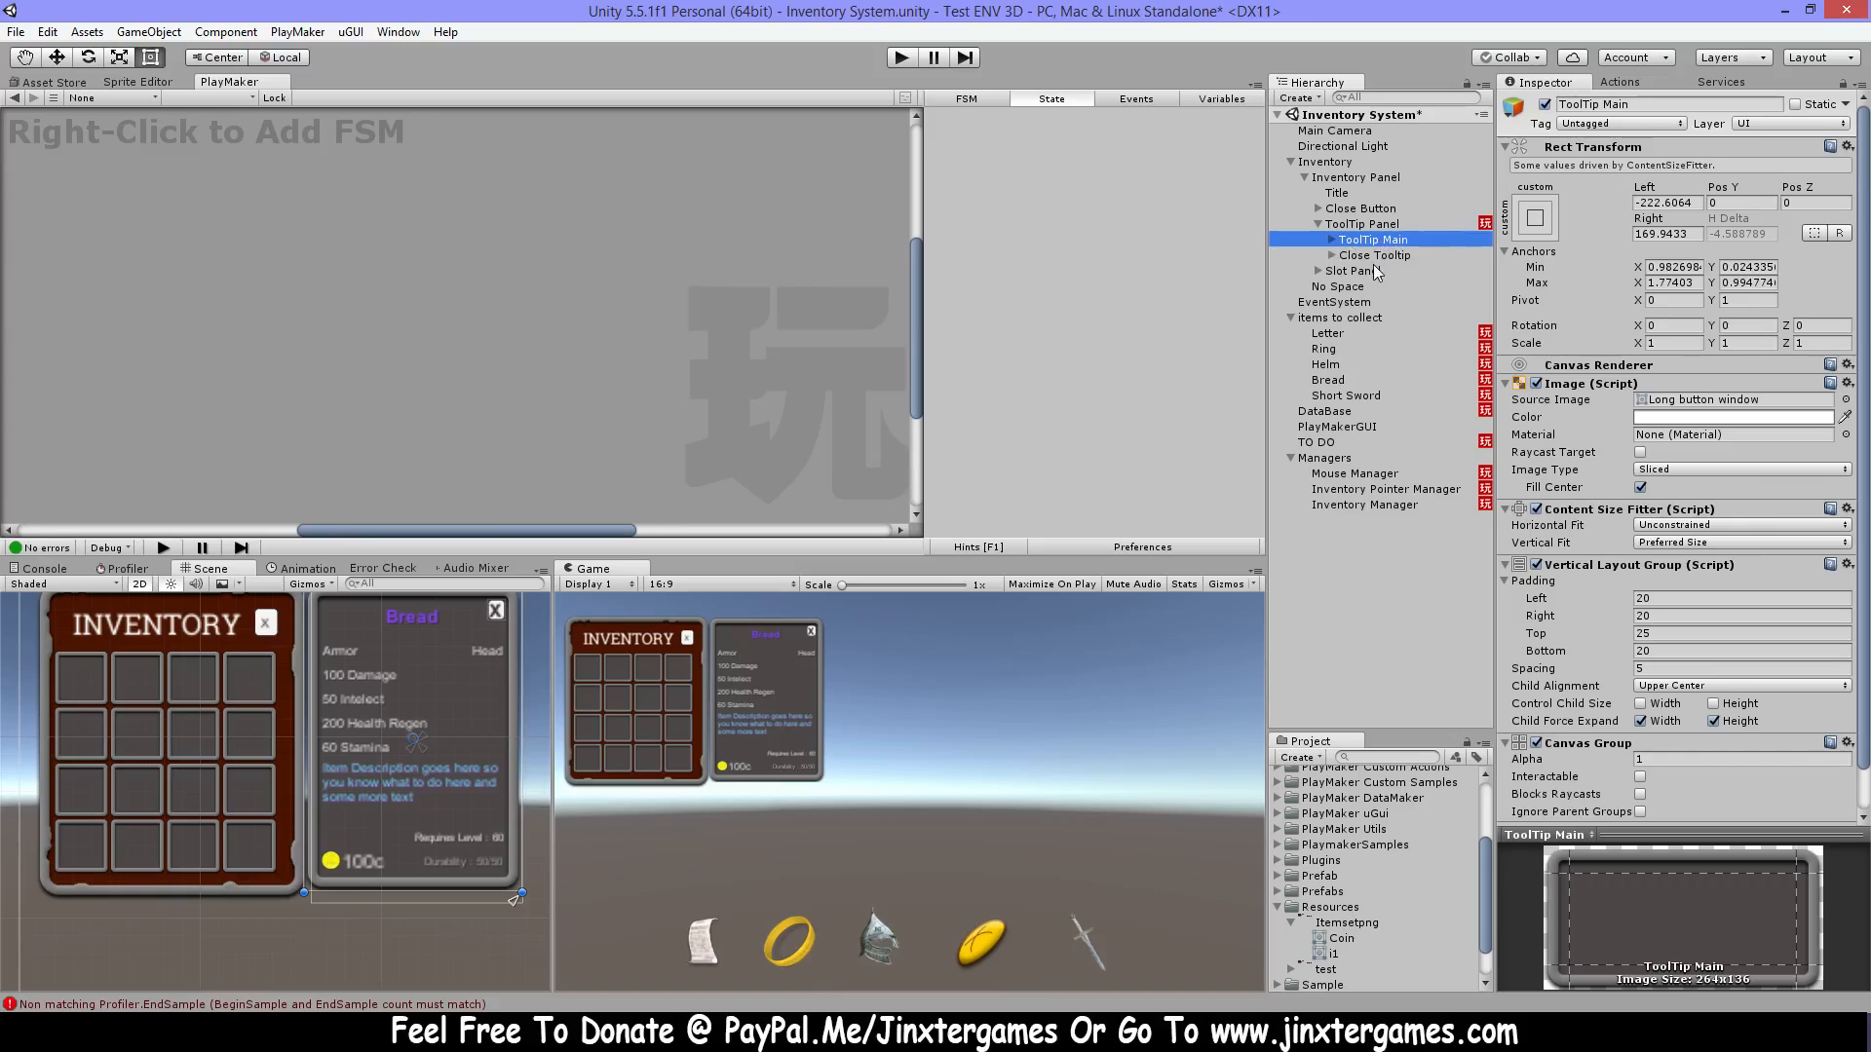
pyautogui.click(1363, 258)
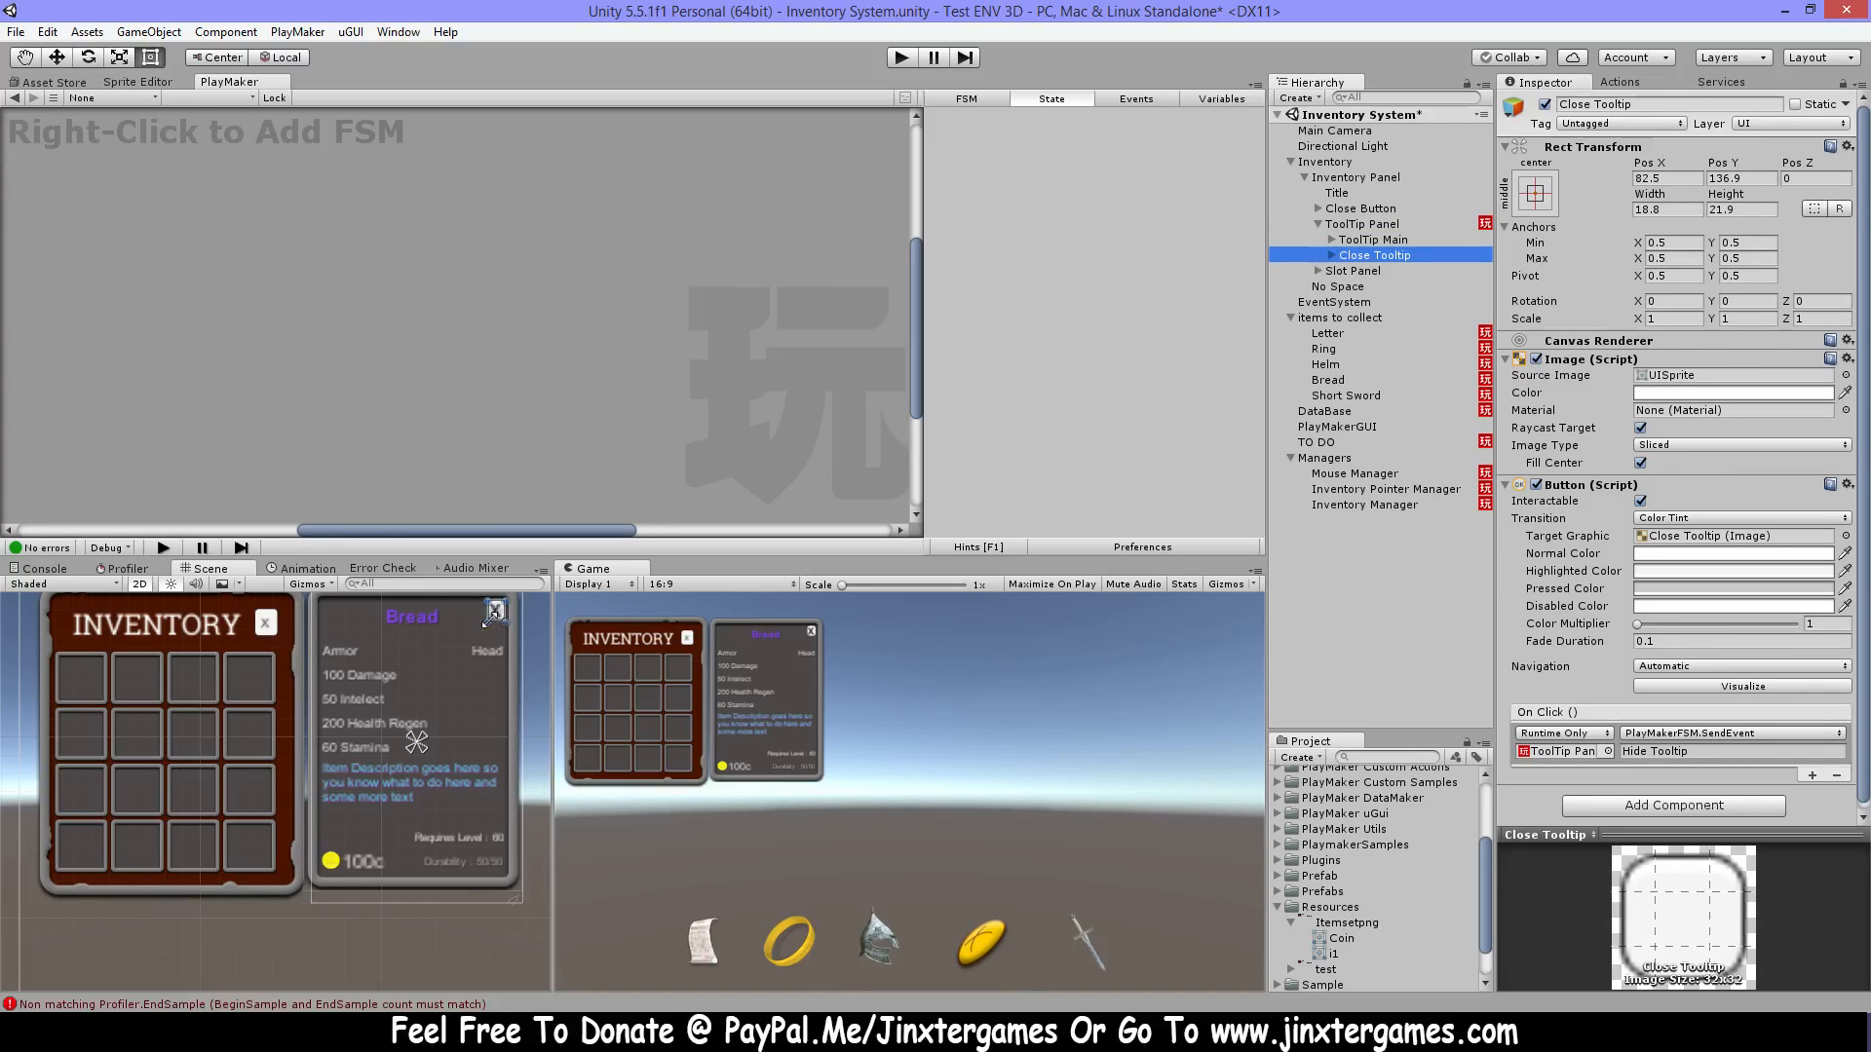
pyautogui.click(1388, 225)
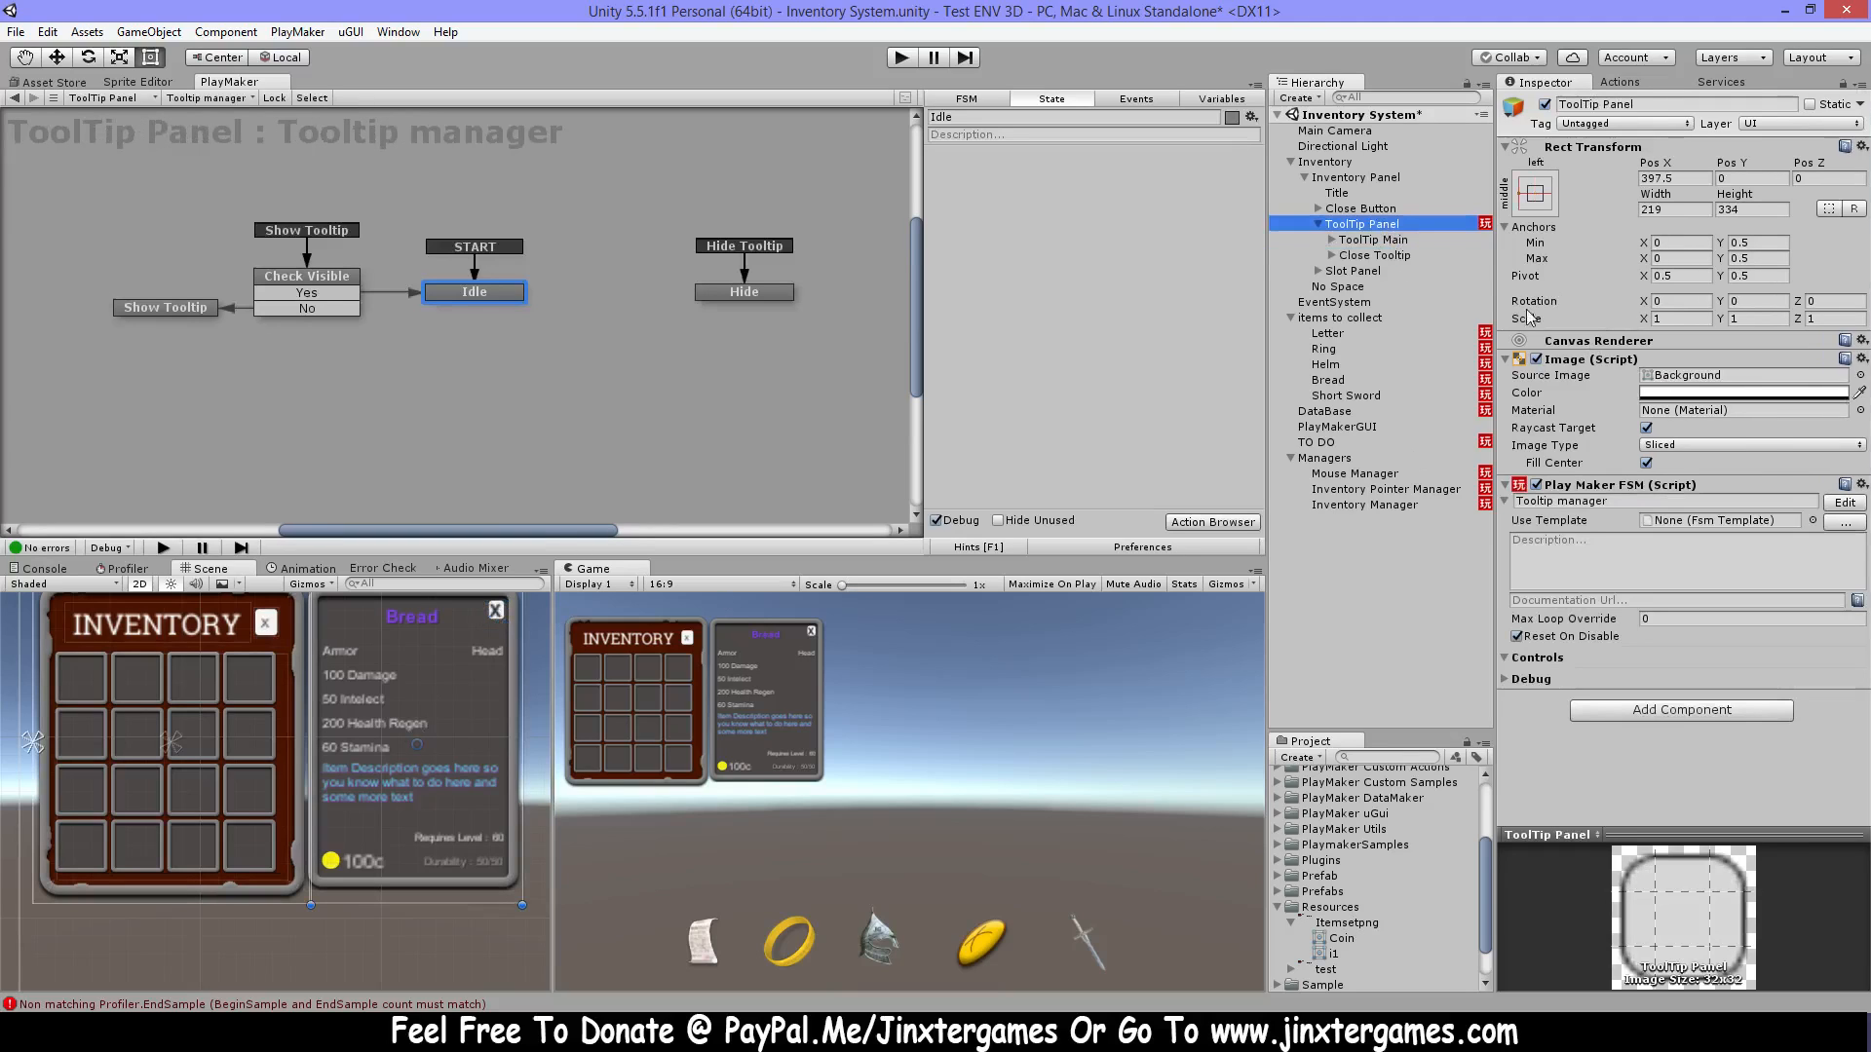
pyautogui.click(1373, 240)
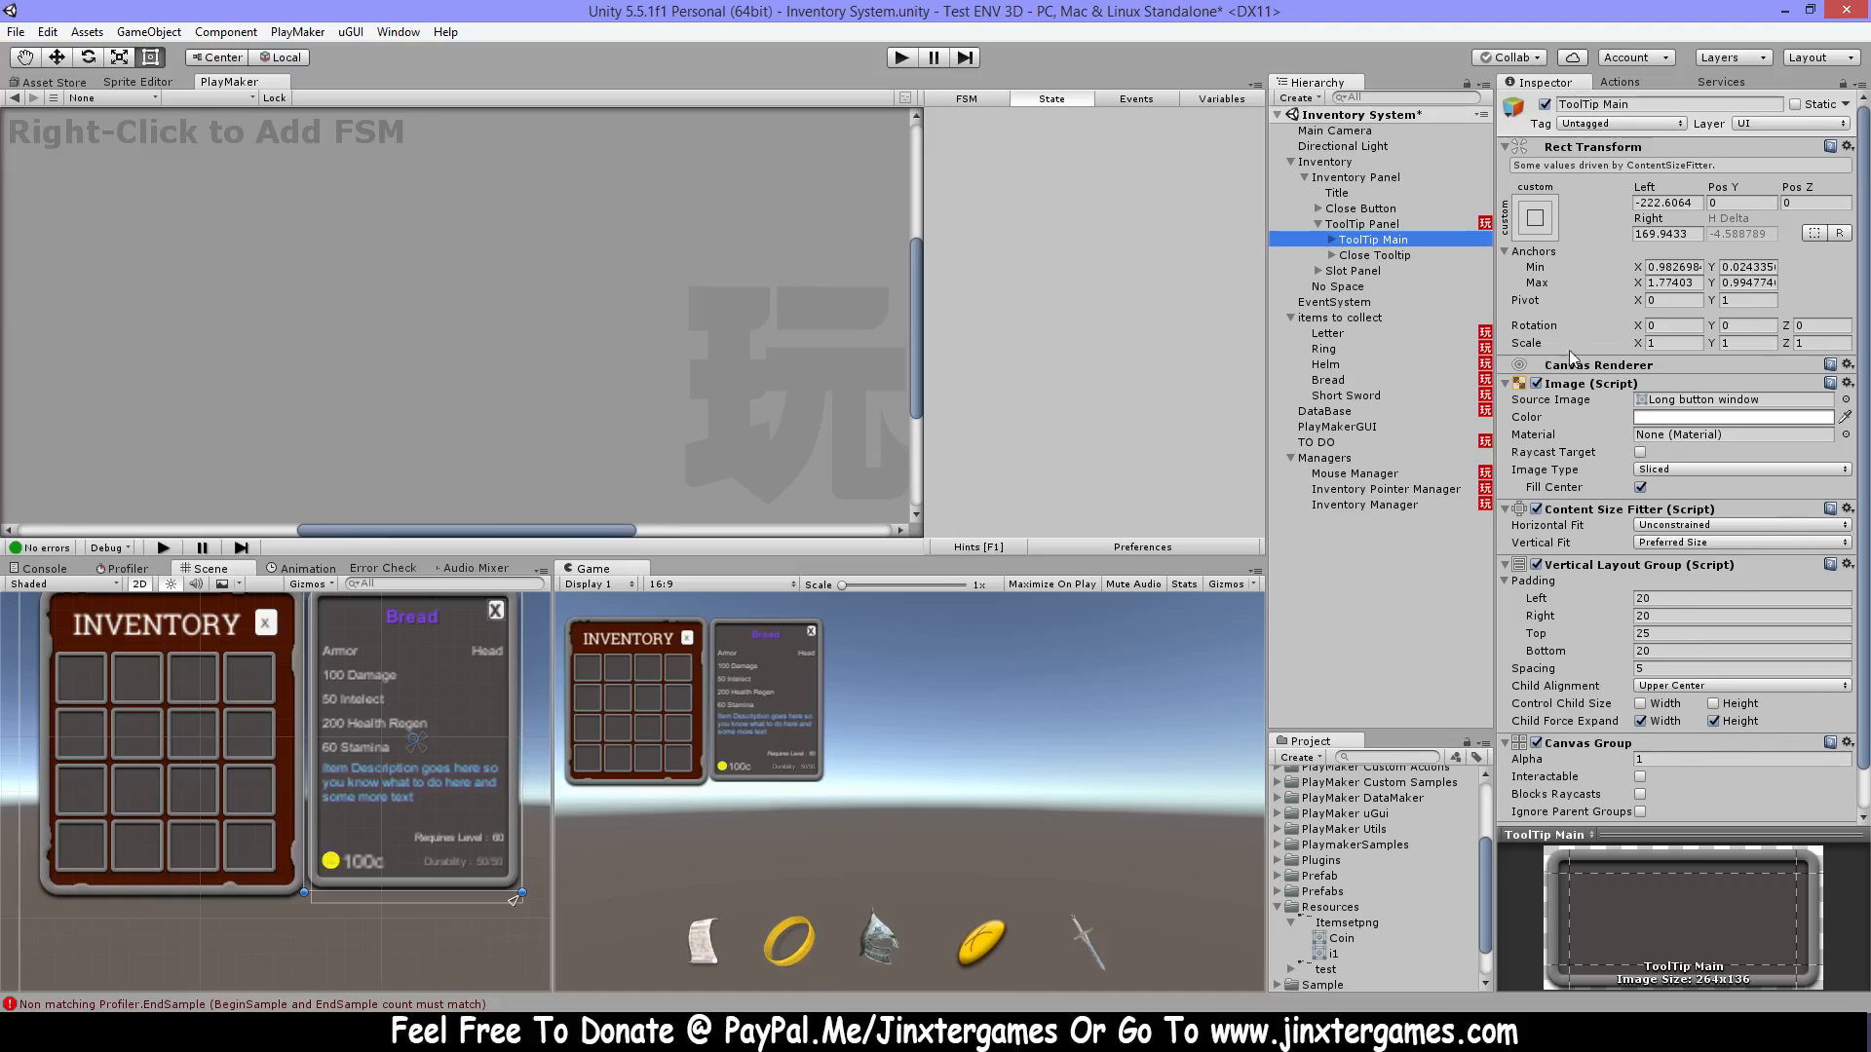
# Disable the ToolTip Panel's Image component and try an alpha of 39 on its color.
pyautogui.click(1358, 225)
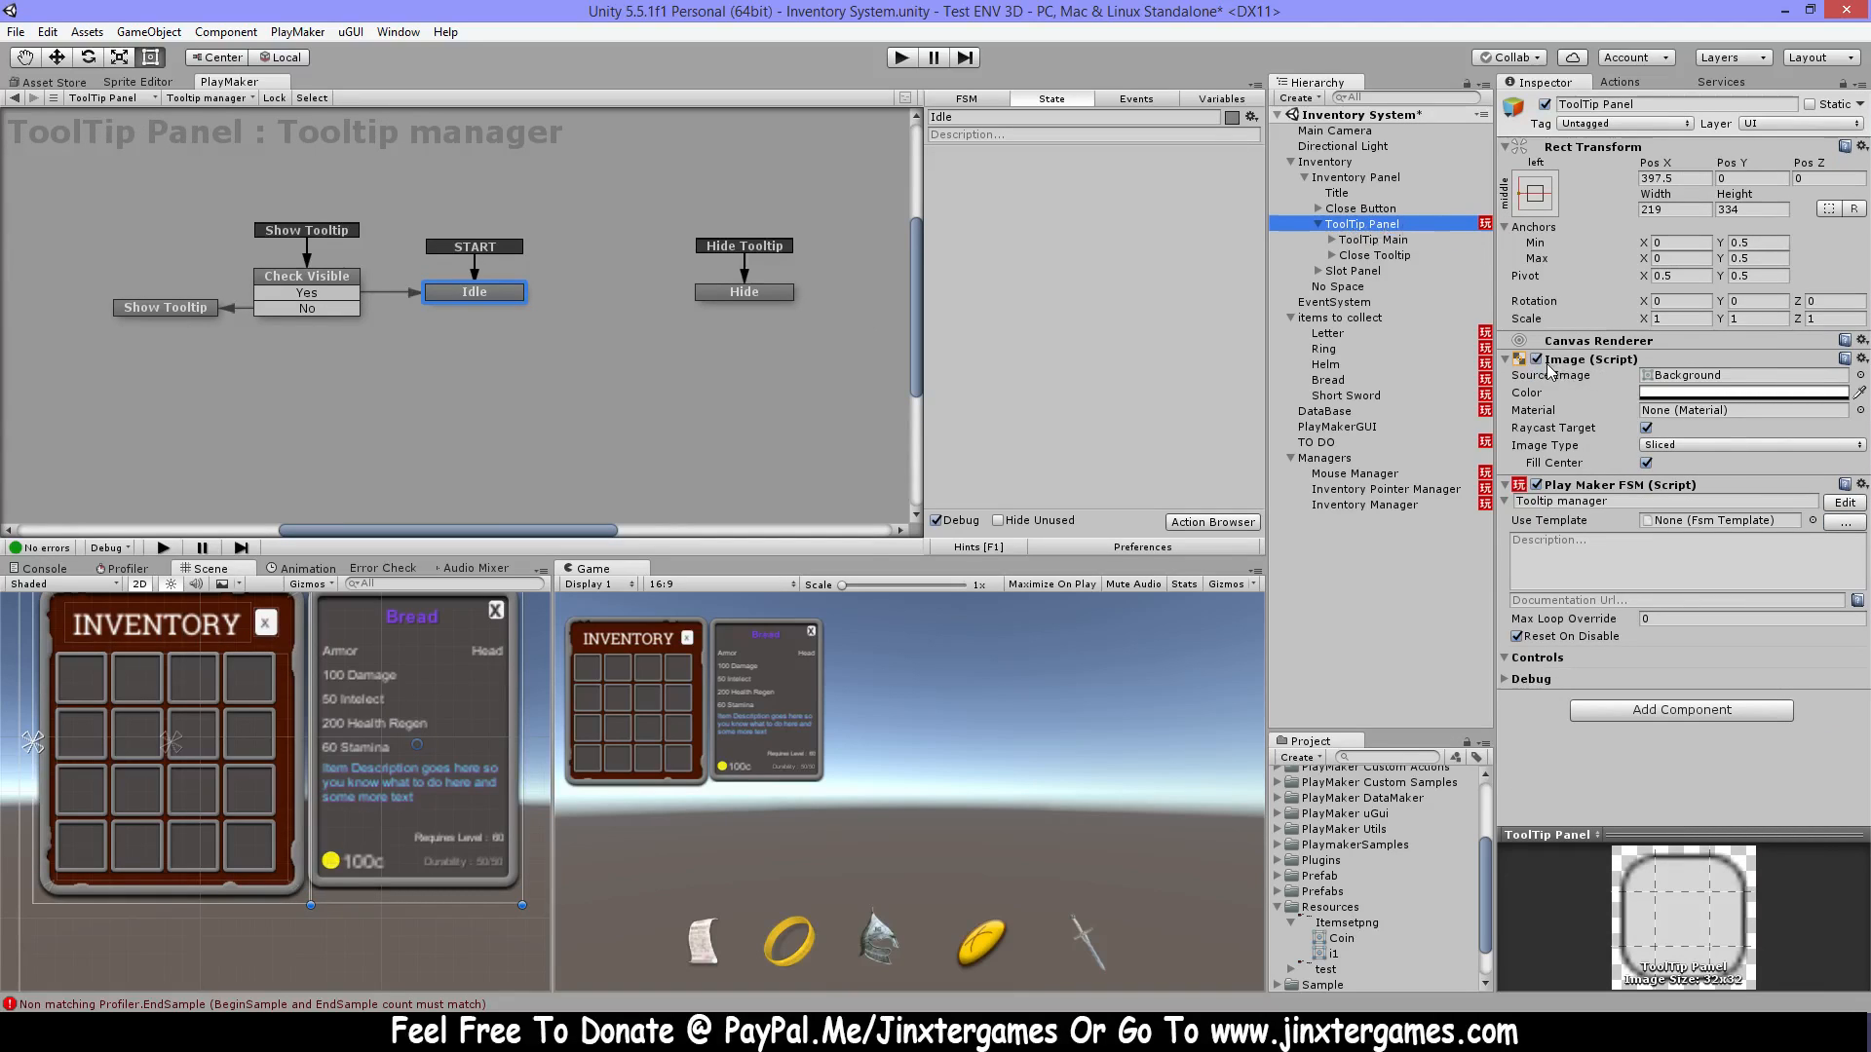
pyautogui.click(1536, 359)
pyautogui.click(1537, 360)
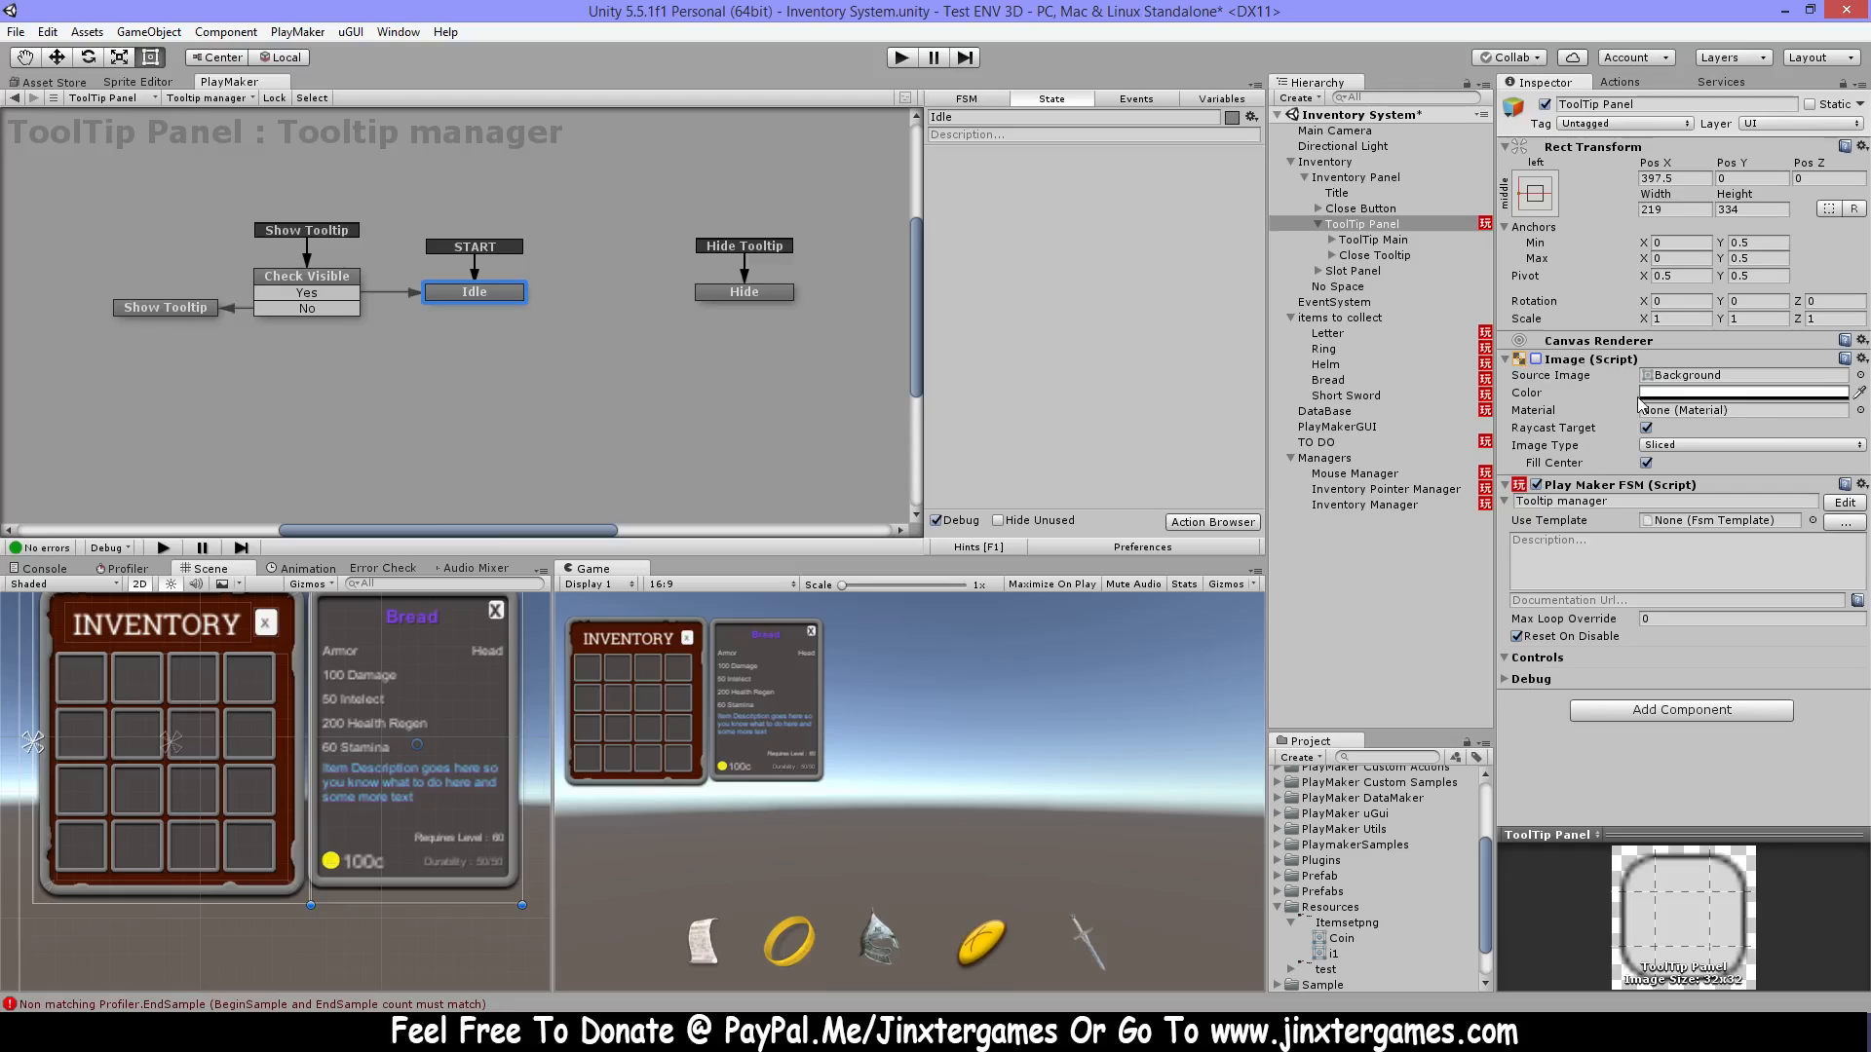
pyautogui.click(1670, 392)
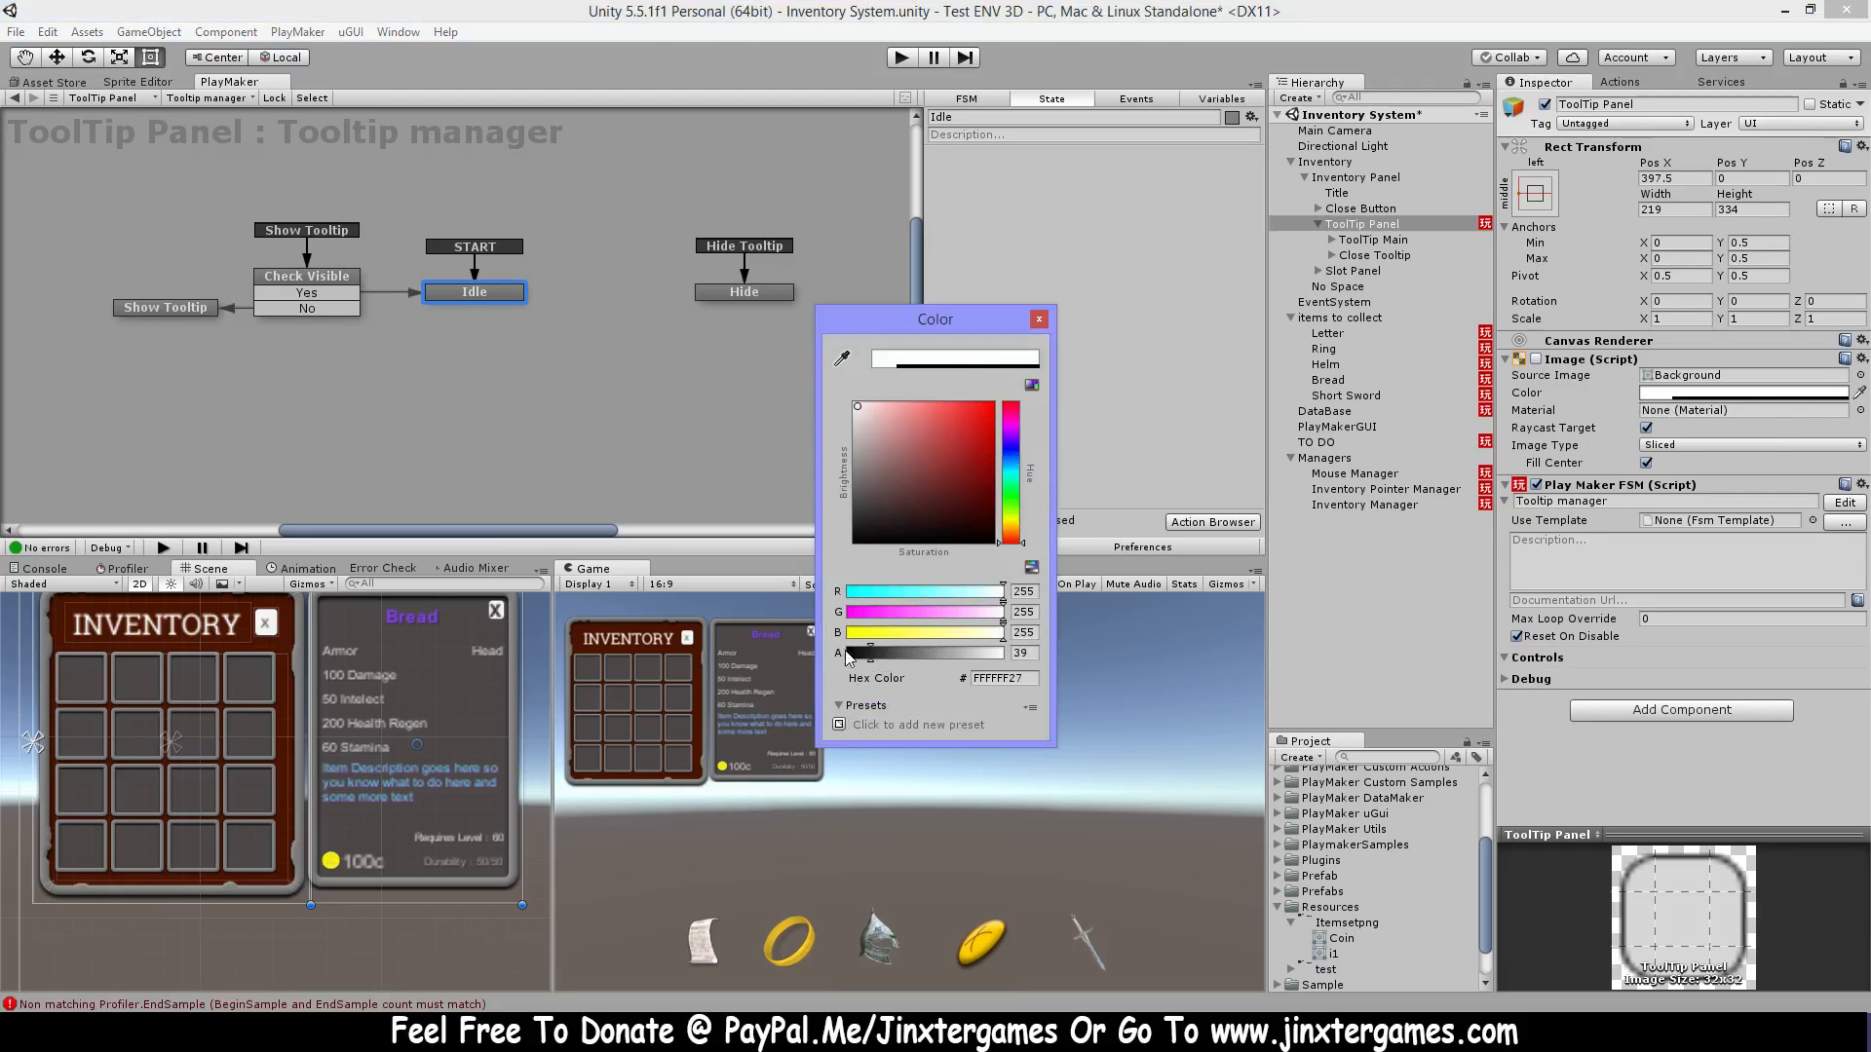
pyautogui.click(1039, 320)
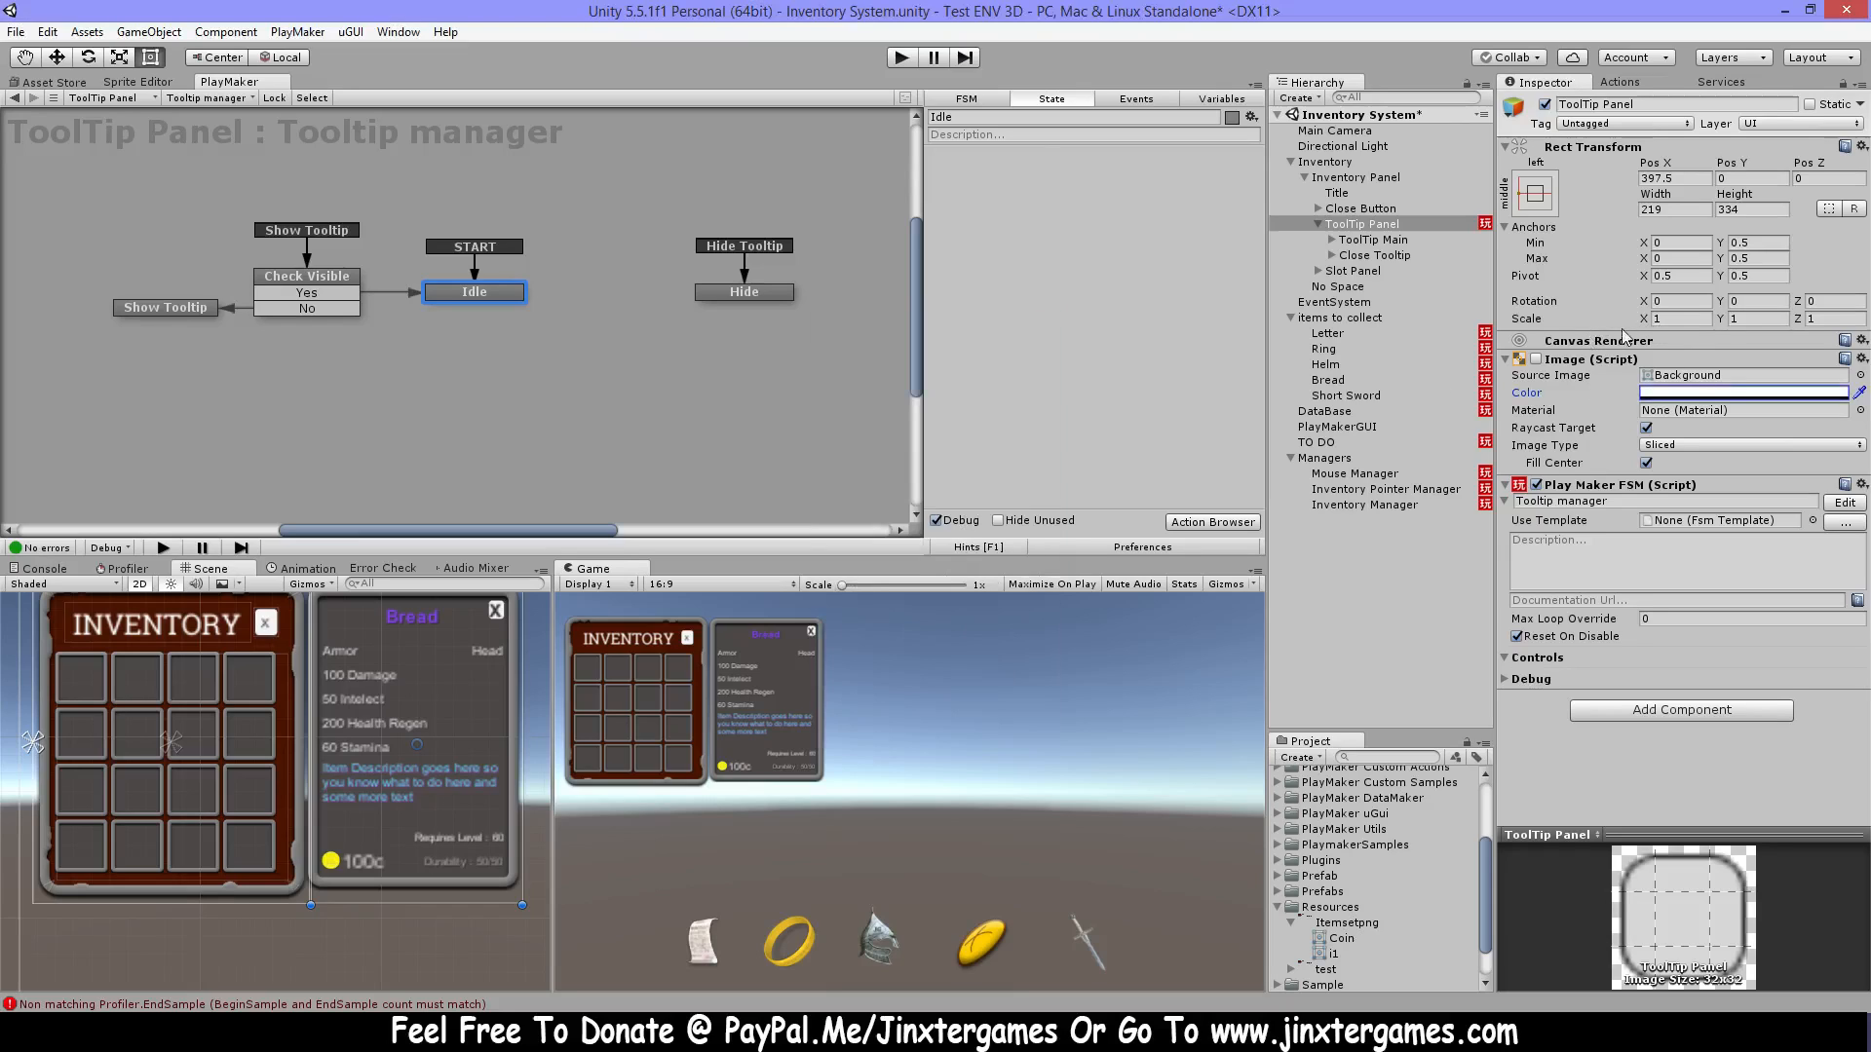
# Try a top padding of 0 in ToolTip Main's Vertical Layout Group and restore it to 25.
pyautogui.click(1371, 239)
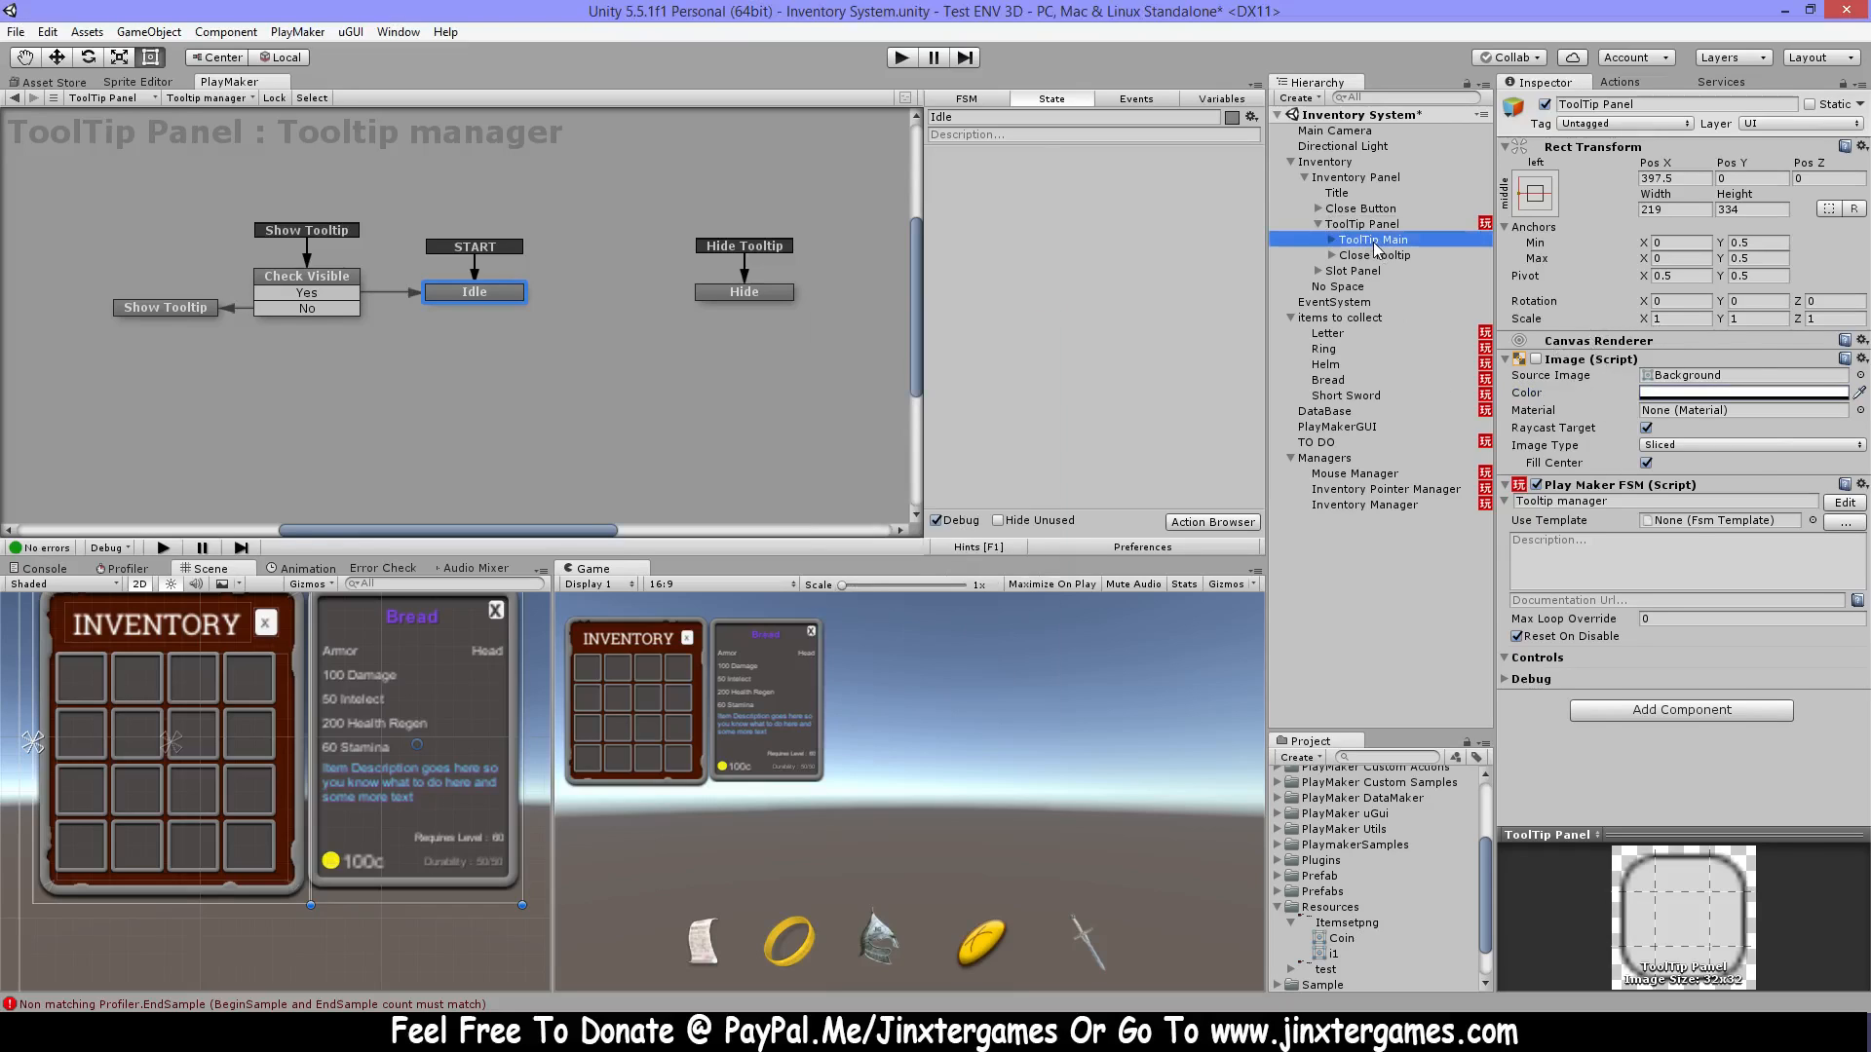
pyautogui.scroll(-2, 1643, 577)
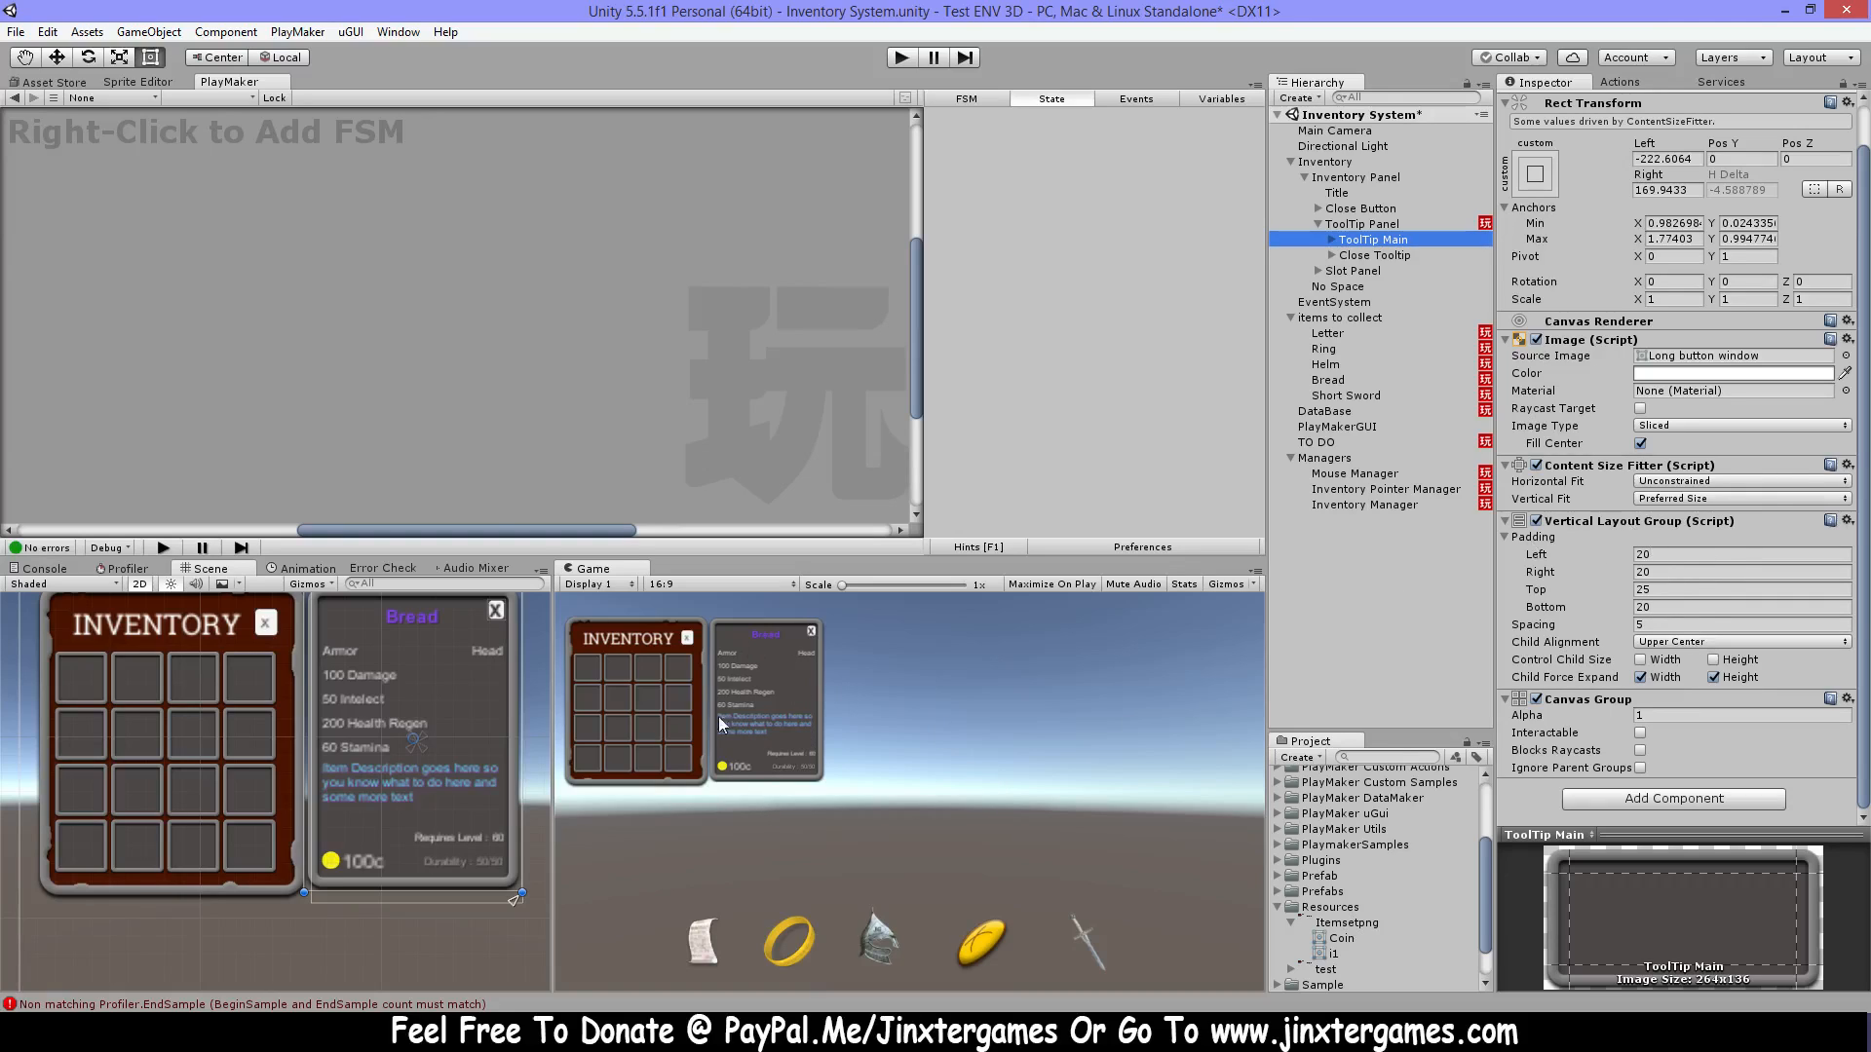
pyautogui.click(1675, 555)
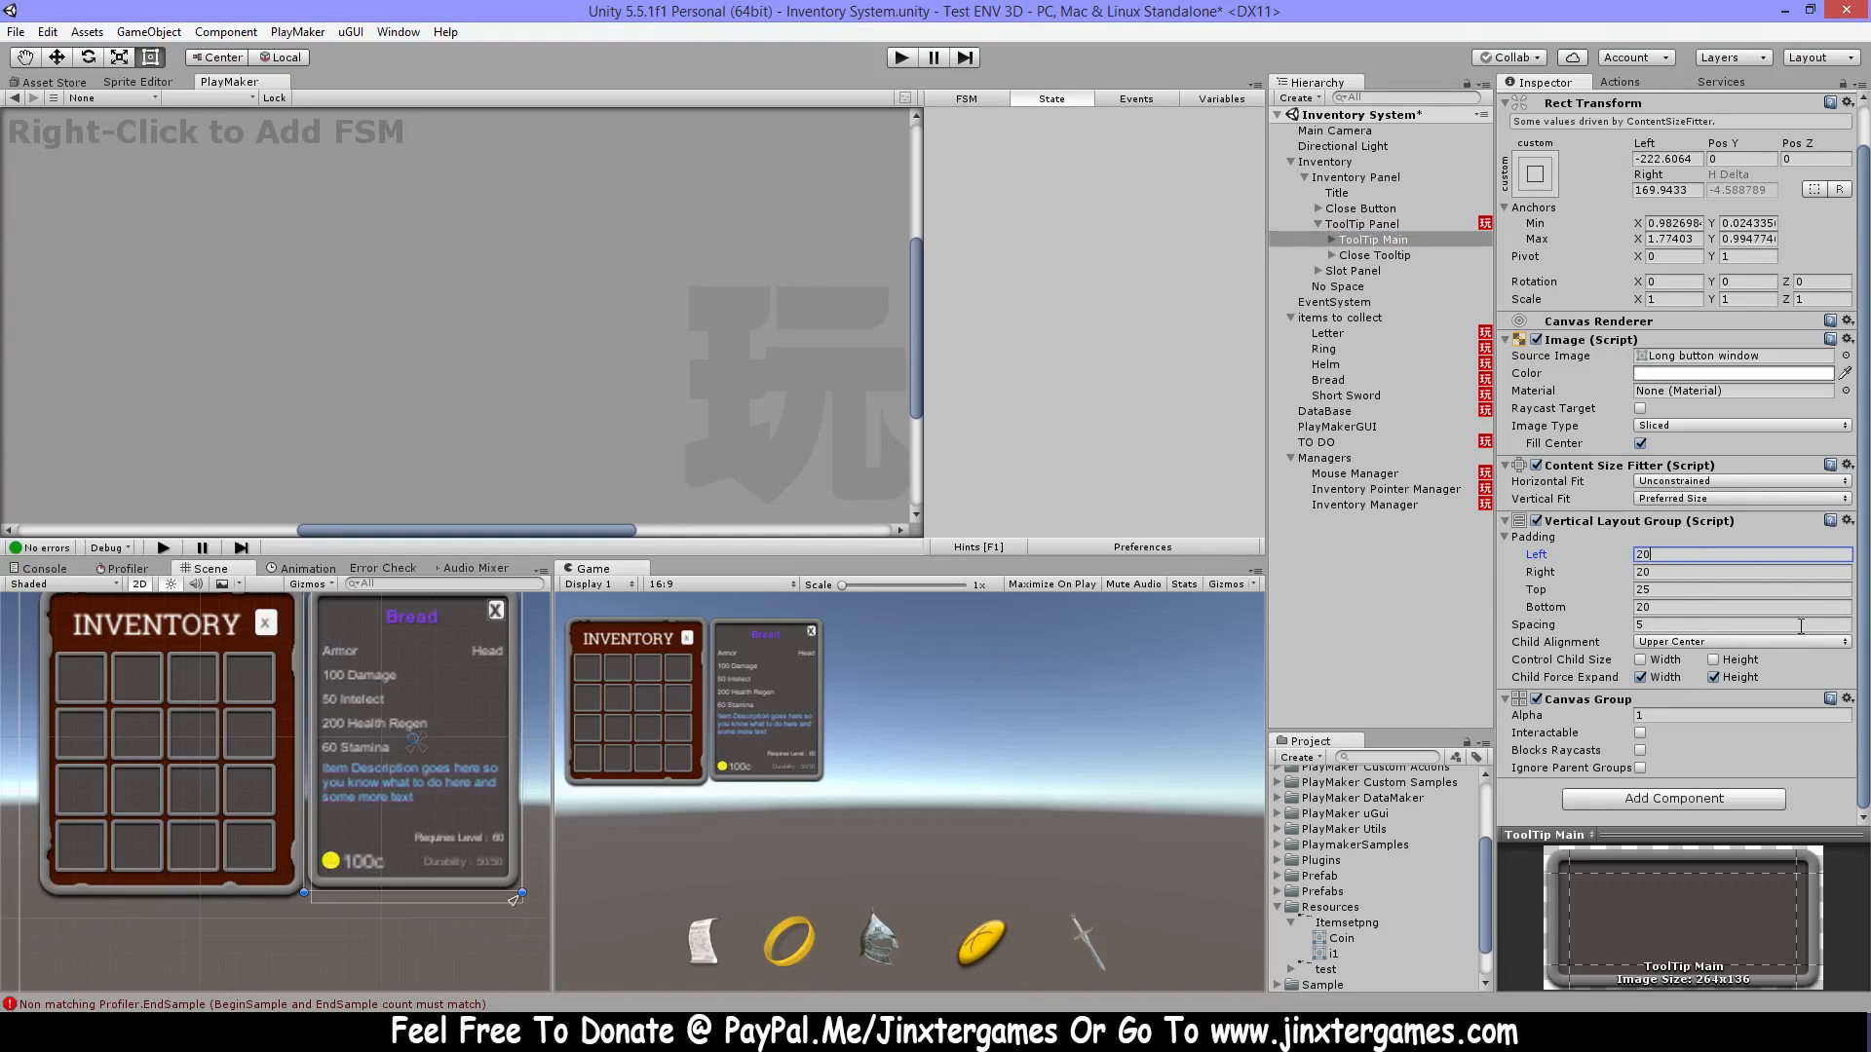
pyautogui.click(1668, 590)
pyautogui.write('0')
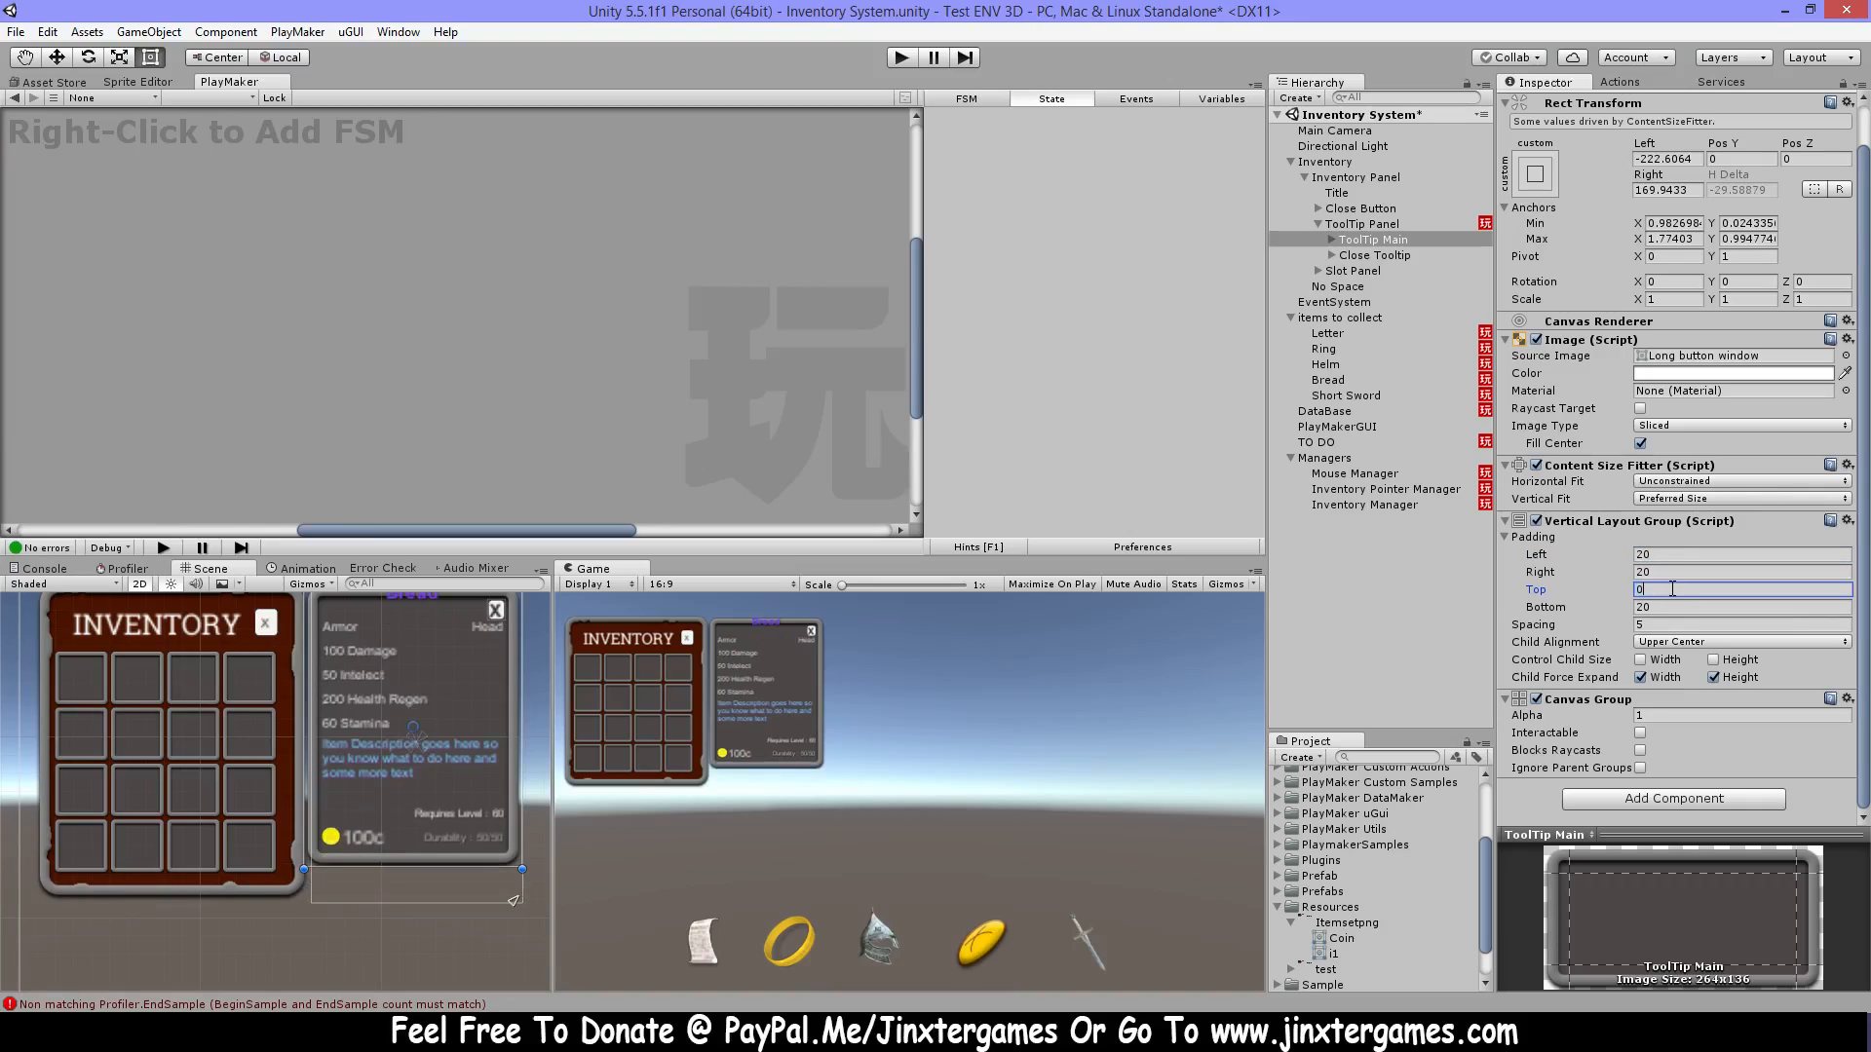
pyautogui.press('BackSpace')
pyautogui.write('25')
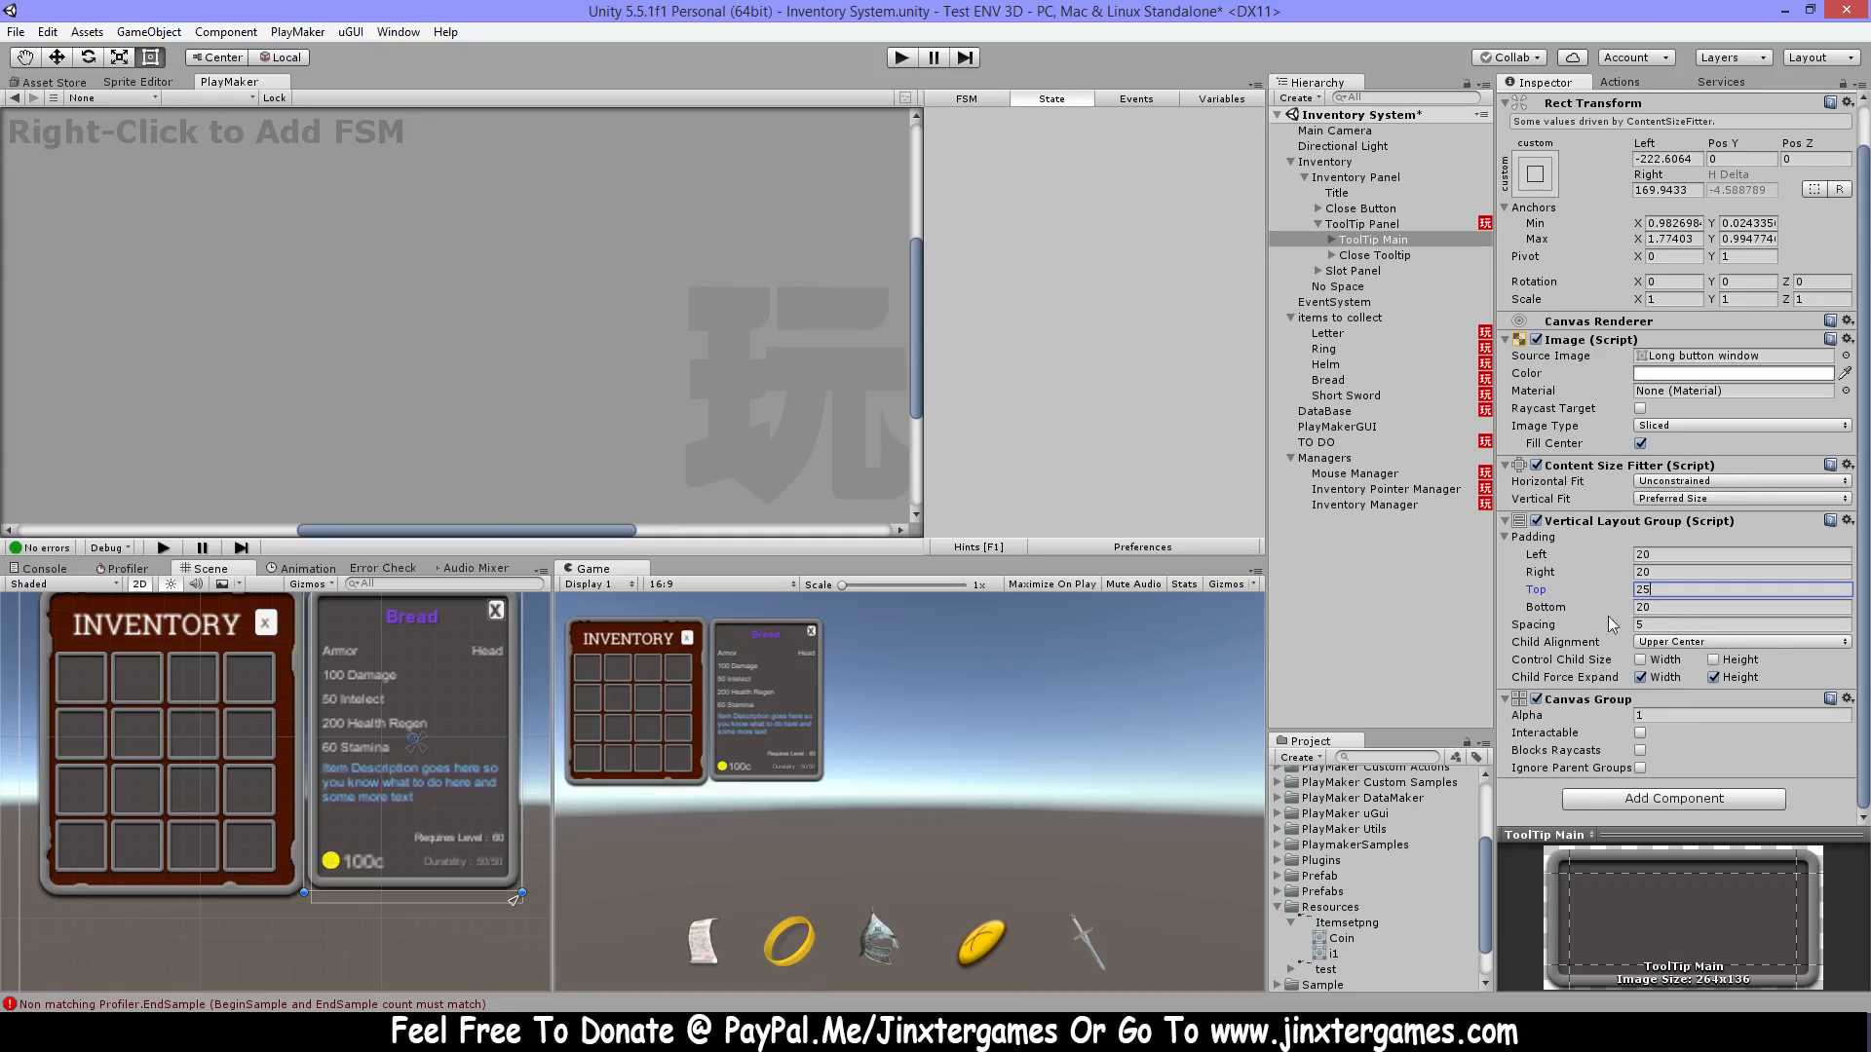
# Try a spacing of 20 in ToolTip Main's Vertical Layout Group and restore it to 5.
pyautogui.click(1685, 624)
pyautogui.write('20')
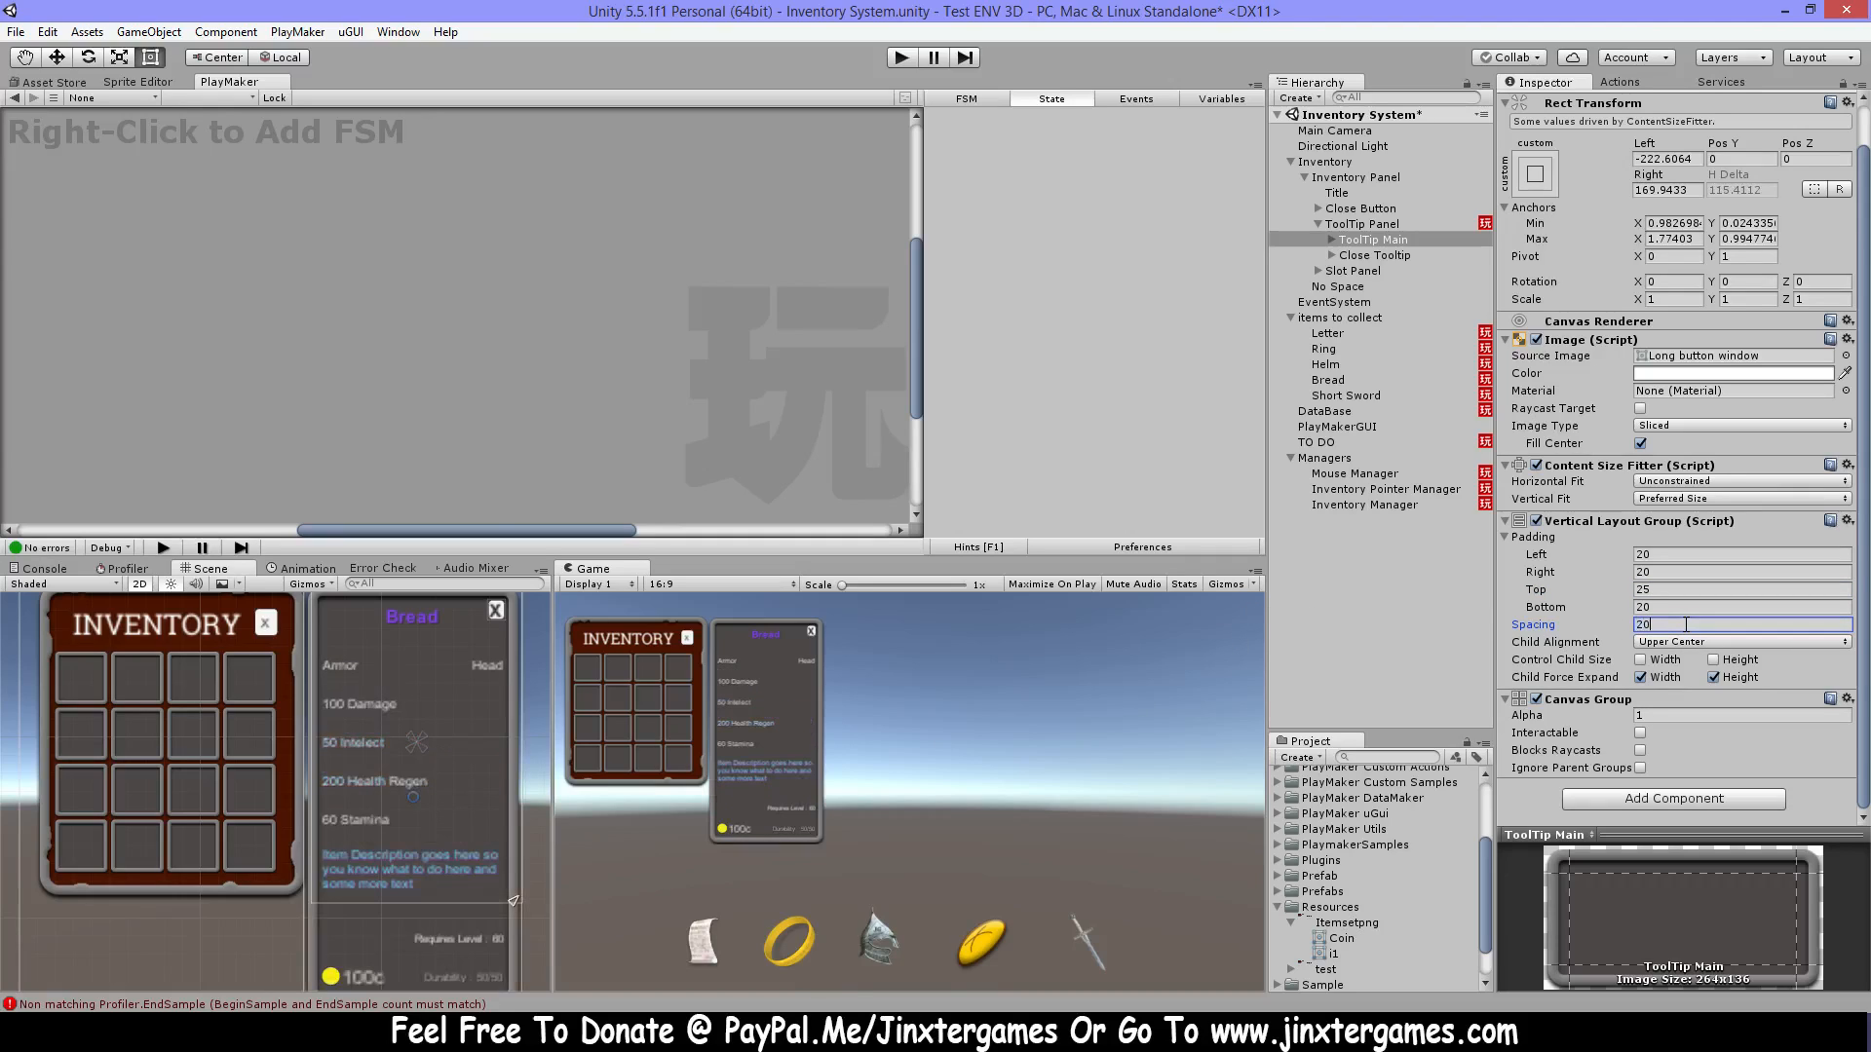
pyautogui.press('BackSpace')
pyautogui.press('BackSpace')
pyautogui.write('5')
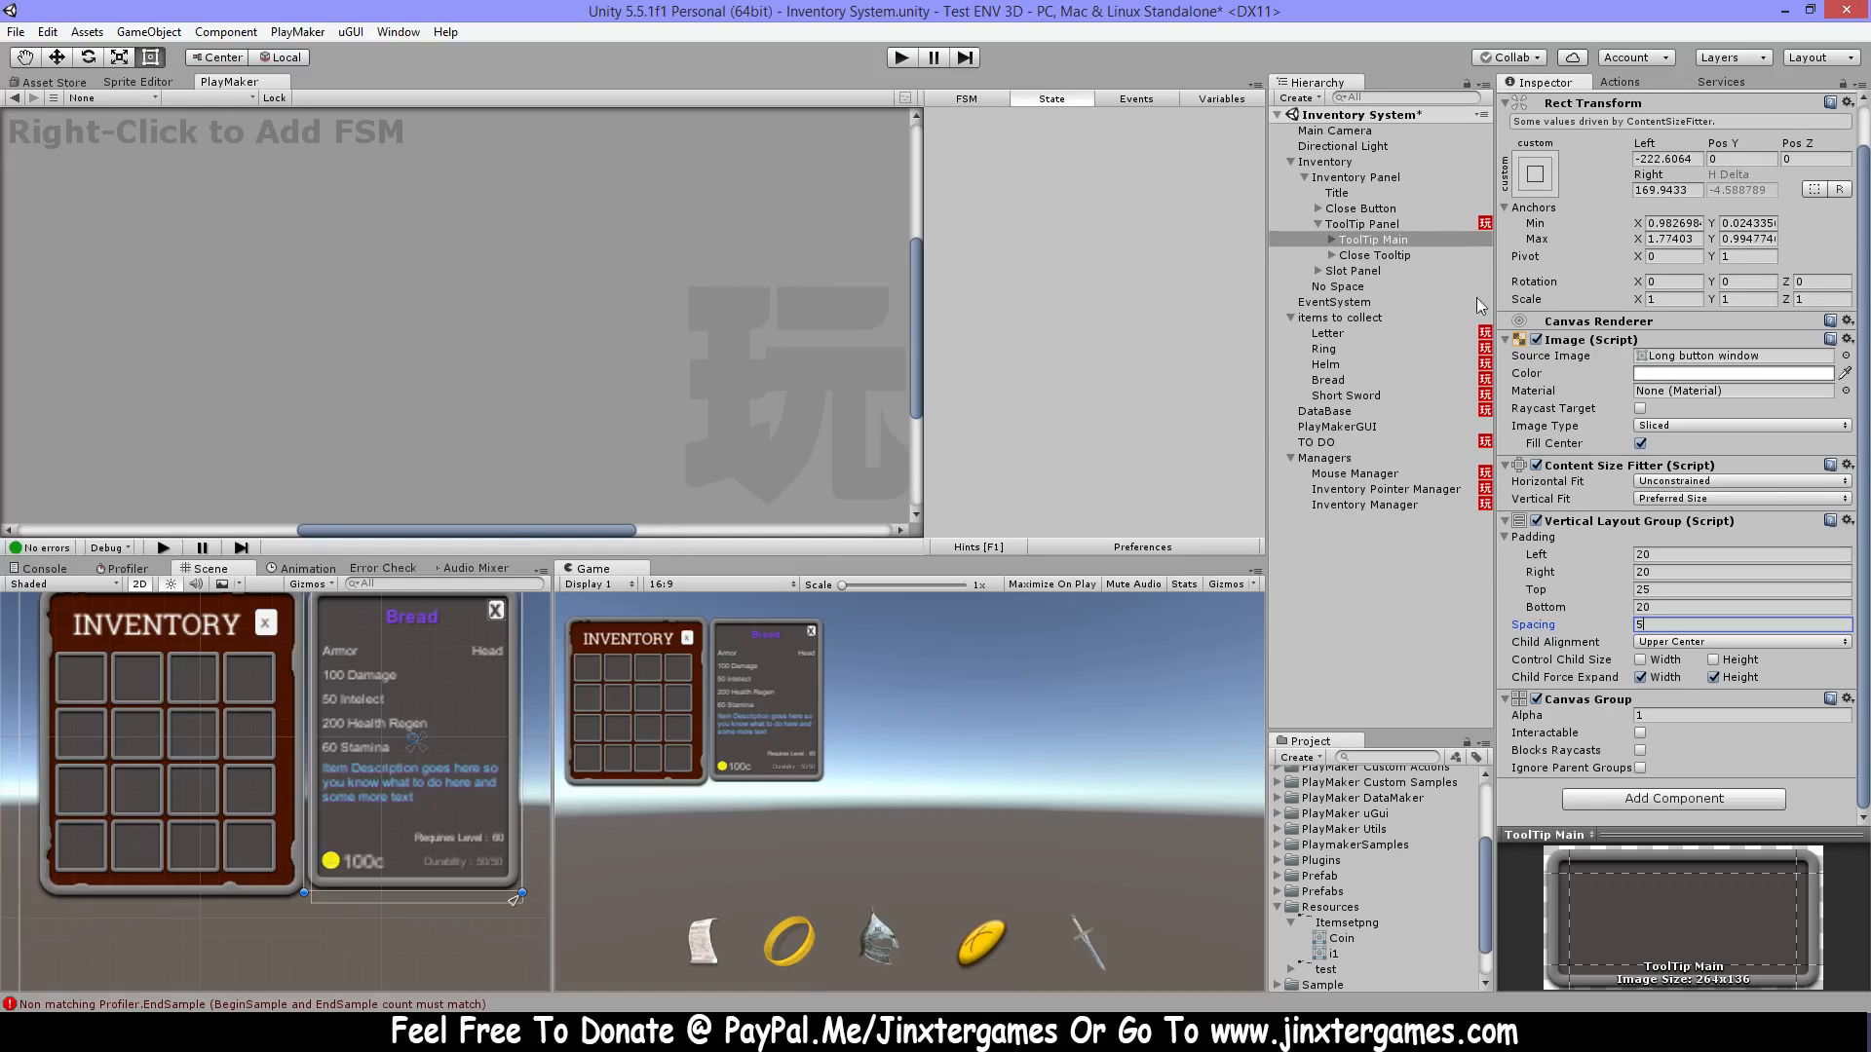
# Examine Item Name and Armor And Equip under ToolTip Main, switching Armor And Equip's Image component on and back off.
pyautogui.click(1330, 238)
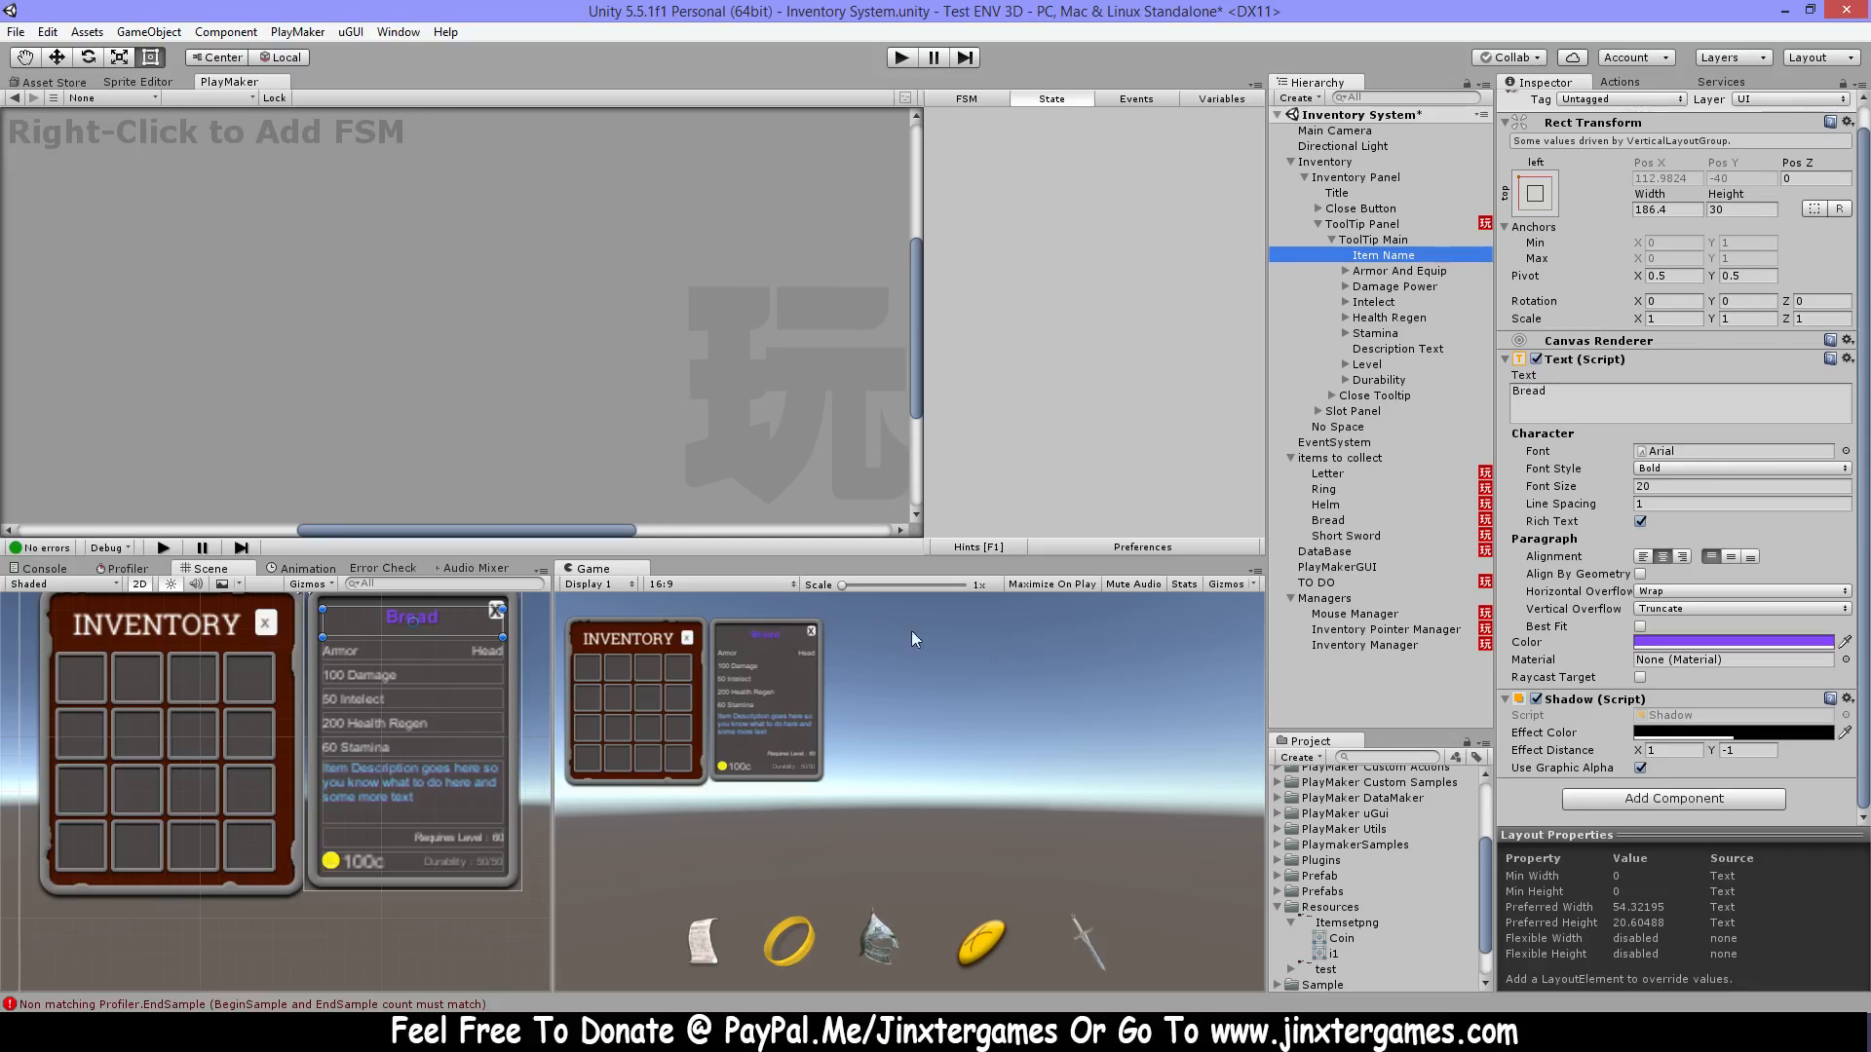
pyautogui.click(1364, 271)
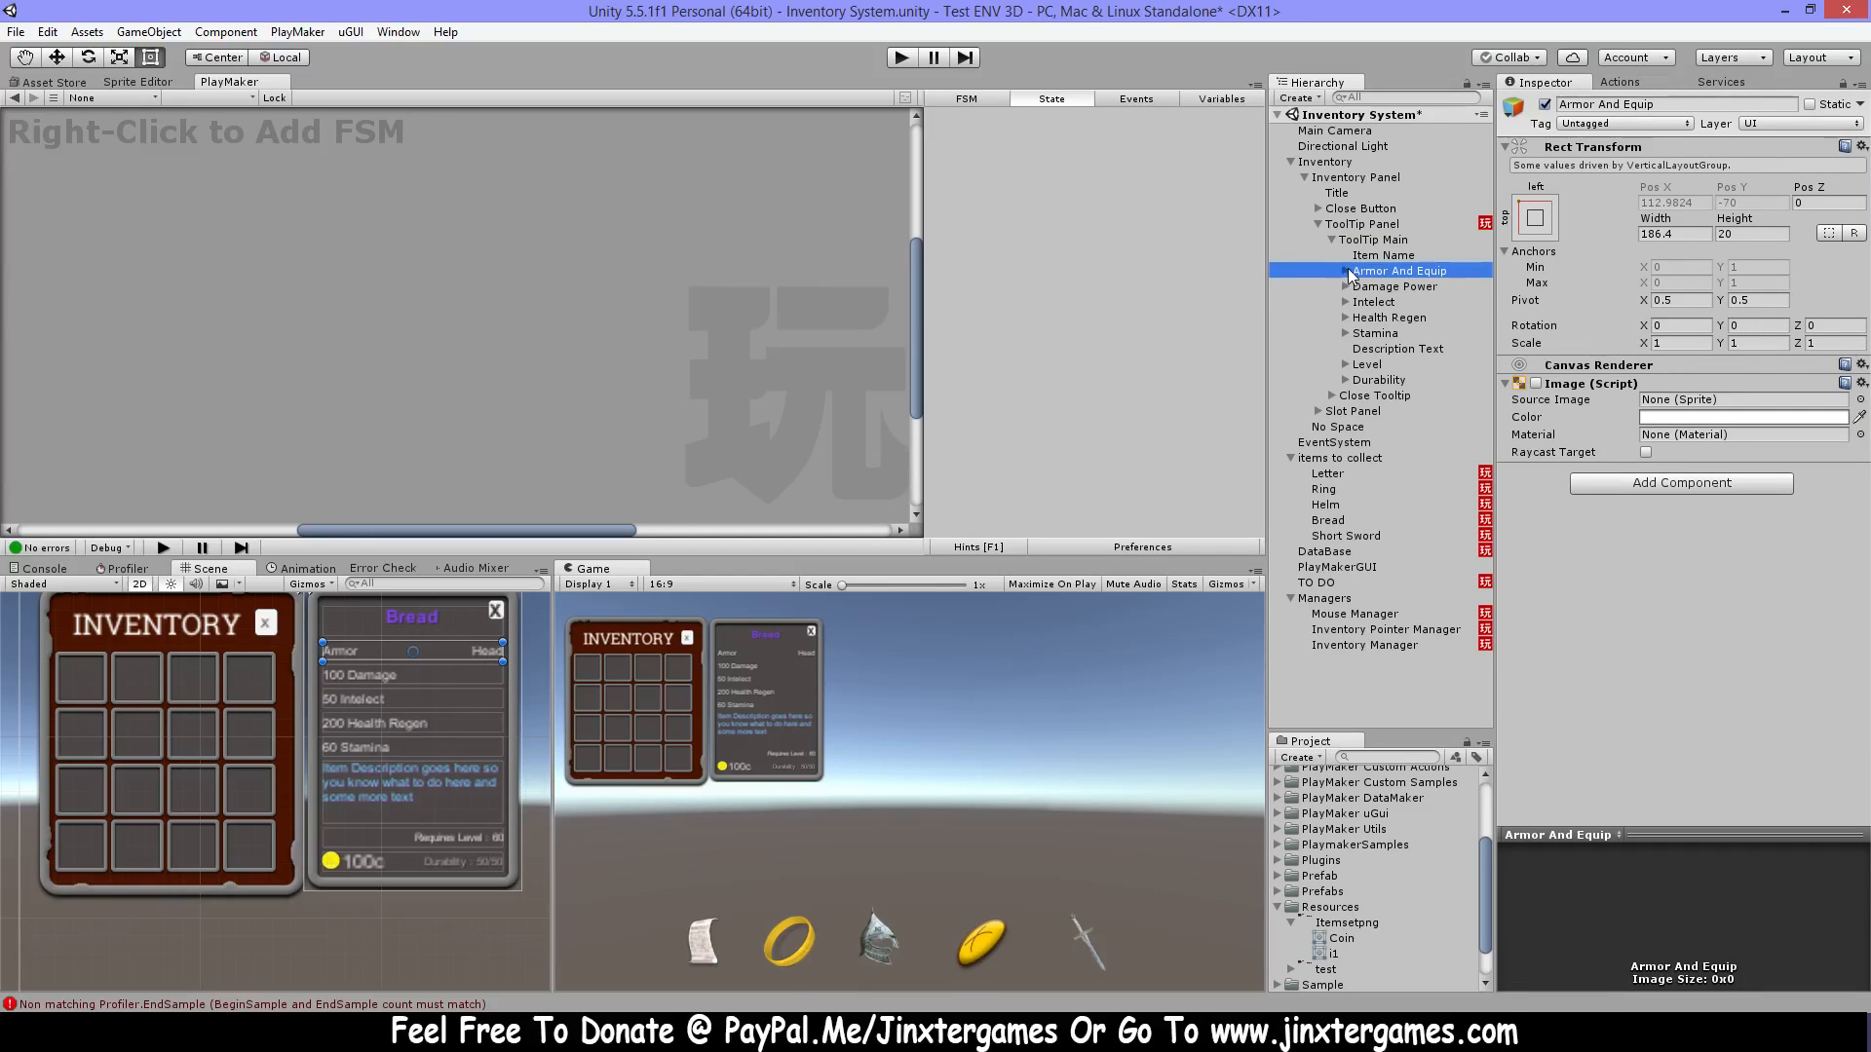
pyautogui.click(1536, 384)
pyautogui.click(1537, 384)
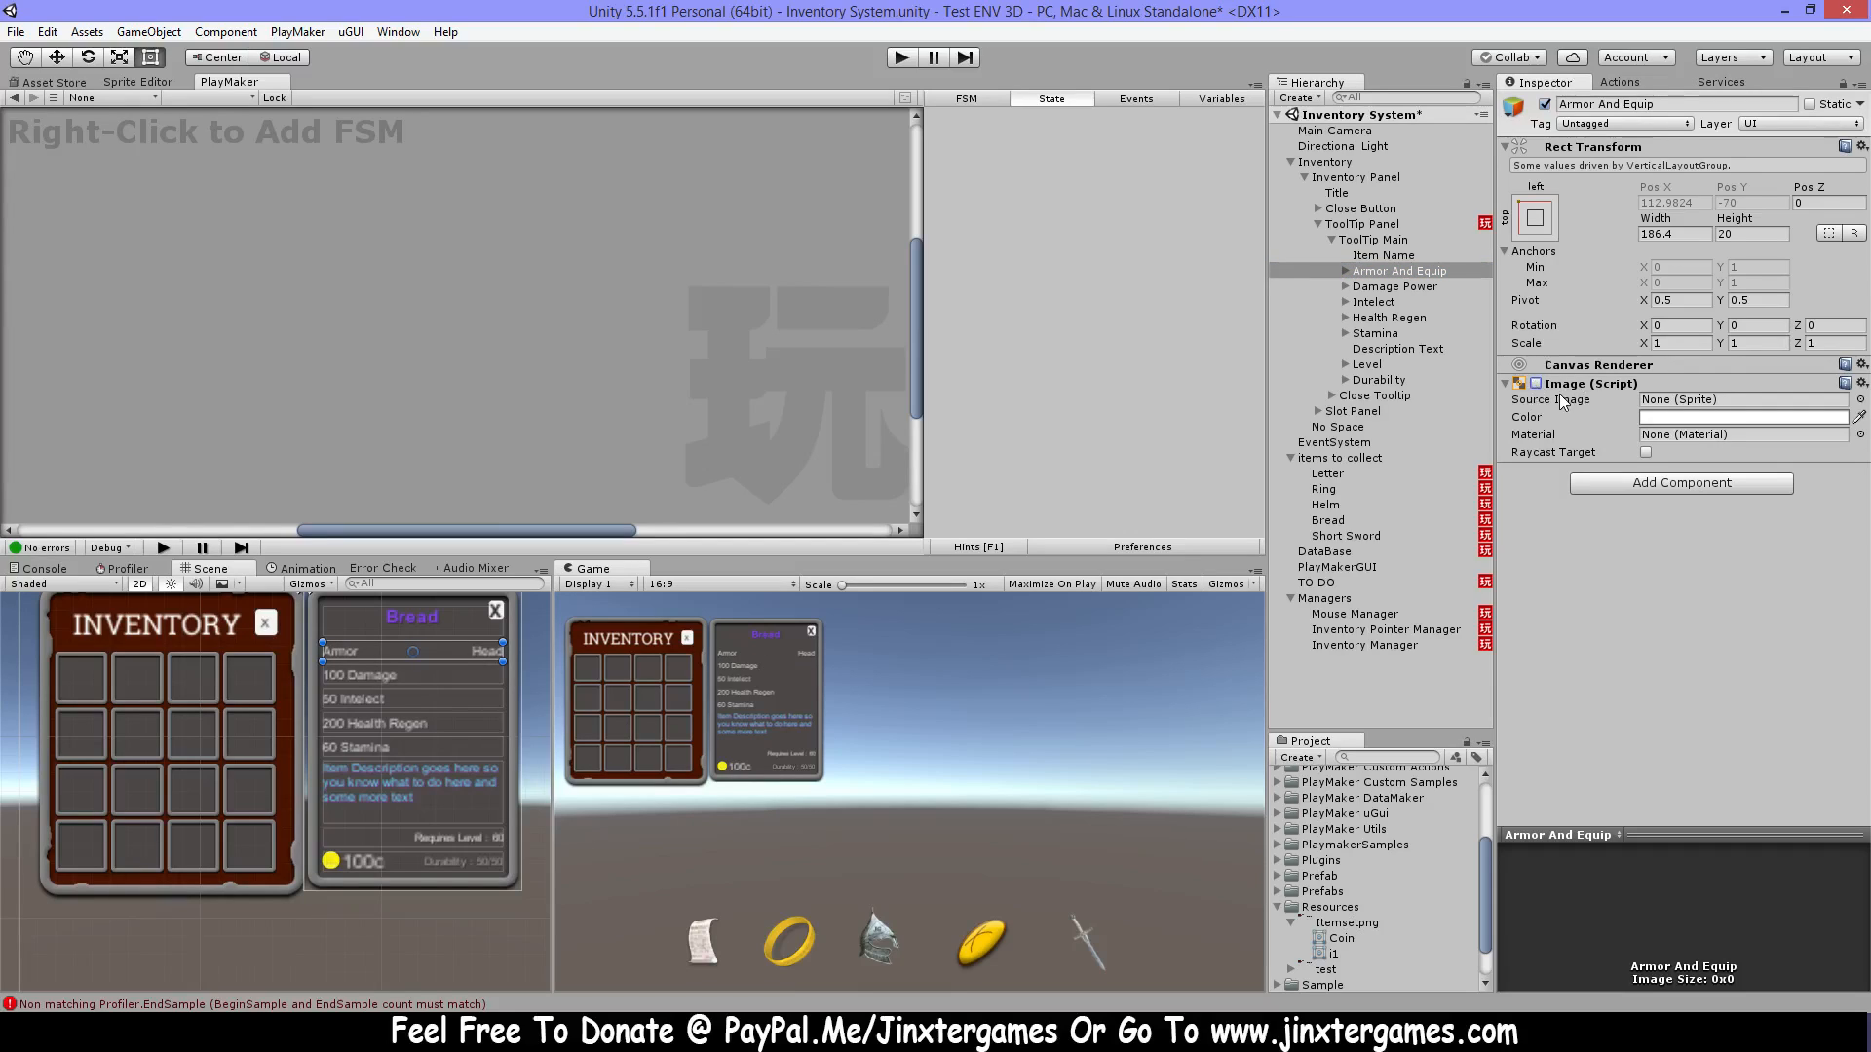
# Expand Armor And Equip and compare the components of its Armor Text and Equip Text children.
pyautogui.click(1342, 271)
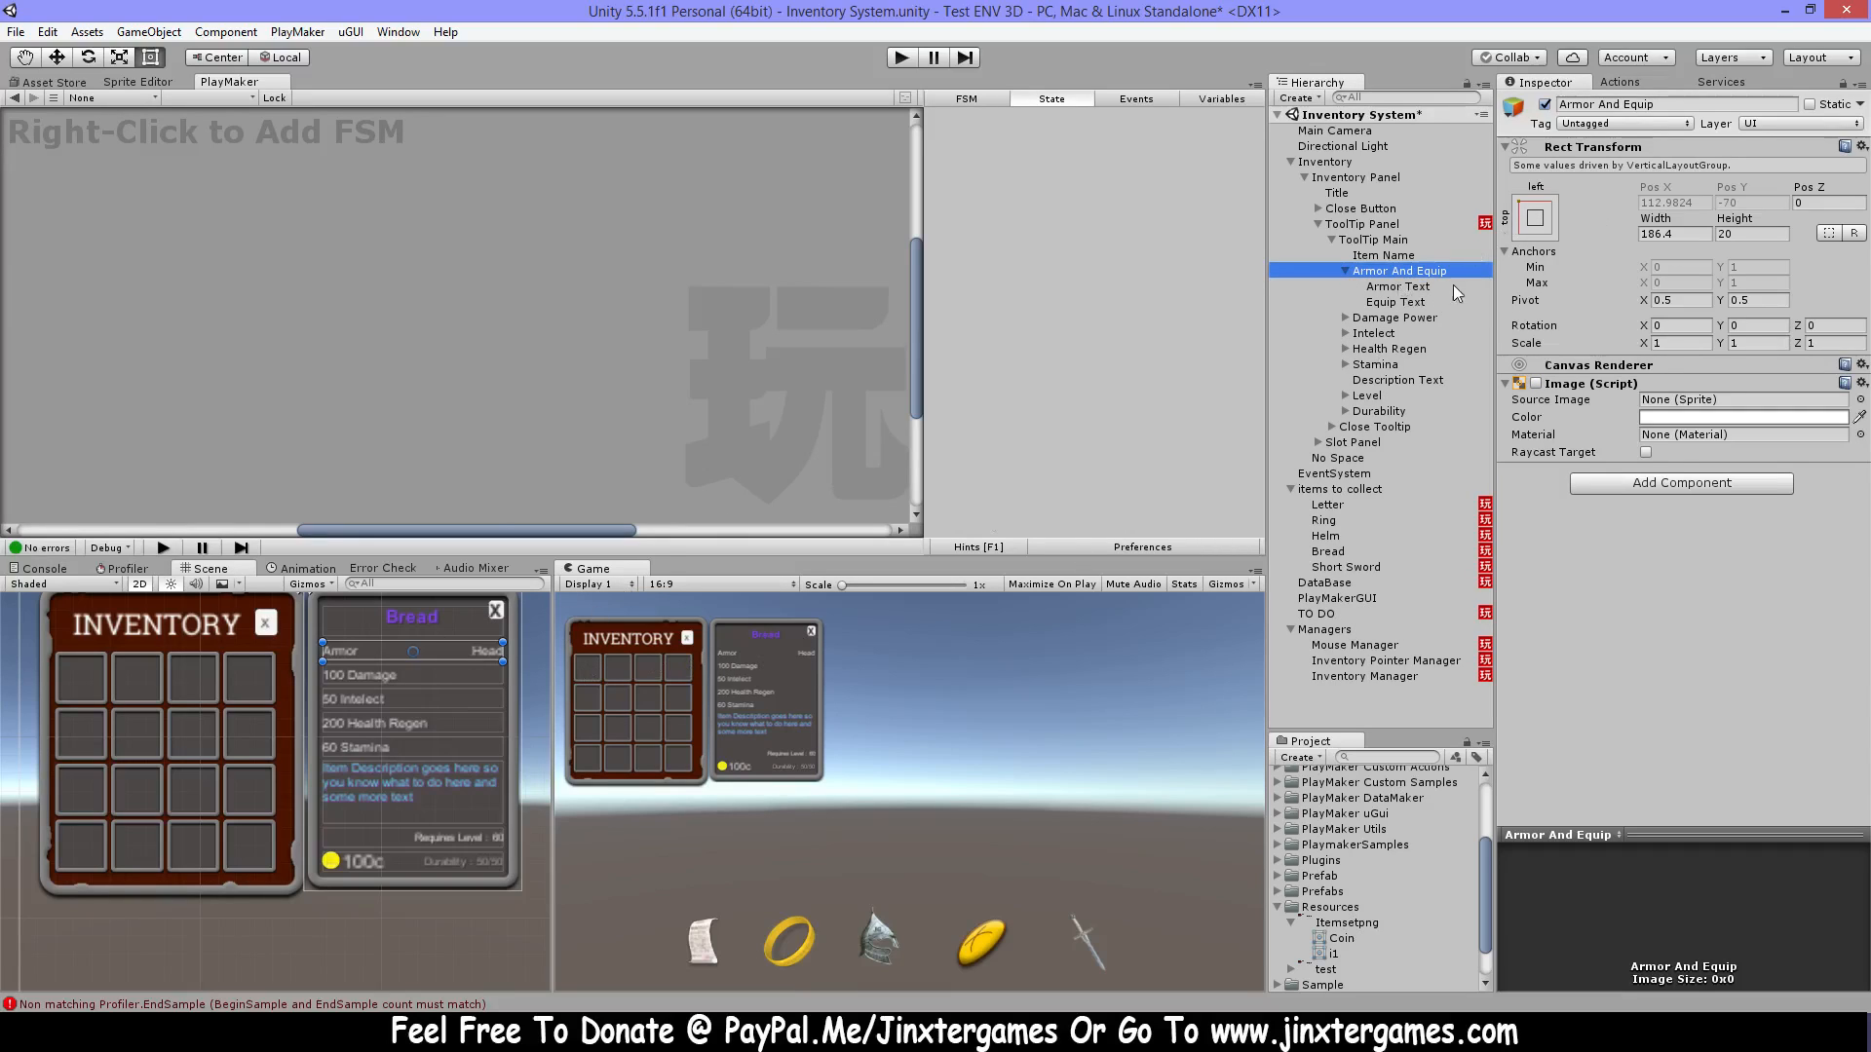
pyautogui.click(1418, 288)
pyautogui.click(1418, 303)
pyautogui.click(1418, 288)
pyautogui.click(1416, 303)
pyautogui.click(1415, 288)
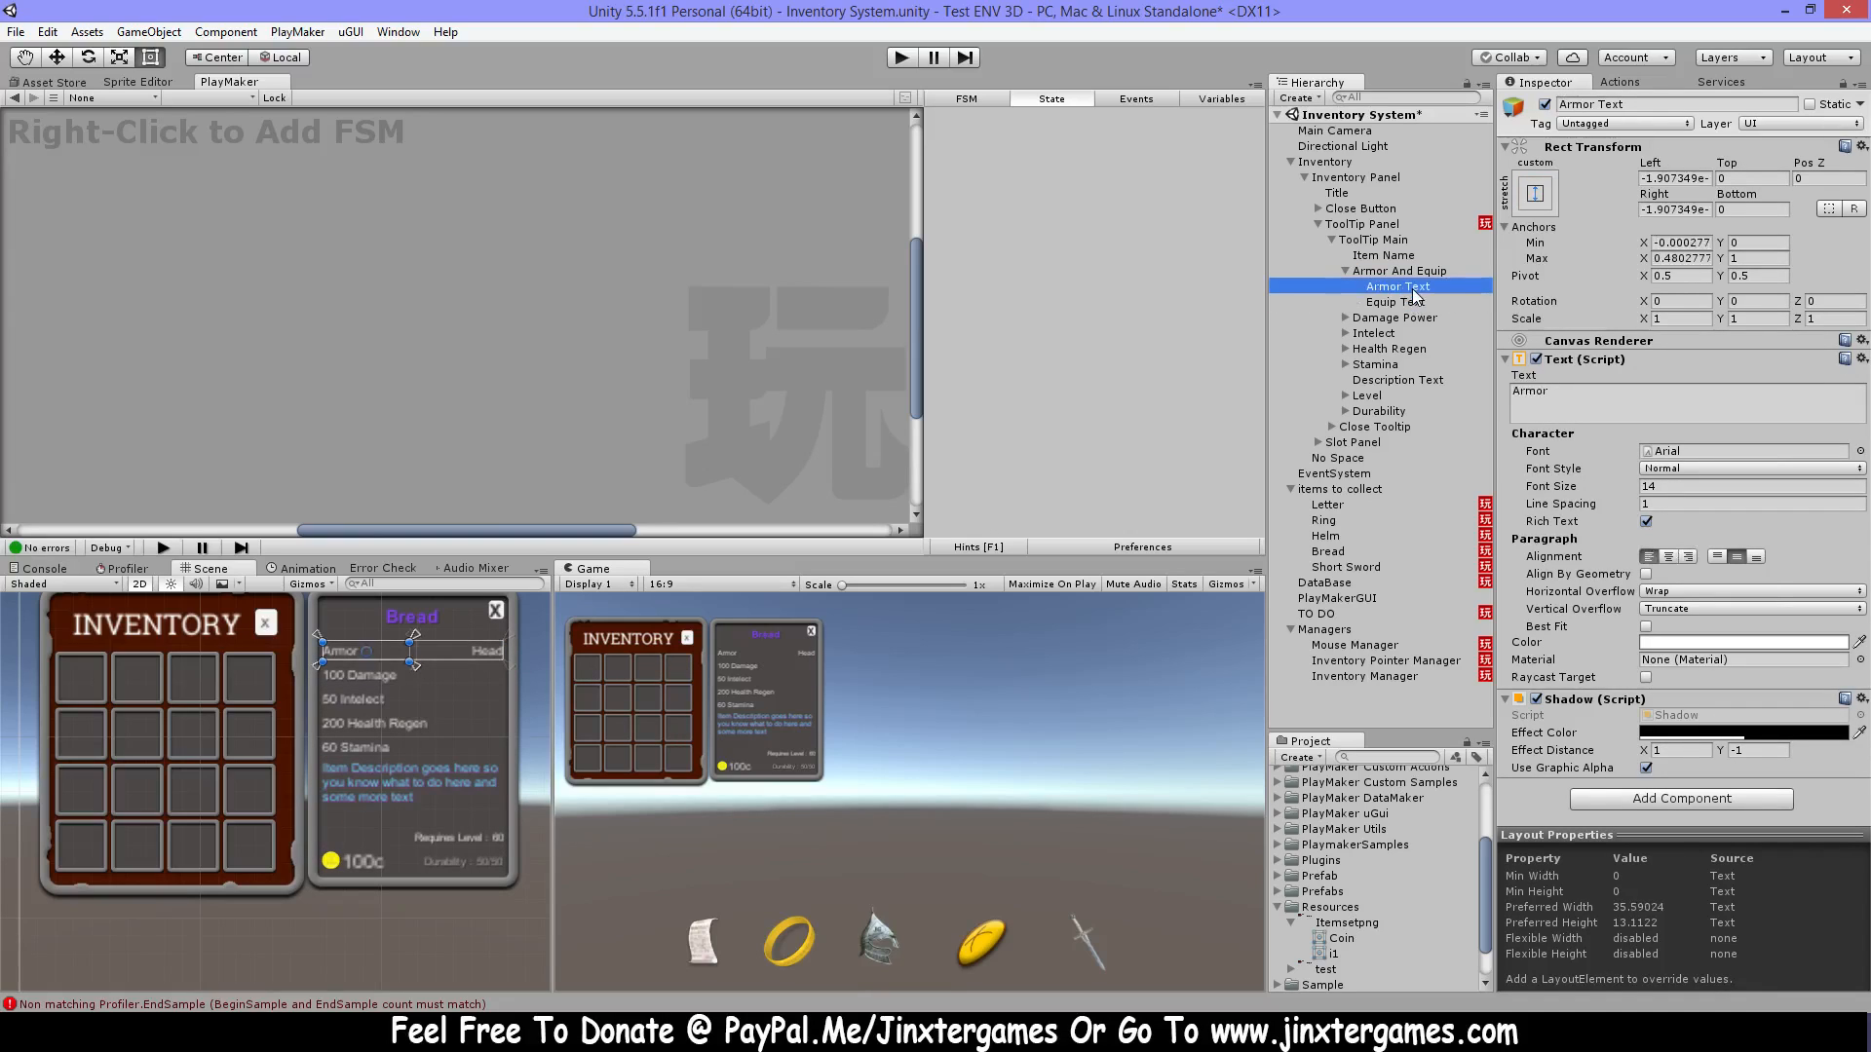
pyautogui.click(1402, 304)
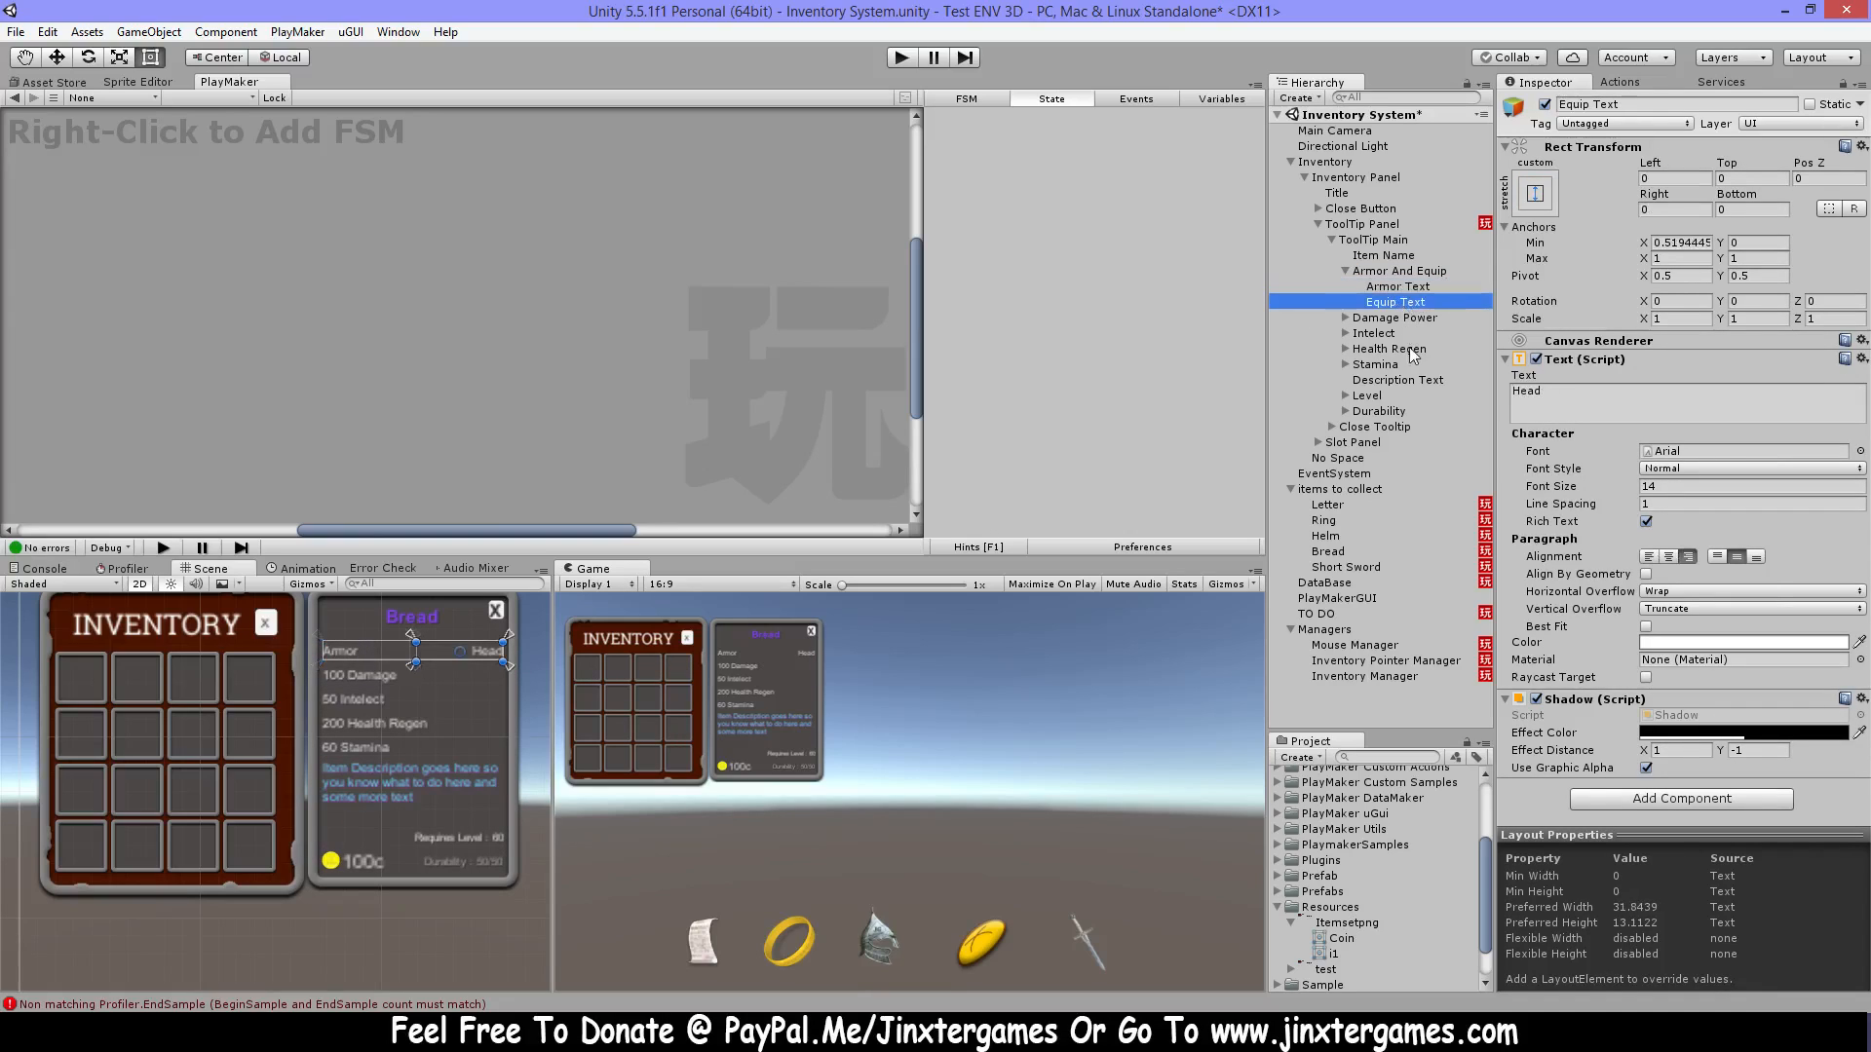
pyautogui.click(1399, 273)
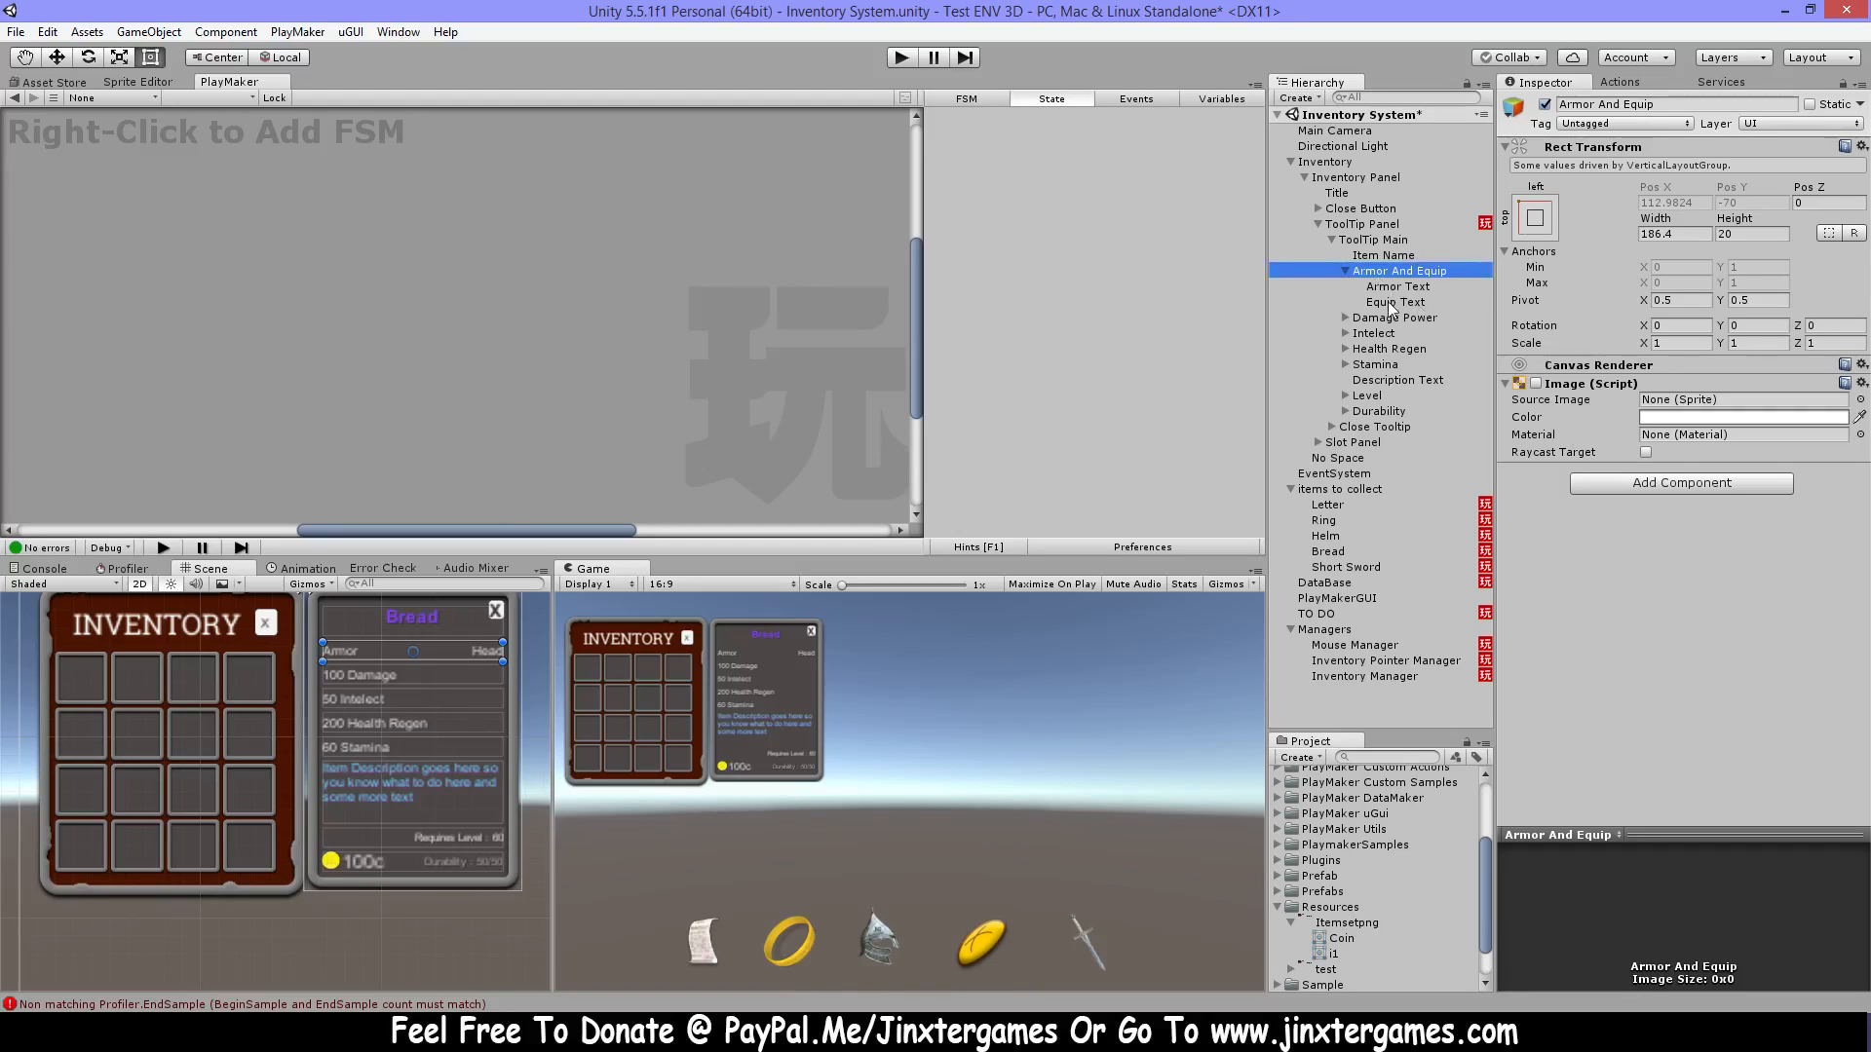
# Review ToolTip Main's layout components, try placing Equip Text above Armor Text in the hierarchy, and undo the reorder.
pyautogui.click(1391, 242)
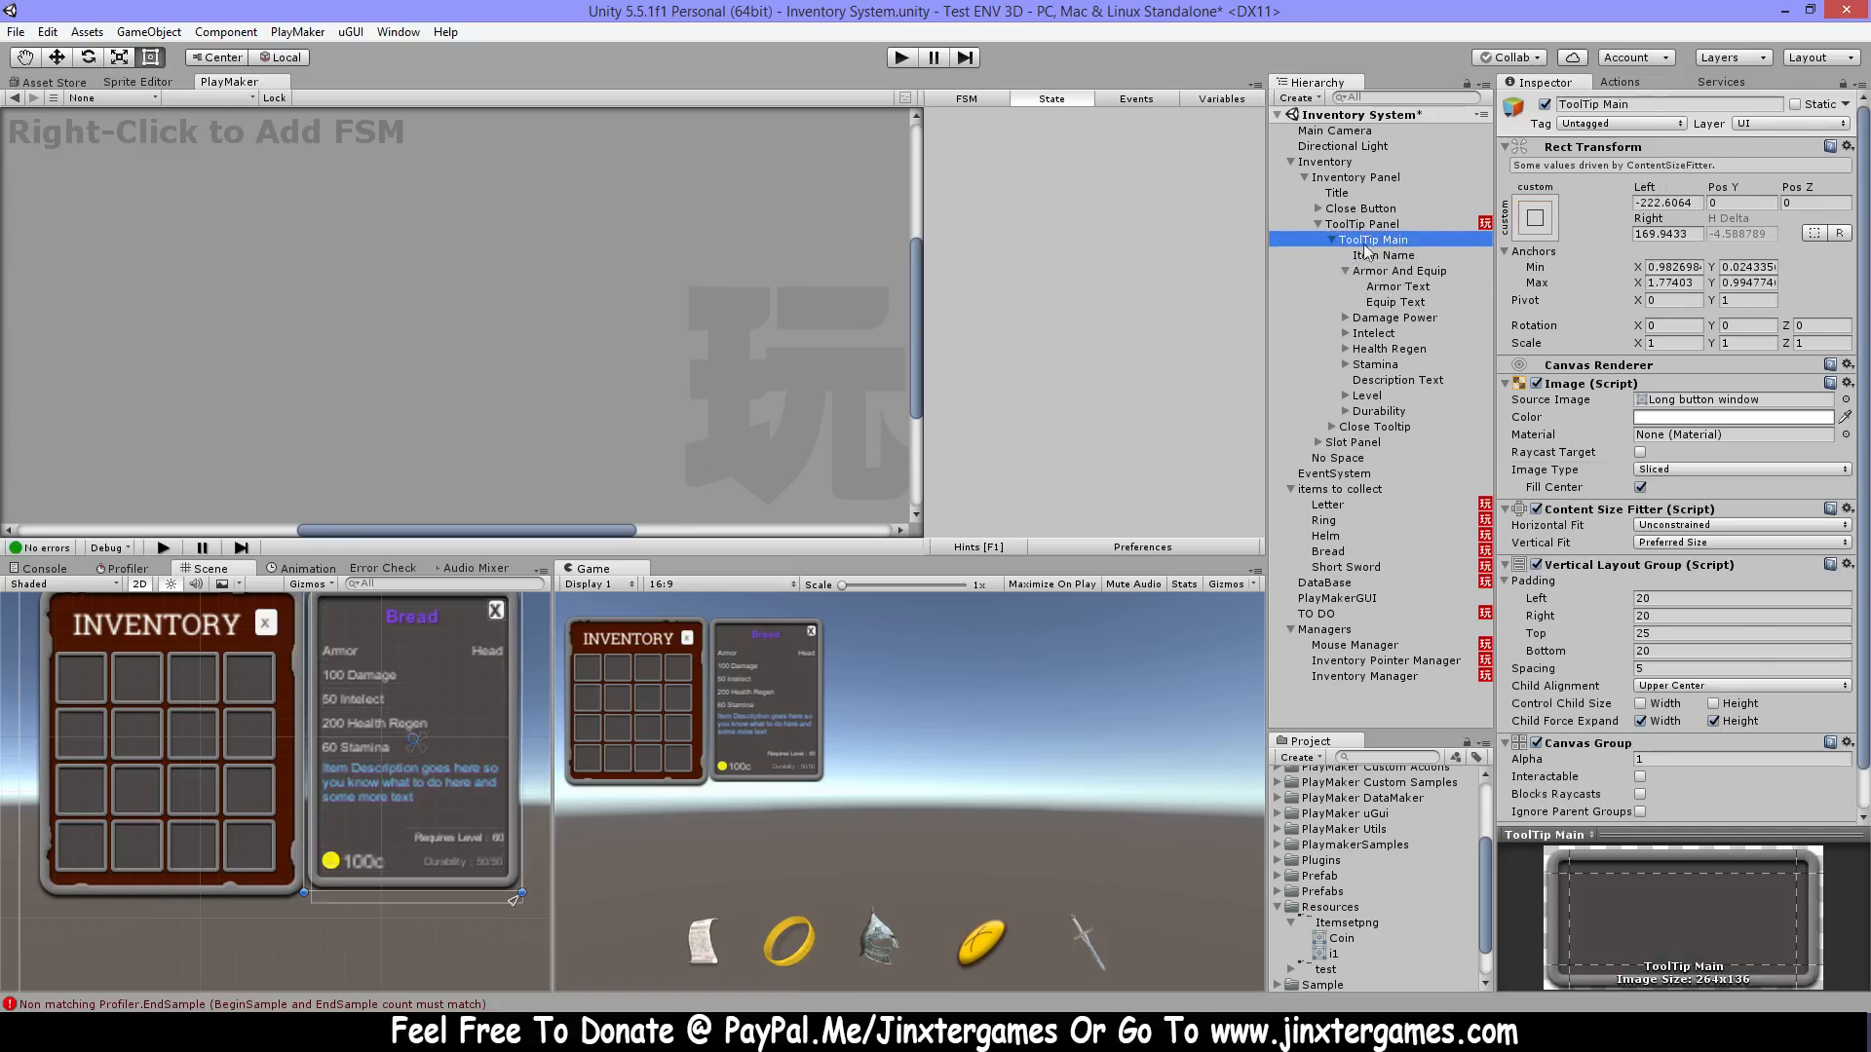
pyautogui.scroll(-2, 1676, 700)
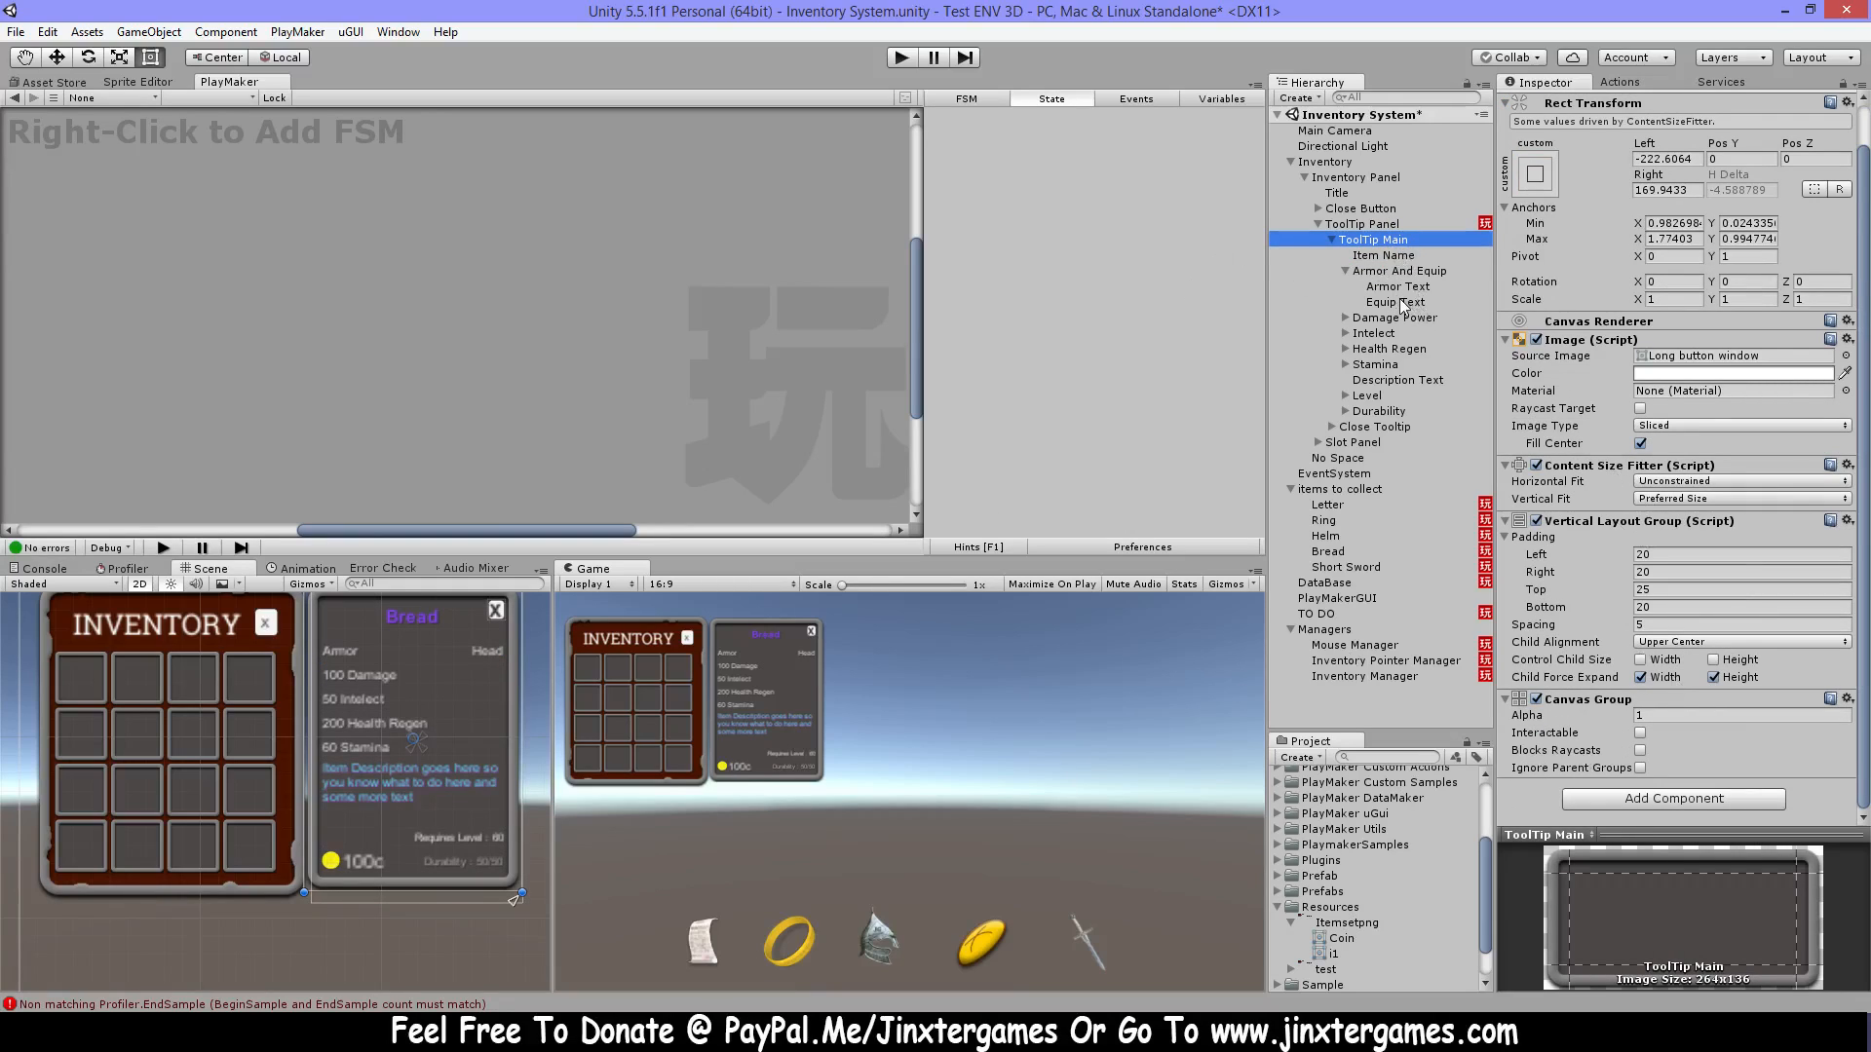
pyautogui.moveTo(1403, 305)
pyautogui.mouseDown()
pyautogui.moveTo(1426, 266)
pyautogui.moveTo(1406, 269)
pyautogui.moveTo(1417, 286)
pyautogui.mouseUp()
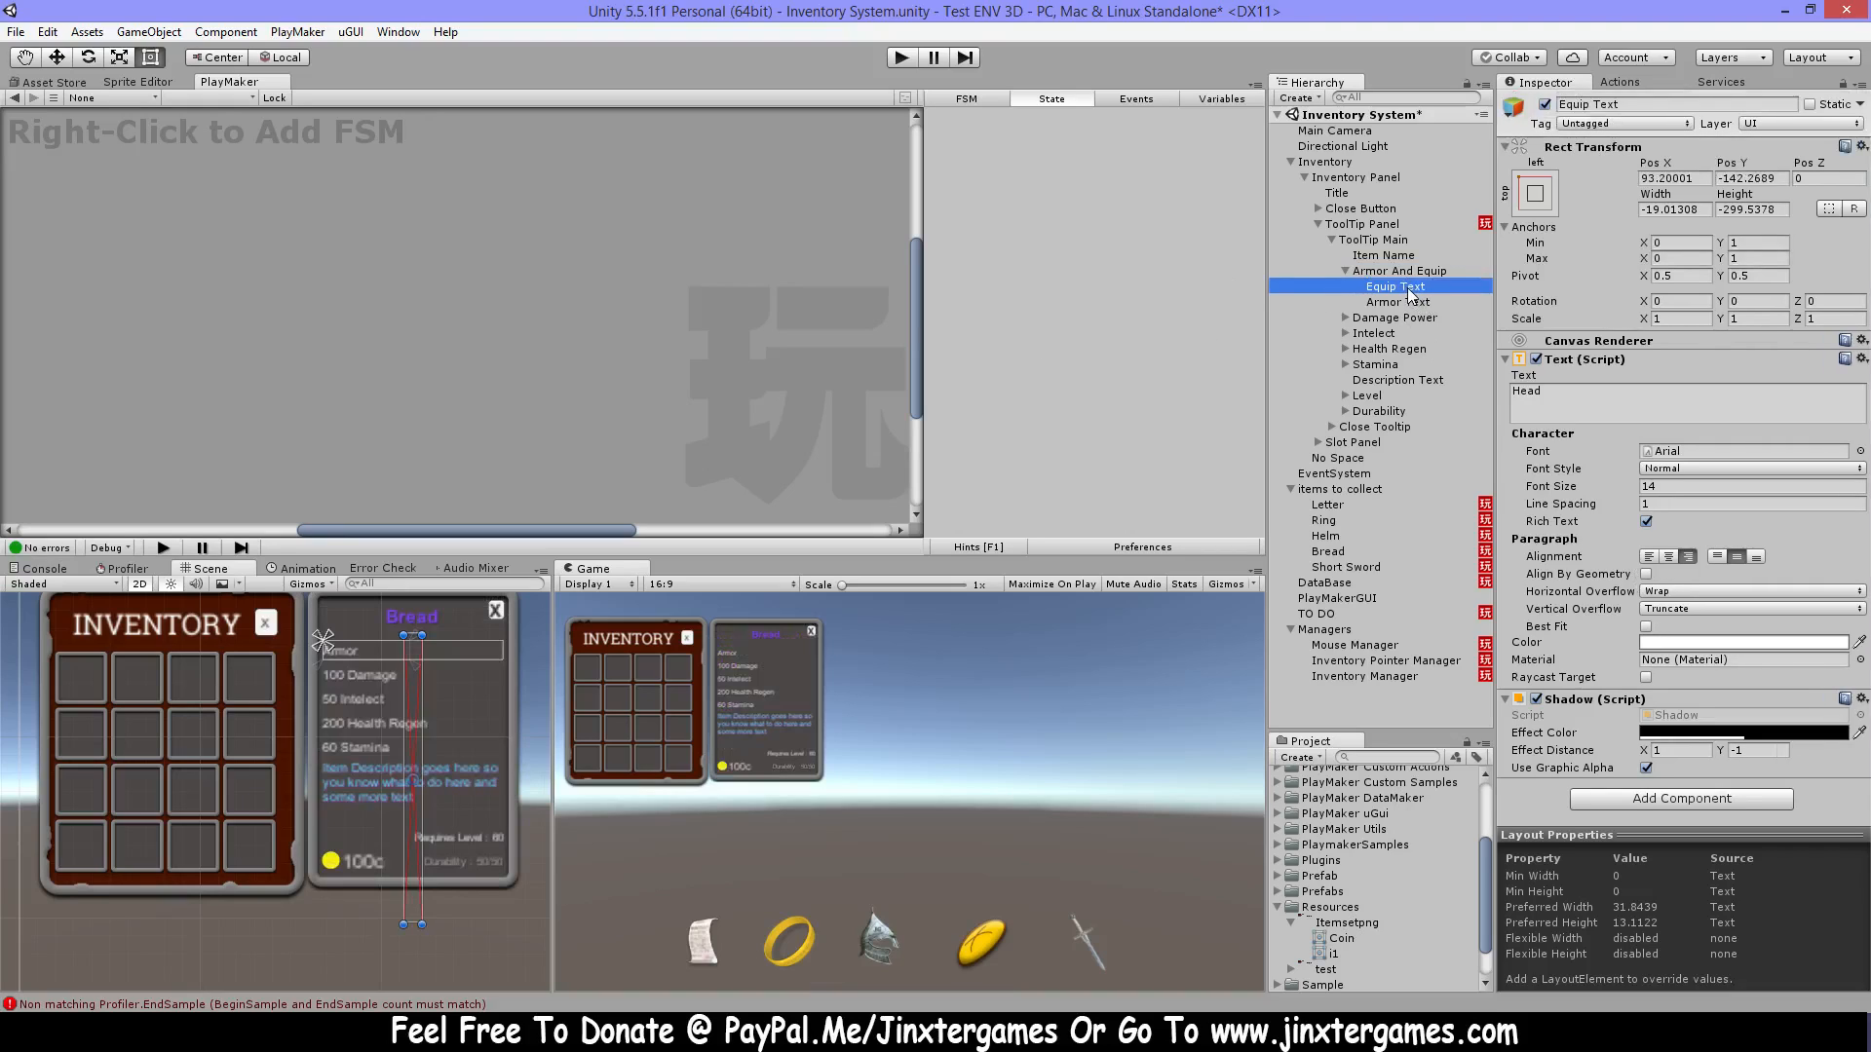
pyautogui.hotkey('ctrl', 'z')
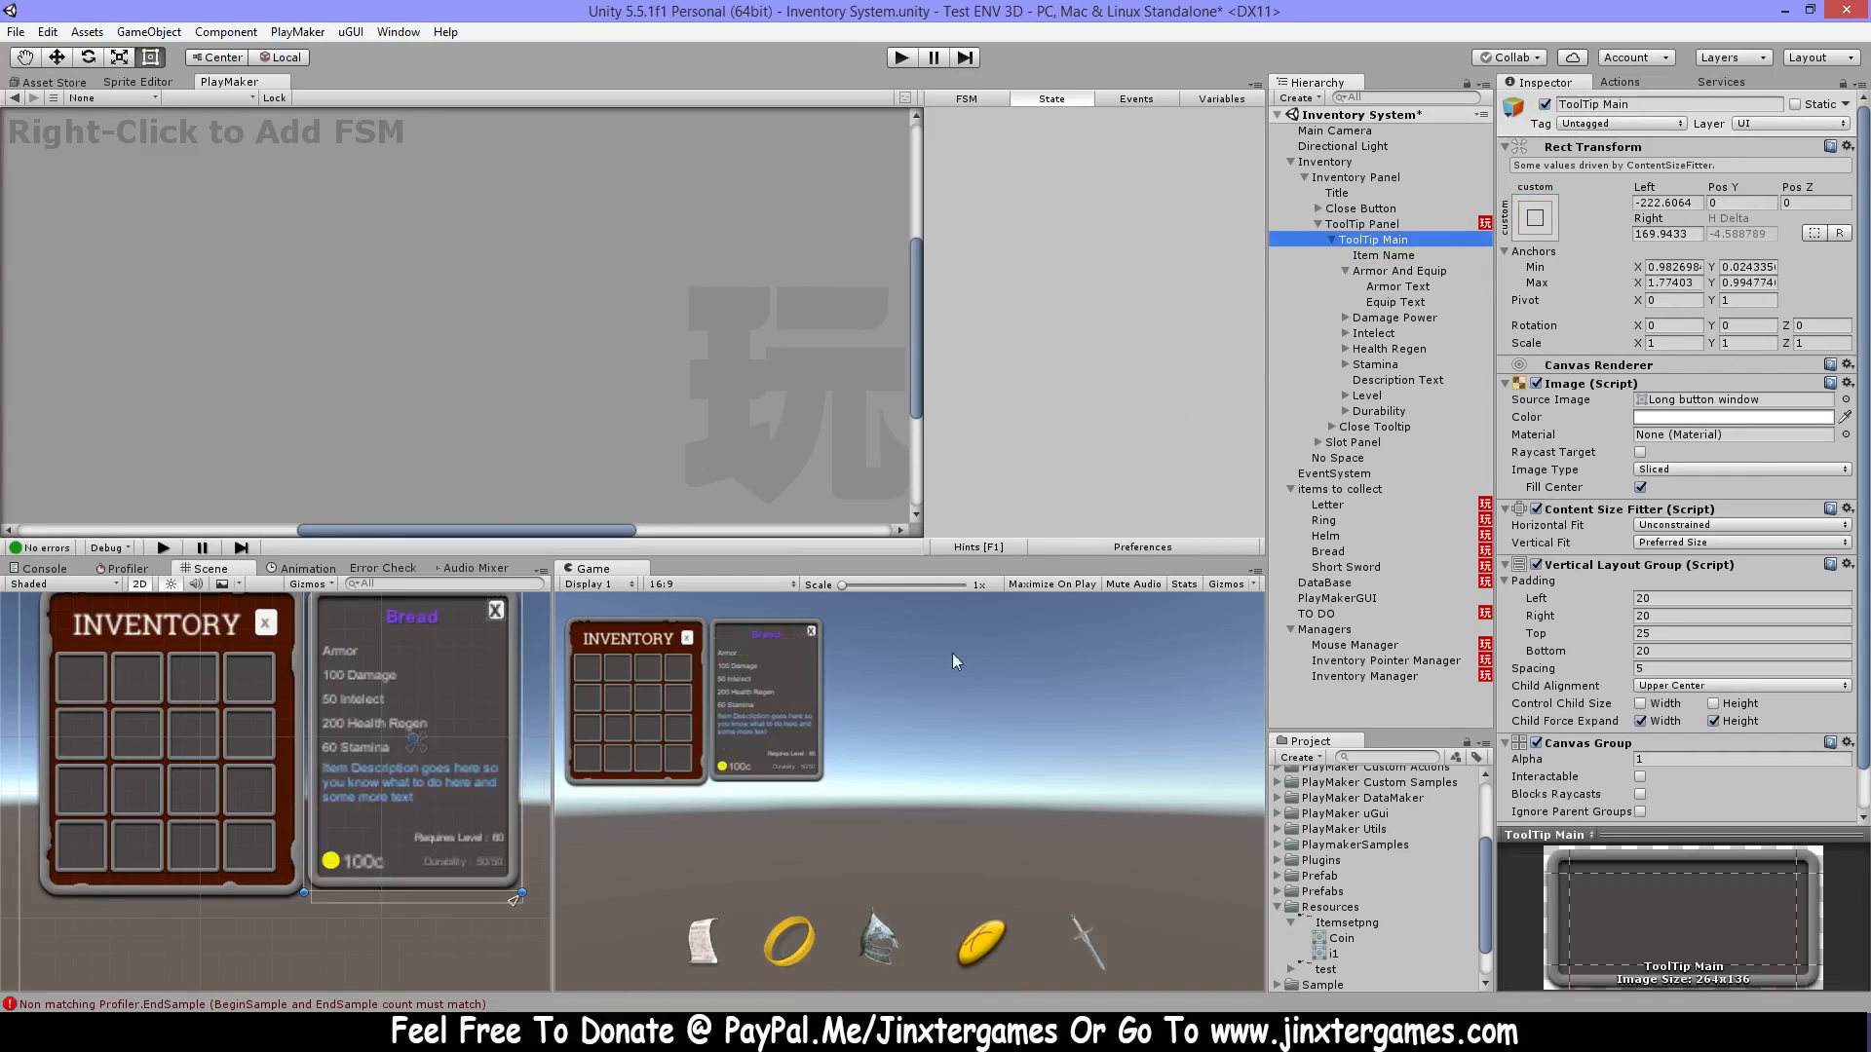
# Check the Rect Transform of Equip Text against Armor Text and collapse Armor And Equip.
pyautogui.click(1396, 271)
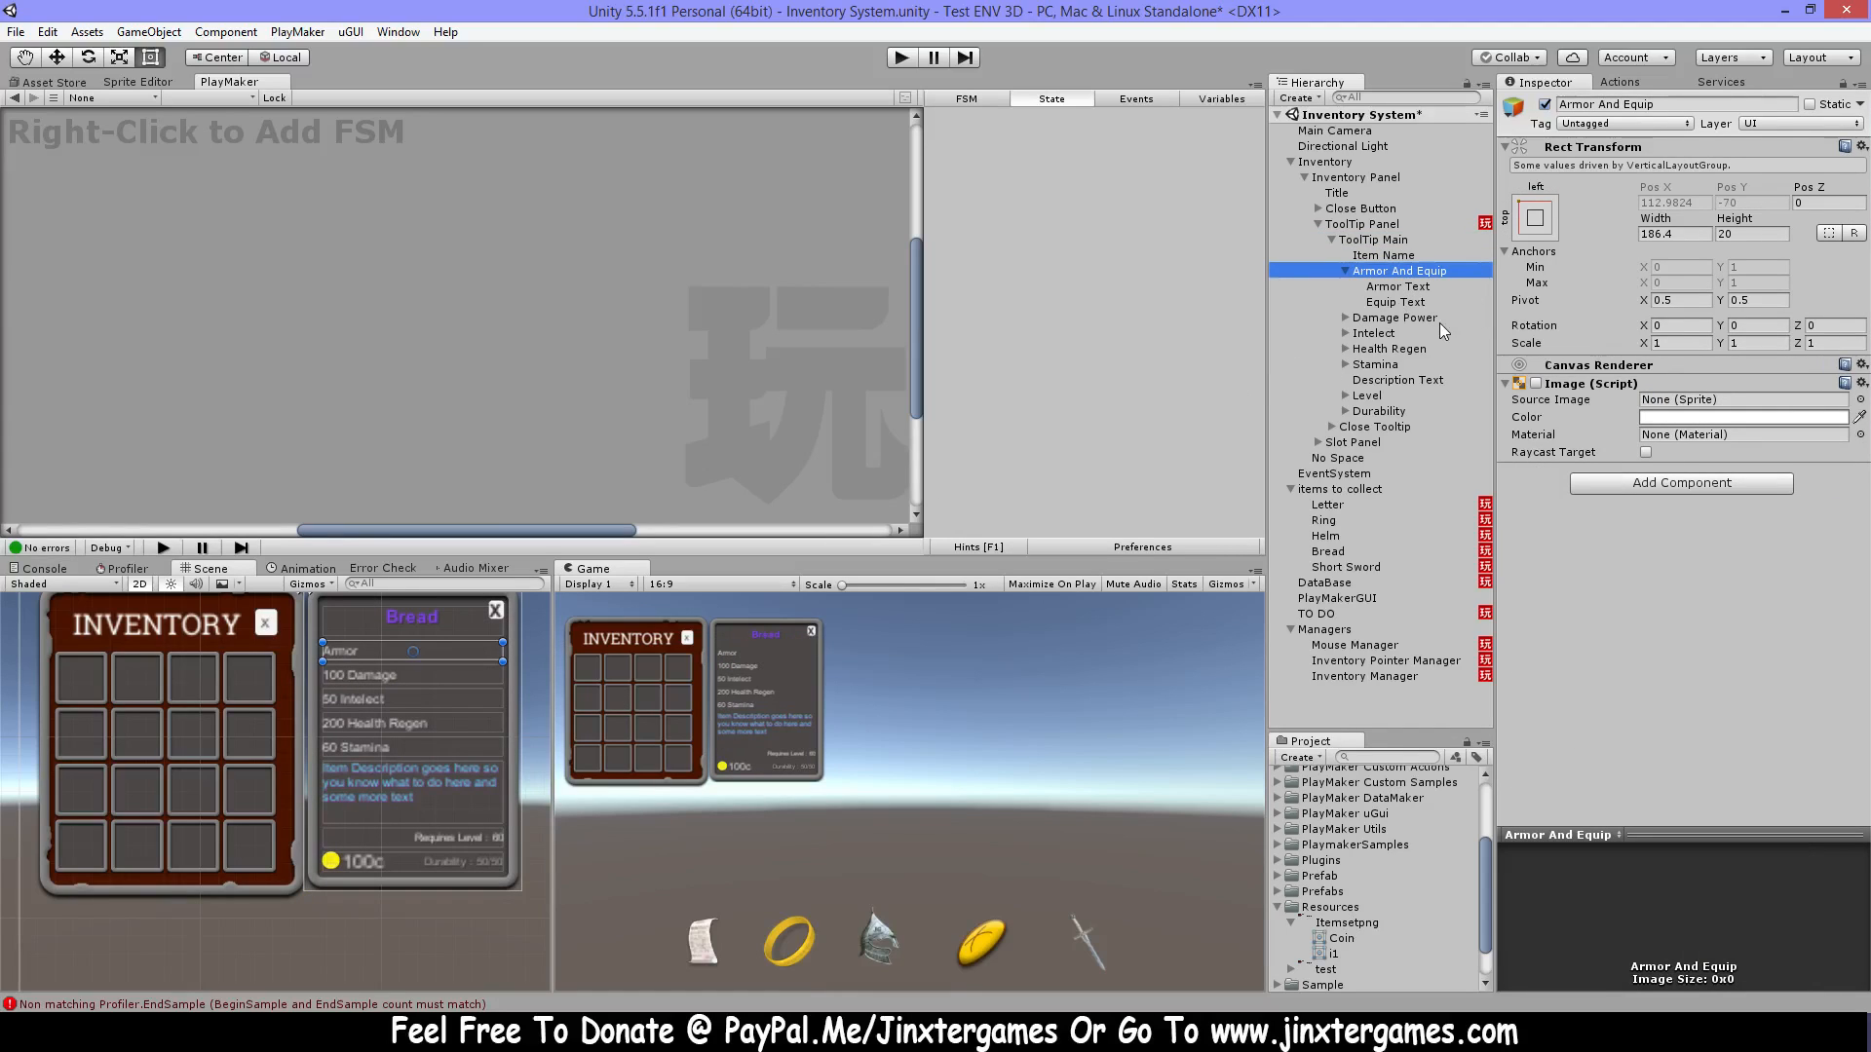
pyautogui.click(1397, 306)
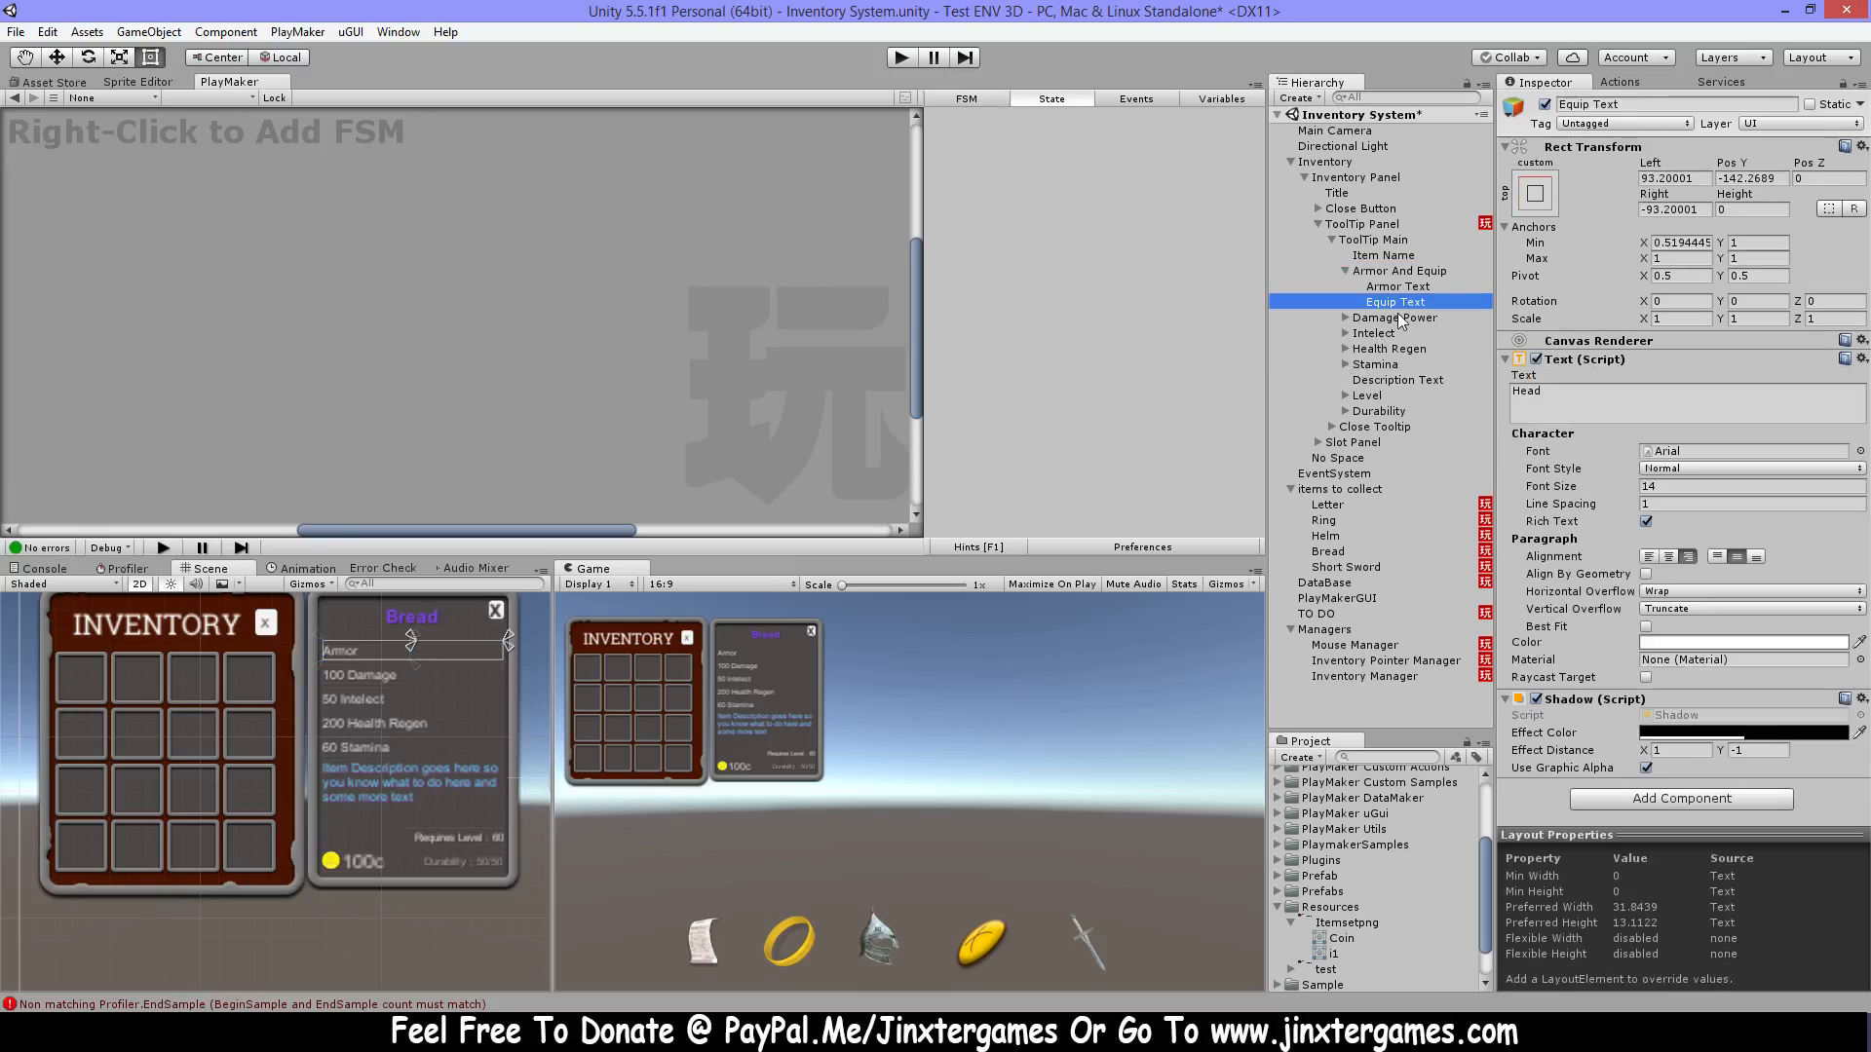
pyautogui.press('Up')
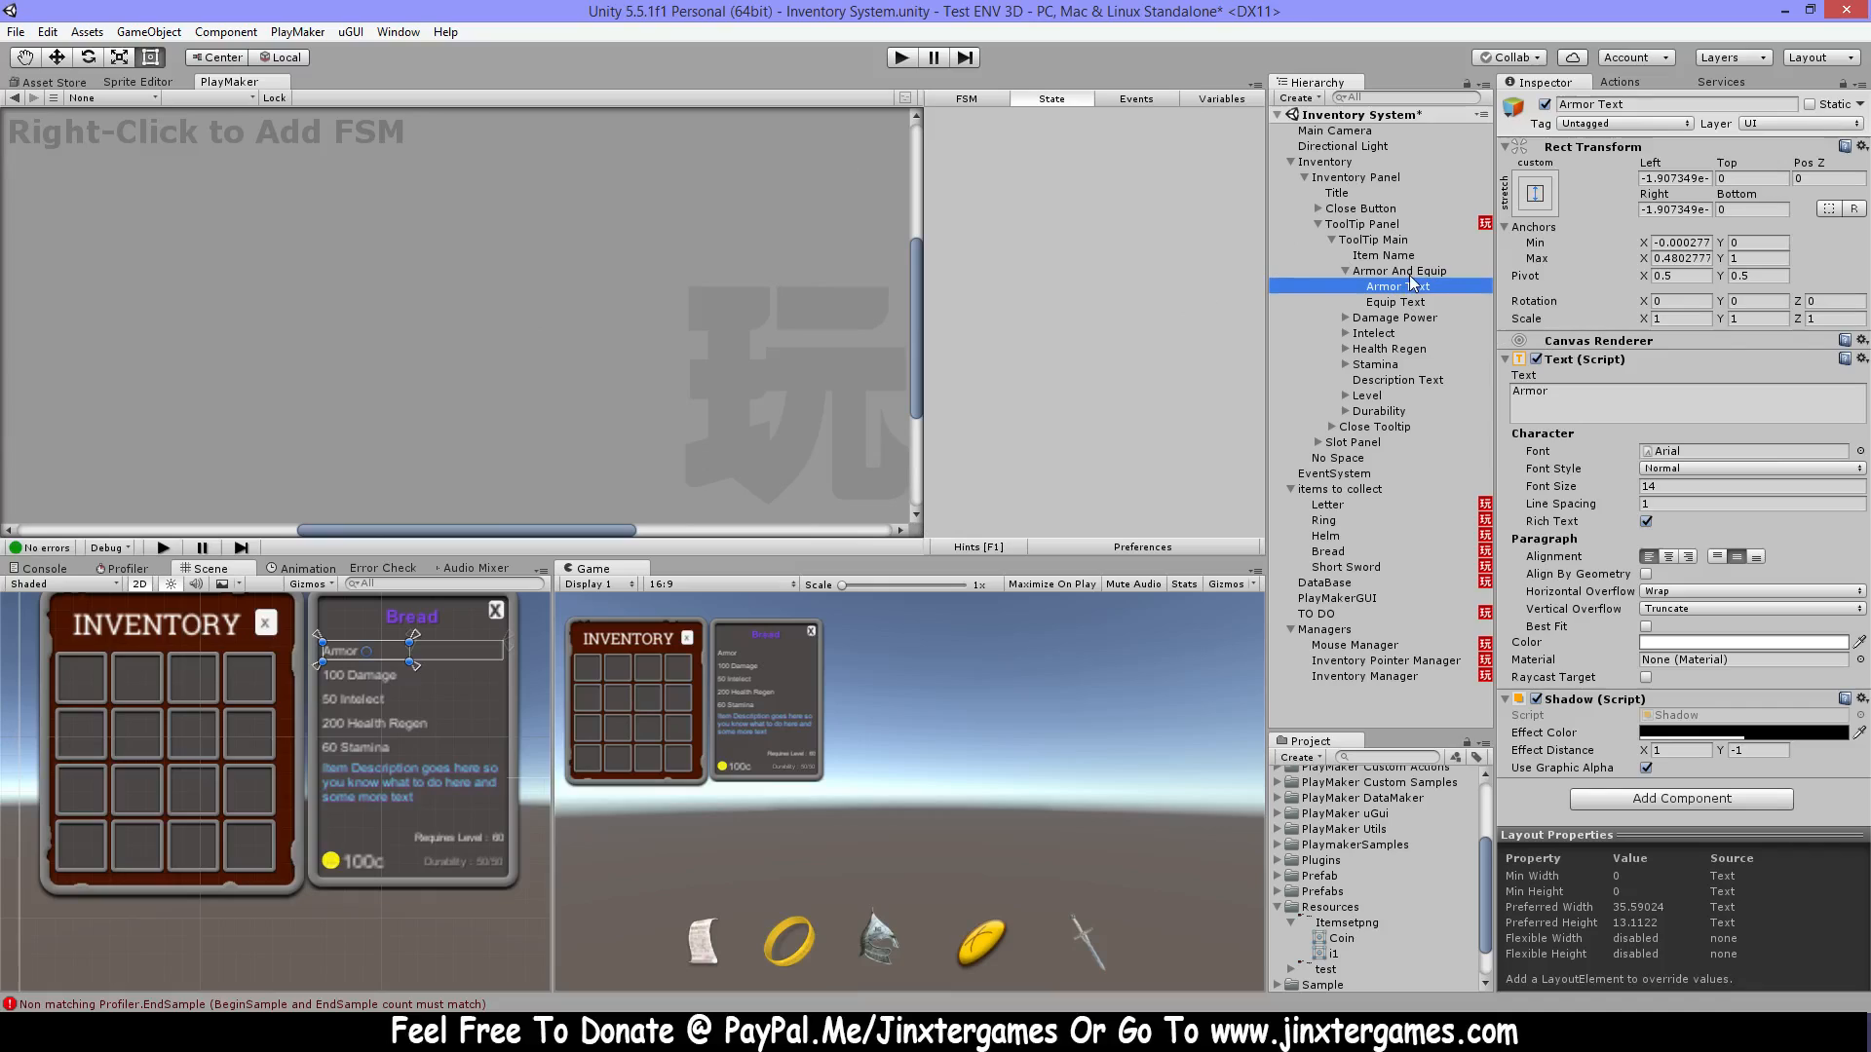
pyautogui.click(1429, 304)
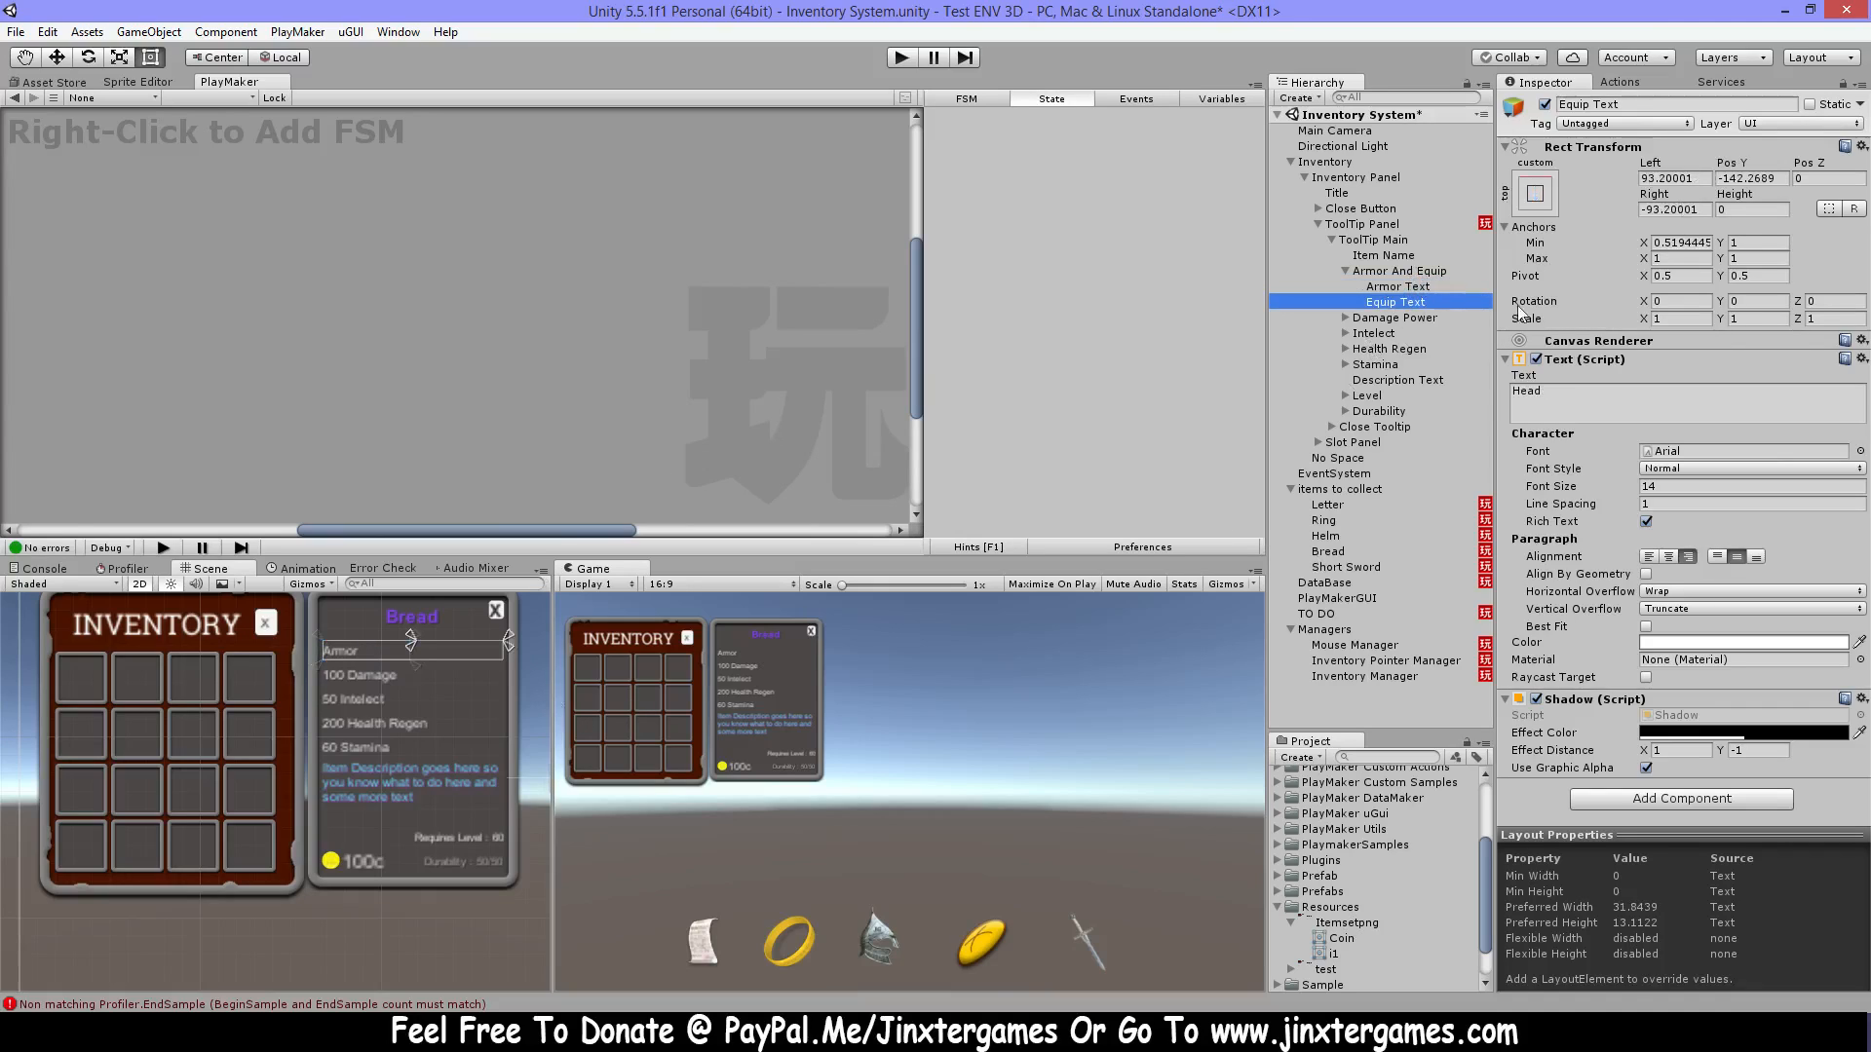
pyautogui.click(1345, 271)
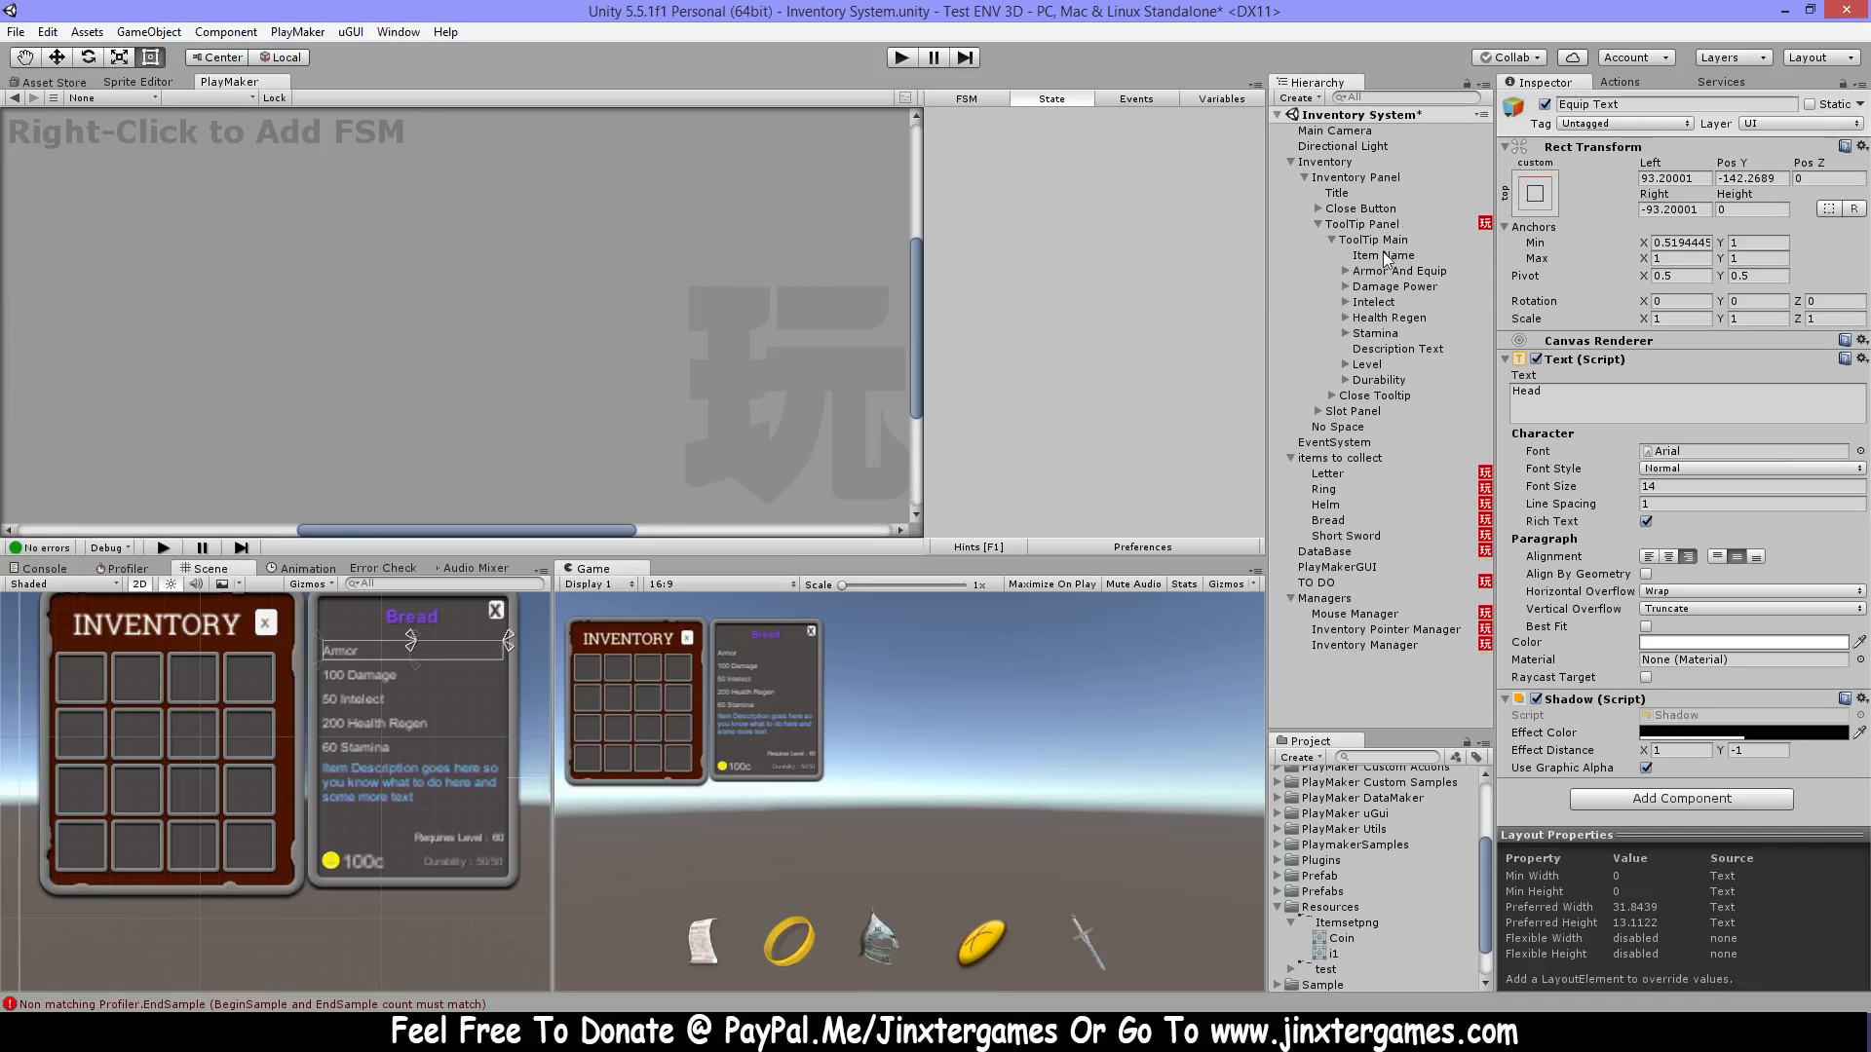
# Examine the Damage Power, Intelect, Health Regen and Stamina rows, including the Health Regen Text child.
pyautogui.click(1400, 290)
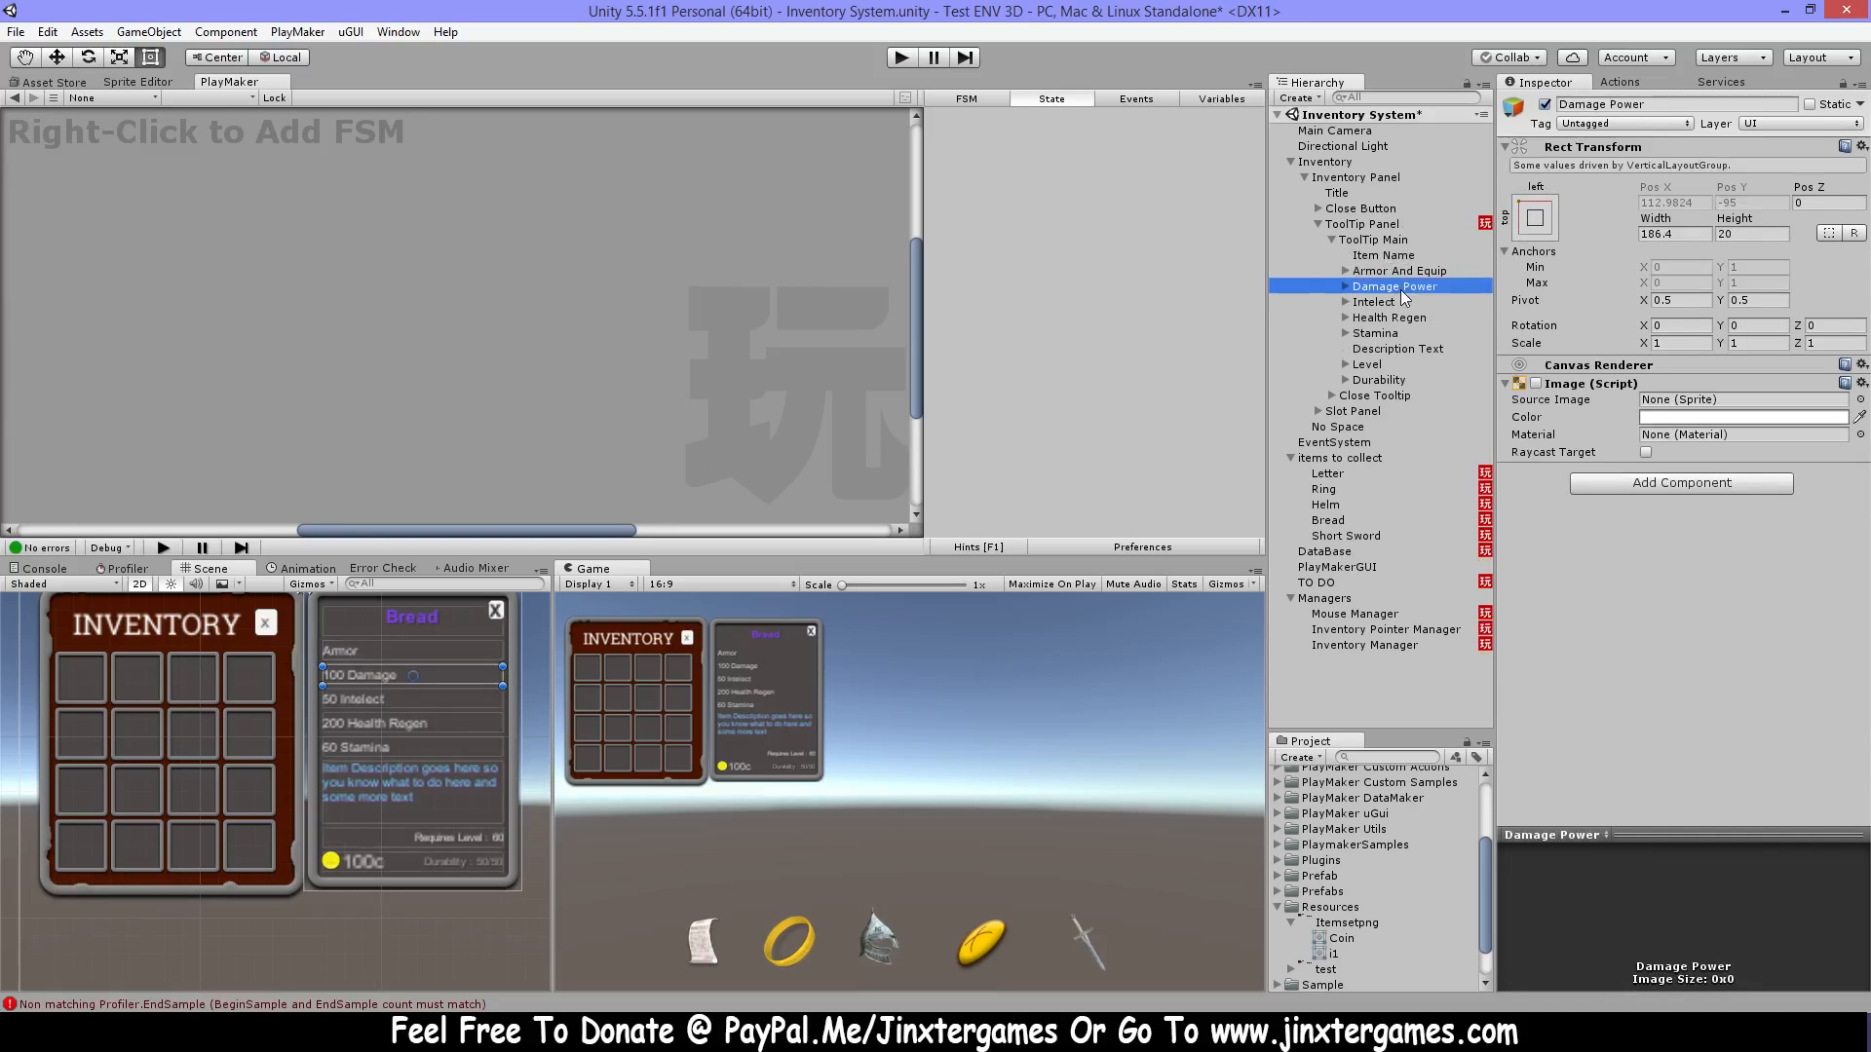
pyautogui.click(1376, 304)
pyautogui.click(1408, 319)
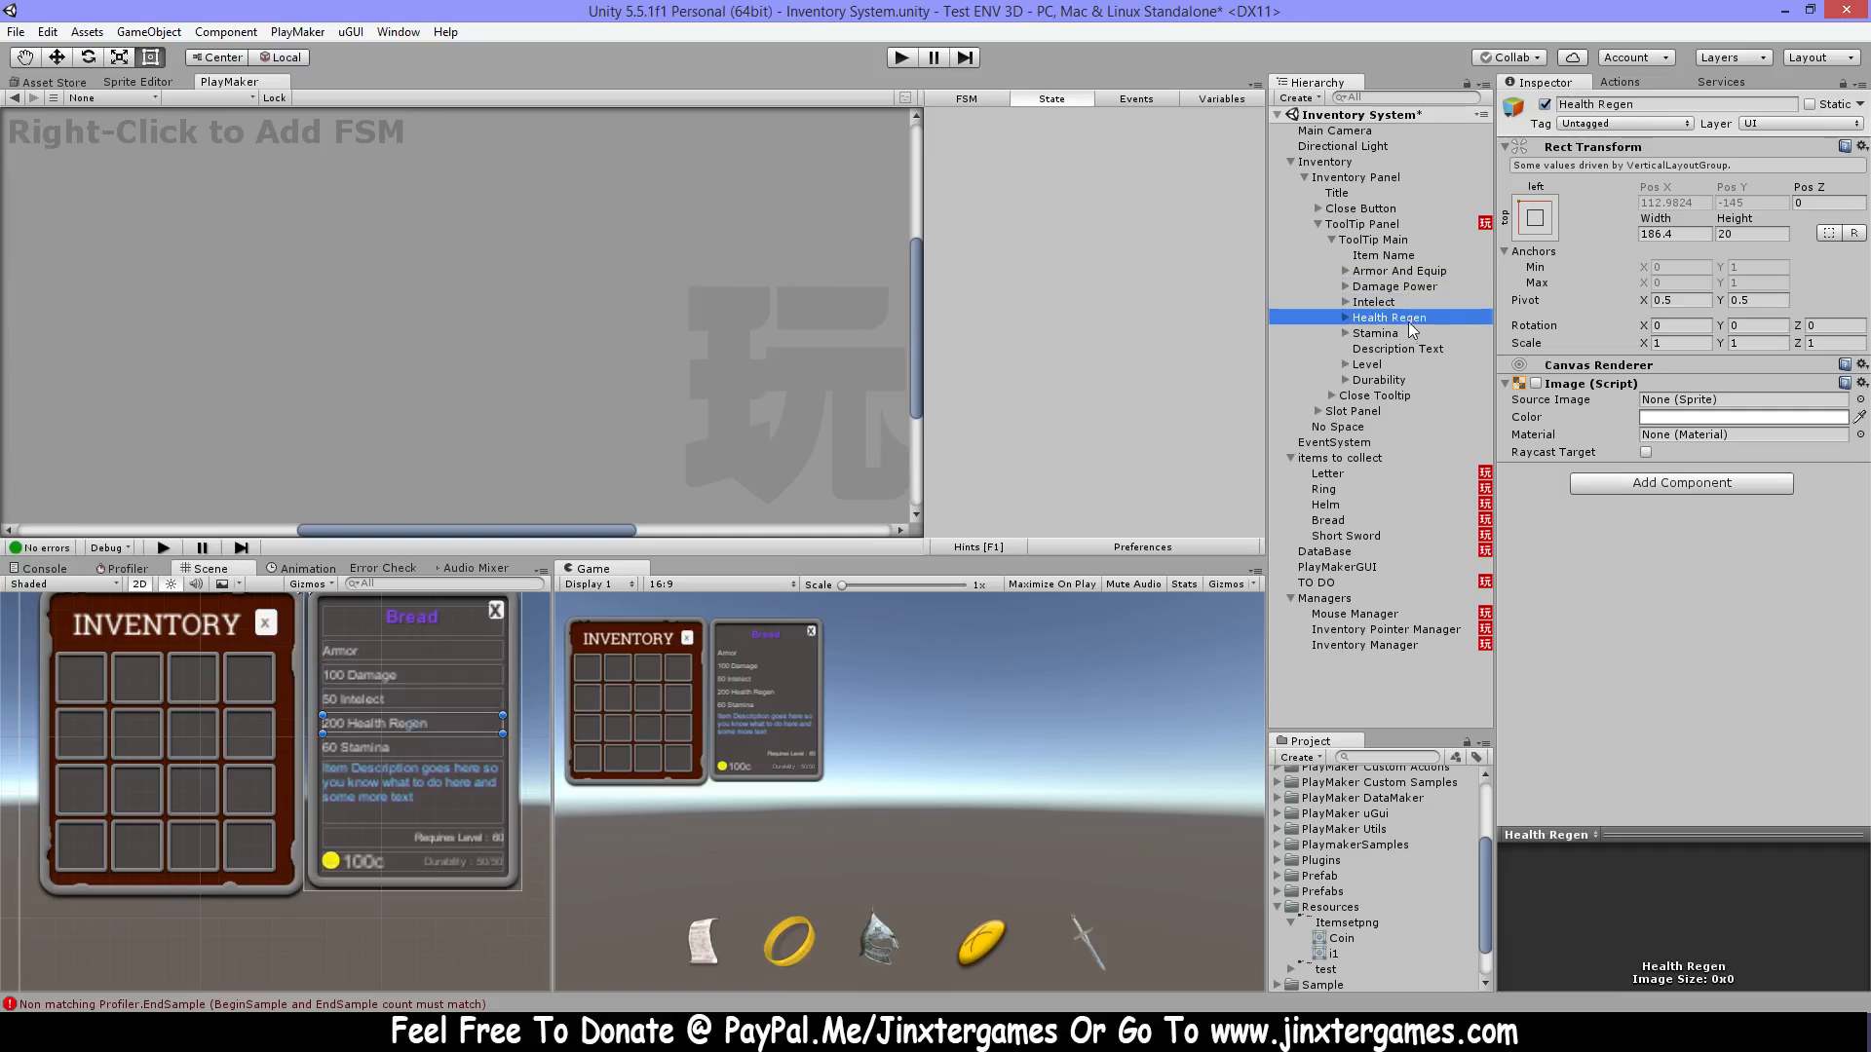
pyautogui.click(1345, 317)
pyautogui.click(1428, 334)
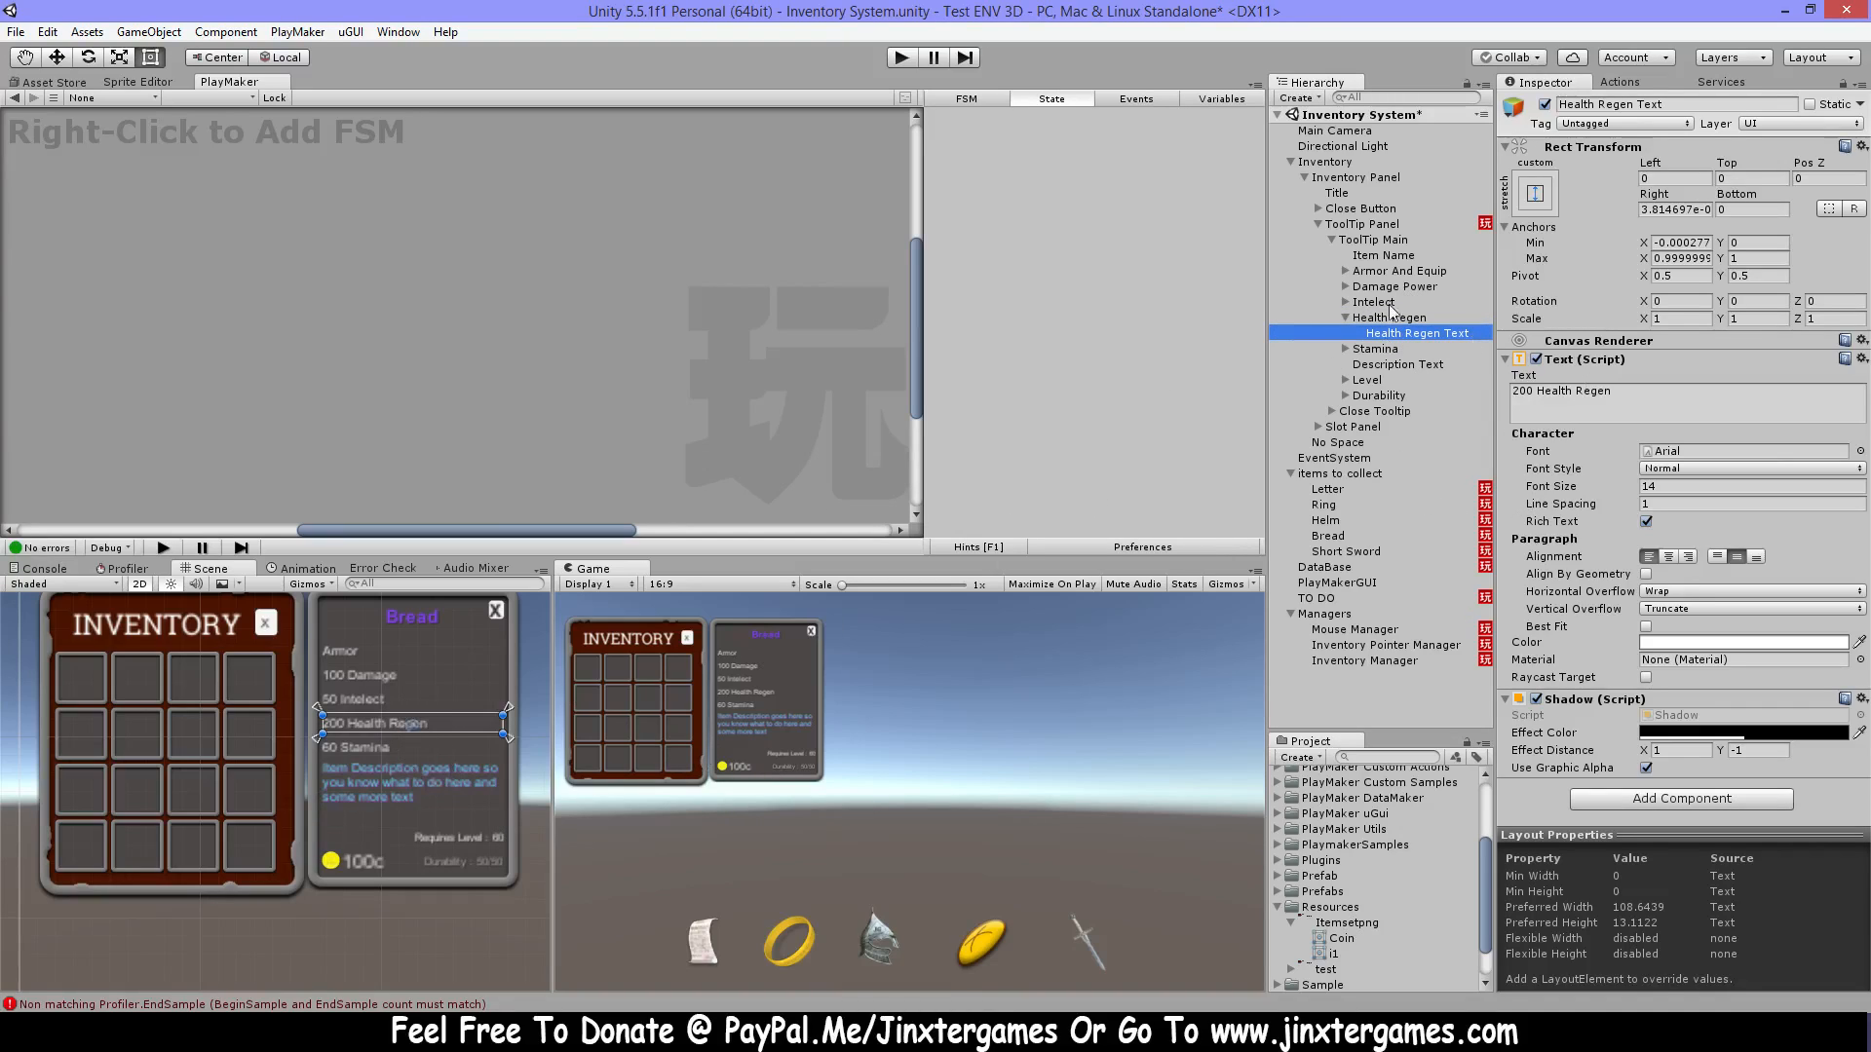
pyautogui.click(1346, 319)
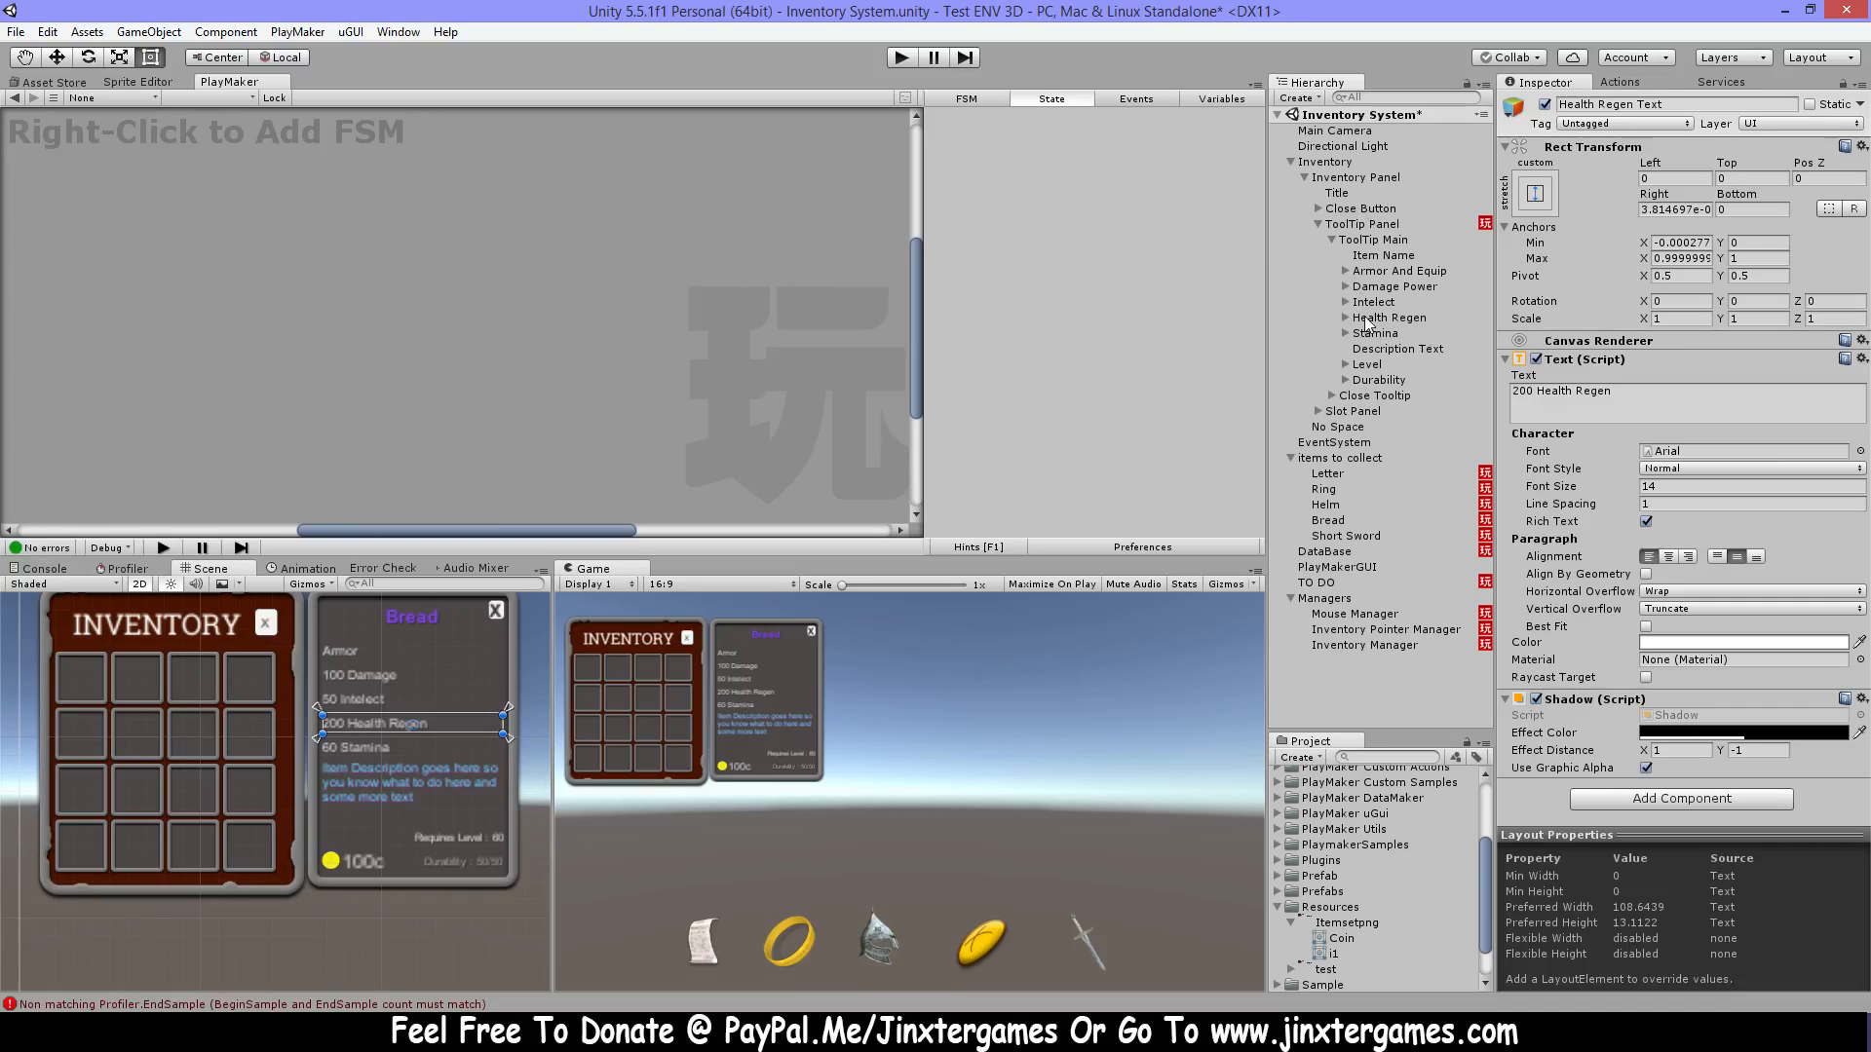
pyautogui.click(1369, 325)
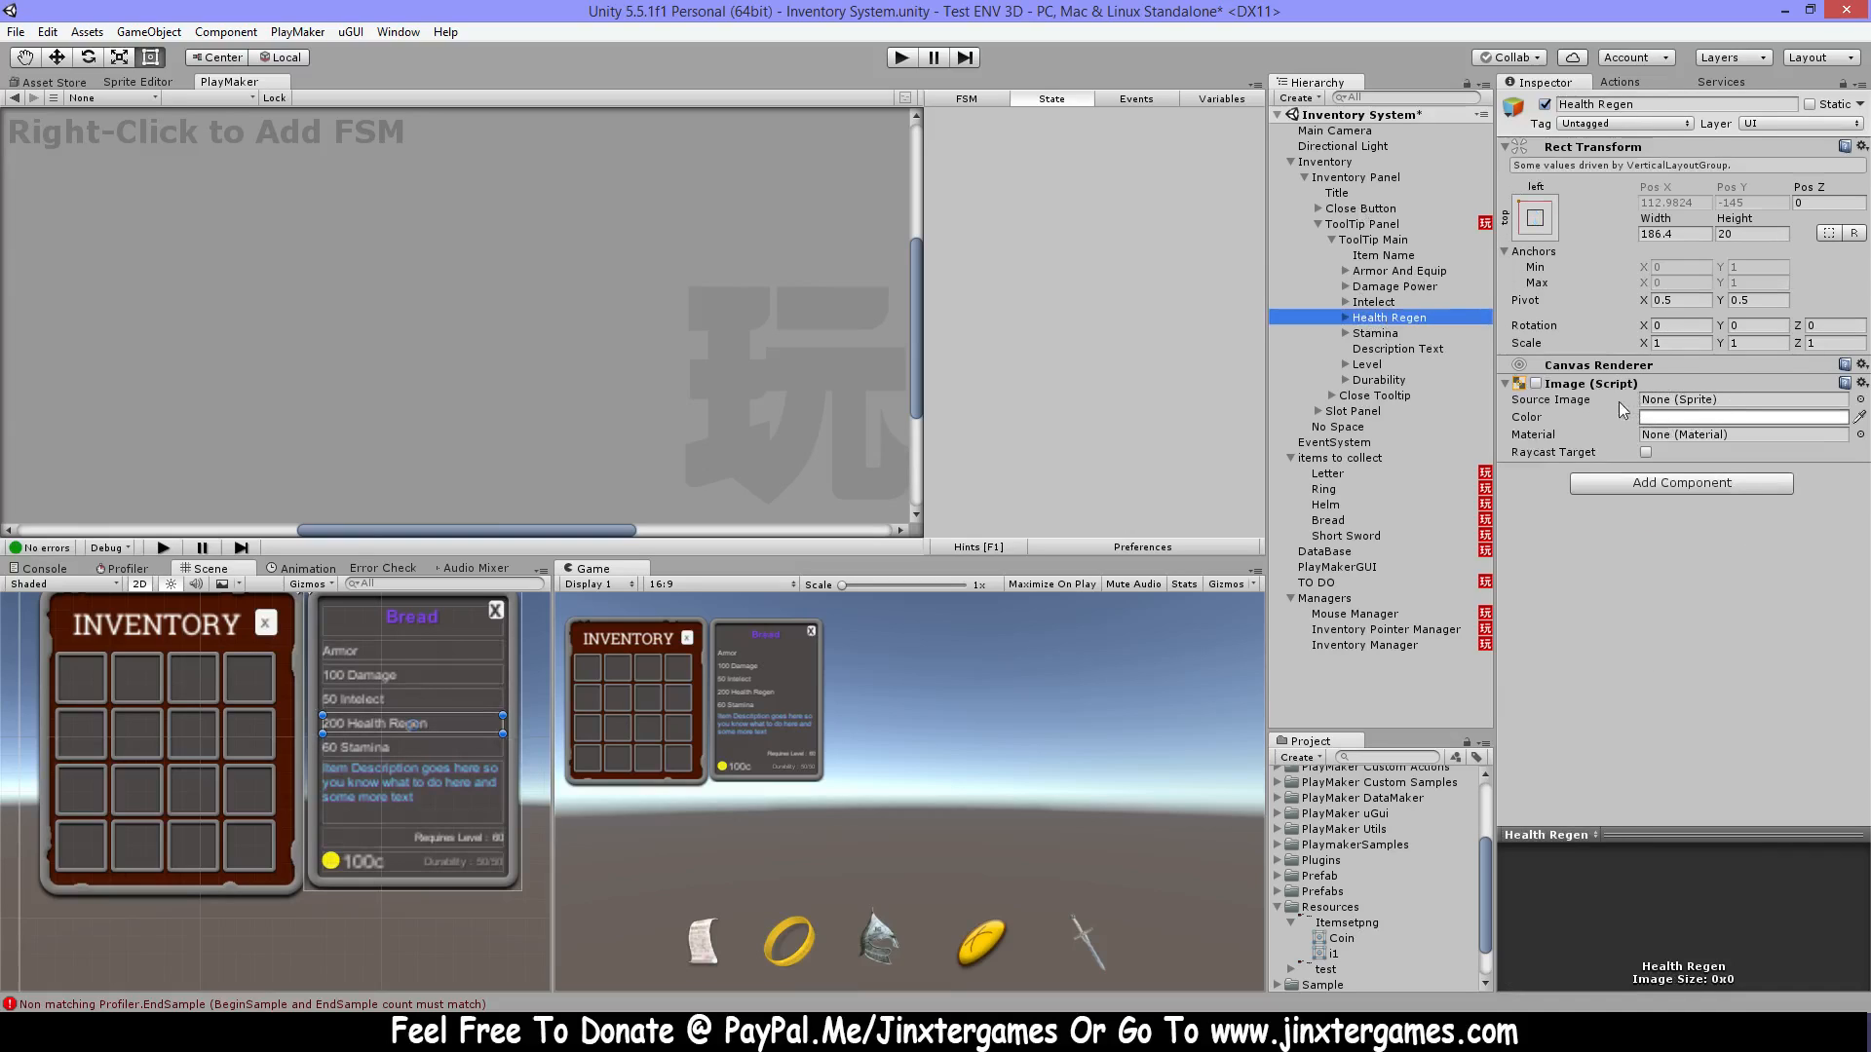
pyautogui.click(1384, 335)
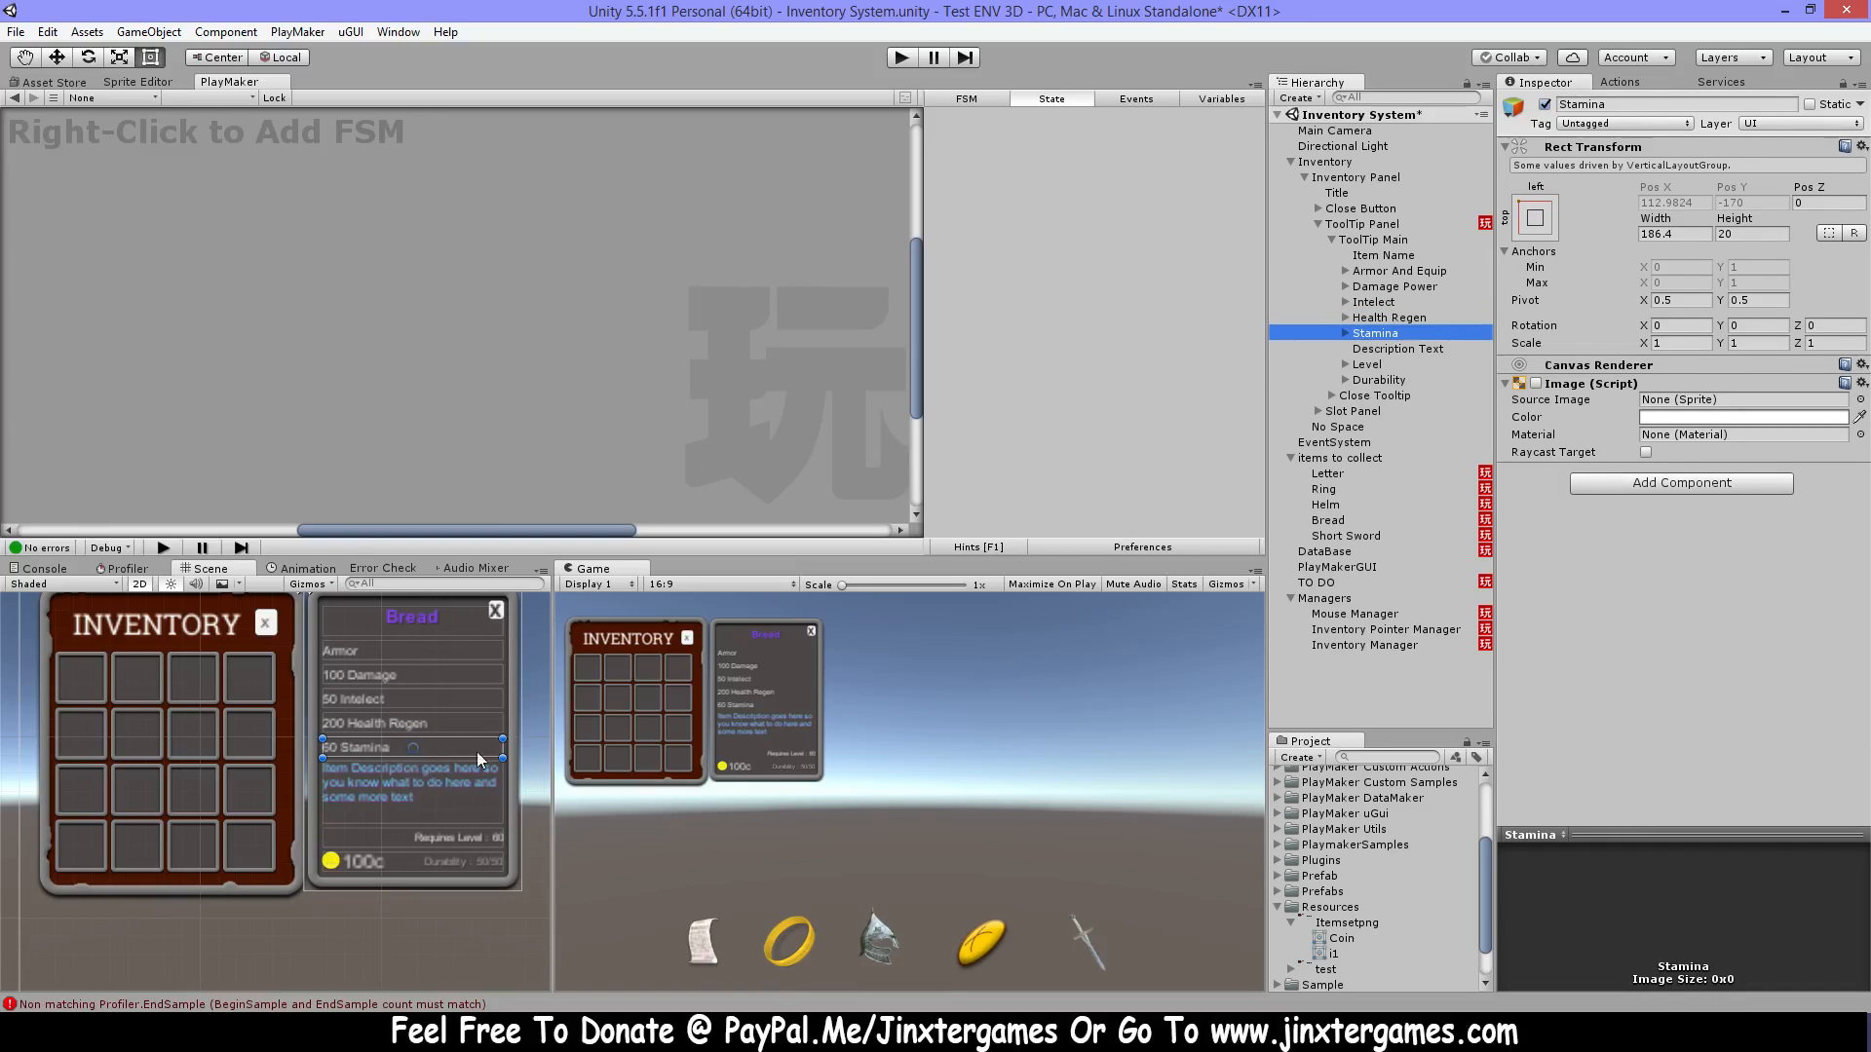
# Review Description Text's components, try extra lines starting with "tryerey" in its text, and delete them again.
pyautogui.click(1397, 350)
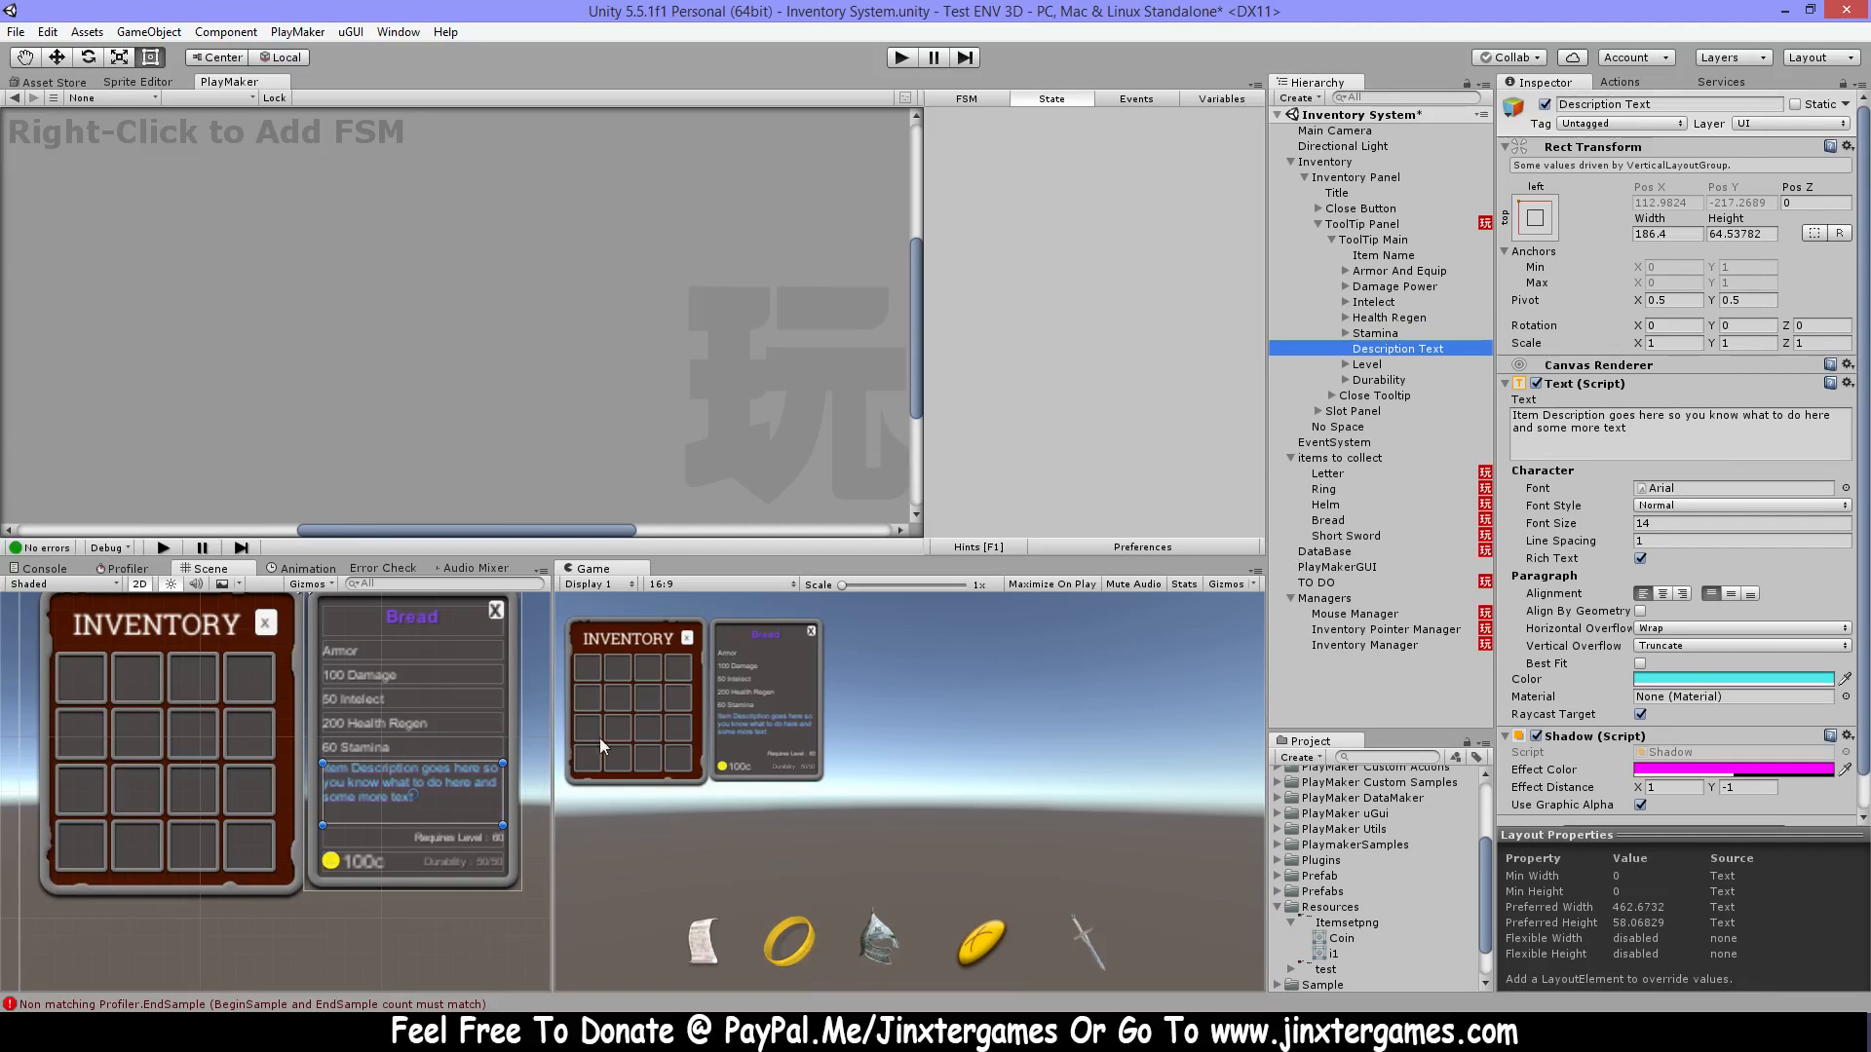
pyautogui.scroll(-2, 1729, 593)
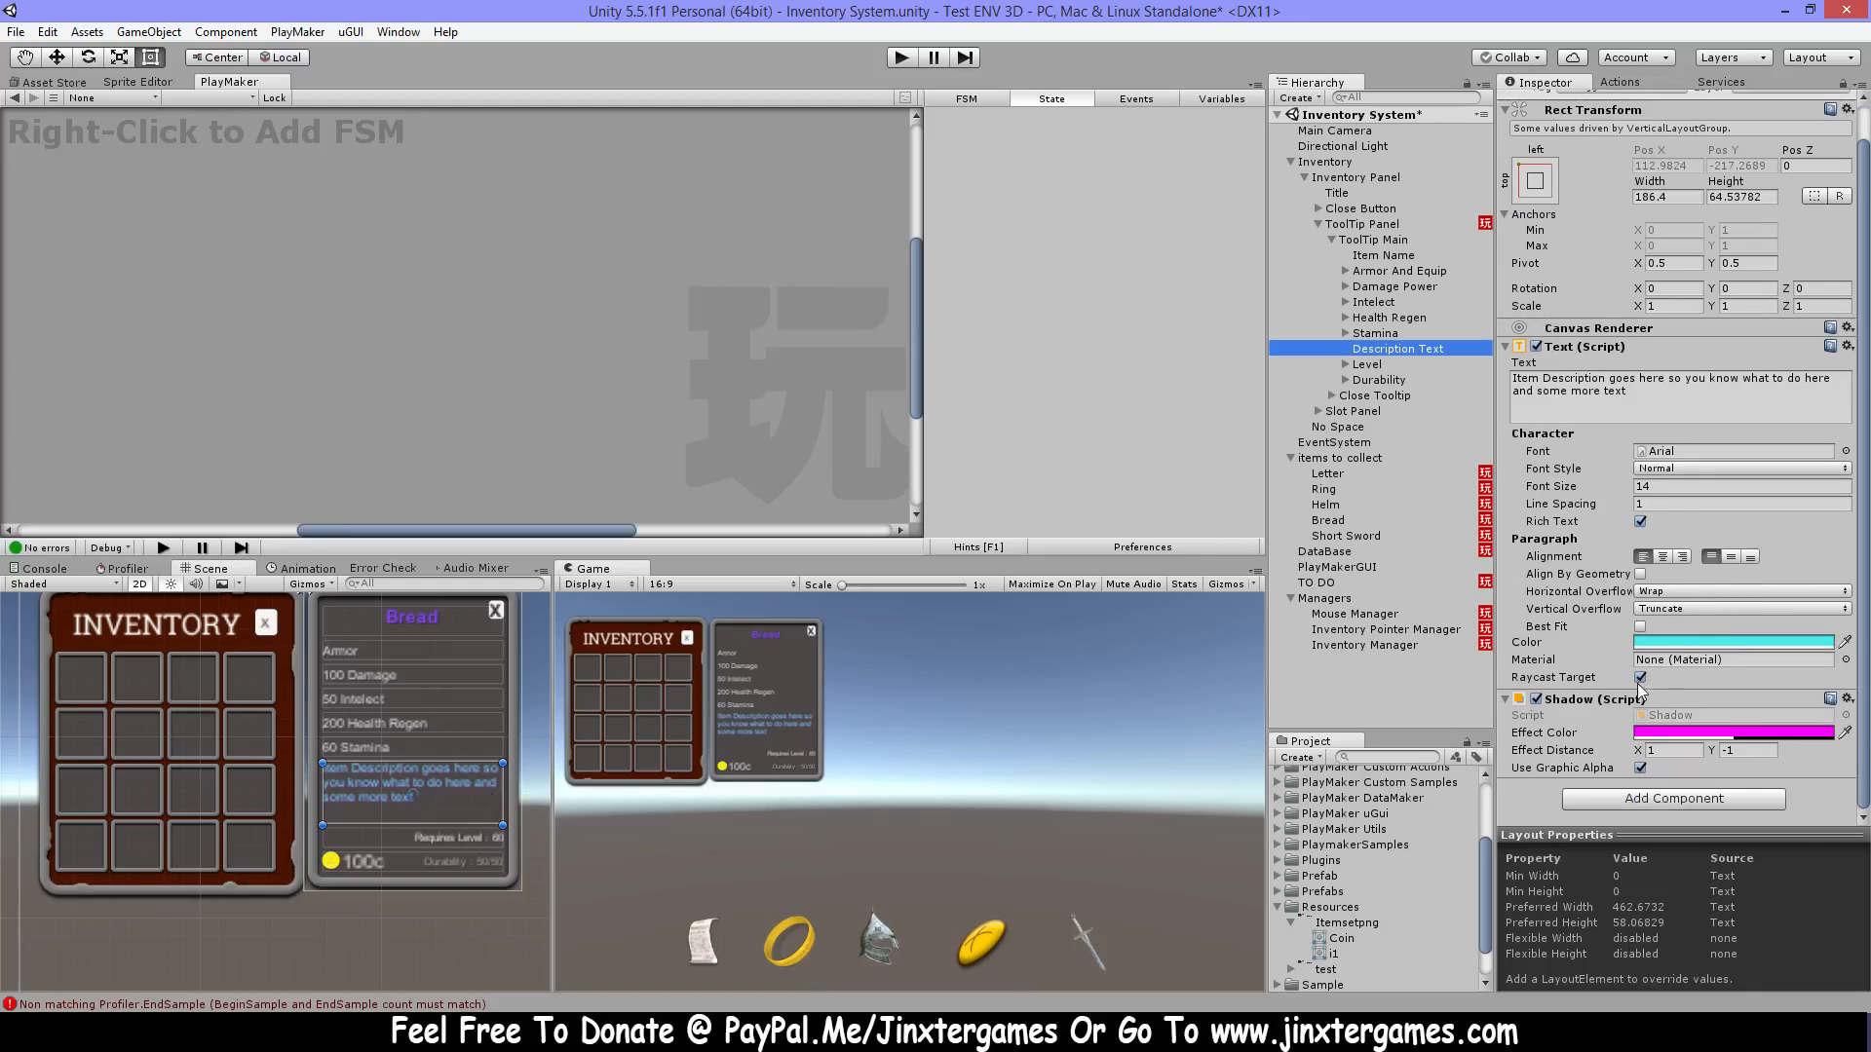
pyautogui.scroll(2, 1636, 449)
pyautogui.click(1636, 449)
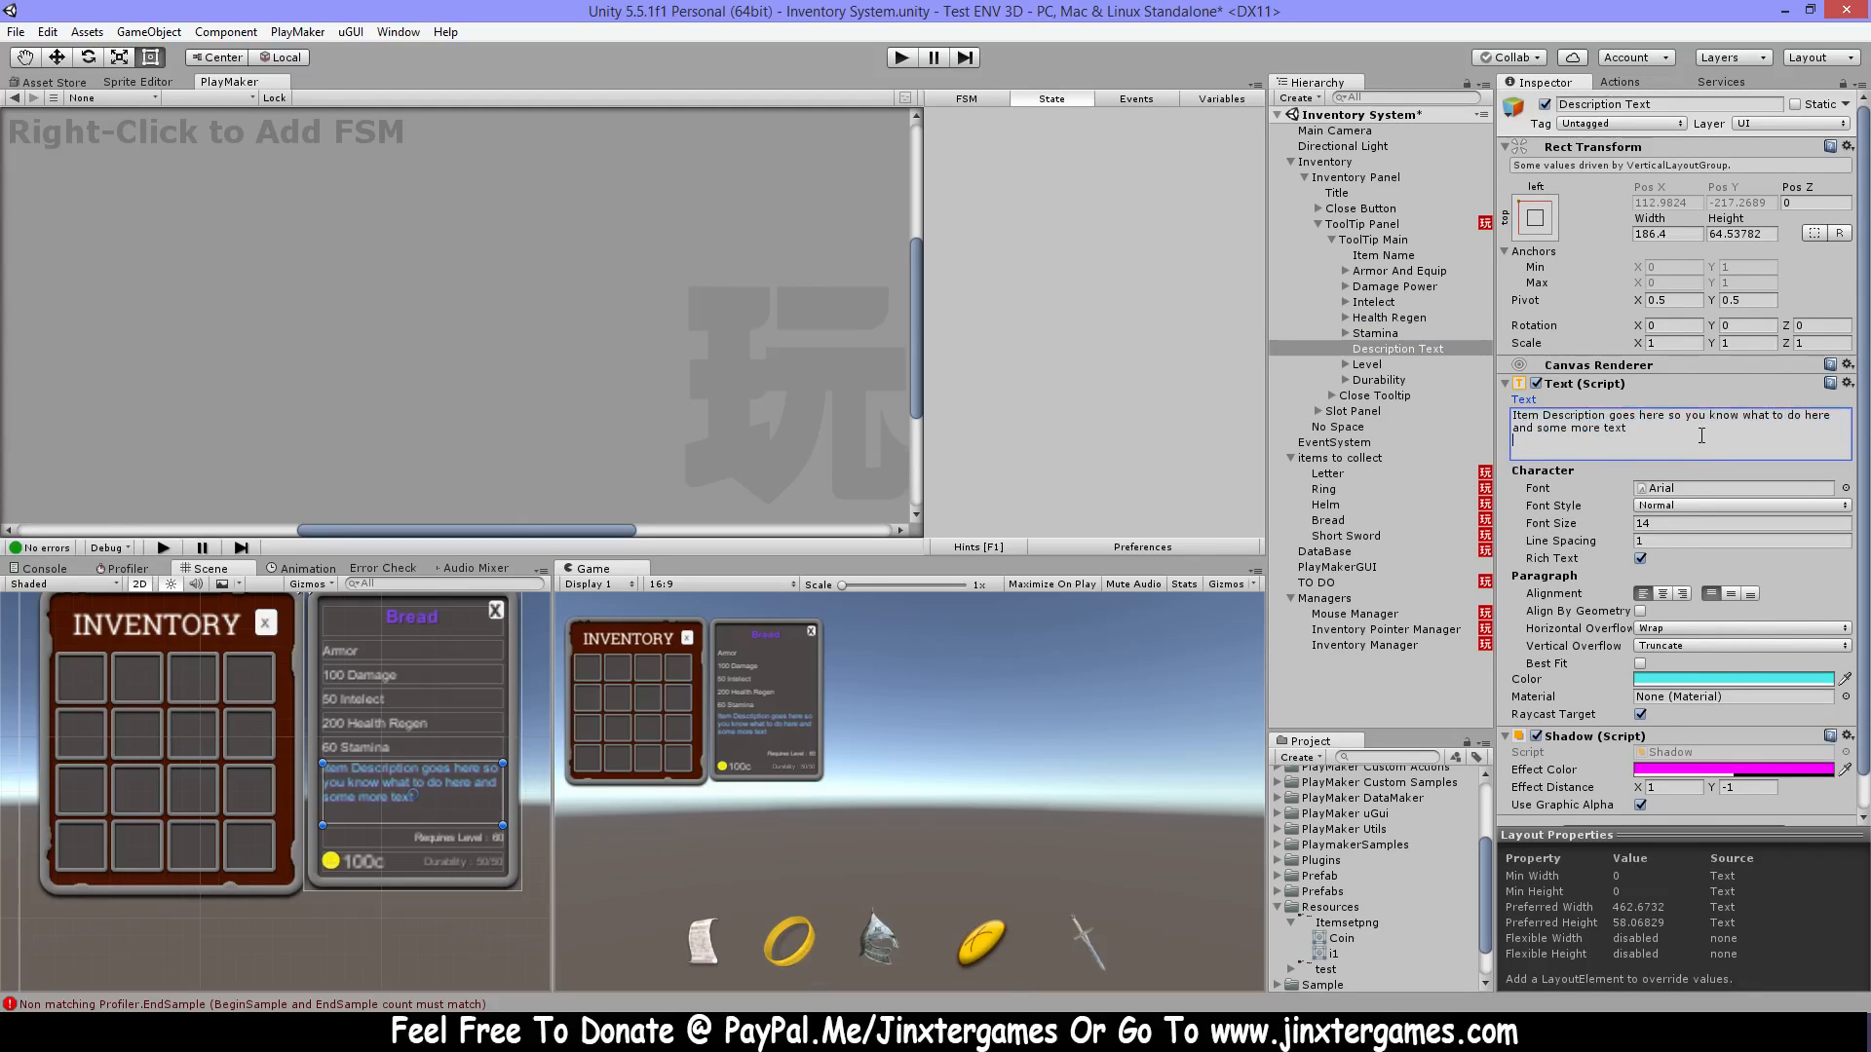
pyautogui.write('tryerey')
pyautogui.press('Return')
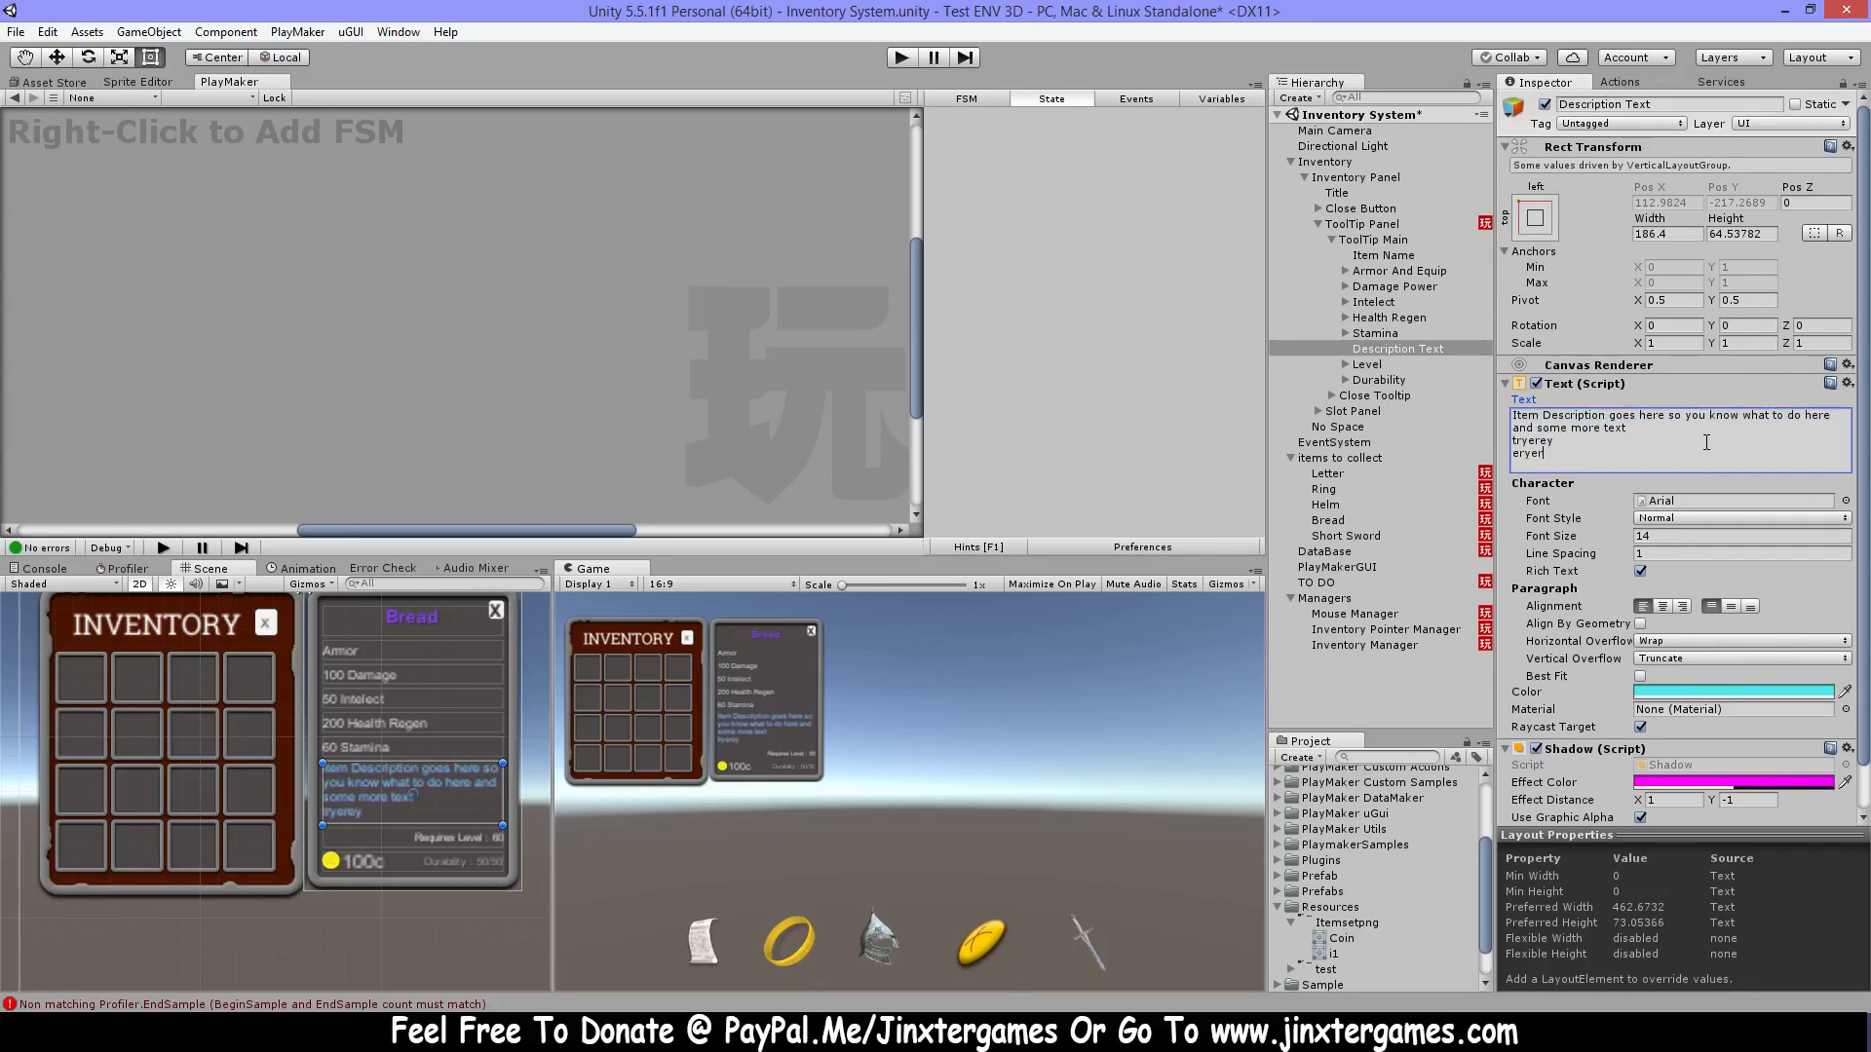
pyautogui.press('BackSpace')
pyautogui.press('BackSpace')
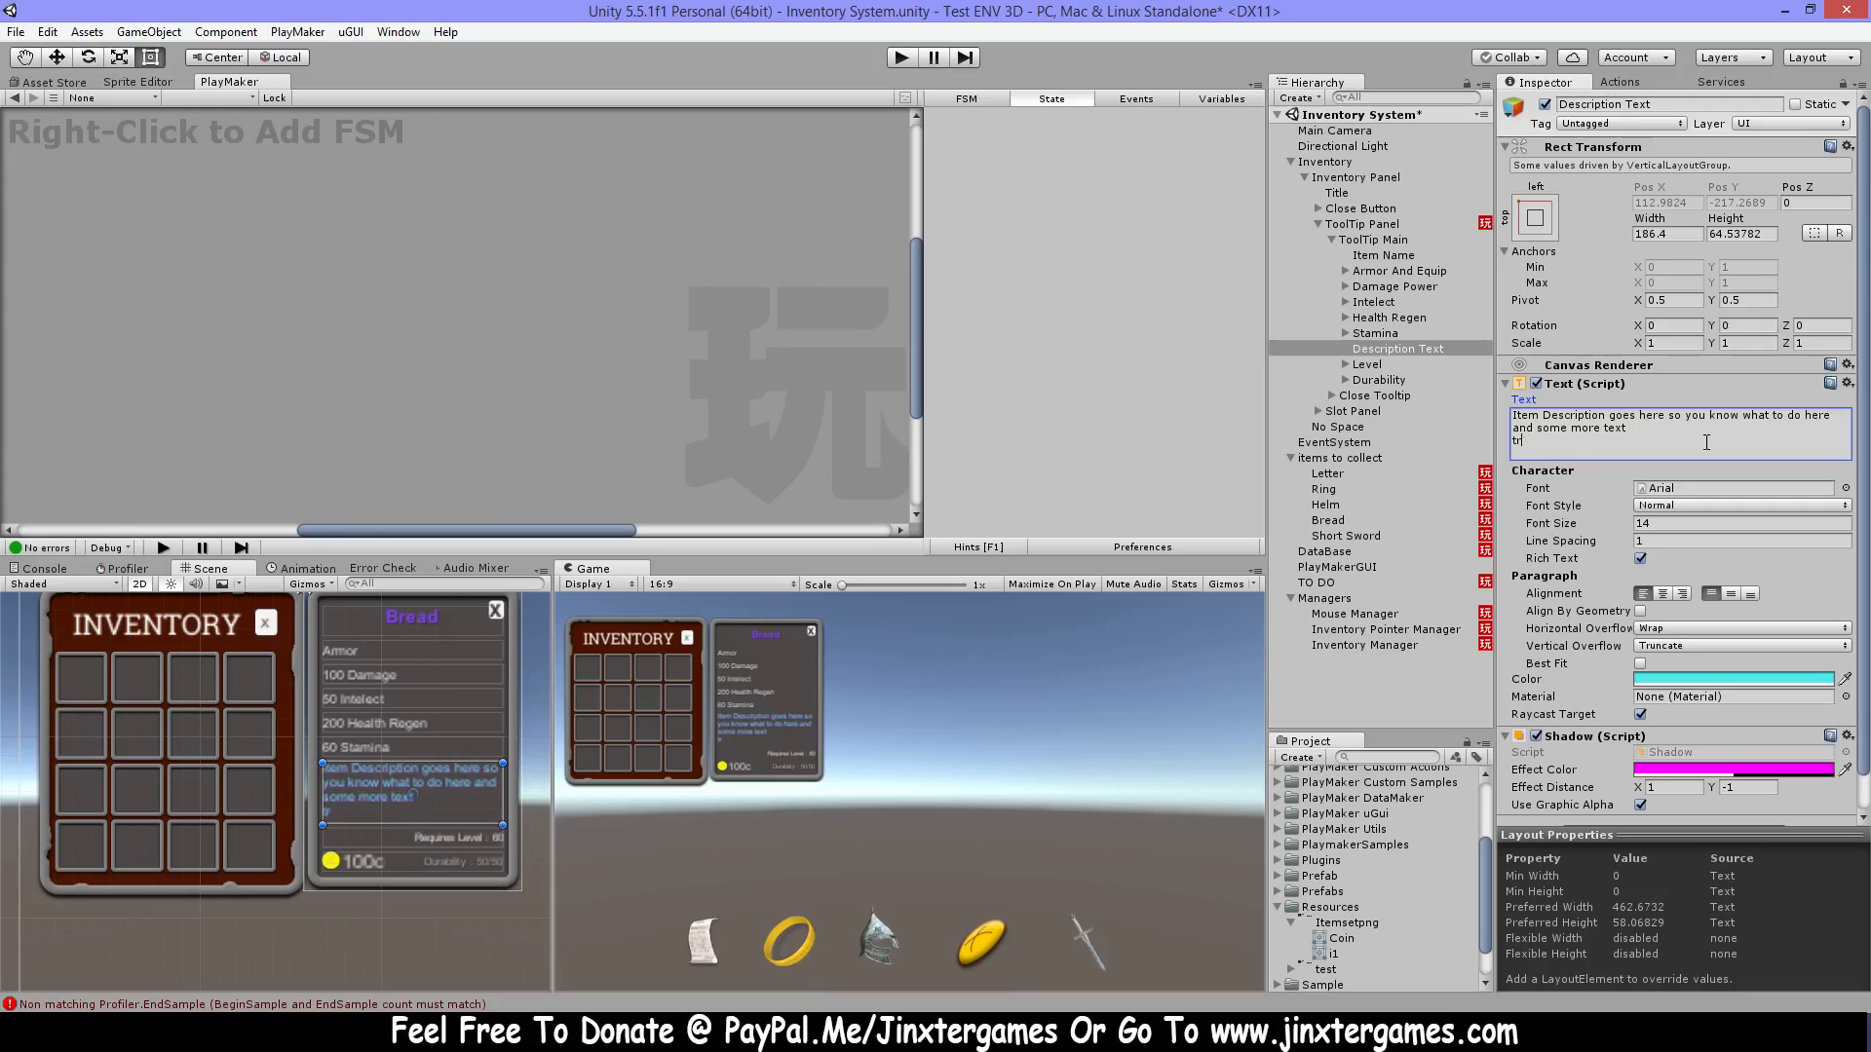
pyautogui.press('BackSpace')
pyautogui.press('BackSpace')
pyautogui.press('BackSpace')
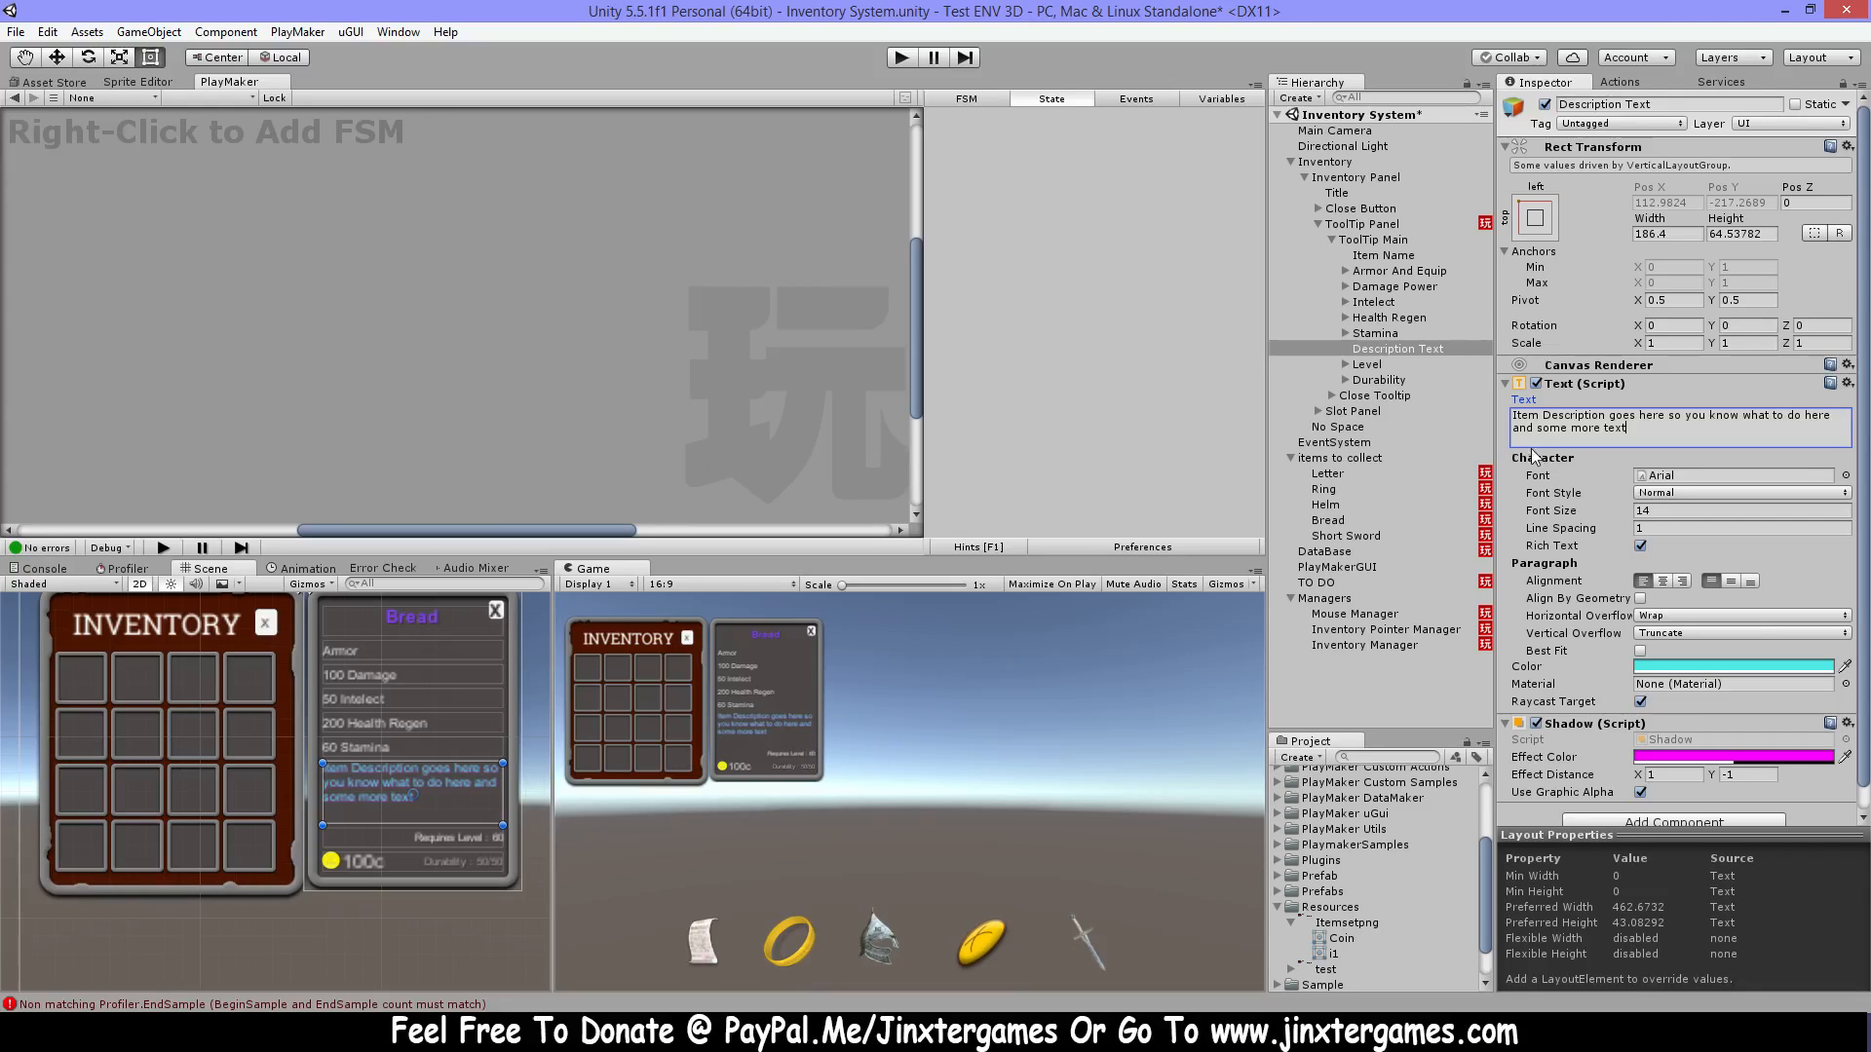
# Examine the Level and Durability rows and the Rotate action in the Coin image FSM under Durability.
pyautogui.click(1379, 364)
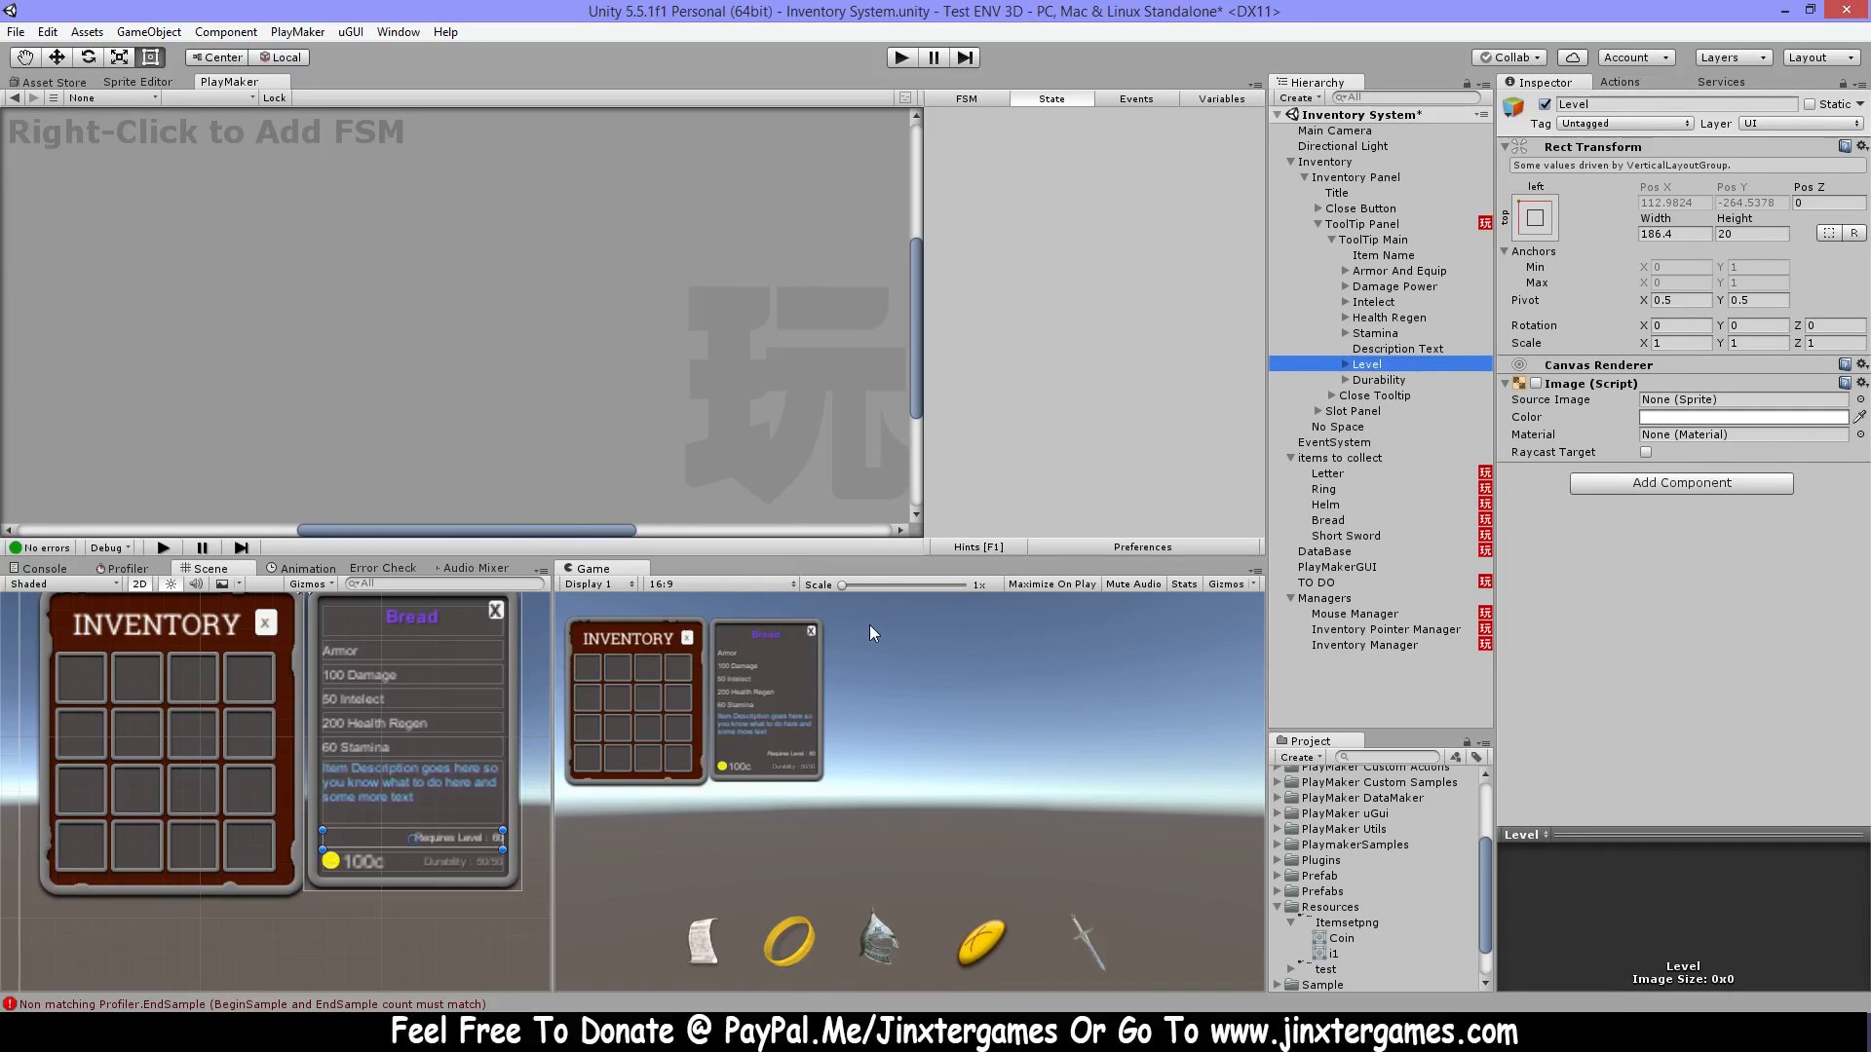
pyautogui.click(1401, 382)
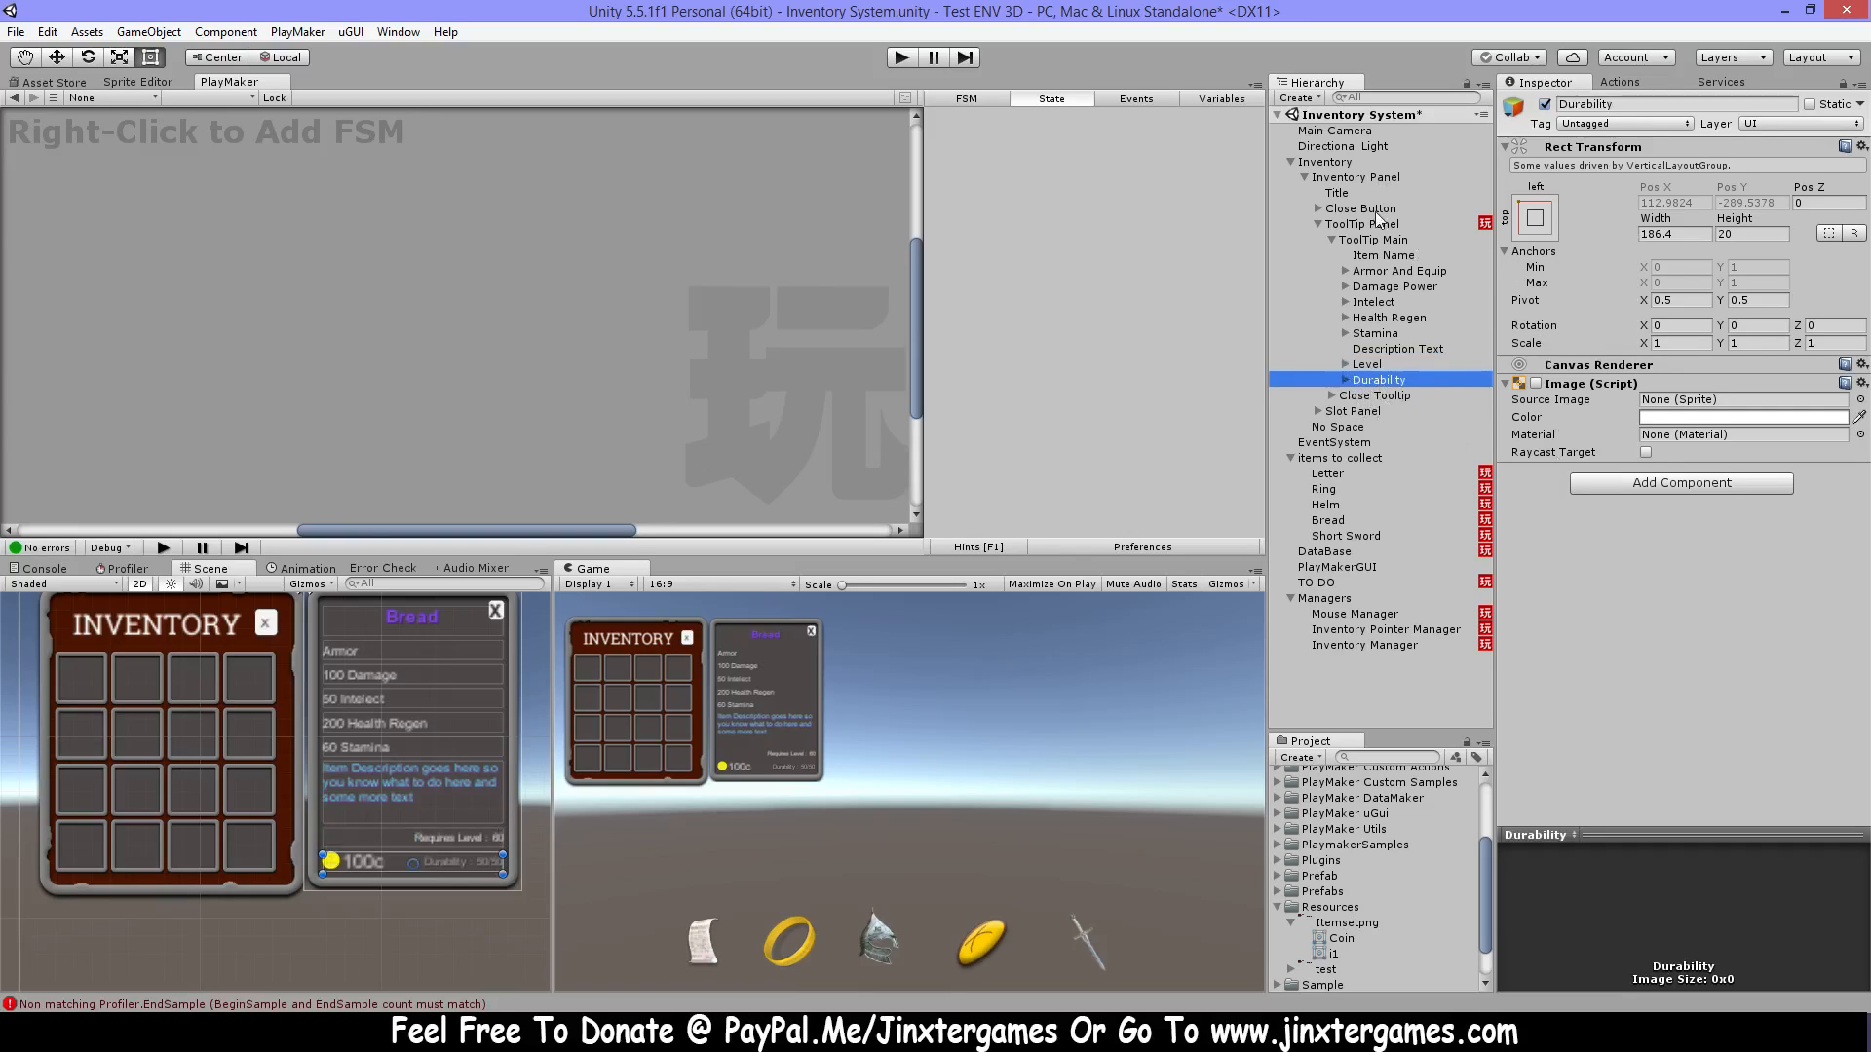
pyautogui.click(1346, 380)
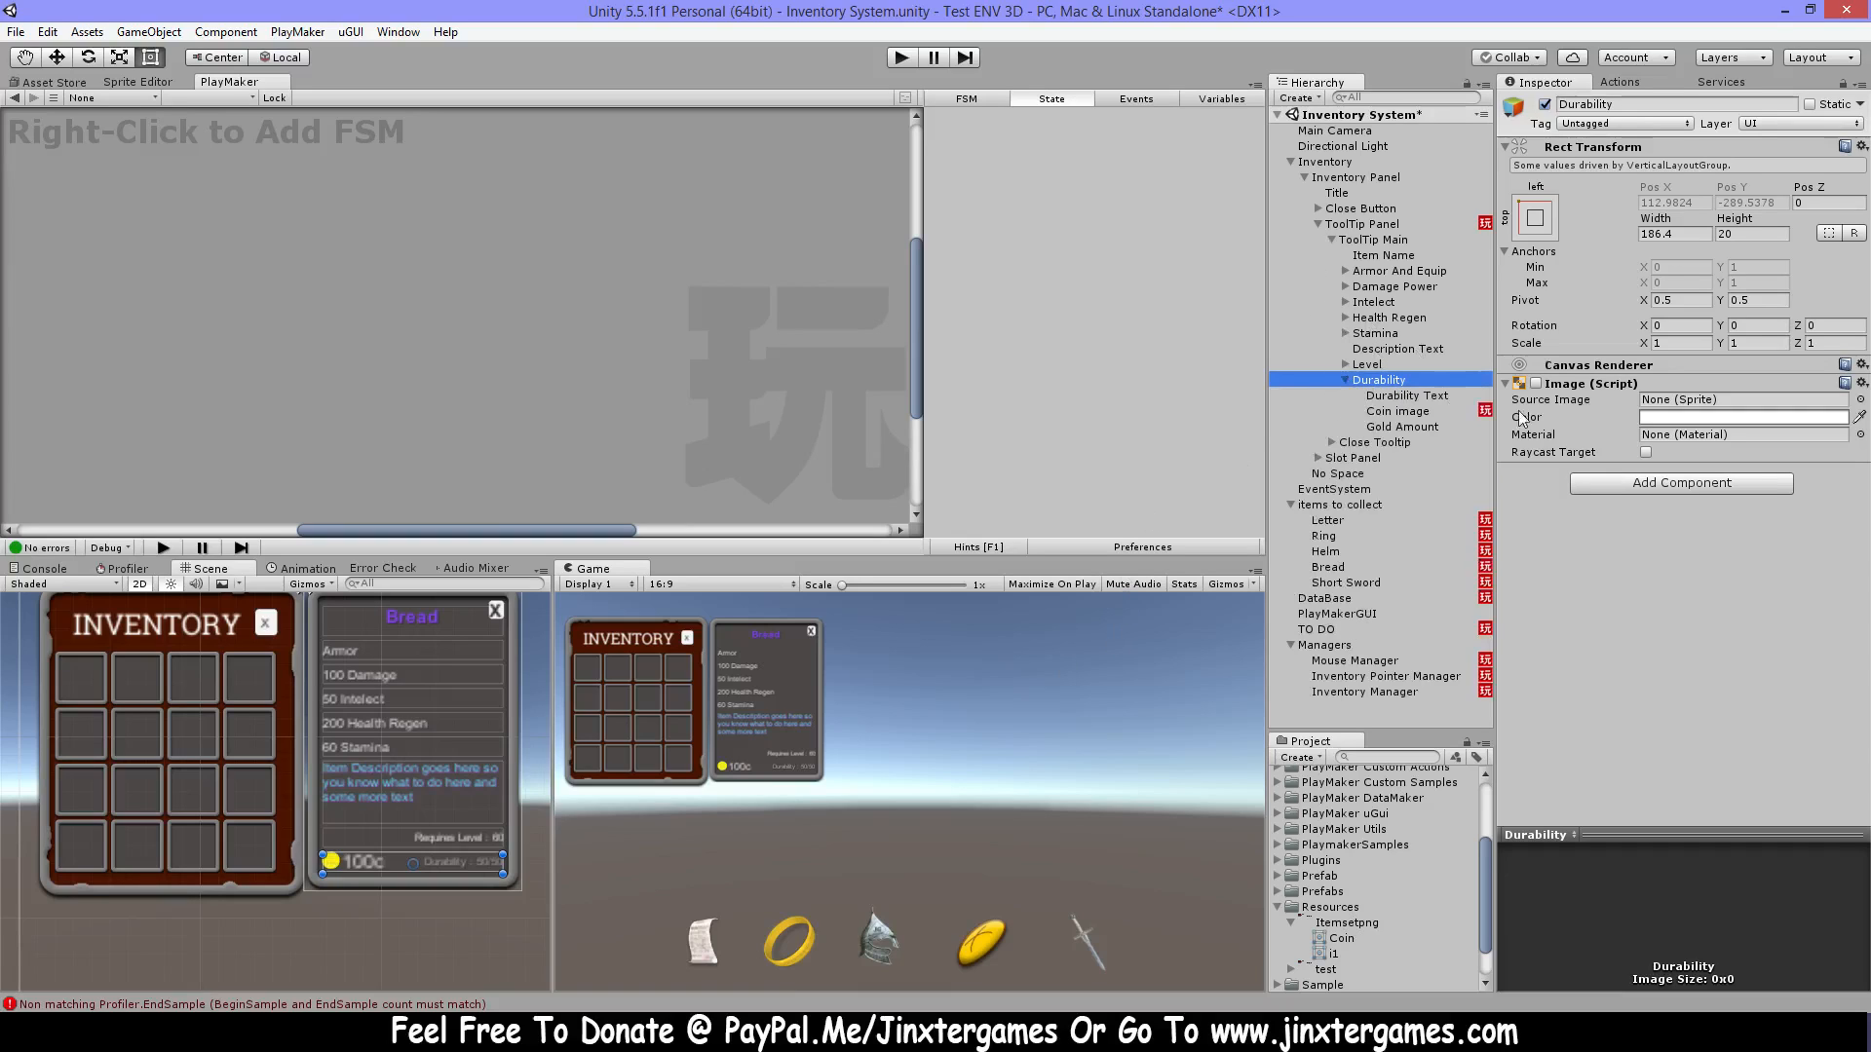
pyautogui.click(1395, 413)
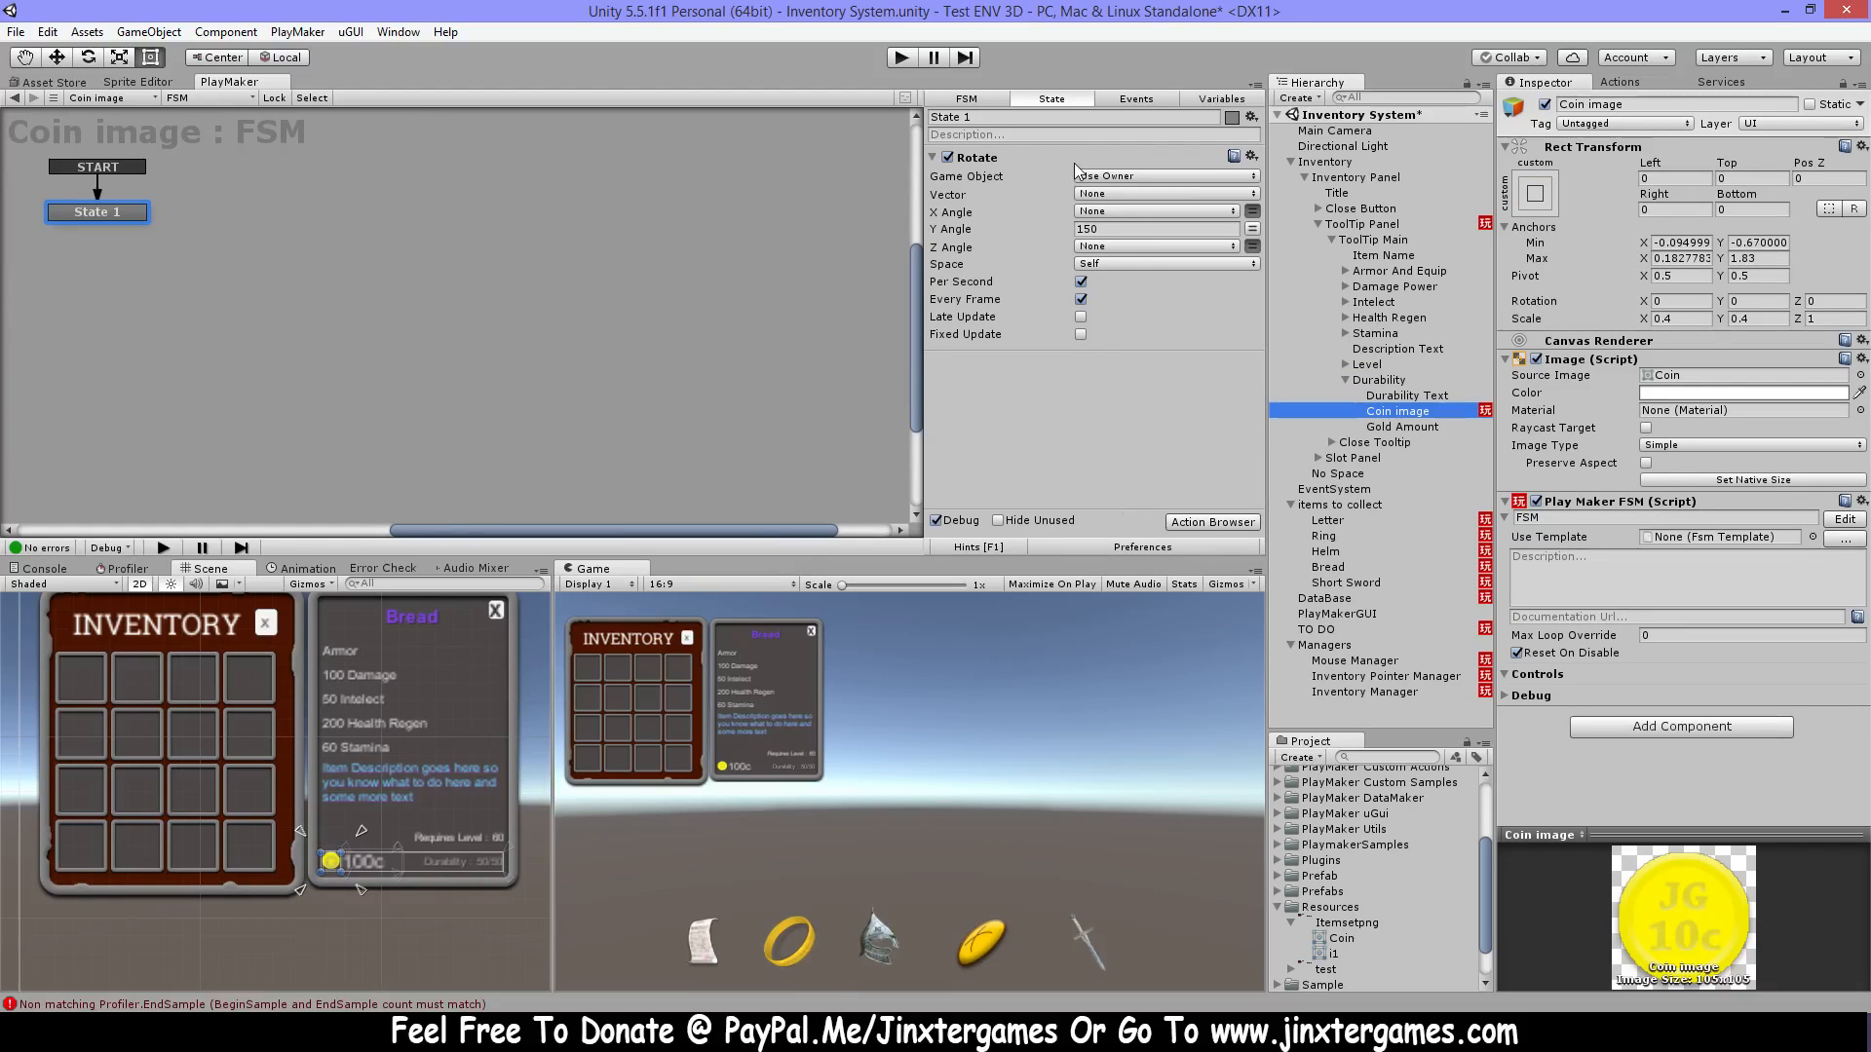
# Run the scene briefly to test the Coin image FSM's rotation, stop it, and leave Durability expanded.
pyautogui.click(904, 58)
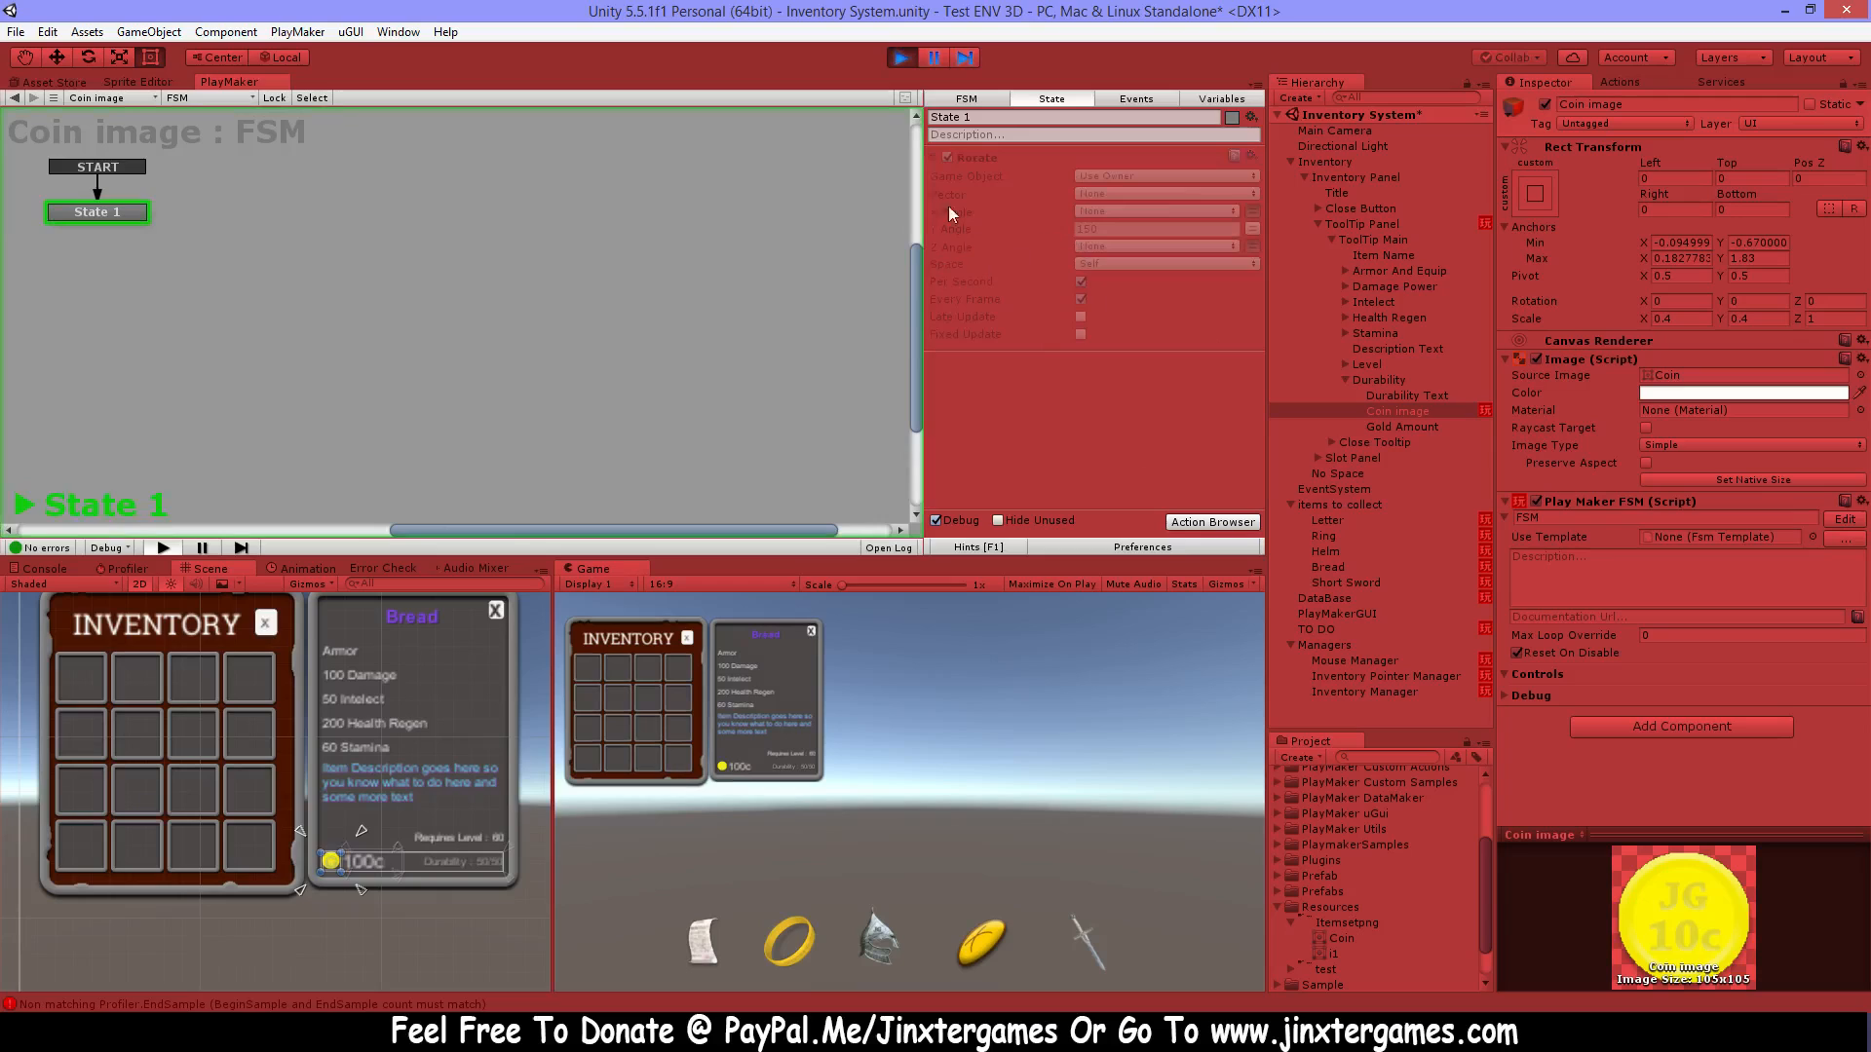
pyautogui.click(901, 58)
pyautogui.click(1343, 380)
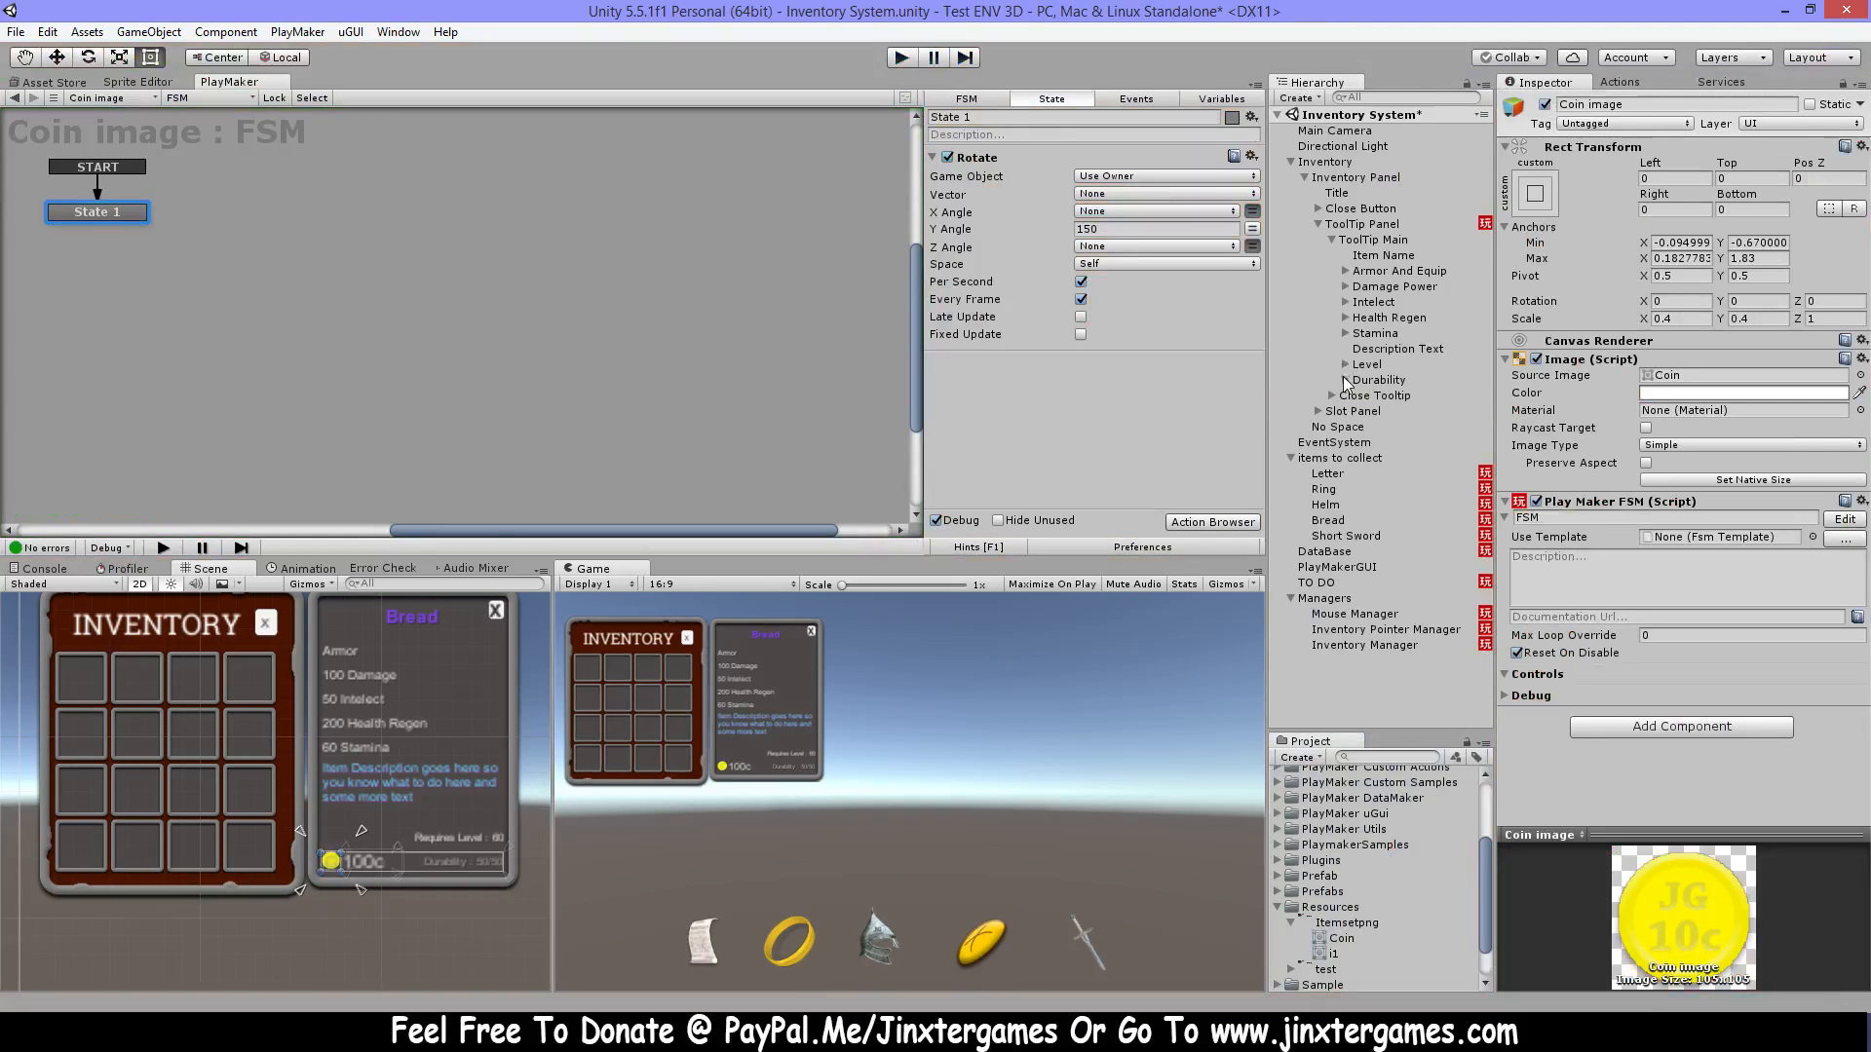
pyautogui.click(1346, 380)
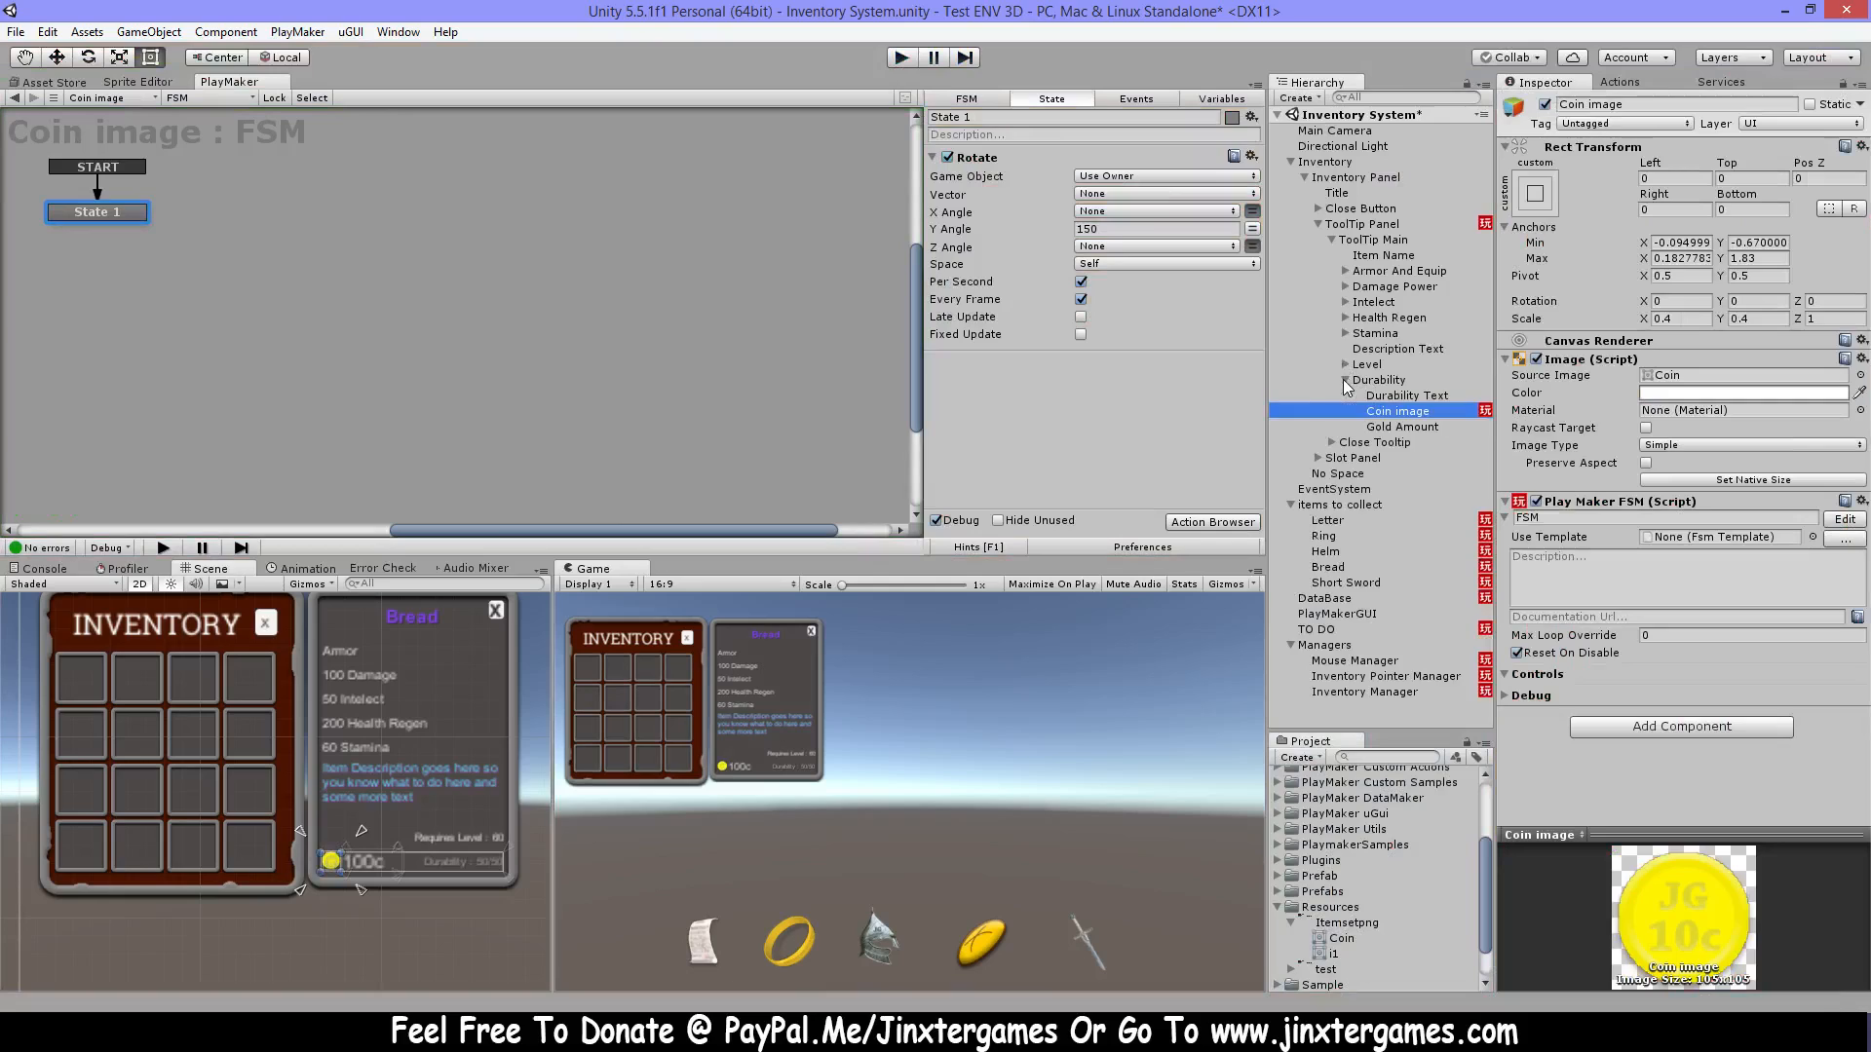
# Examine Durability Text, Gold Amount and the Close Tooltip button, collapsing Durability, ToolTip Main and ToolTip Panel.
pyautogui.click(1432, 396)
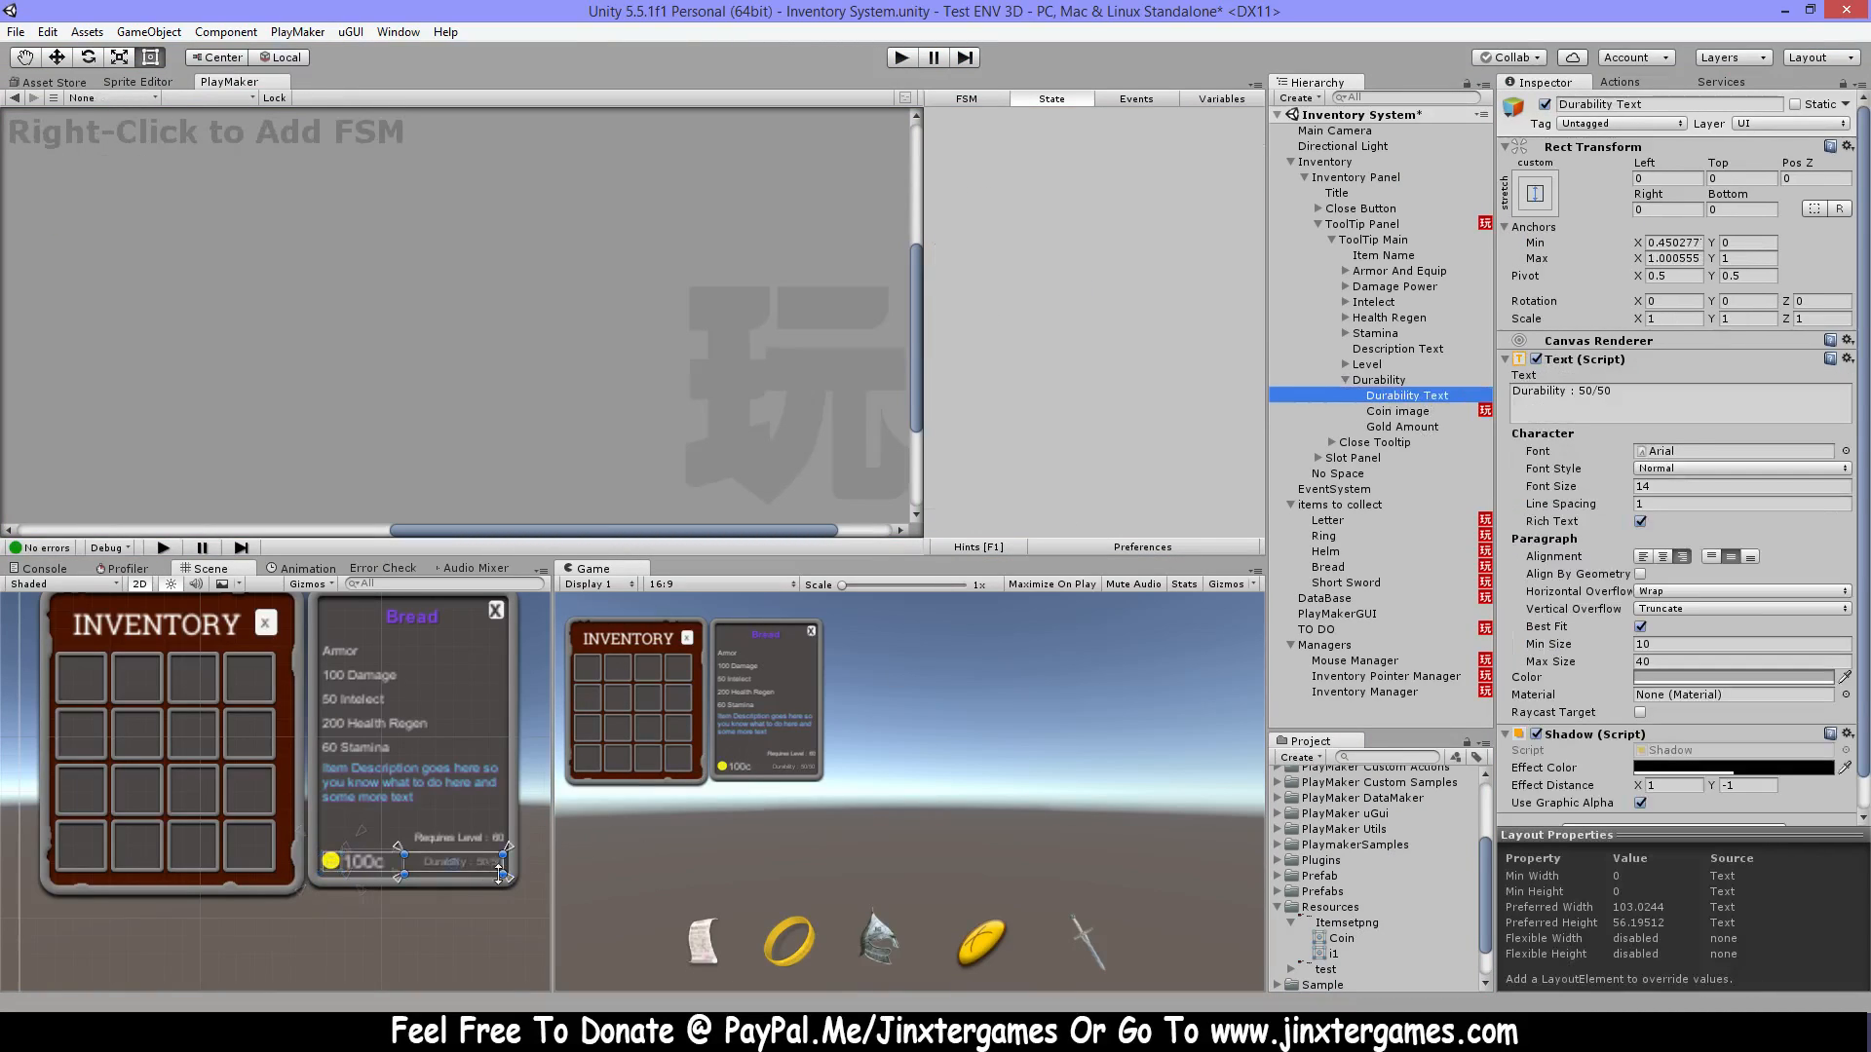
pyautogui.click(1415, 426)
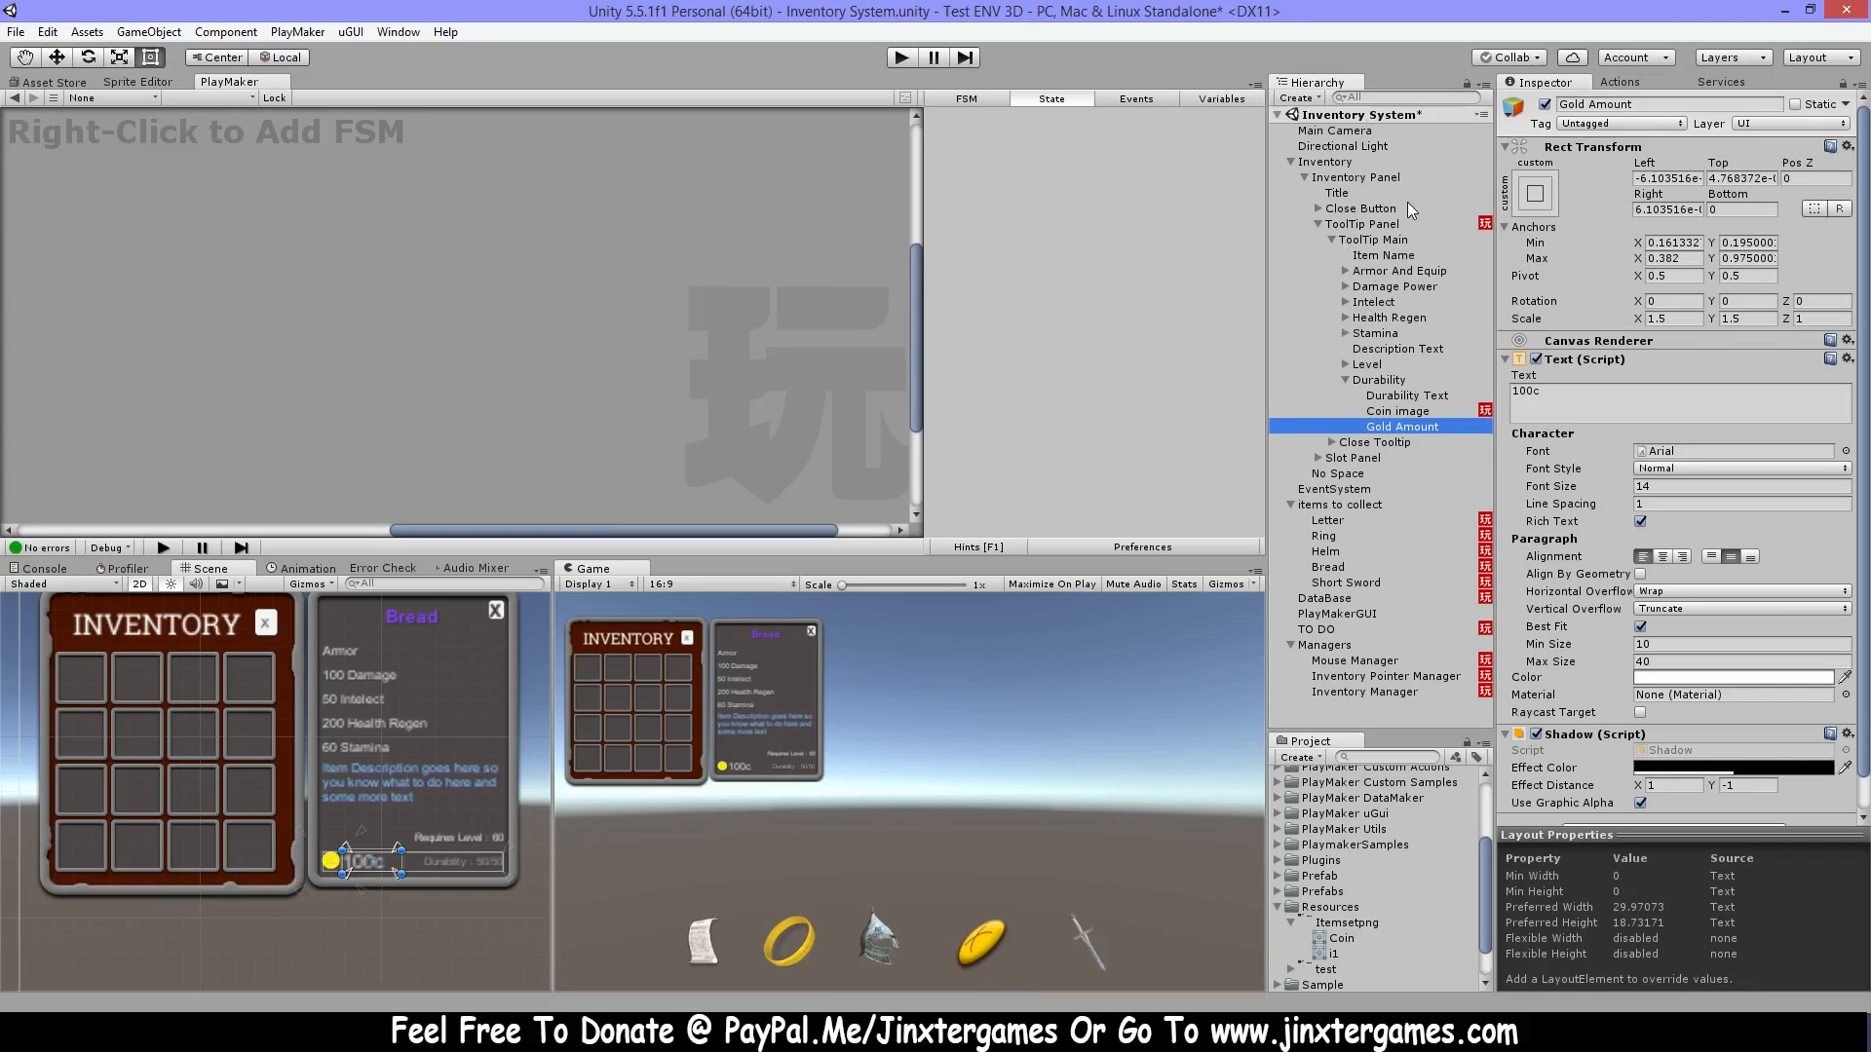
pyautogui.click(1344, 380)
pyautogui.click(1329, 240)
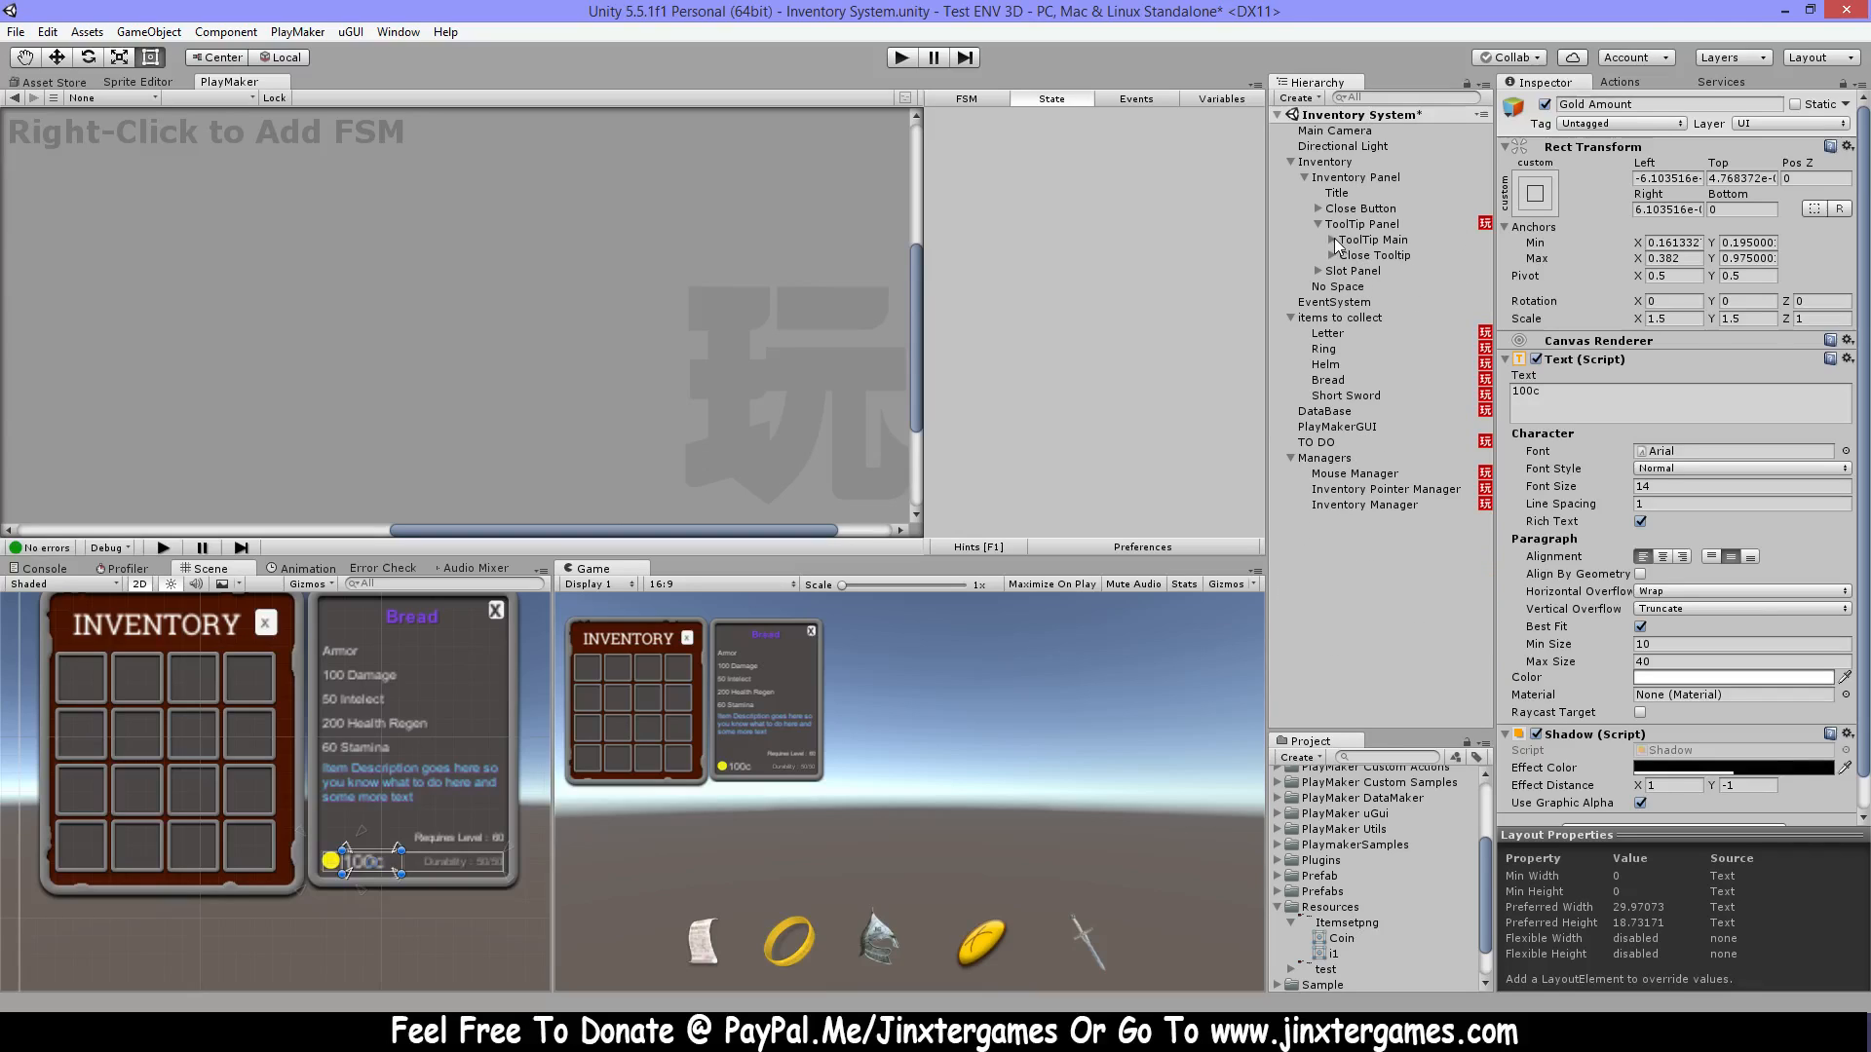
pyautogui.click(1380, 257)
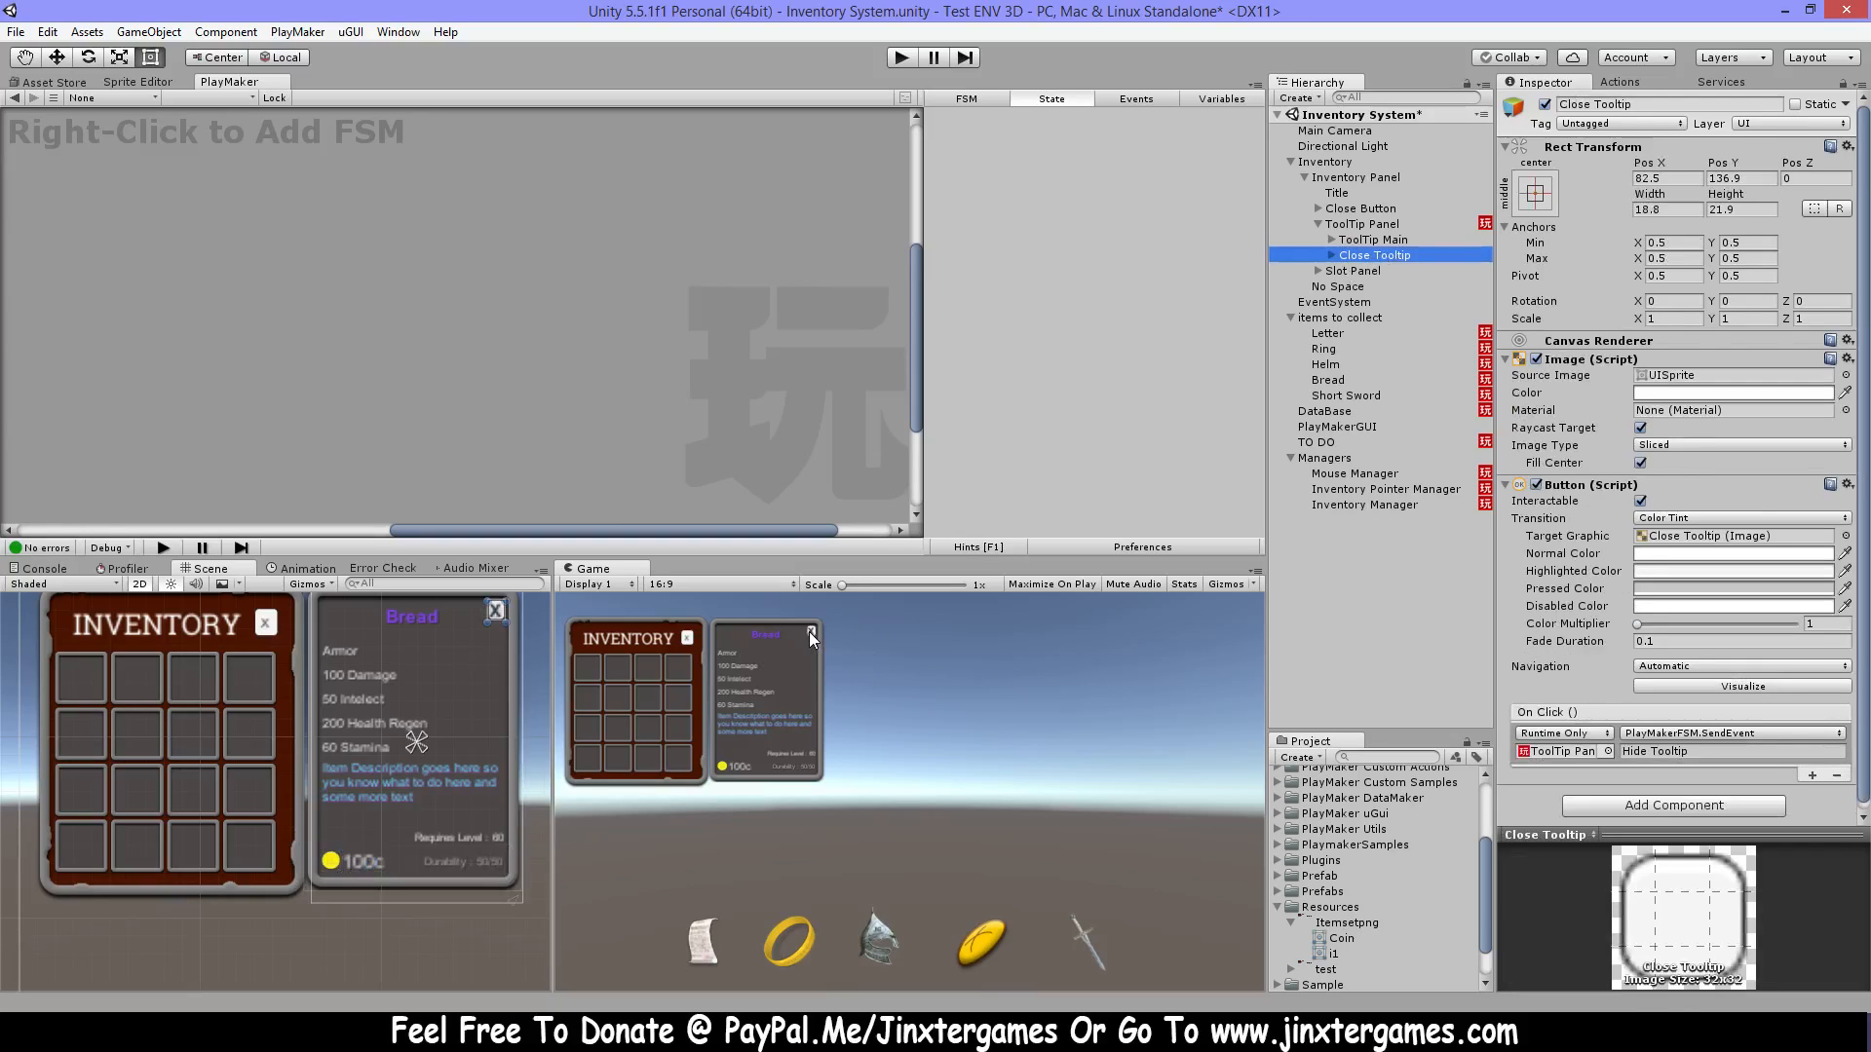
pyautogui.click(1321, 226)
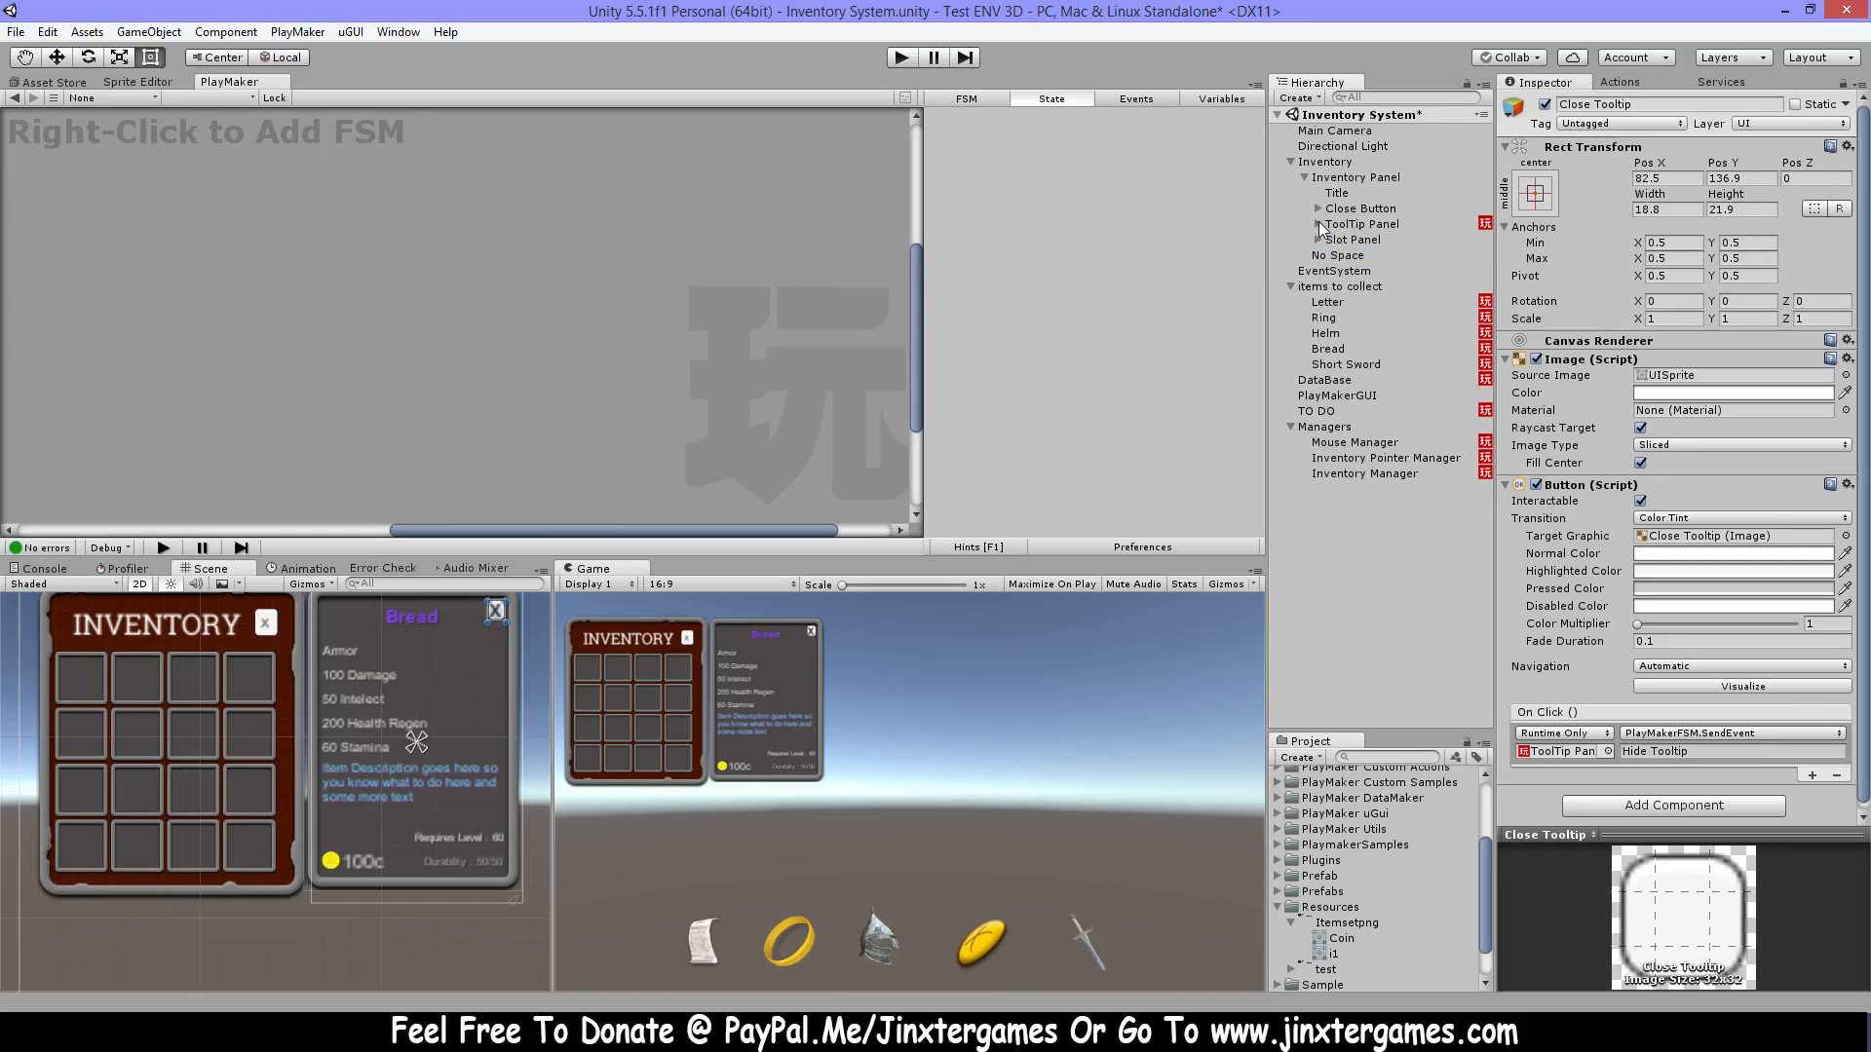
# Expand Slot Panel and examine its Grid Layout Group component and child slots.
pyautogui.click(1377, 243)
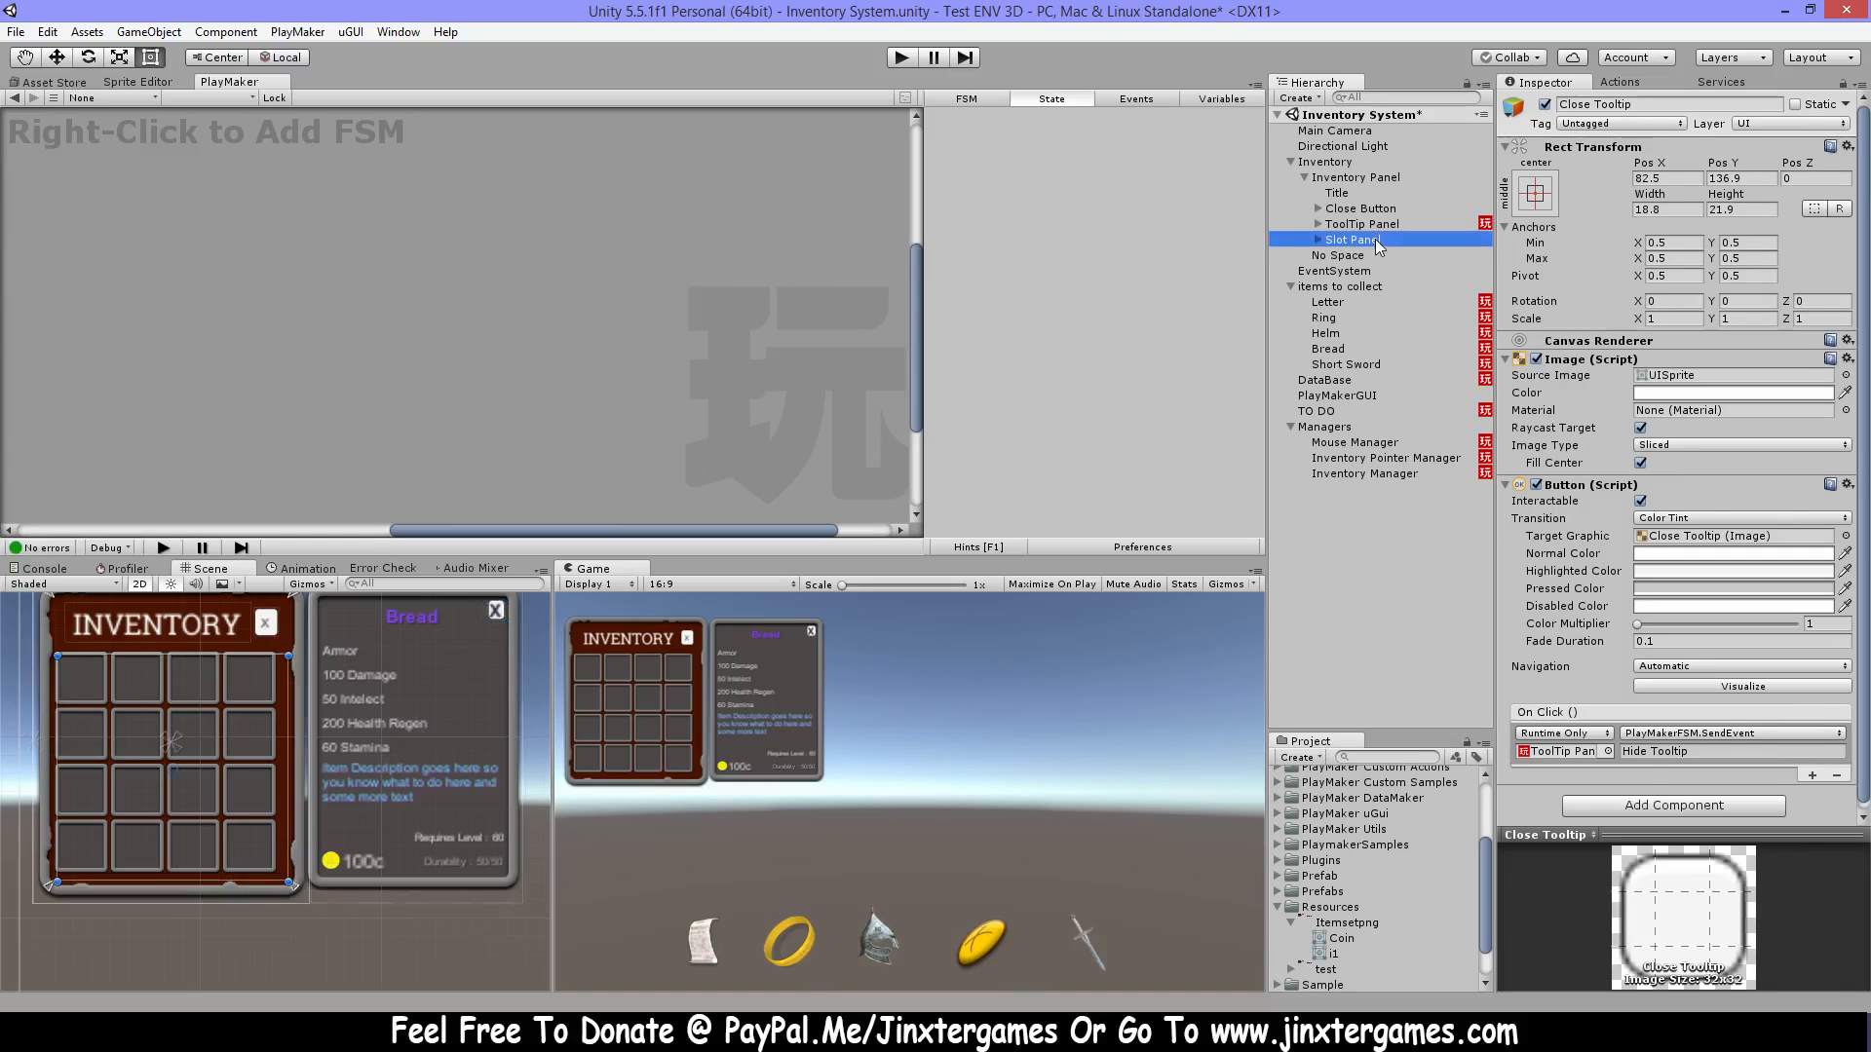
pyautogui.click(1319, 240)
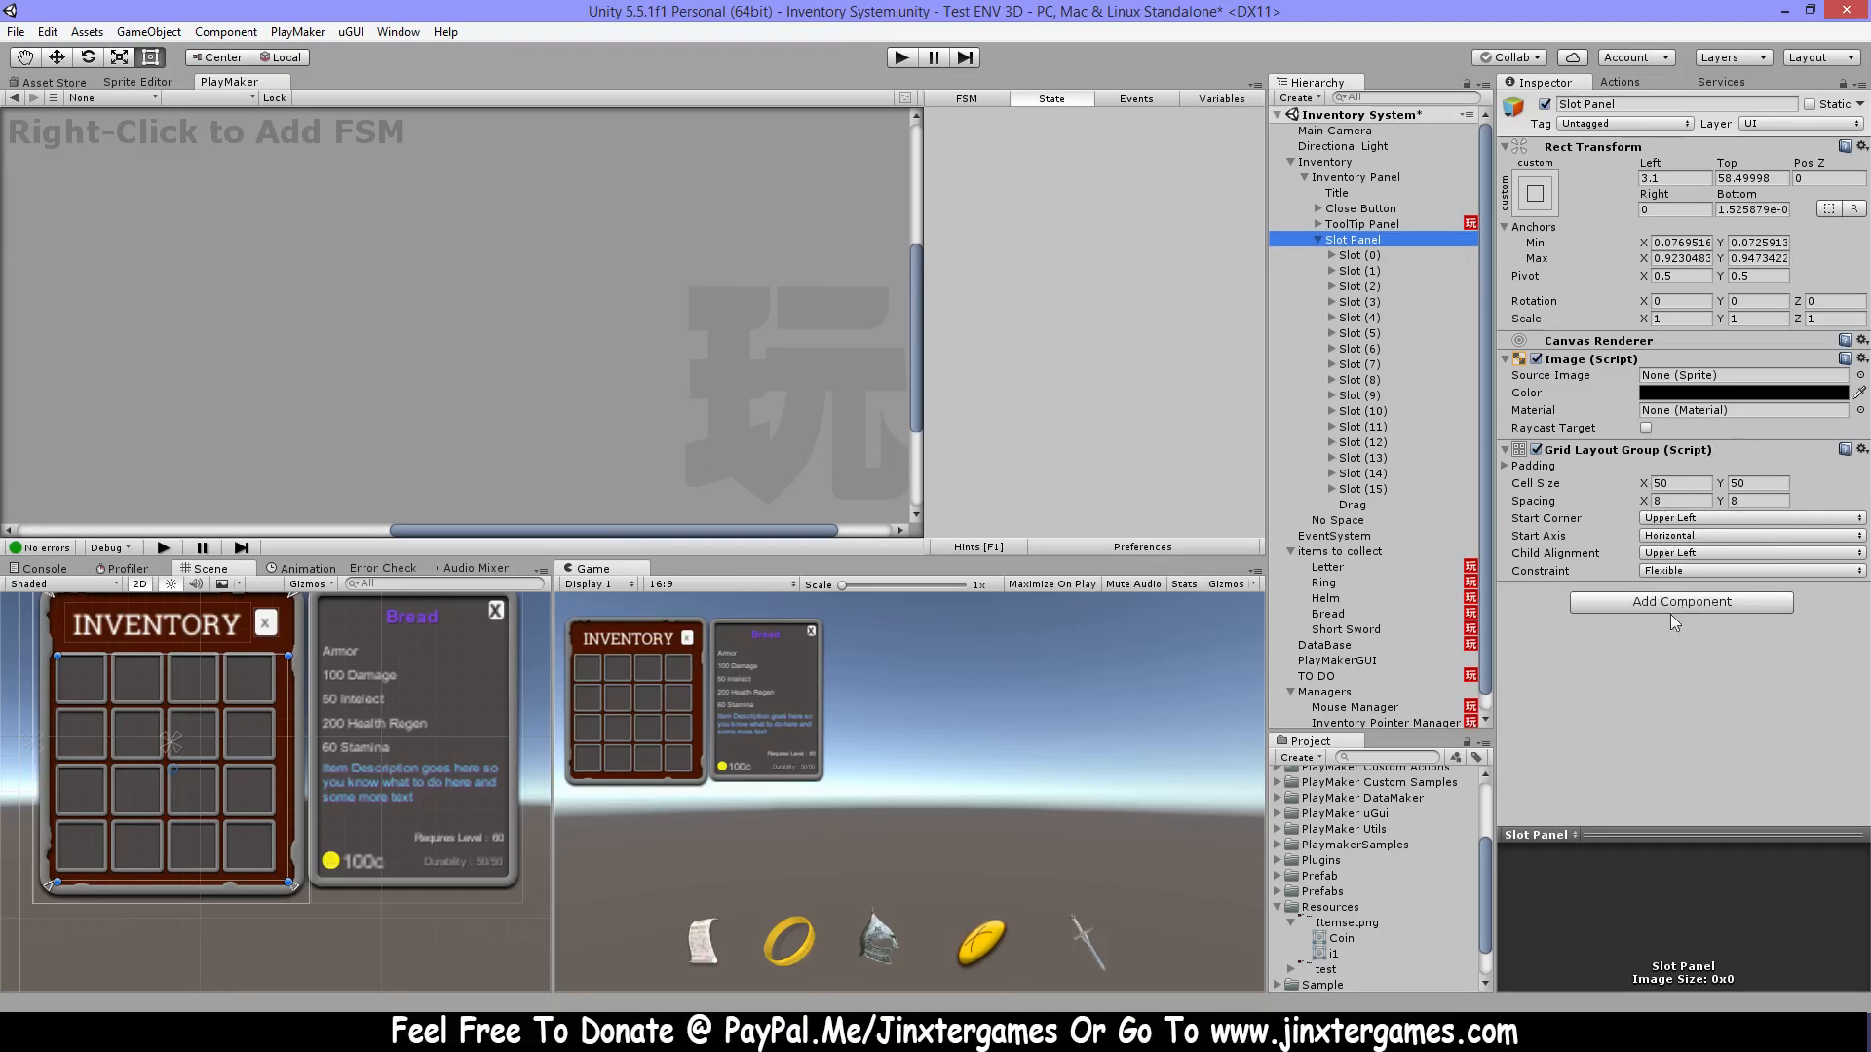
pyautogui.click(1654, 704)
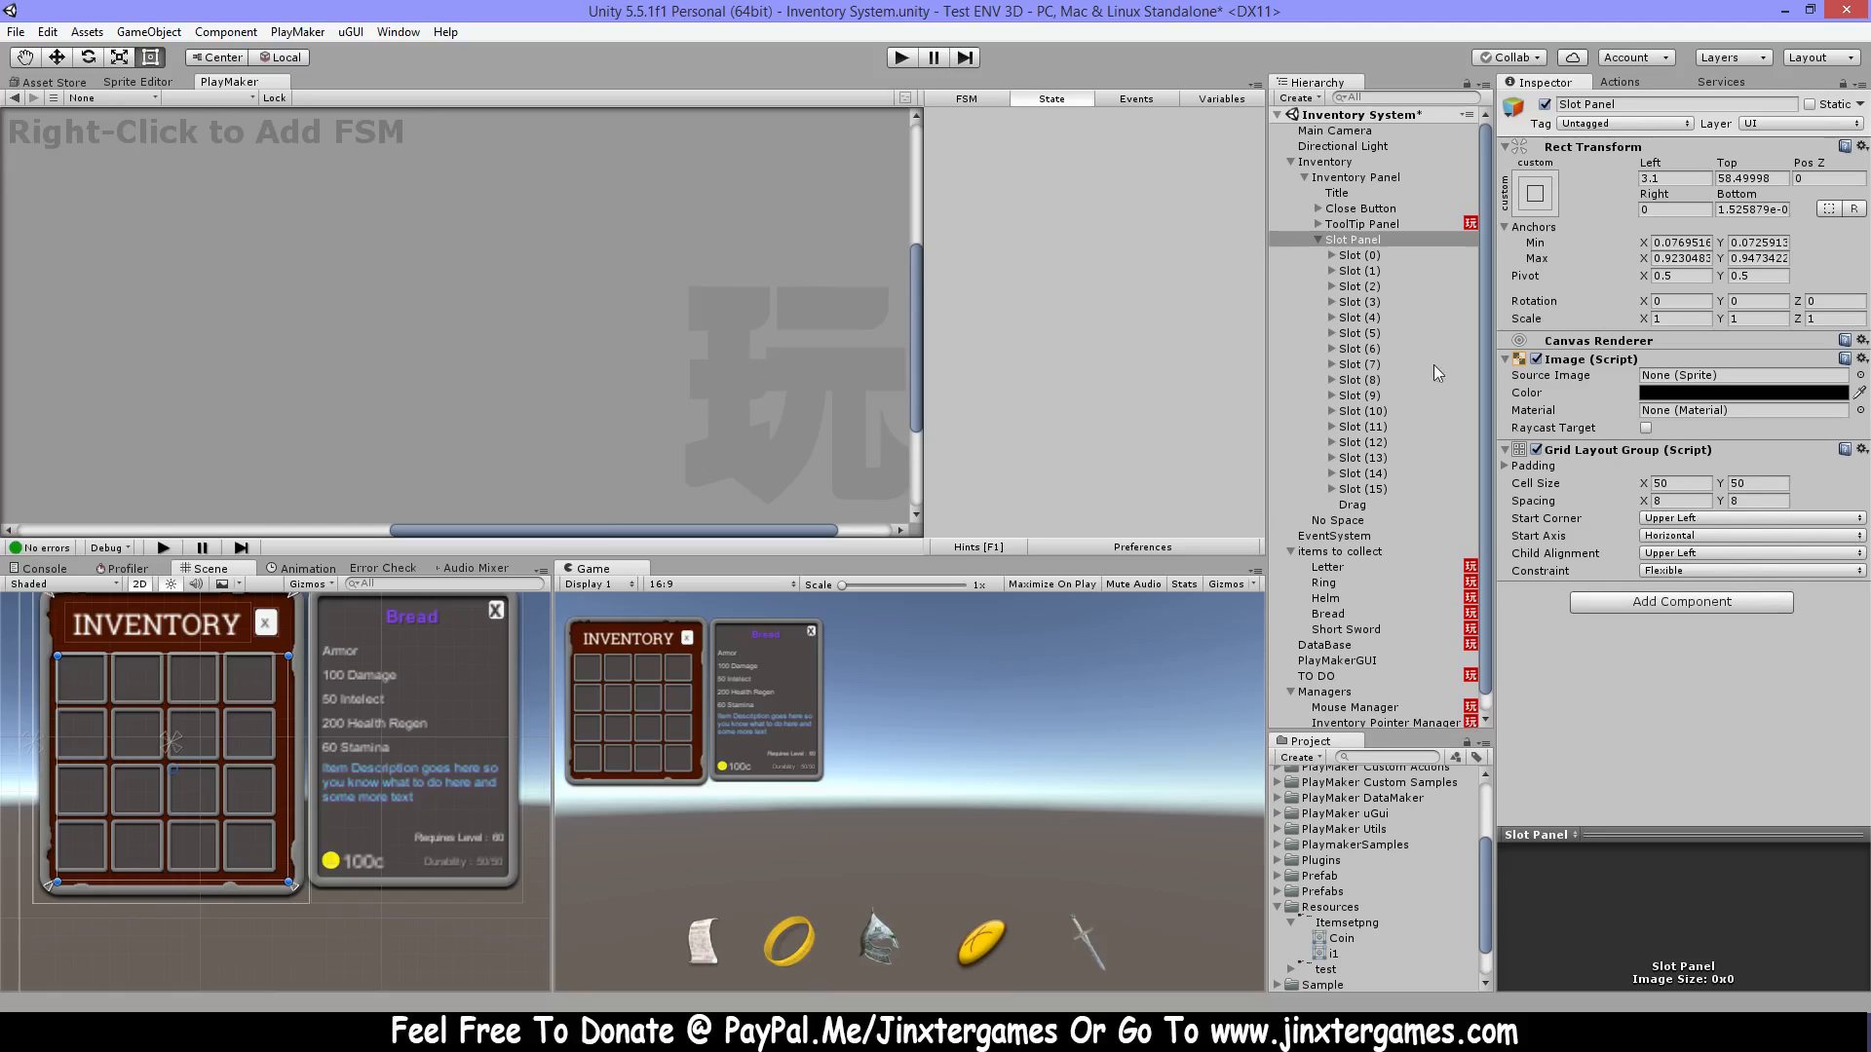
# Deactivate Slot (5), Slot (8) and Slot (10) together to test the grid's reflow, and reactivate them.
pyautogui.click(1369, 334)
pyautogui.keyDown('ctrl'); pyautogui.click(1359, 380); pyautogui.keyUp('ctrl')
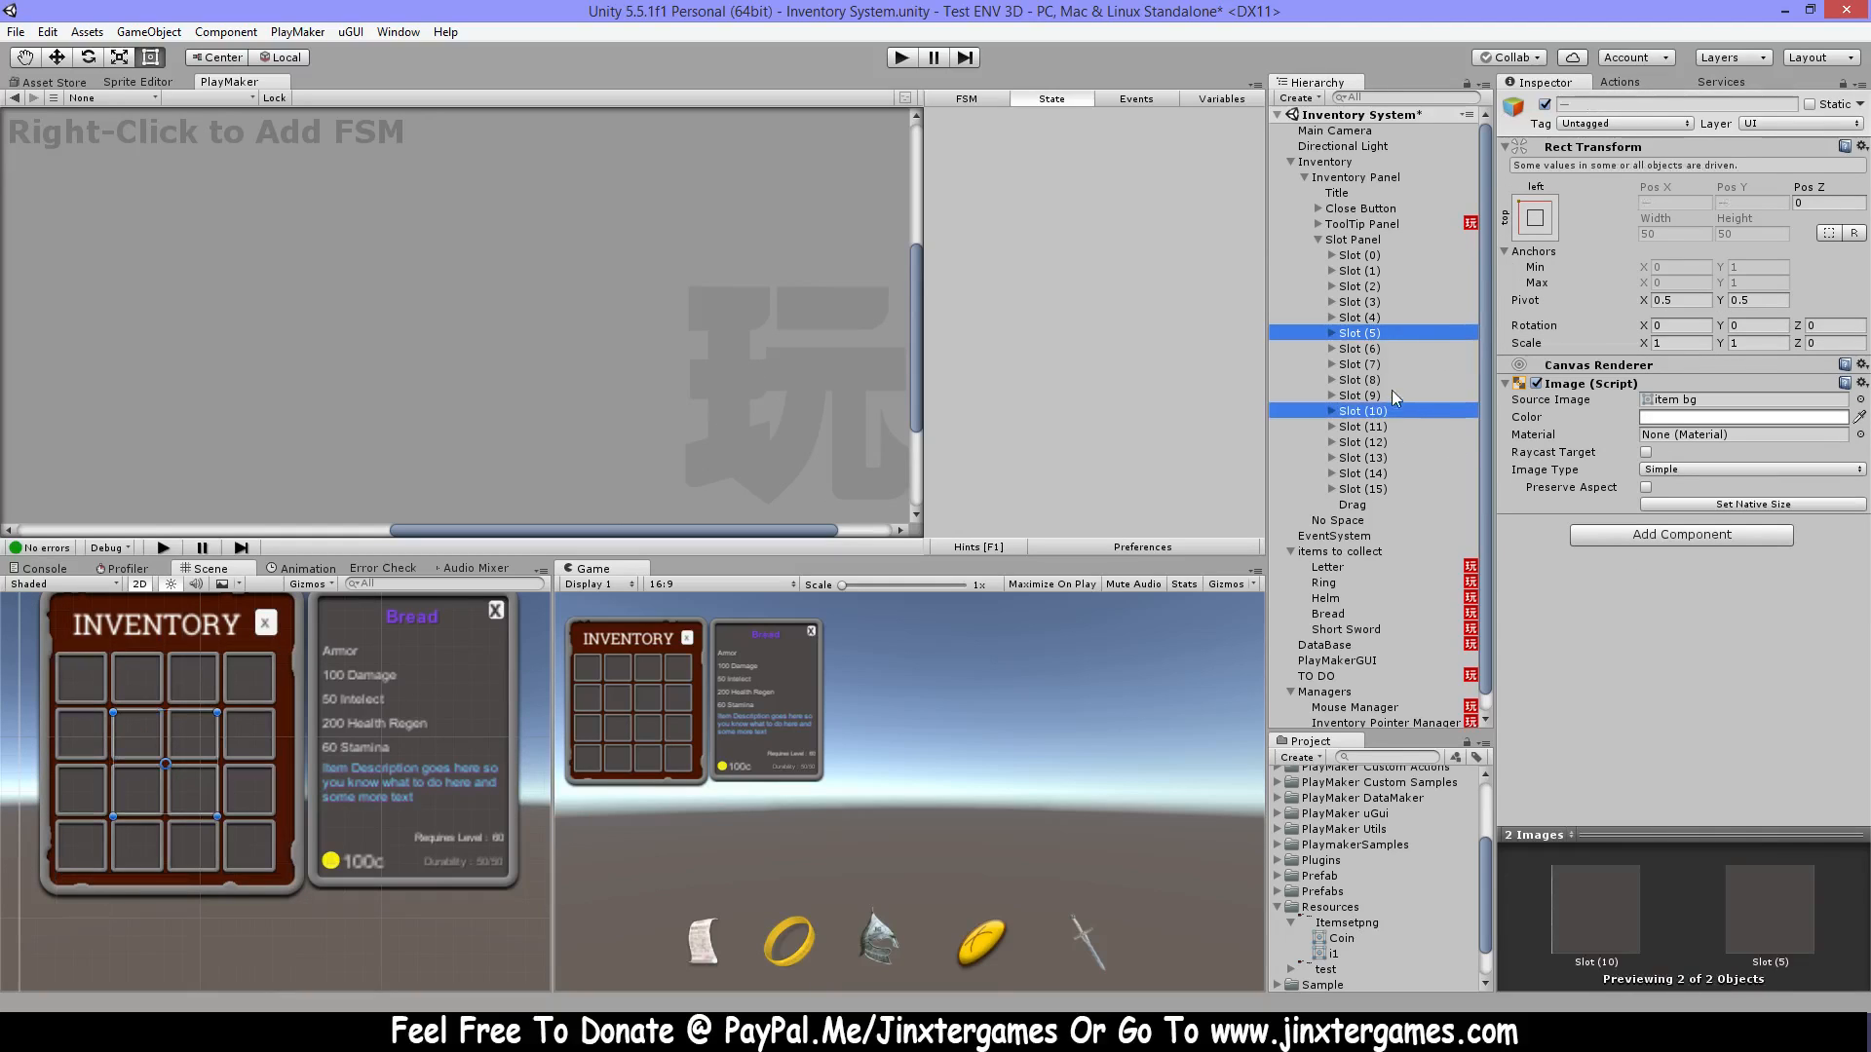
pyautogui.keyDown('ctrl'); pyautogui.click(1364, 412); pyautogui.keyUp('ctrl')
pyautogui.click(1545, 104)
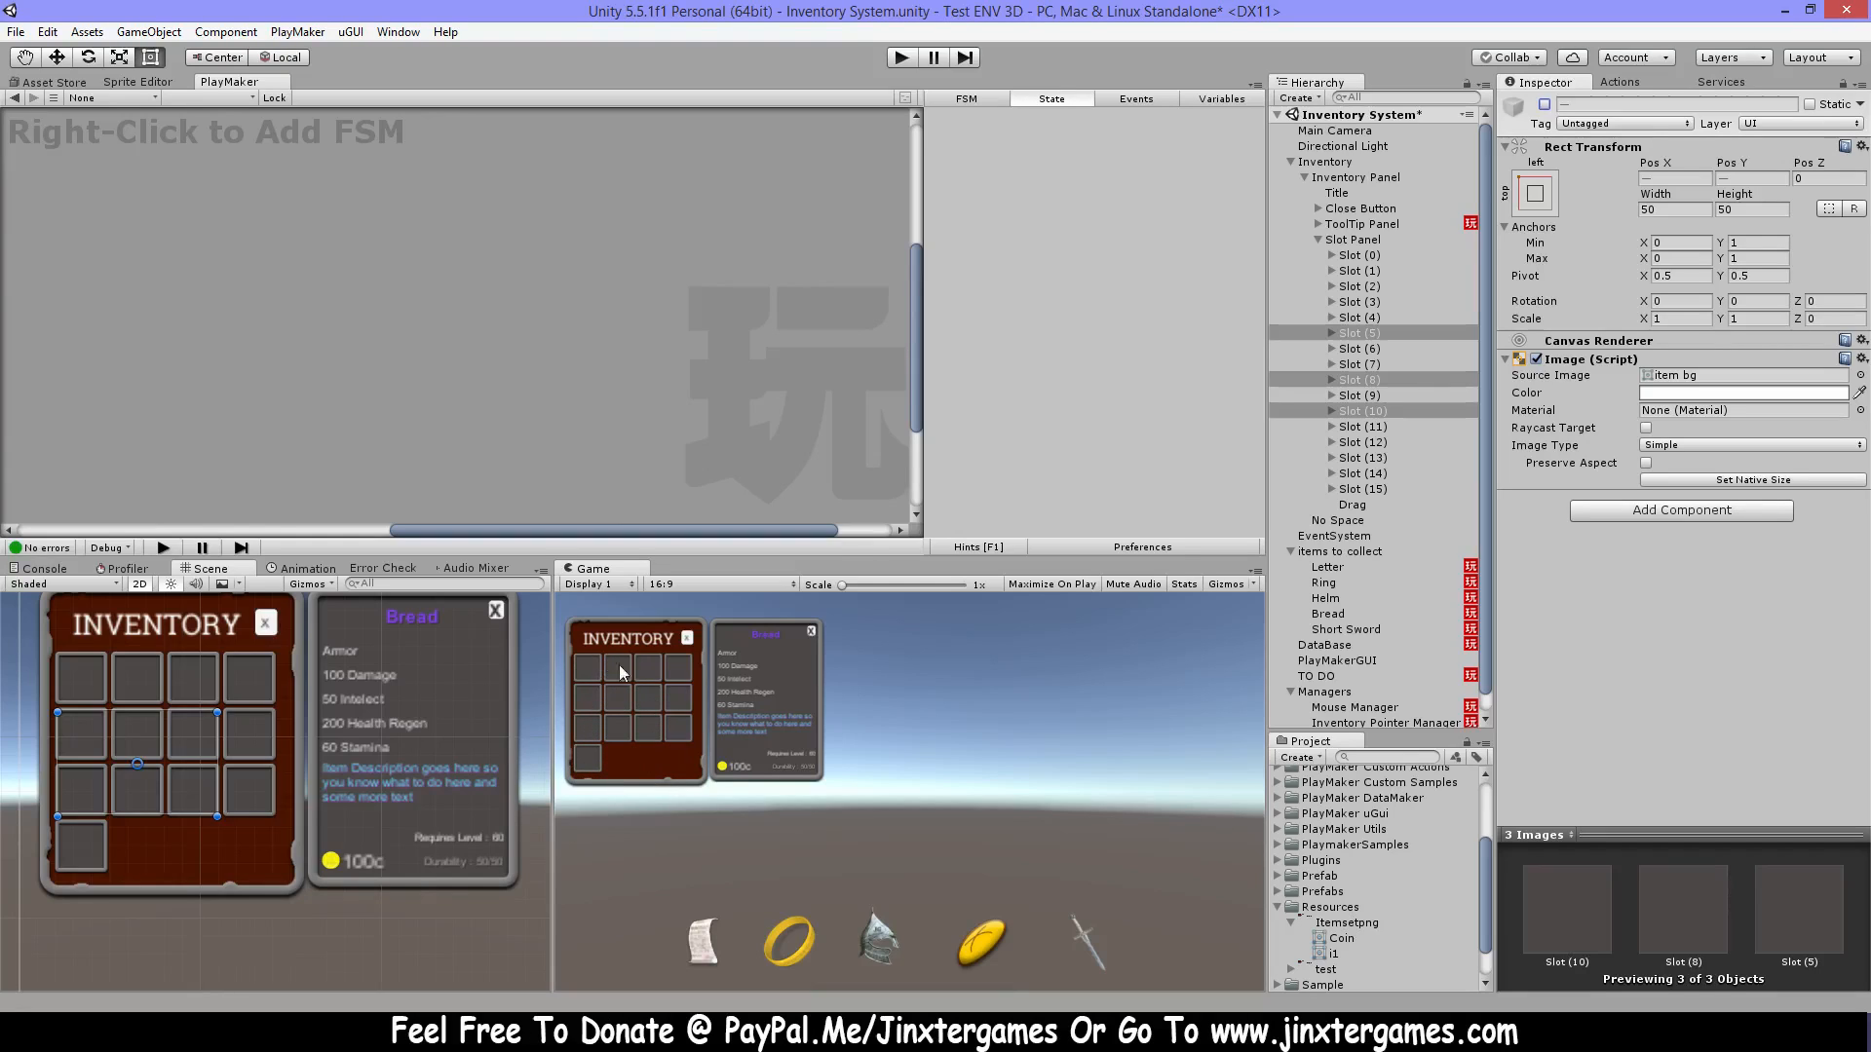
pyautogui.click(1545, 104)
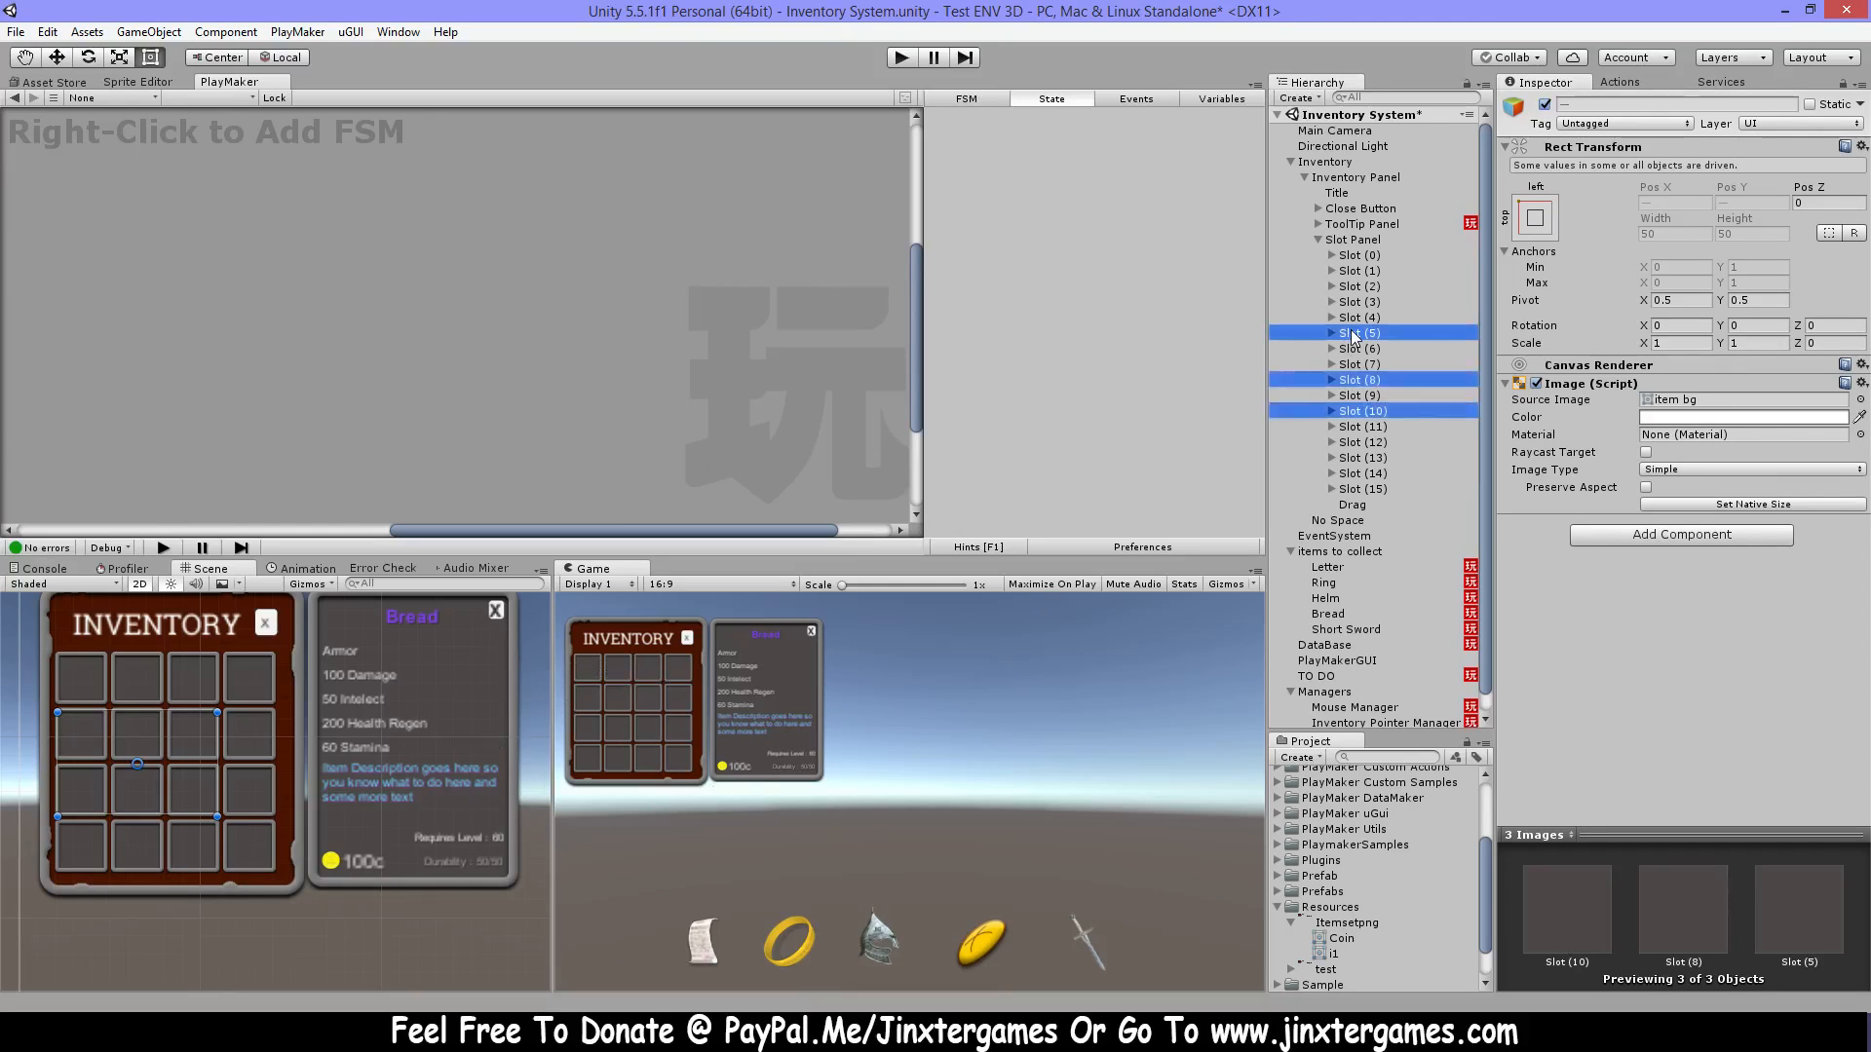
# Inspect Slot Panel and Slot (0), expand Slot (0), and toggle its Image component off and back on.
pyautogui.click(1362, 238)
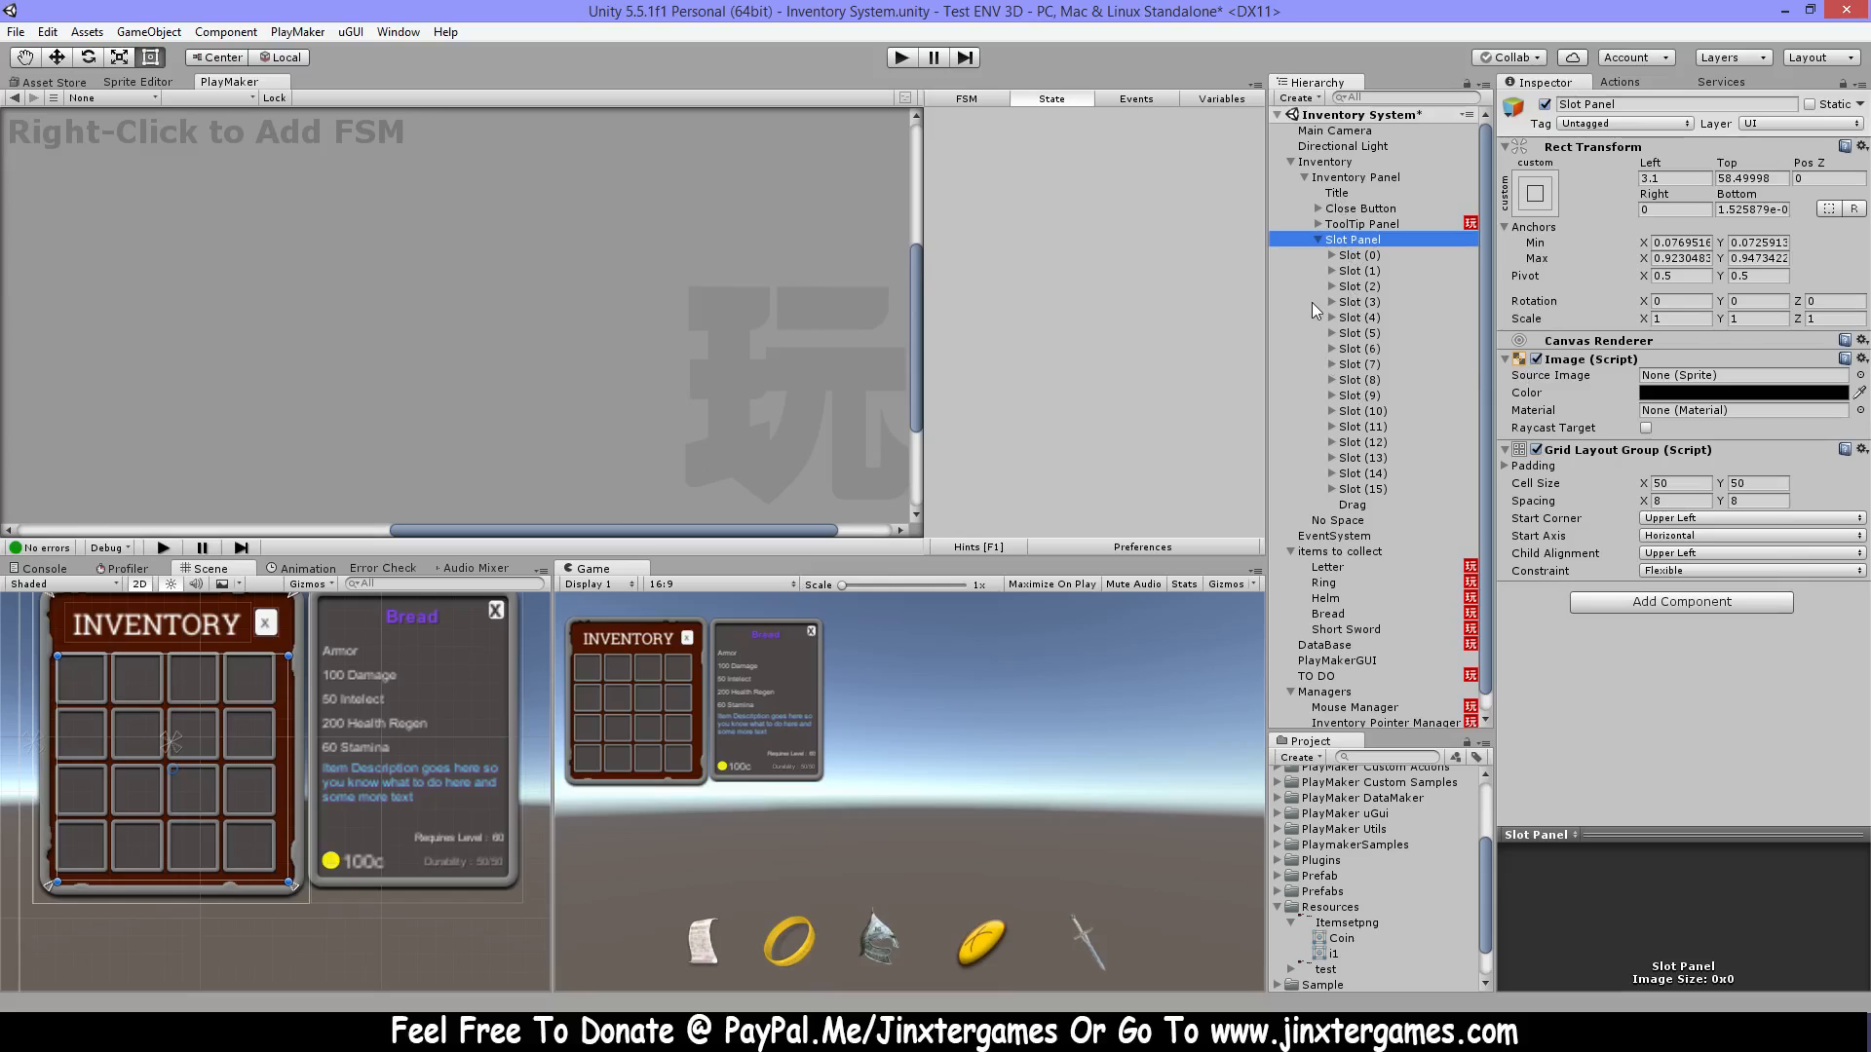
pyautogui.click(1354, 257)
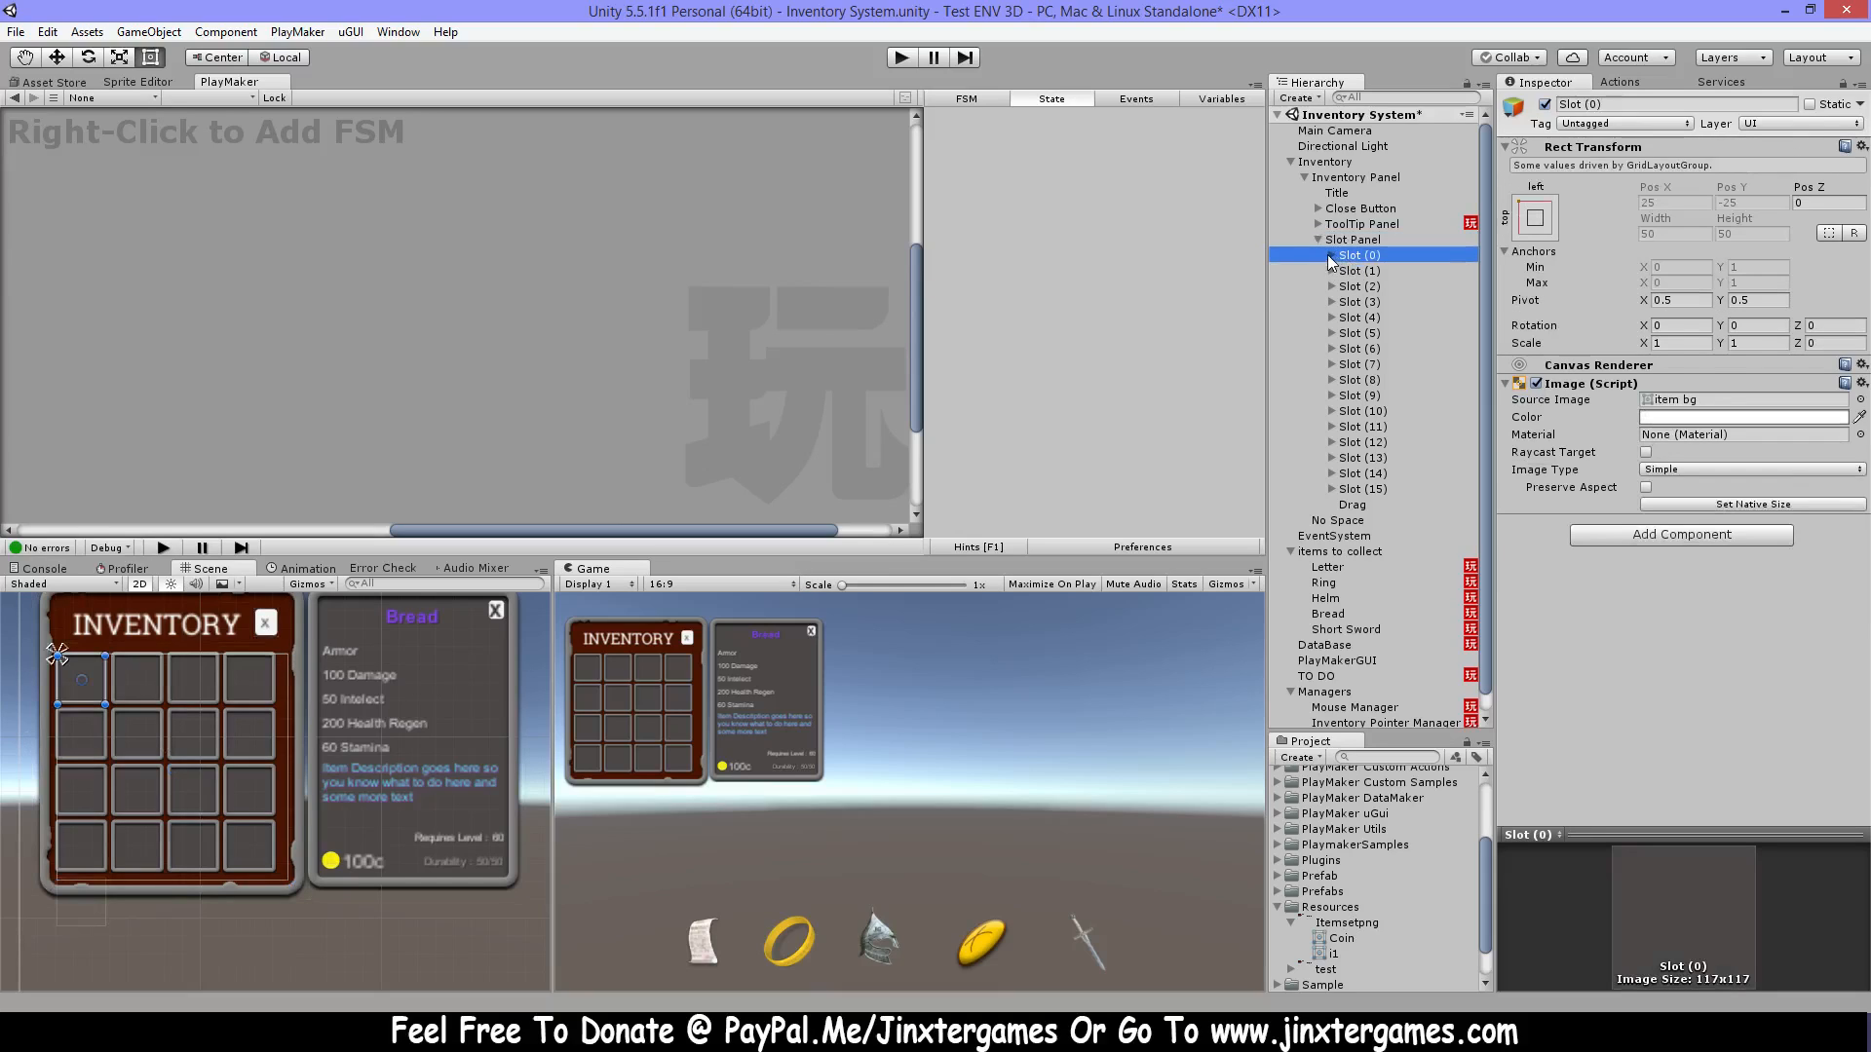
pyautogui.click(1331, 255)
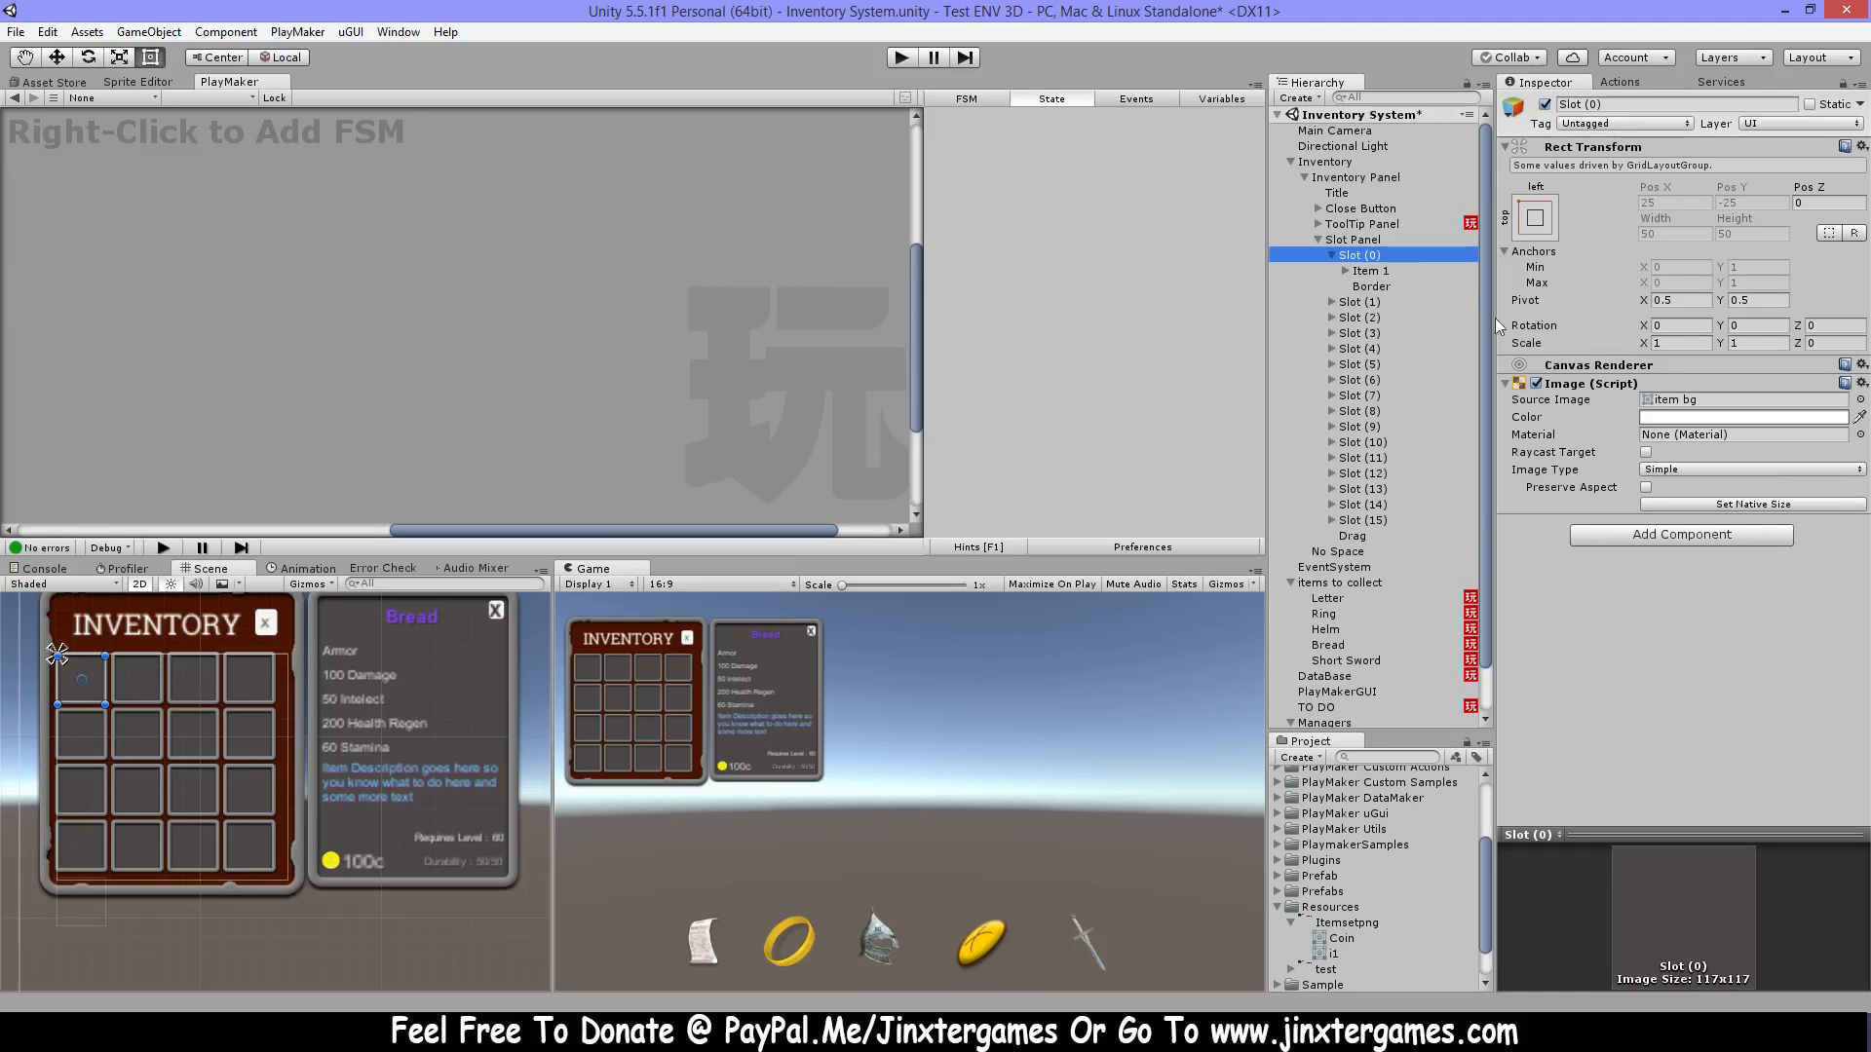
pyautogui.click(1545, 390)
pyautogui.click(1538, 385)
pyautogui.click(1539, 385)
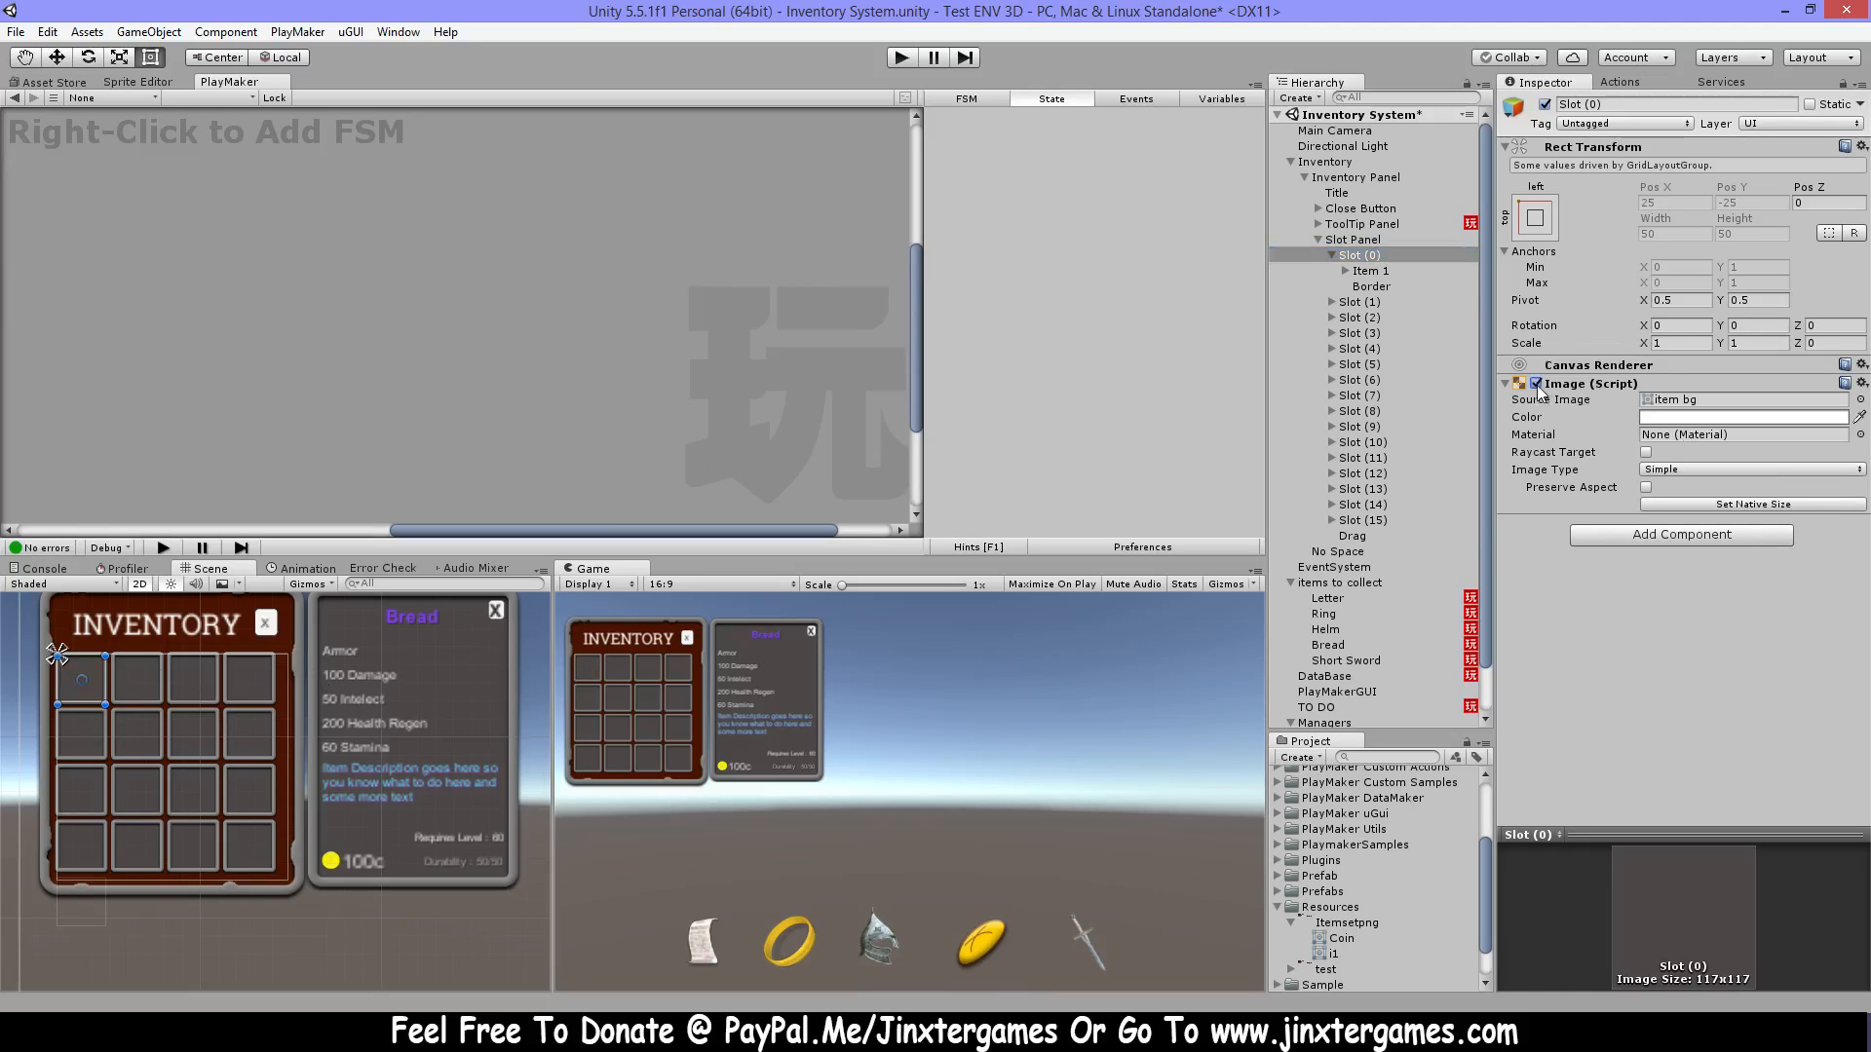
# Toggle the Image component of Item 1 in Slot (0) and set its source image to Single item 1.
pyautogui.click(1369, 272)
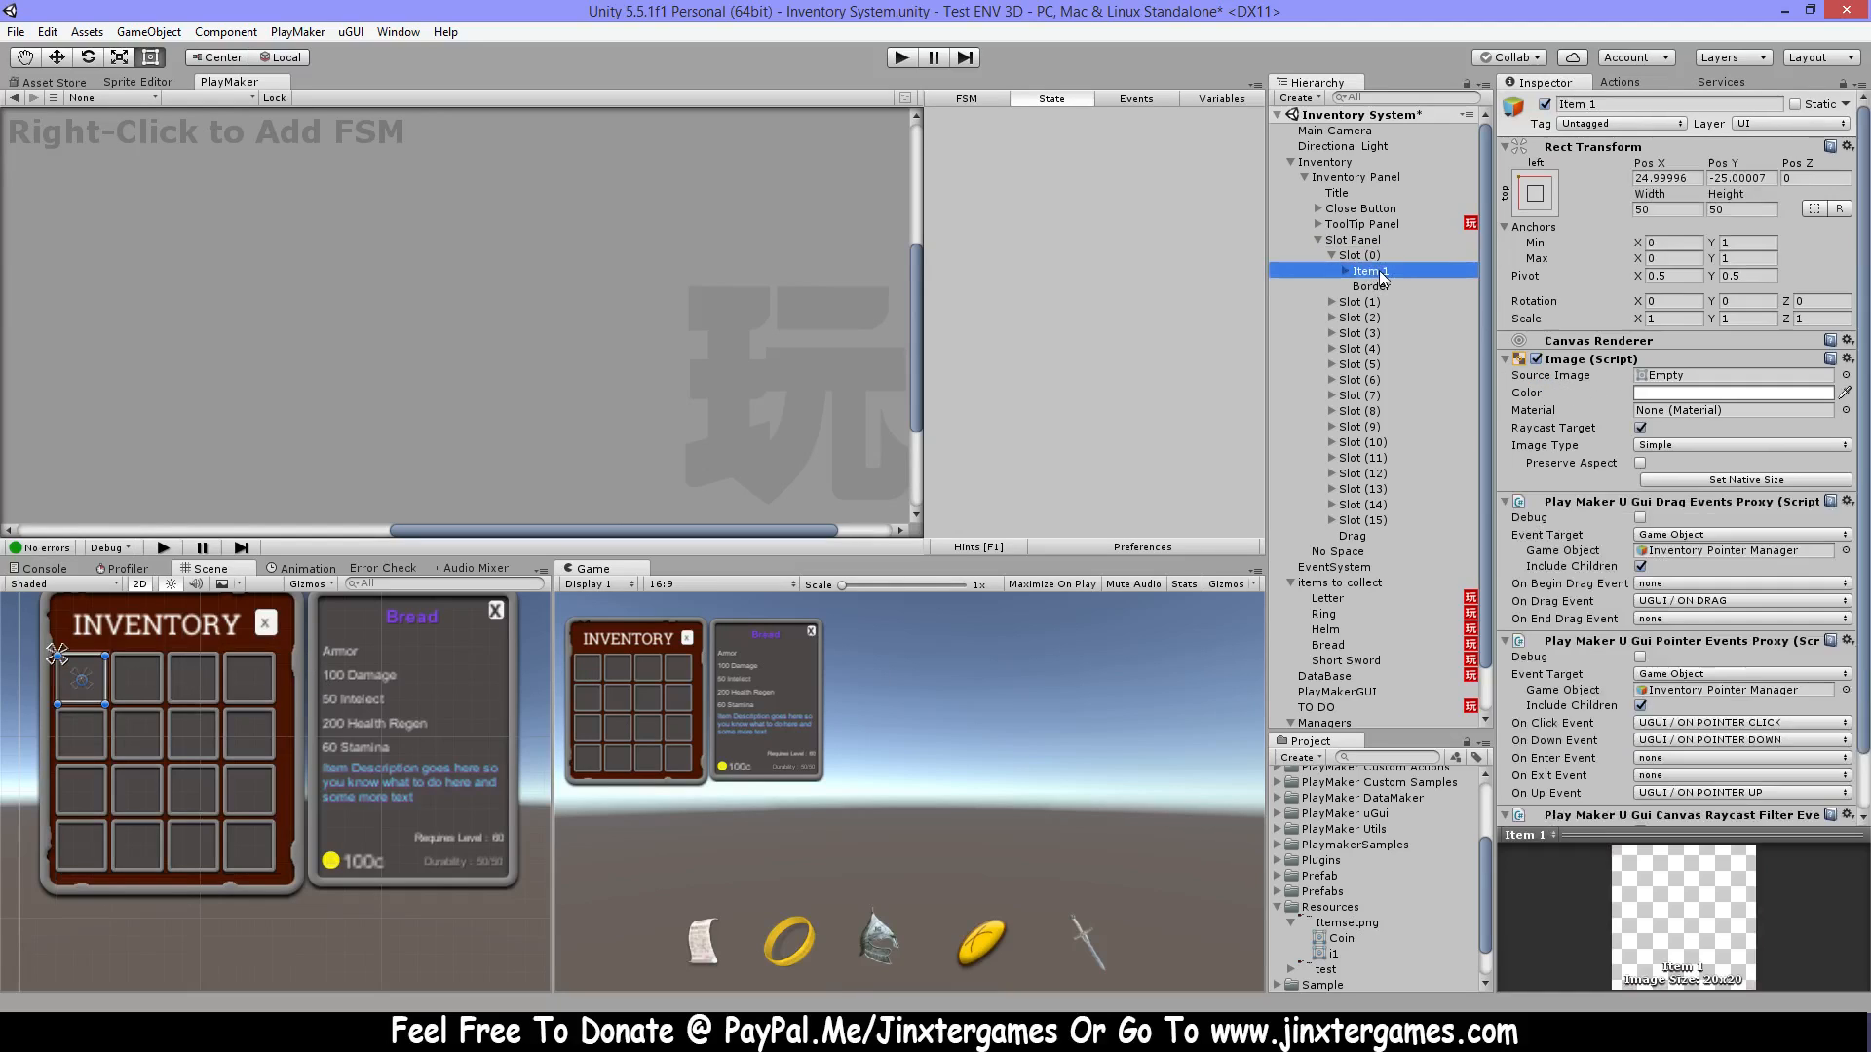
pyautogui.click(1536, 359)
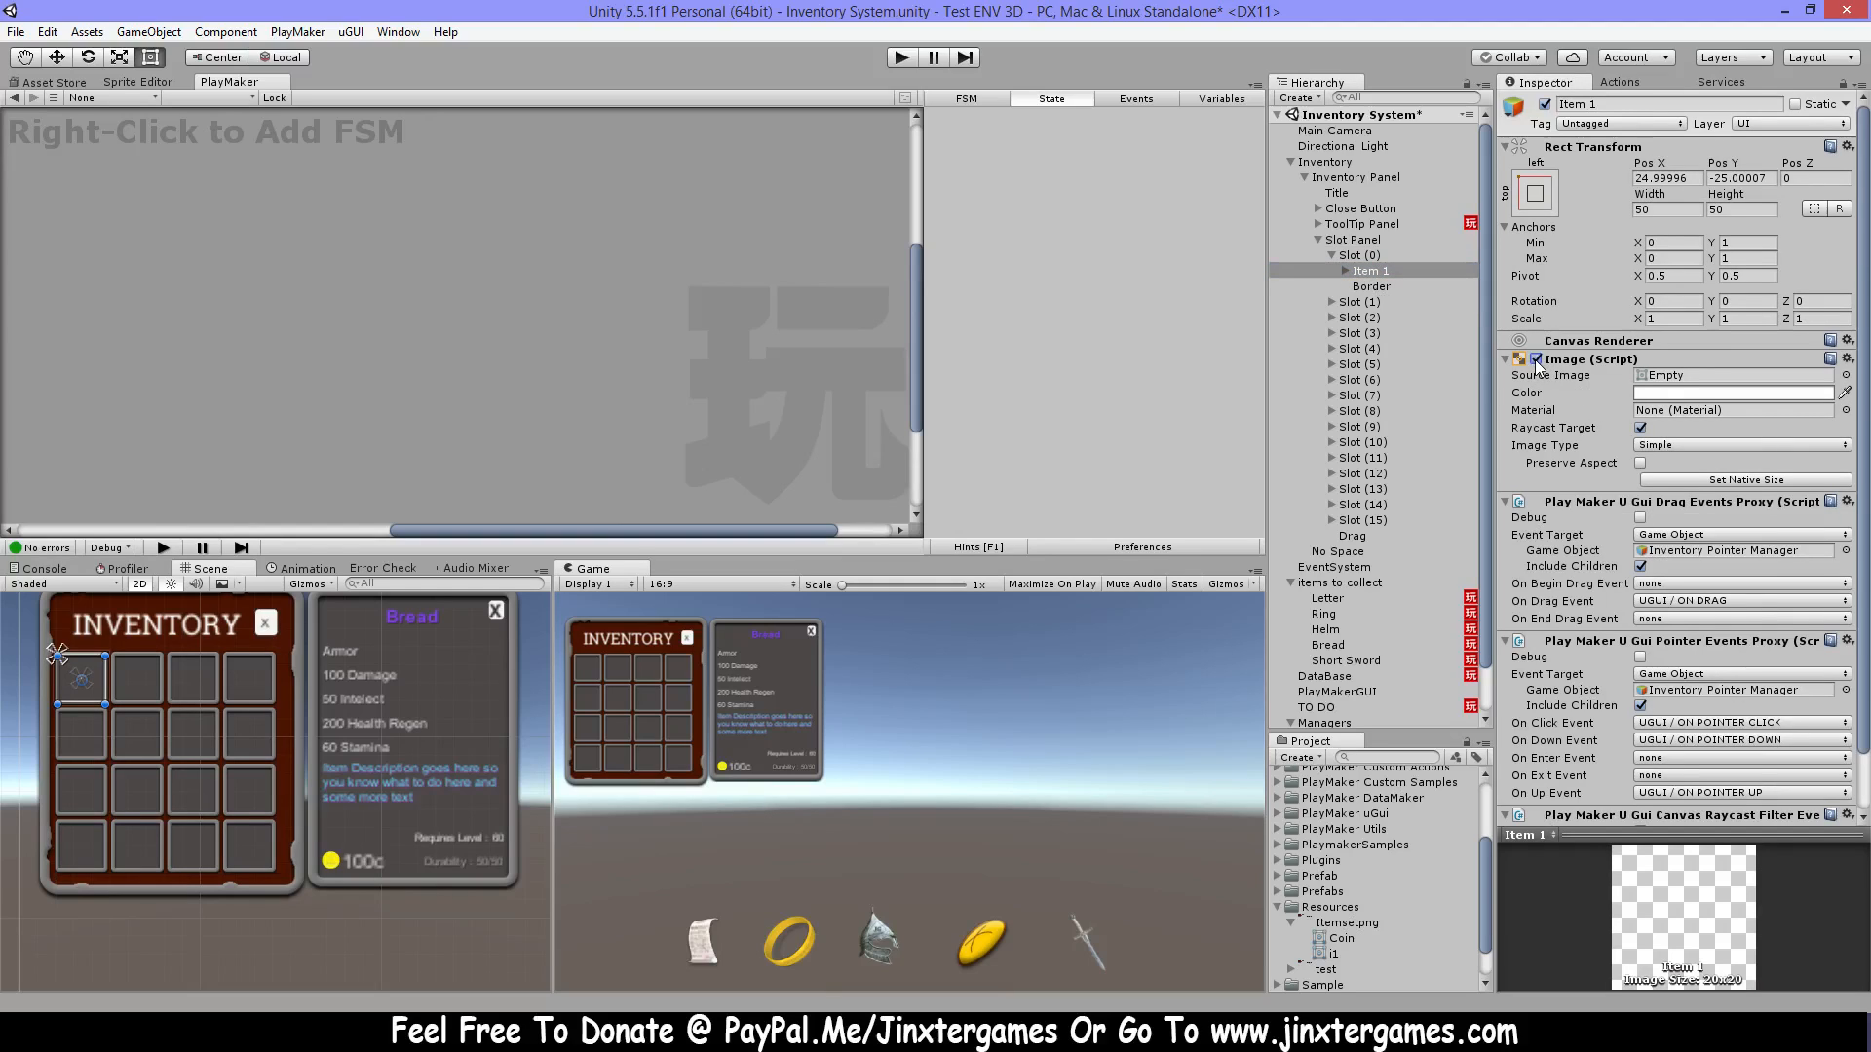
pyautogui.click(1845, 375)
pyautogui.doubleClick(596, 464)
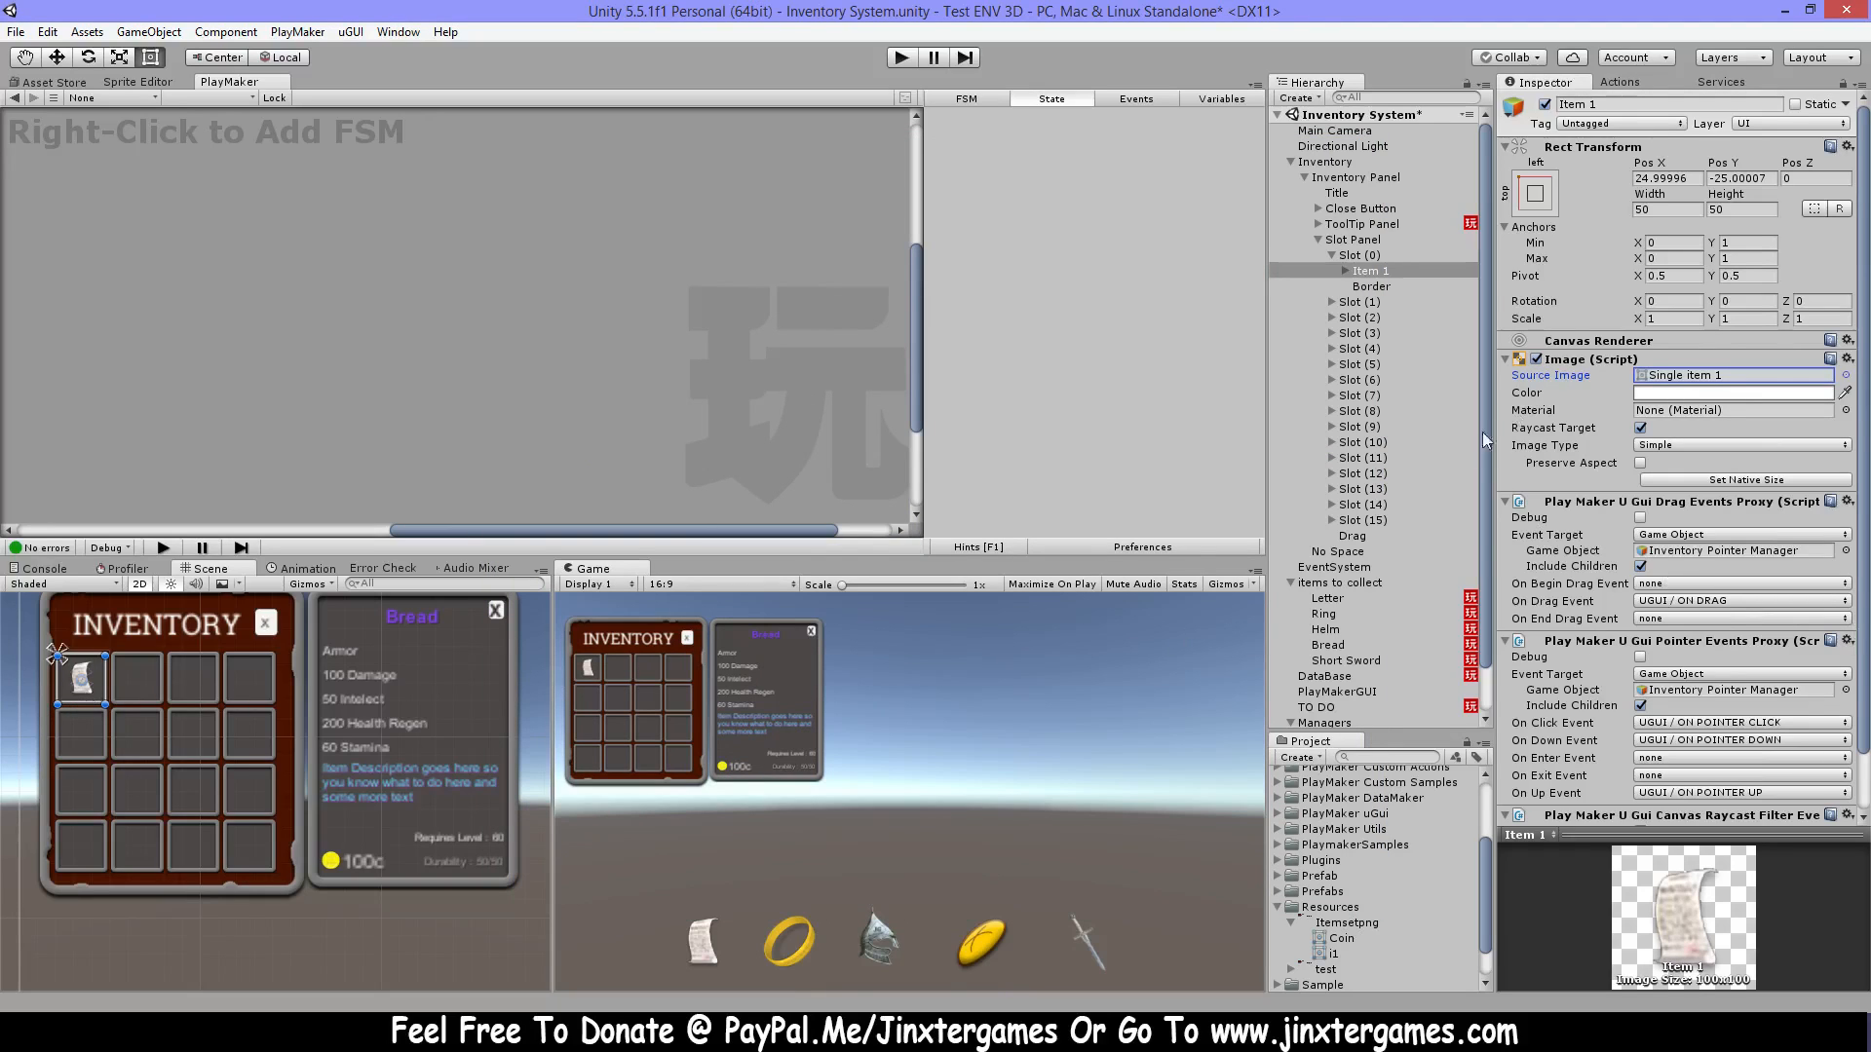
# Try 52 as the text of Item 1's Amount child and clear it again.
pyautogui.click(1344, 271)
pyautogui.click(1396, 285)
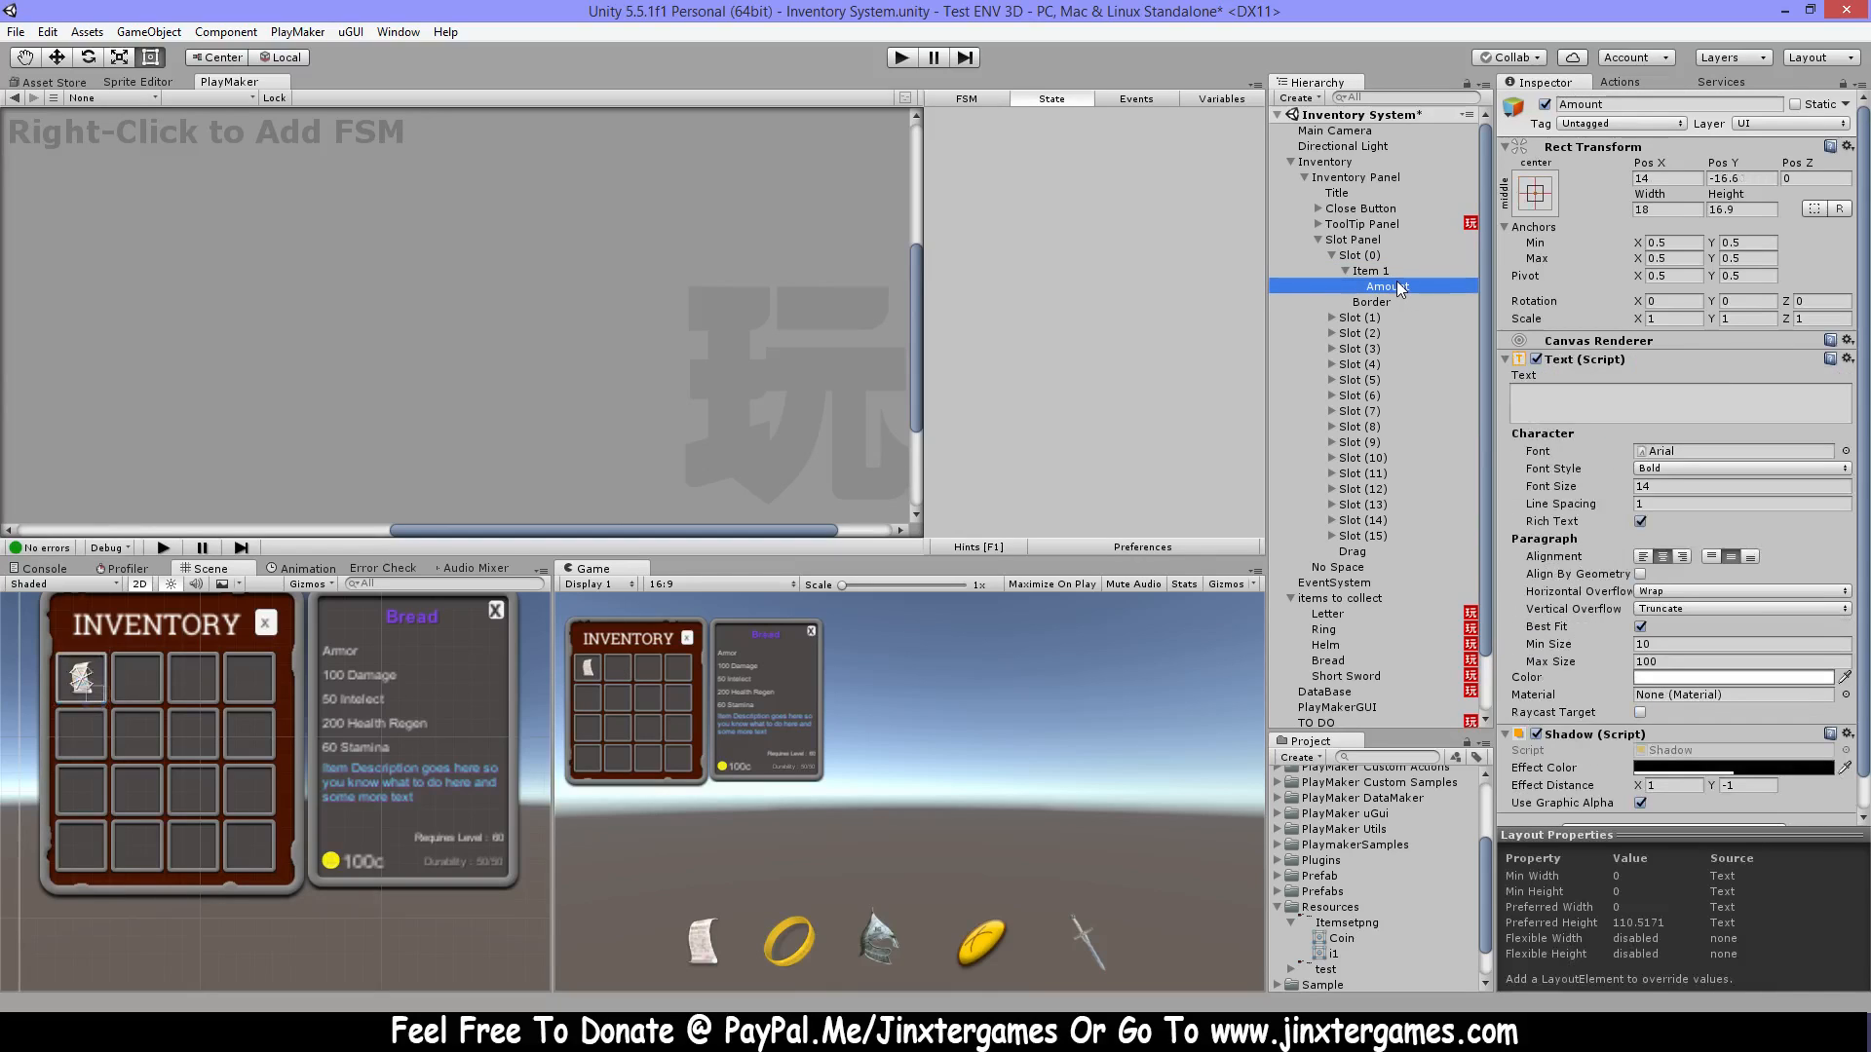
pyautogui.click(1566, 410)
pyautogui.write('52')
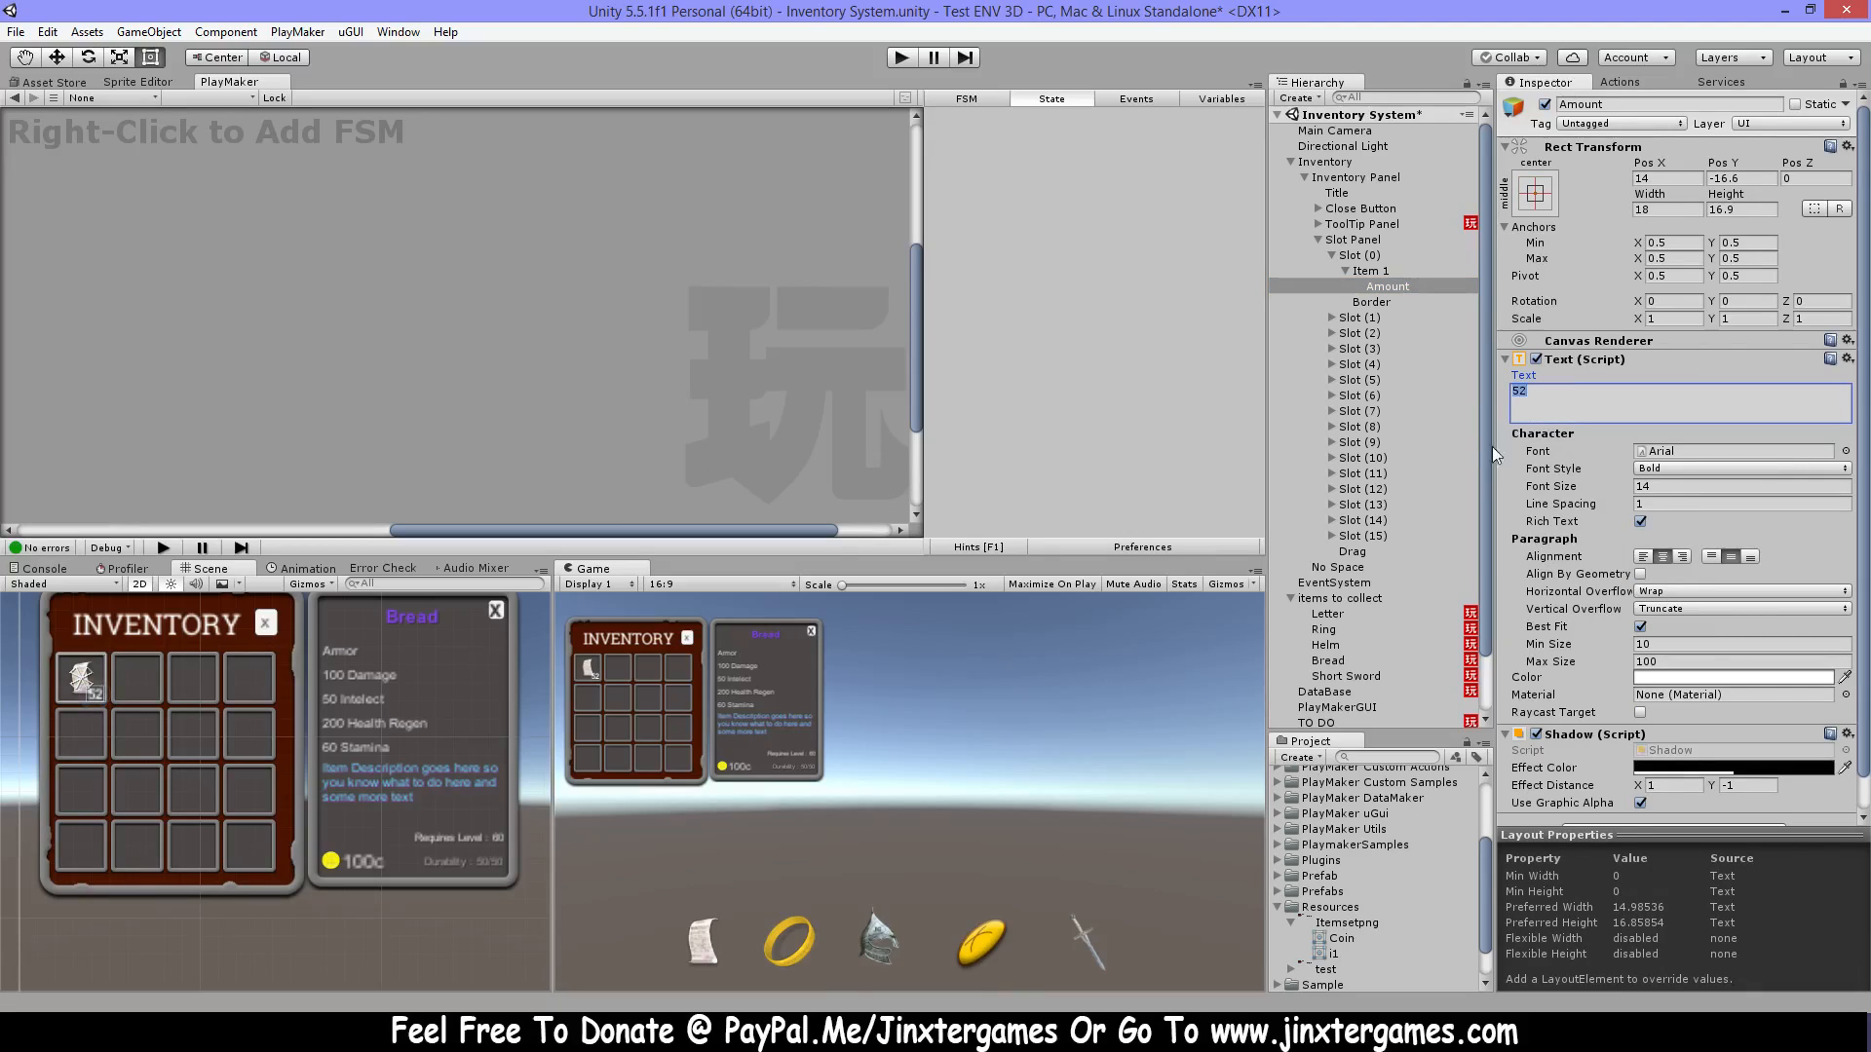
pyautogui.press('BackSpace')
# Try None as Item 1's source image, restore the Empty sprite, and locate that sprite in the project assets.
pyautogui.click(1346, 270)
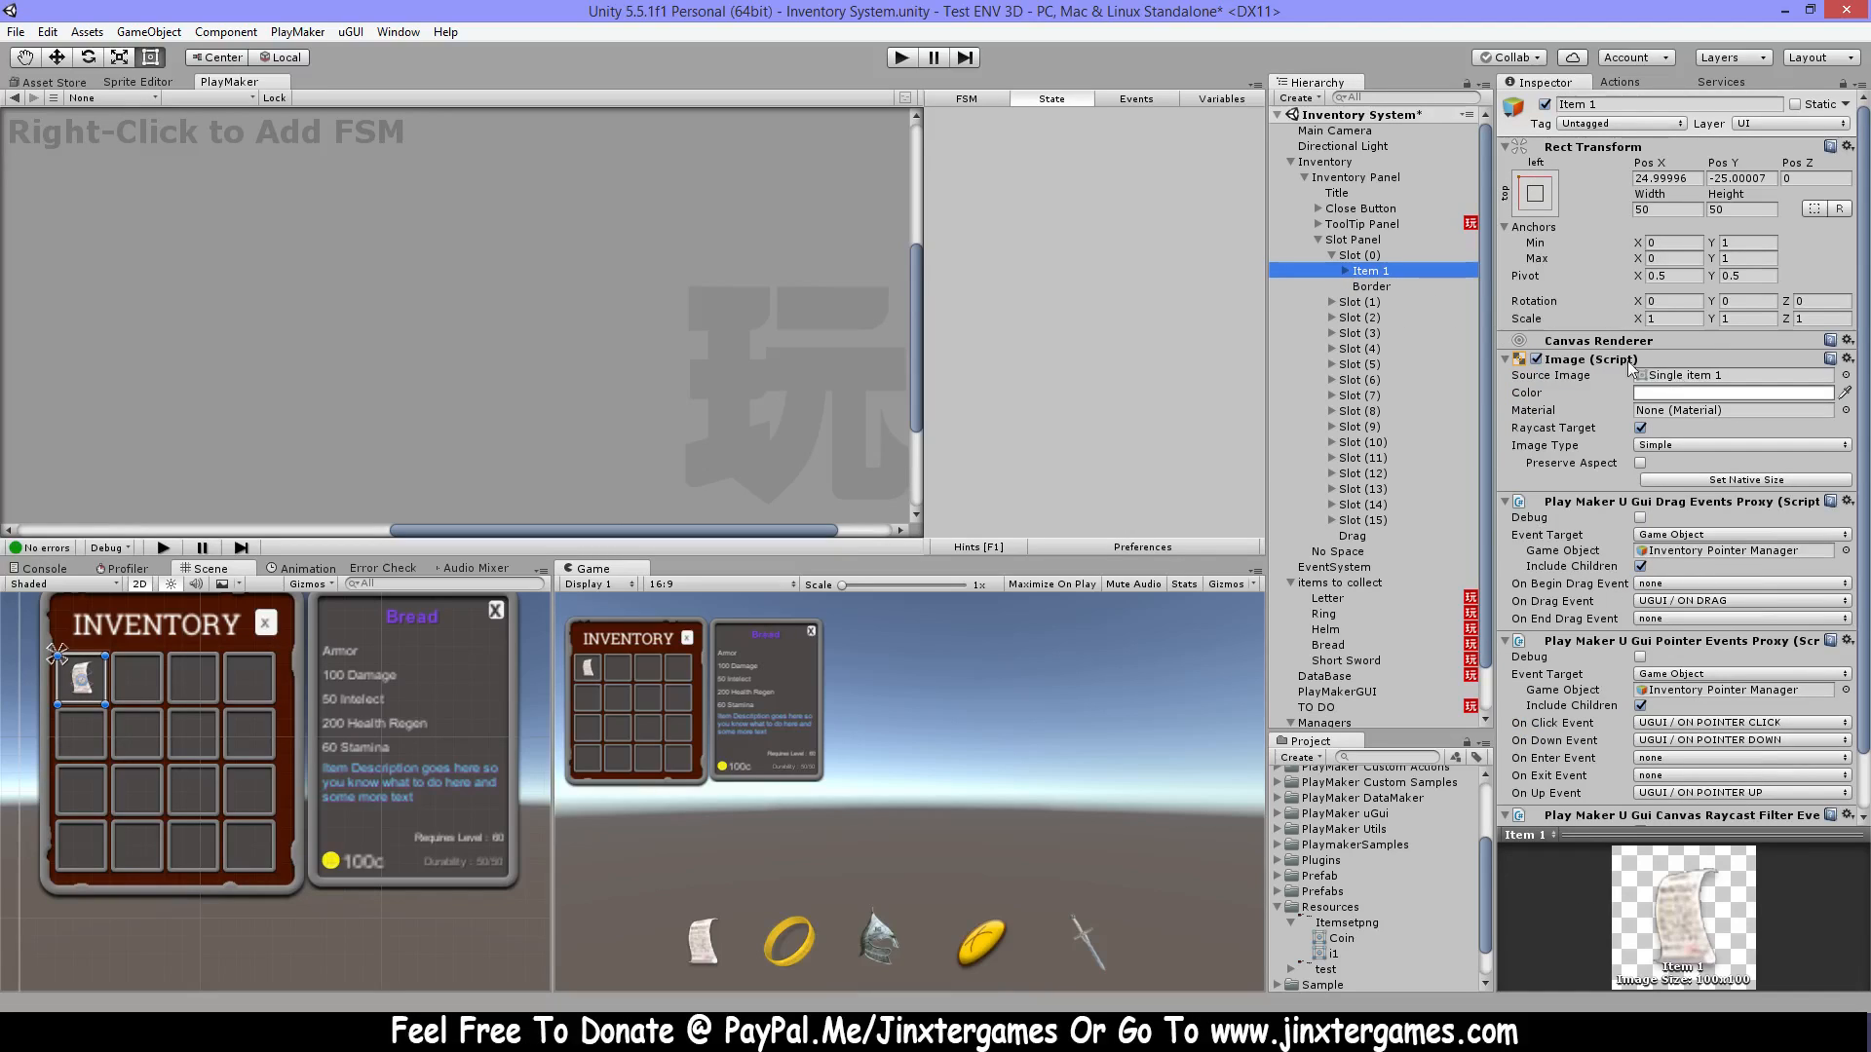
pyautogui.click(1844, 375)
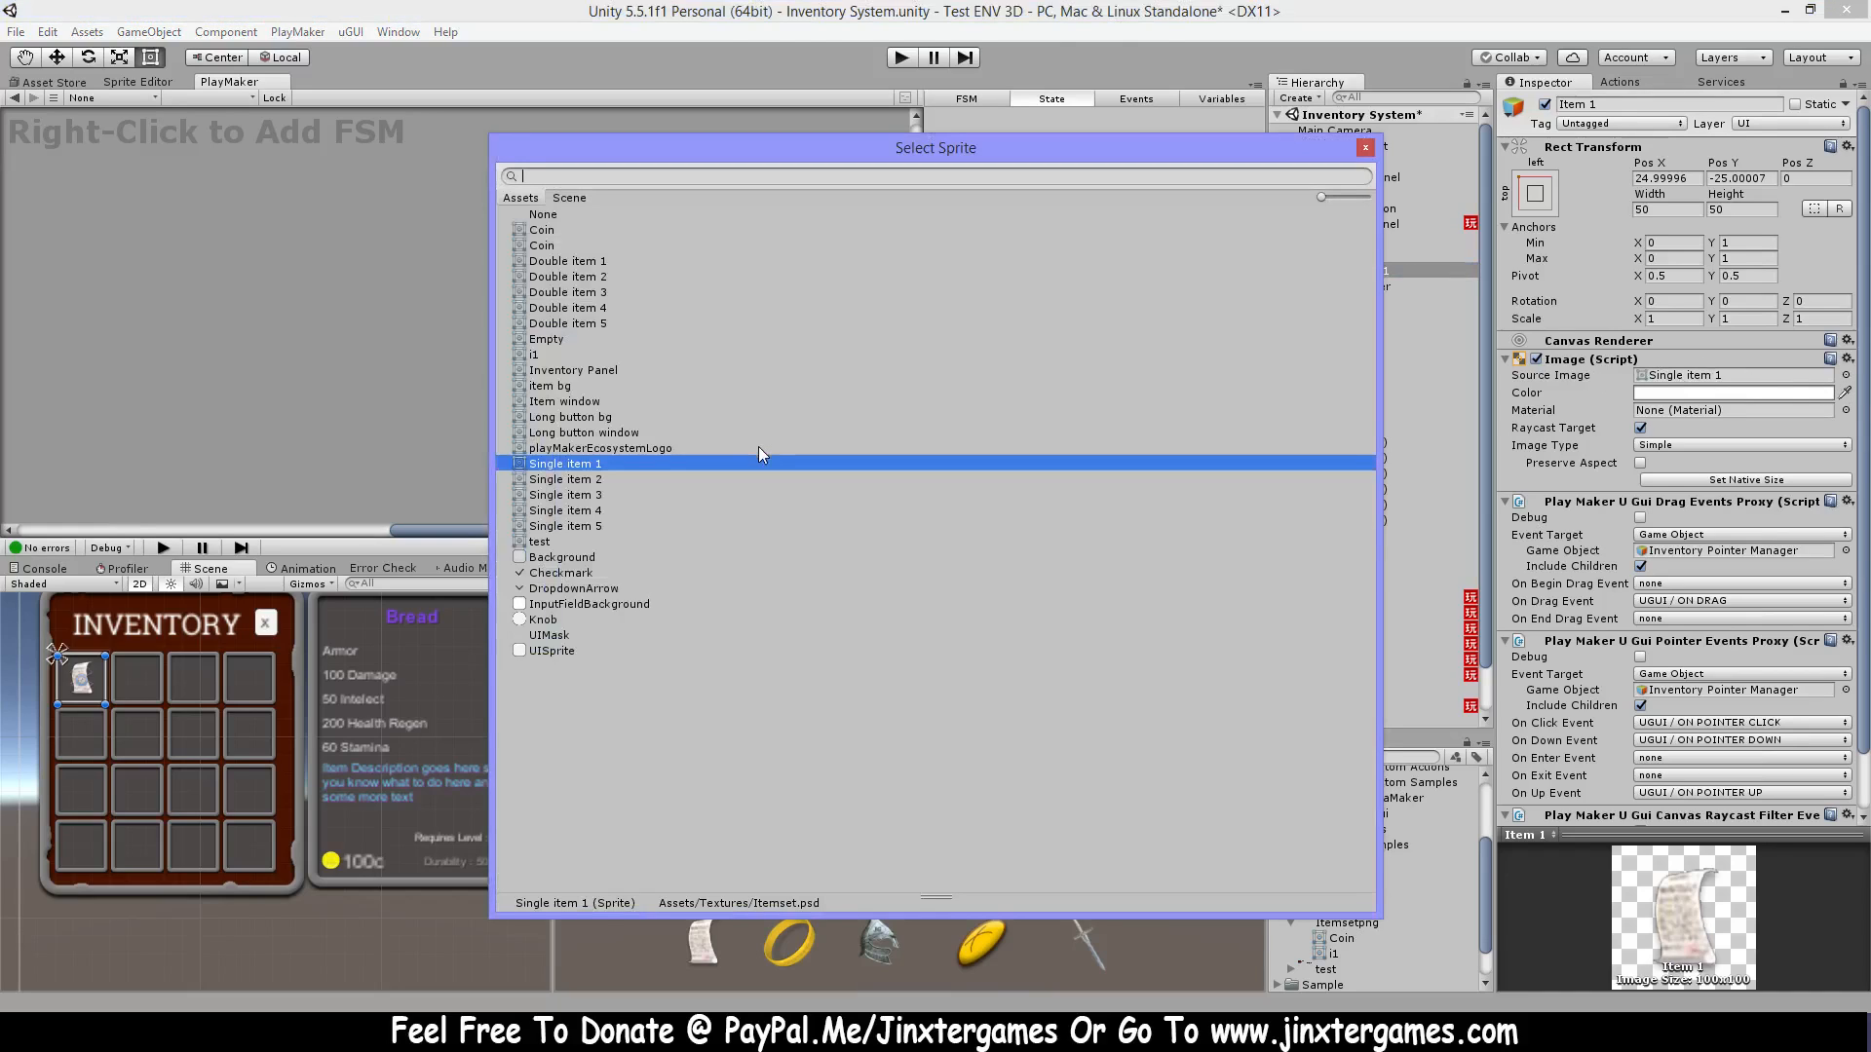
pyautogui.doubleClick(560, 214)
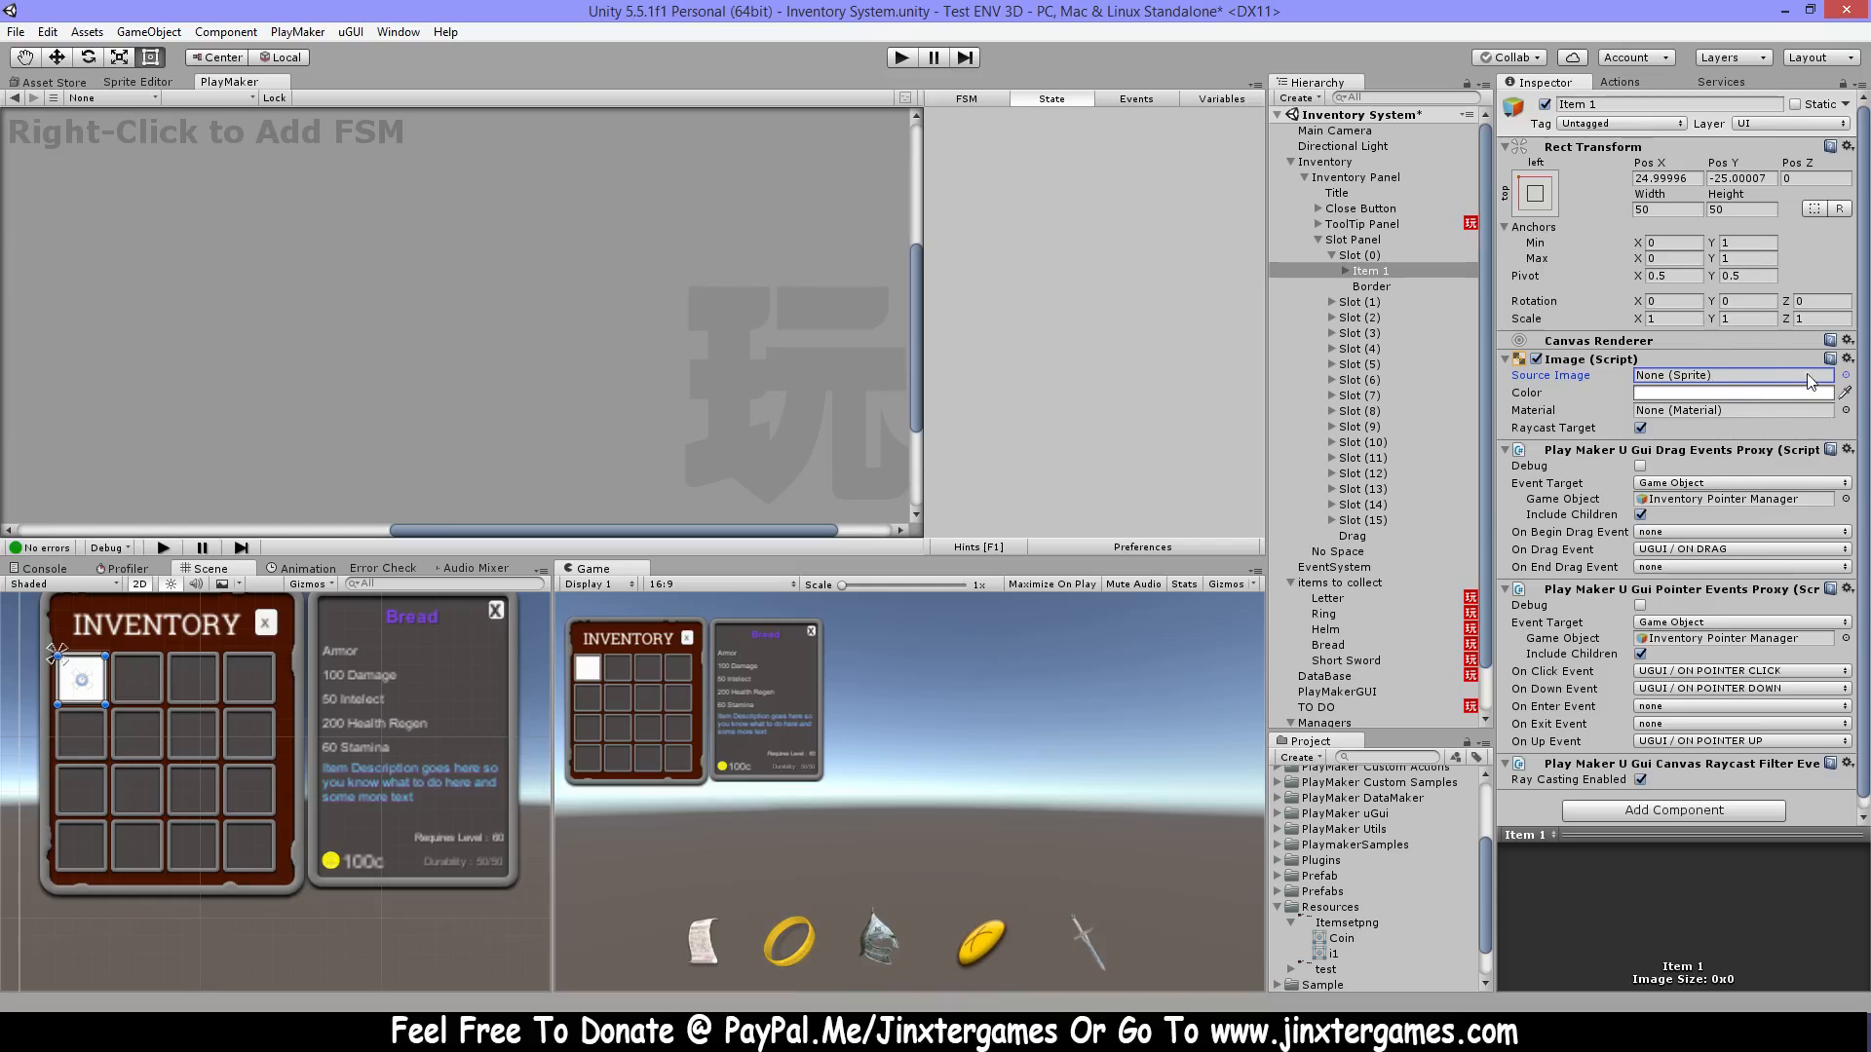
pyautogui.click(1844, 375)
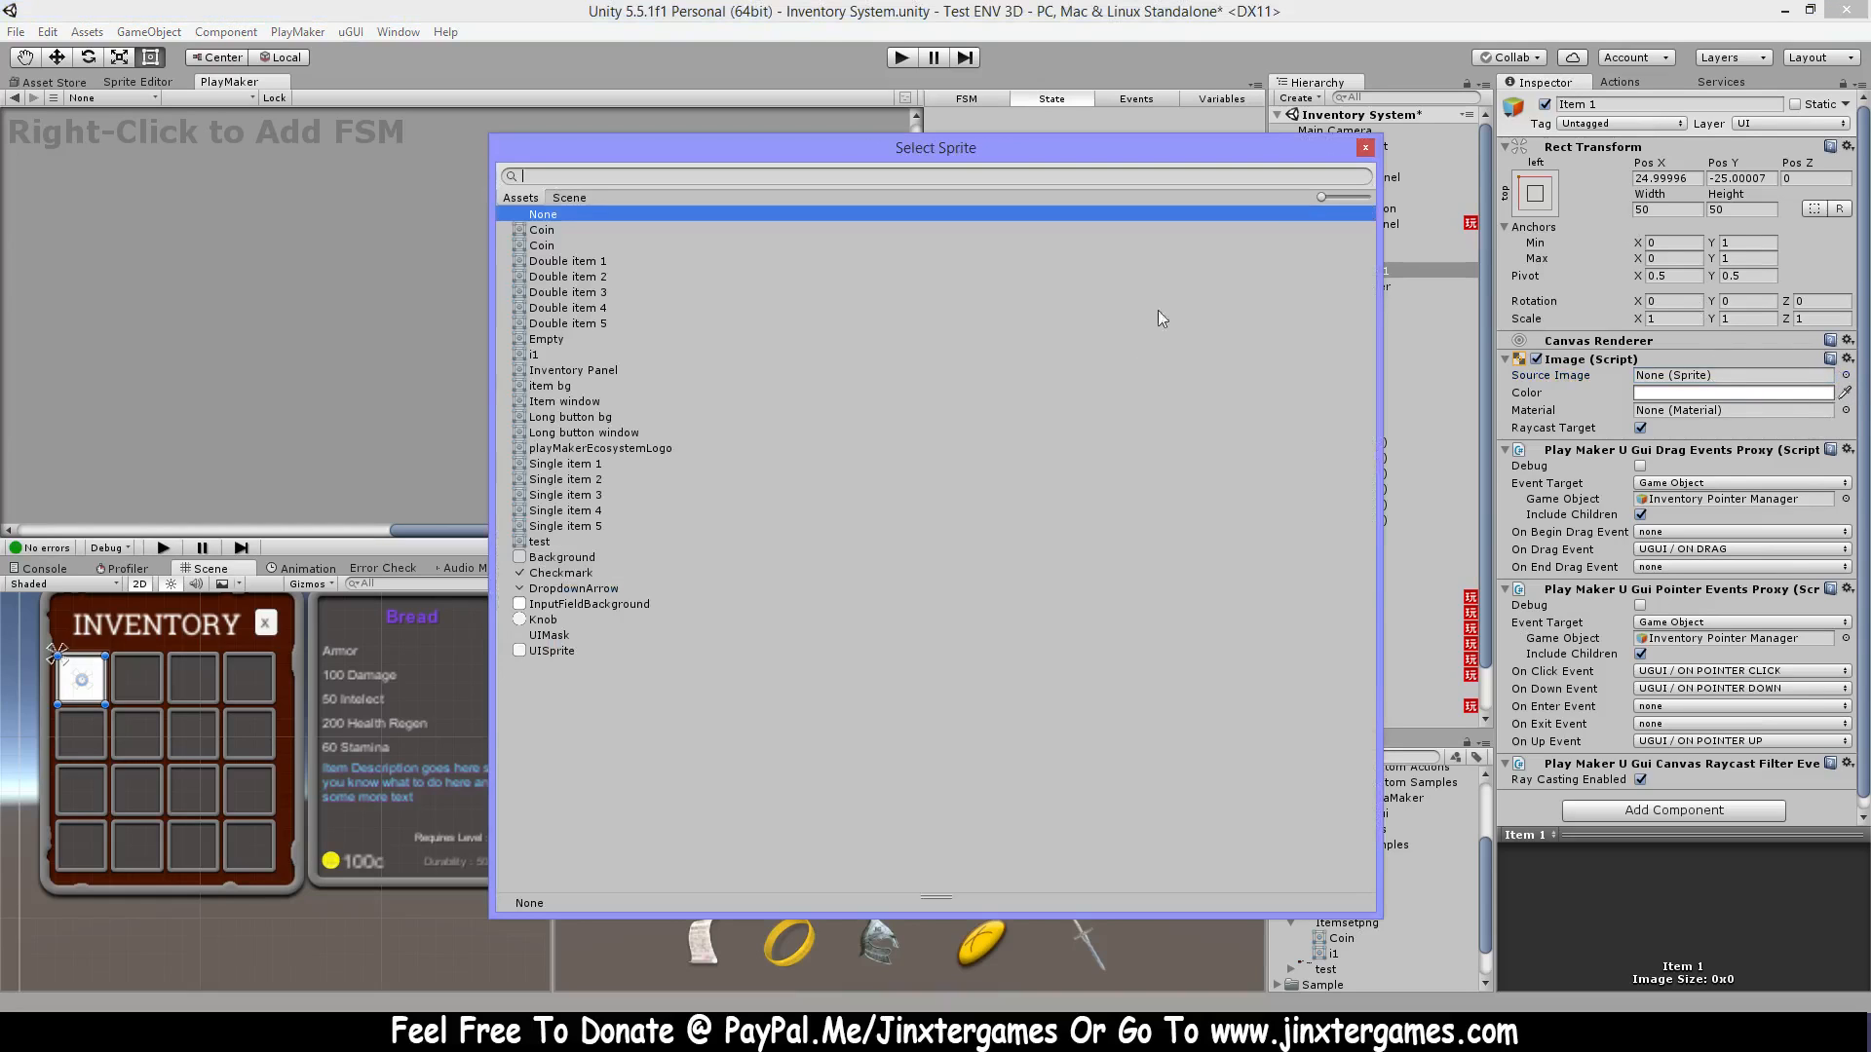
pyautogui.doubleClick(557, 339)
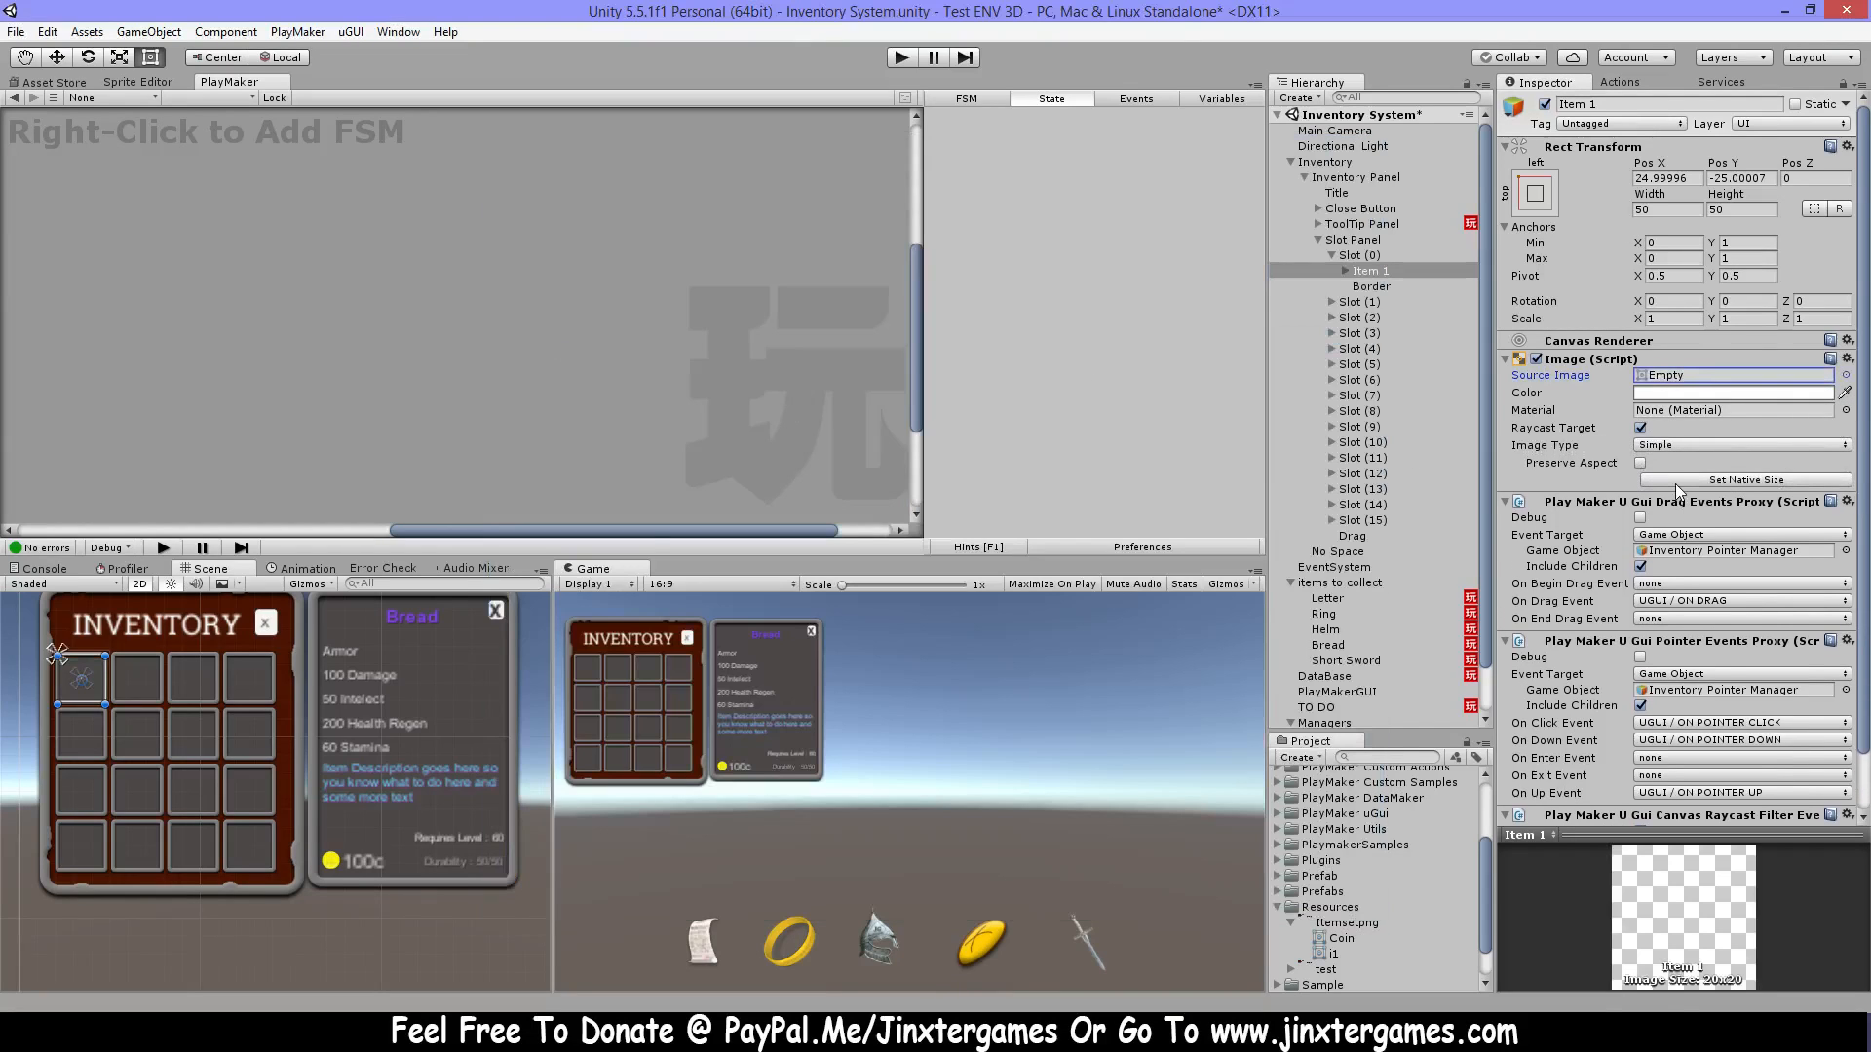
pyautogui.click(1710, 380)
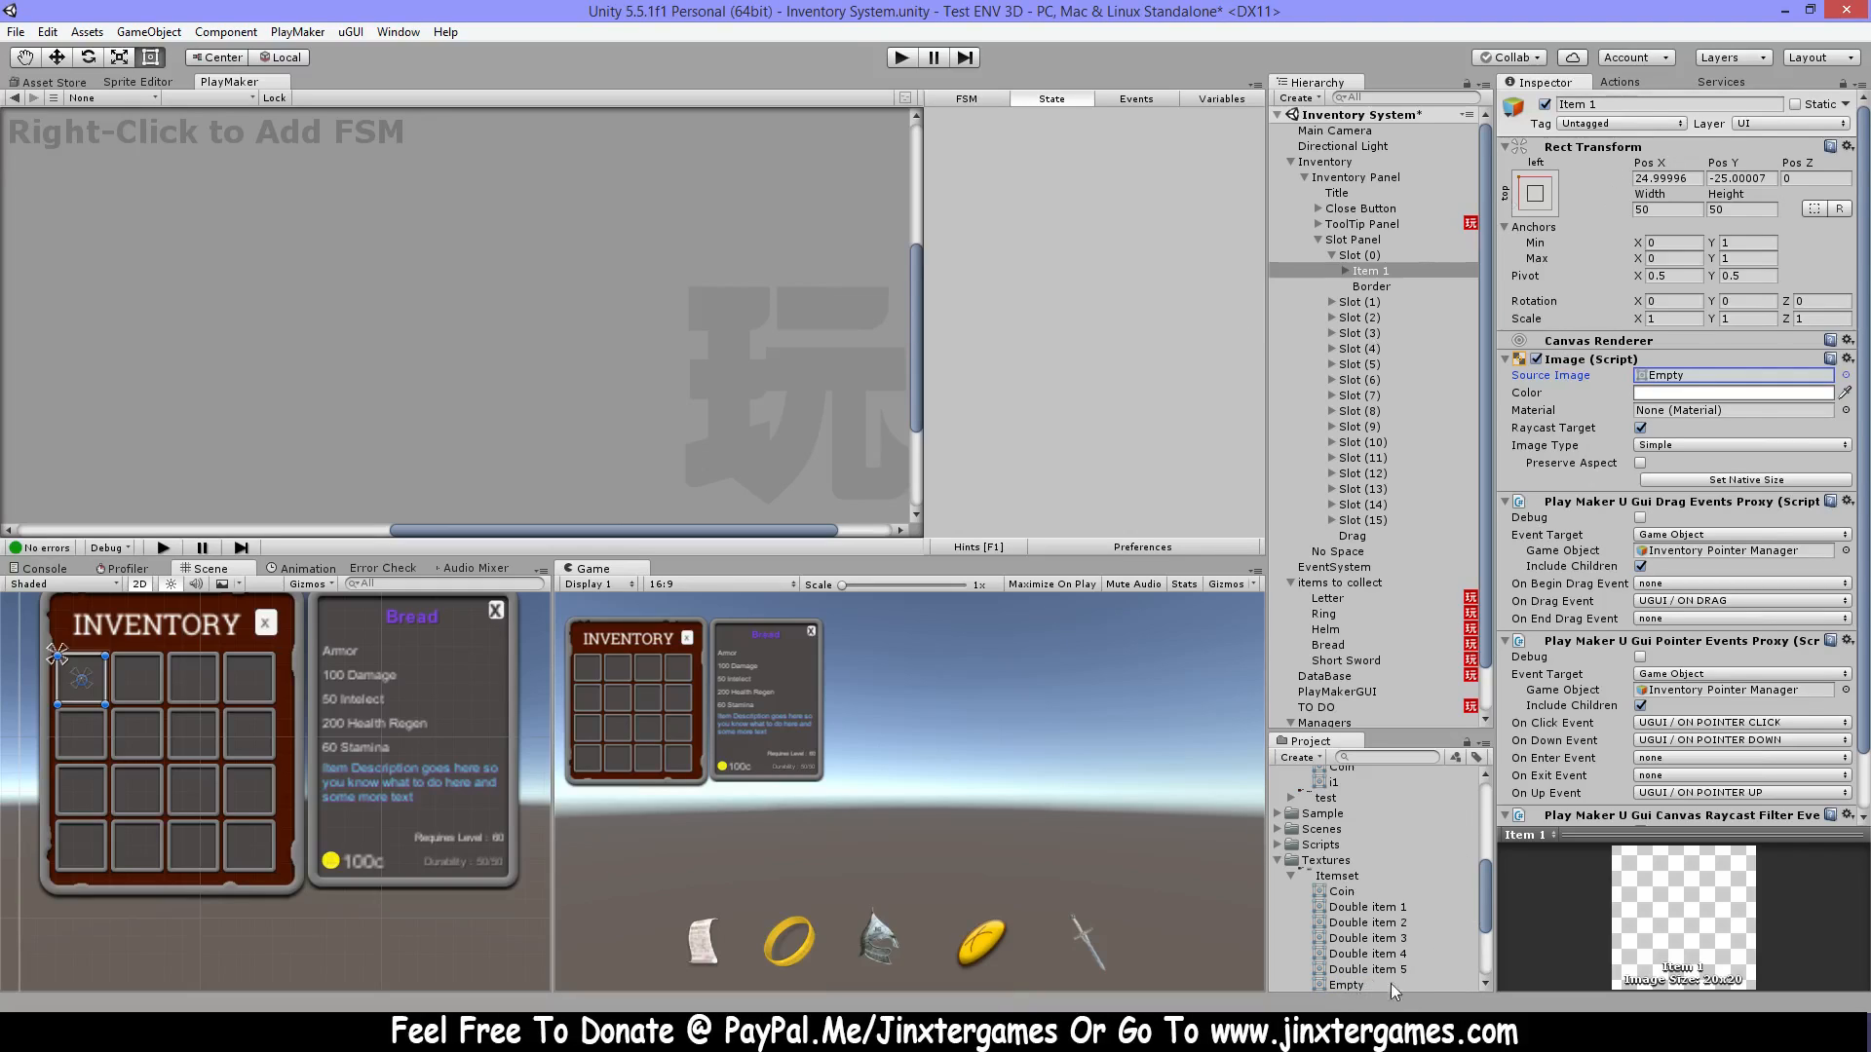
# Toggle the Image component of Slot (0)'s Border off and back on, and review Item 1's components.
pyautogui.click(1368, 288)
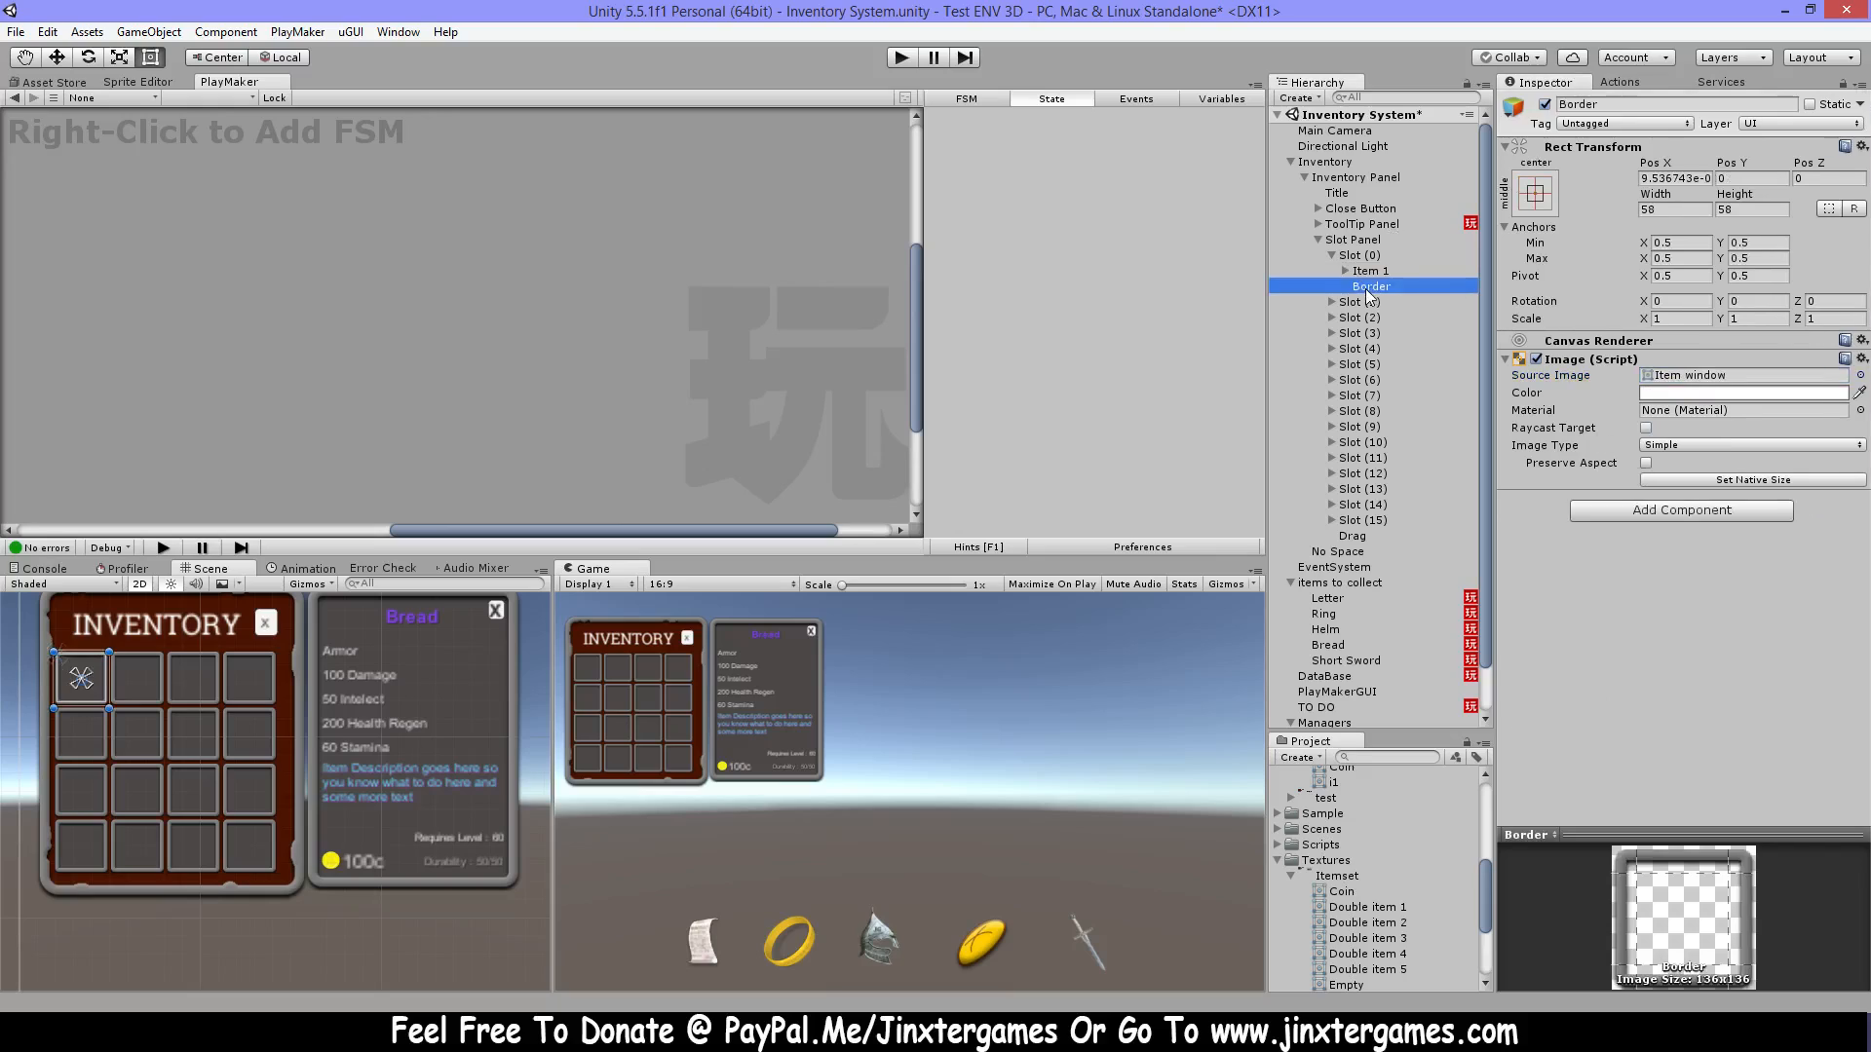
pyautogui.click(1537, 359)
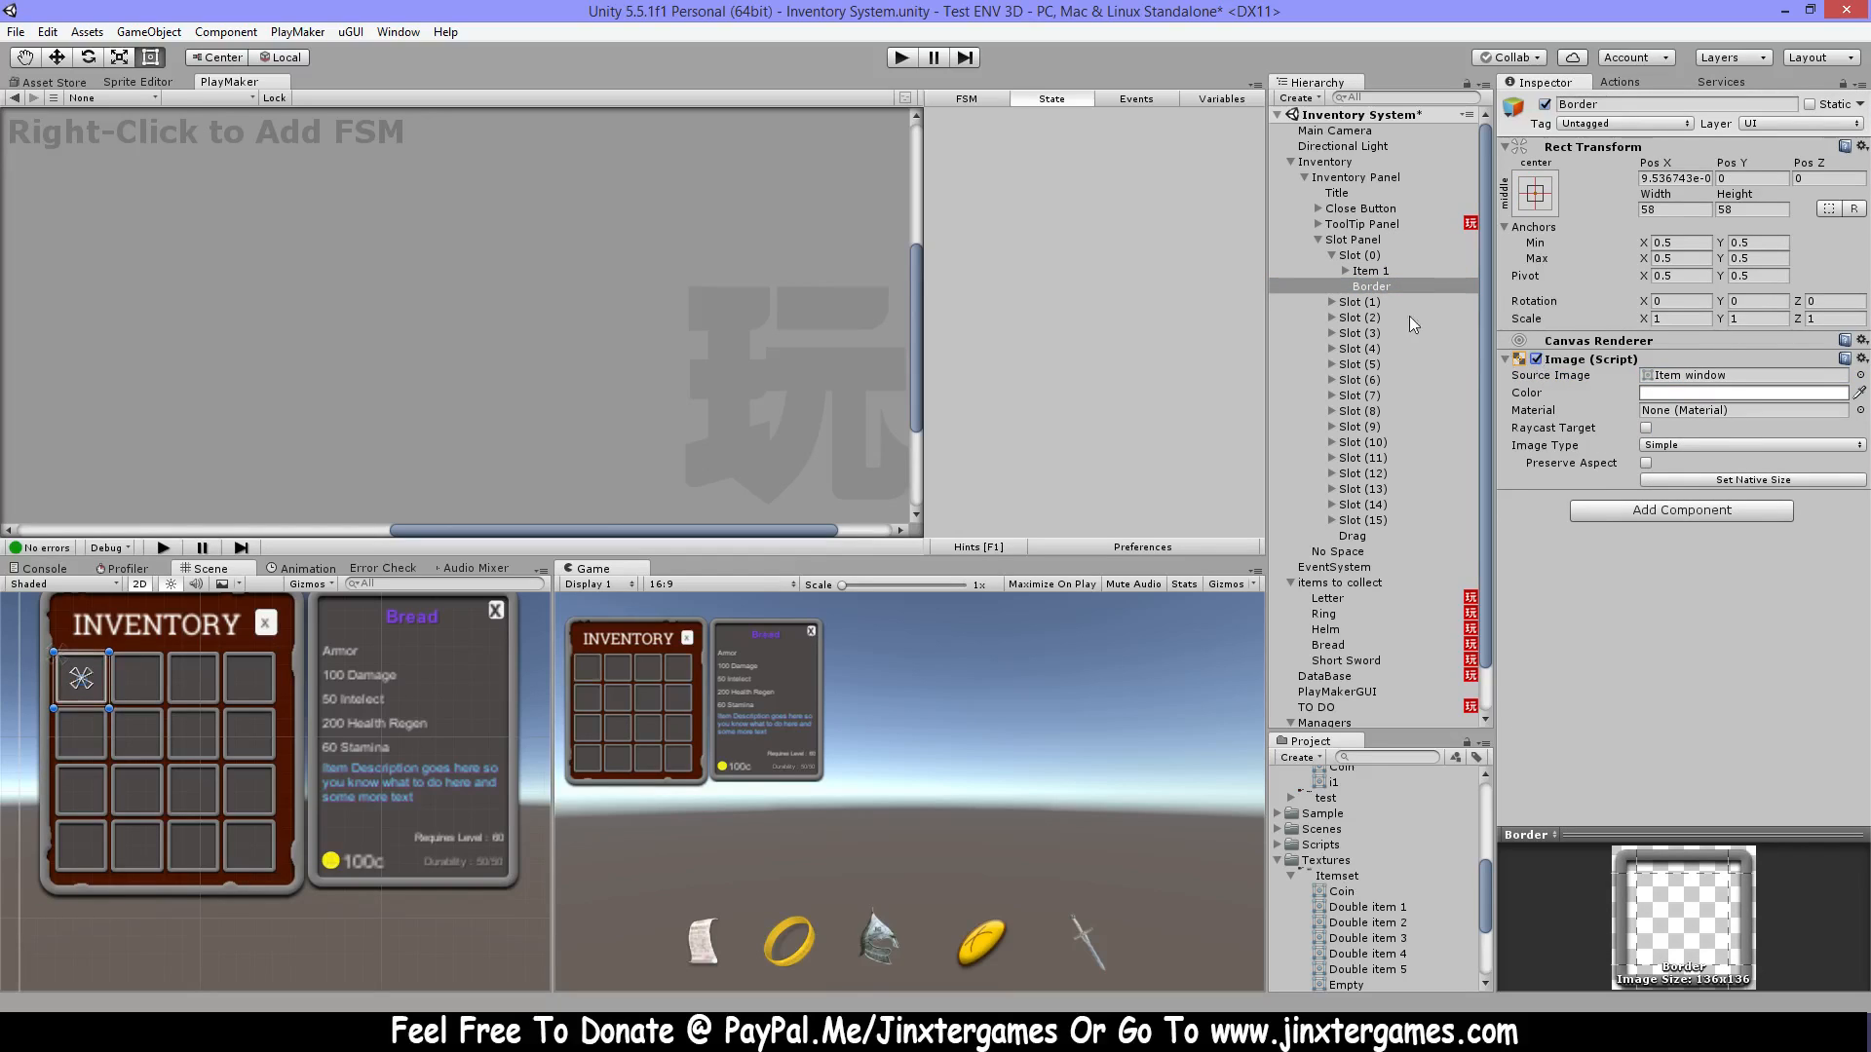
pyautogui.click(1366, 271)
pyautogui.scroll(-1, 1754, 551)
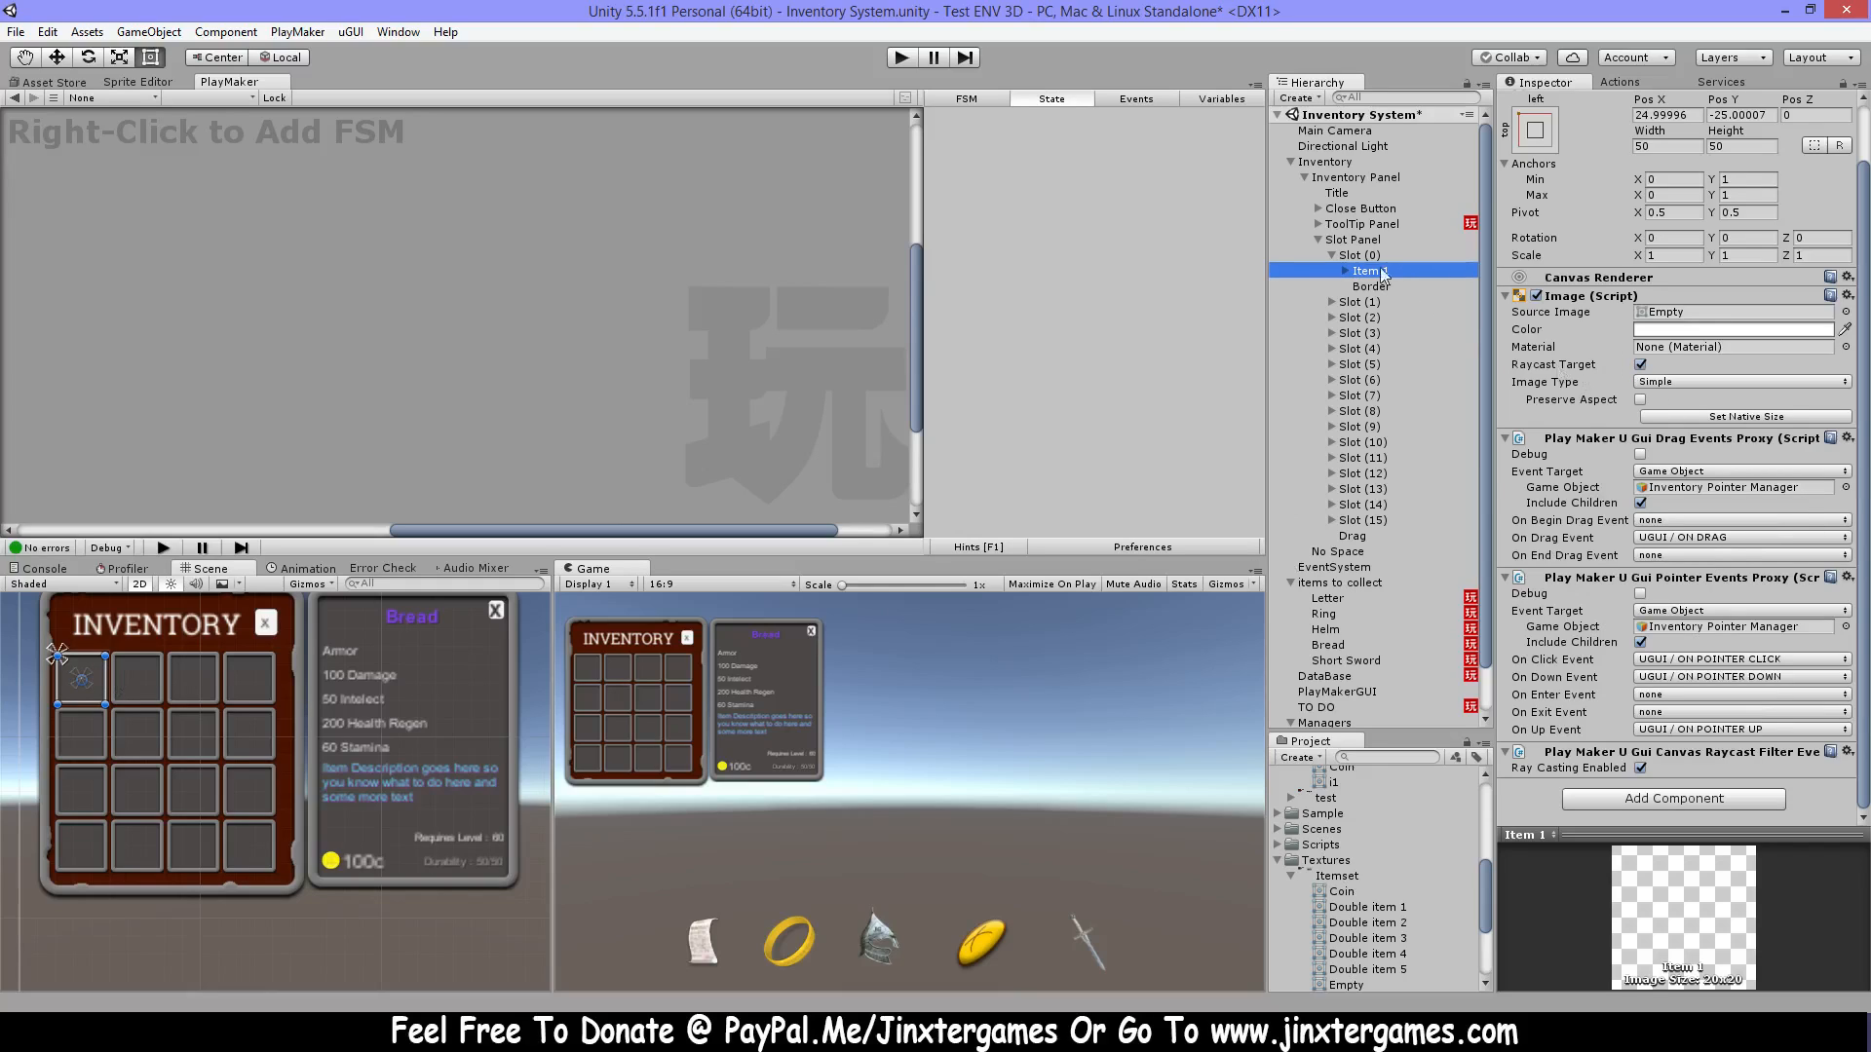
# Compare the Raycast Target settings in the Image components of Slot (0) and its Border.
pyautogui.click(1354, 255)
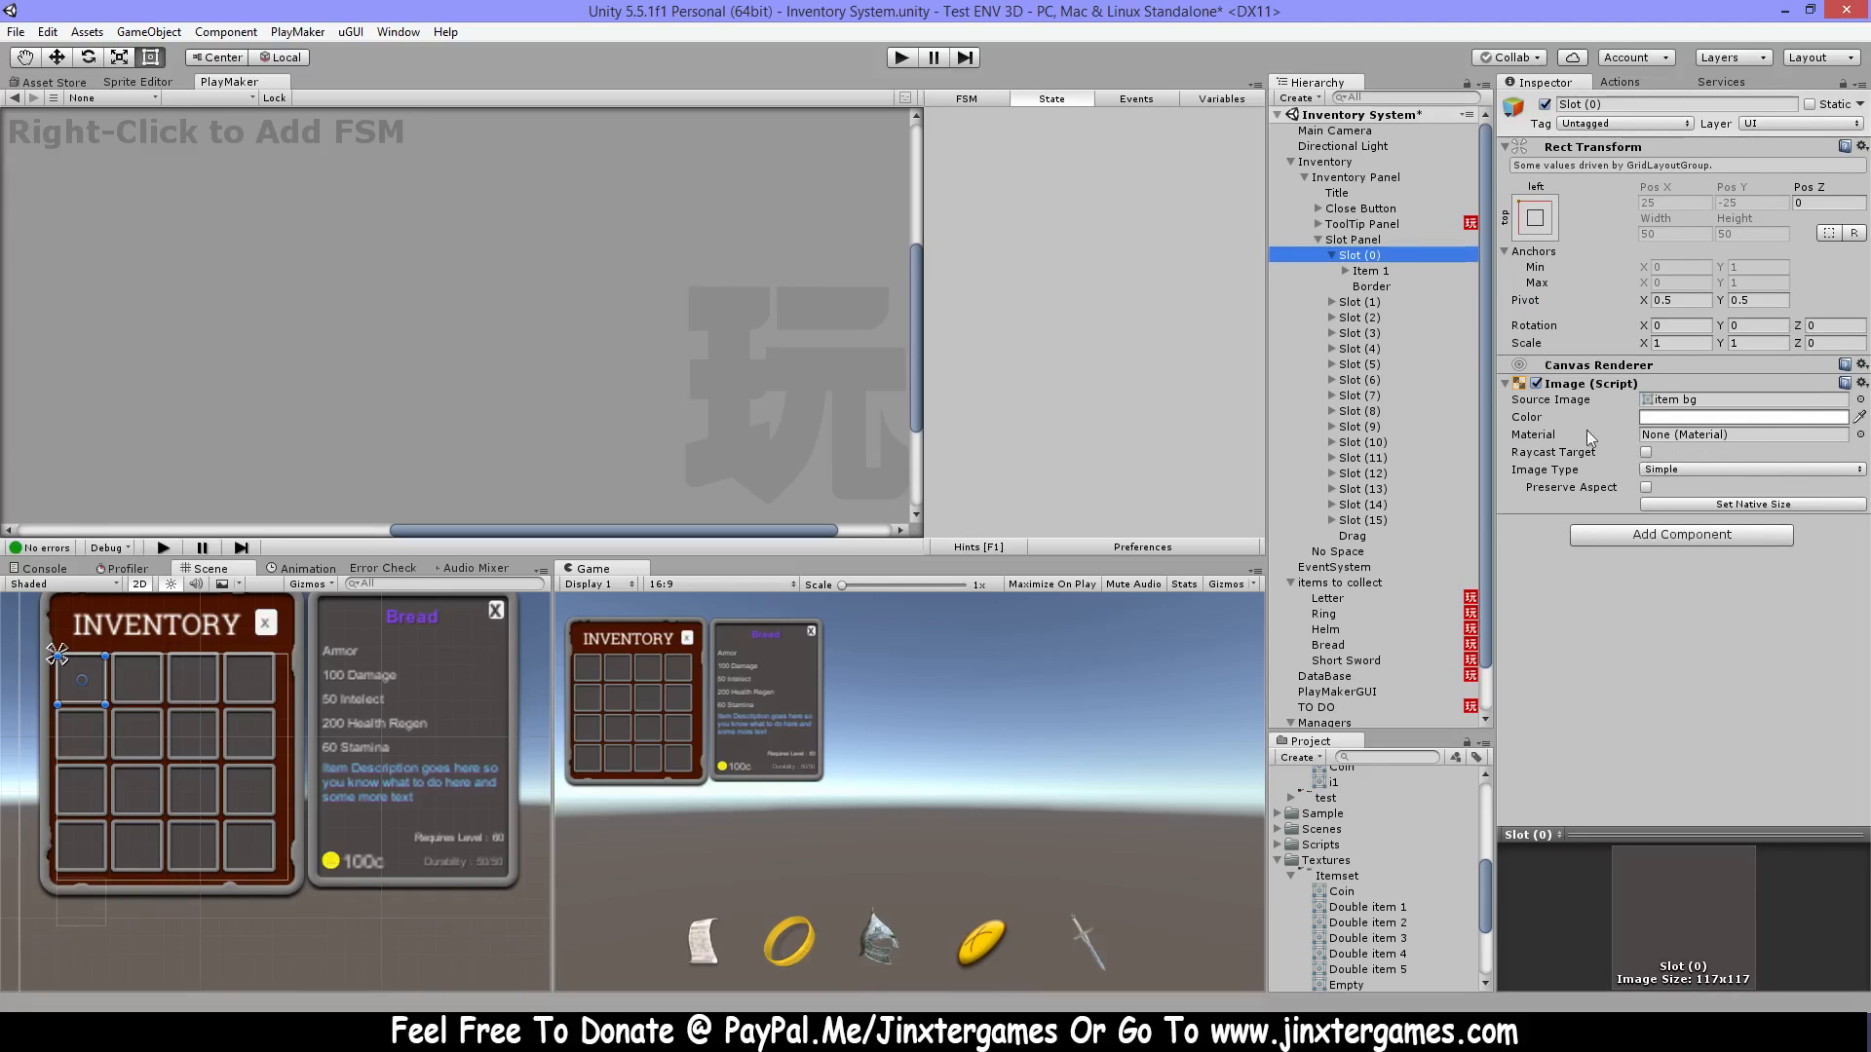
pyautogui.click(1360, 286)
pyautogui.click(1720, 82)
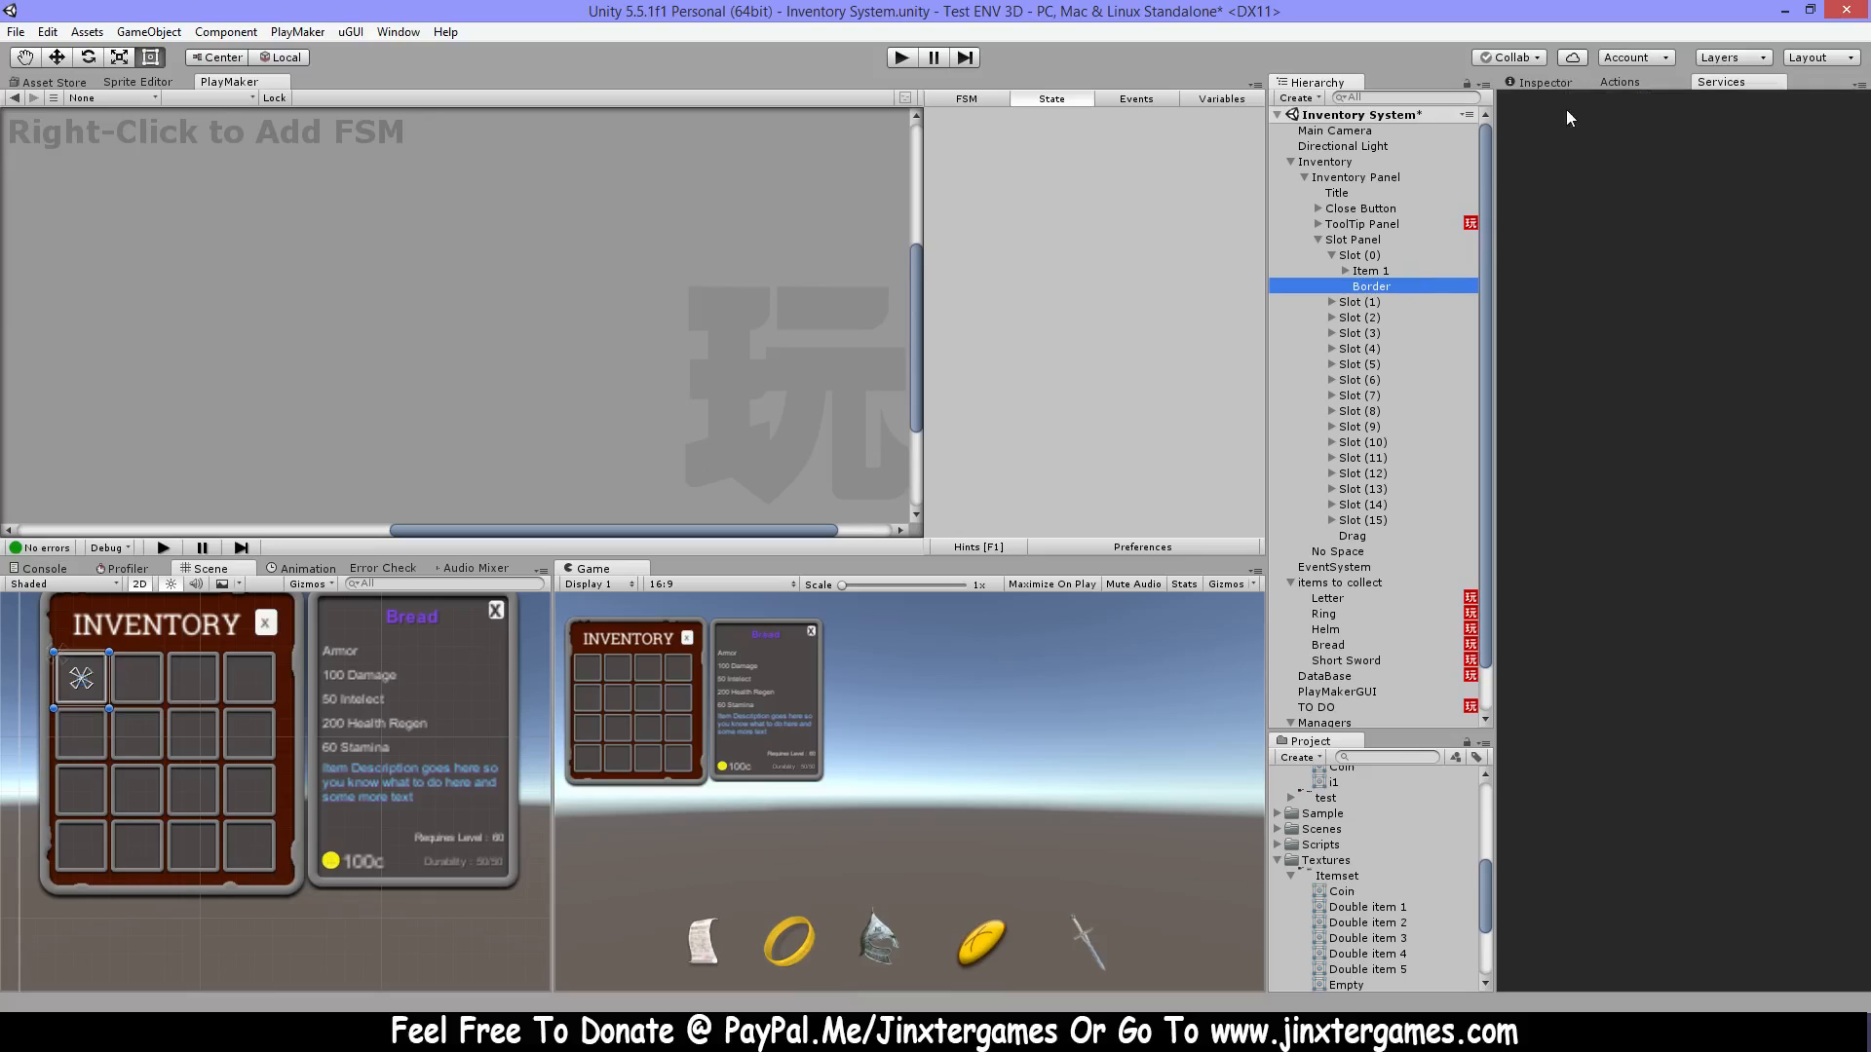
pyautogui.click(1557, 86)
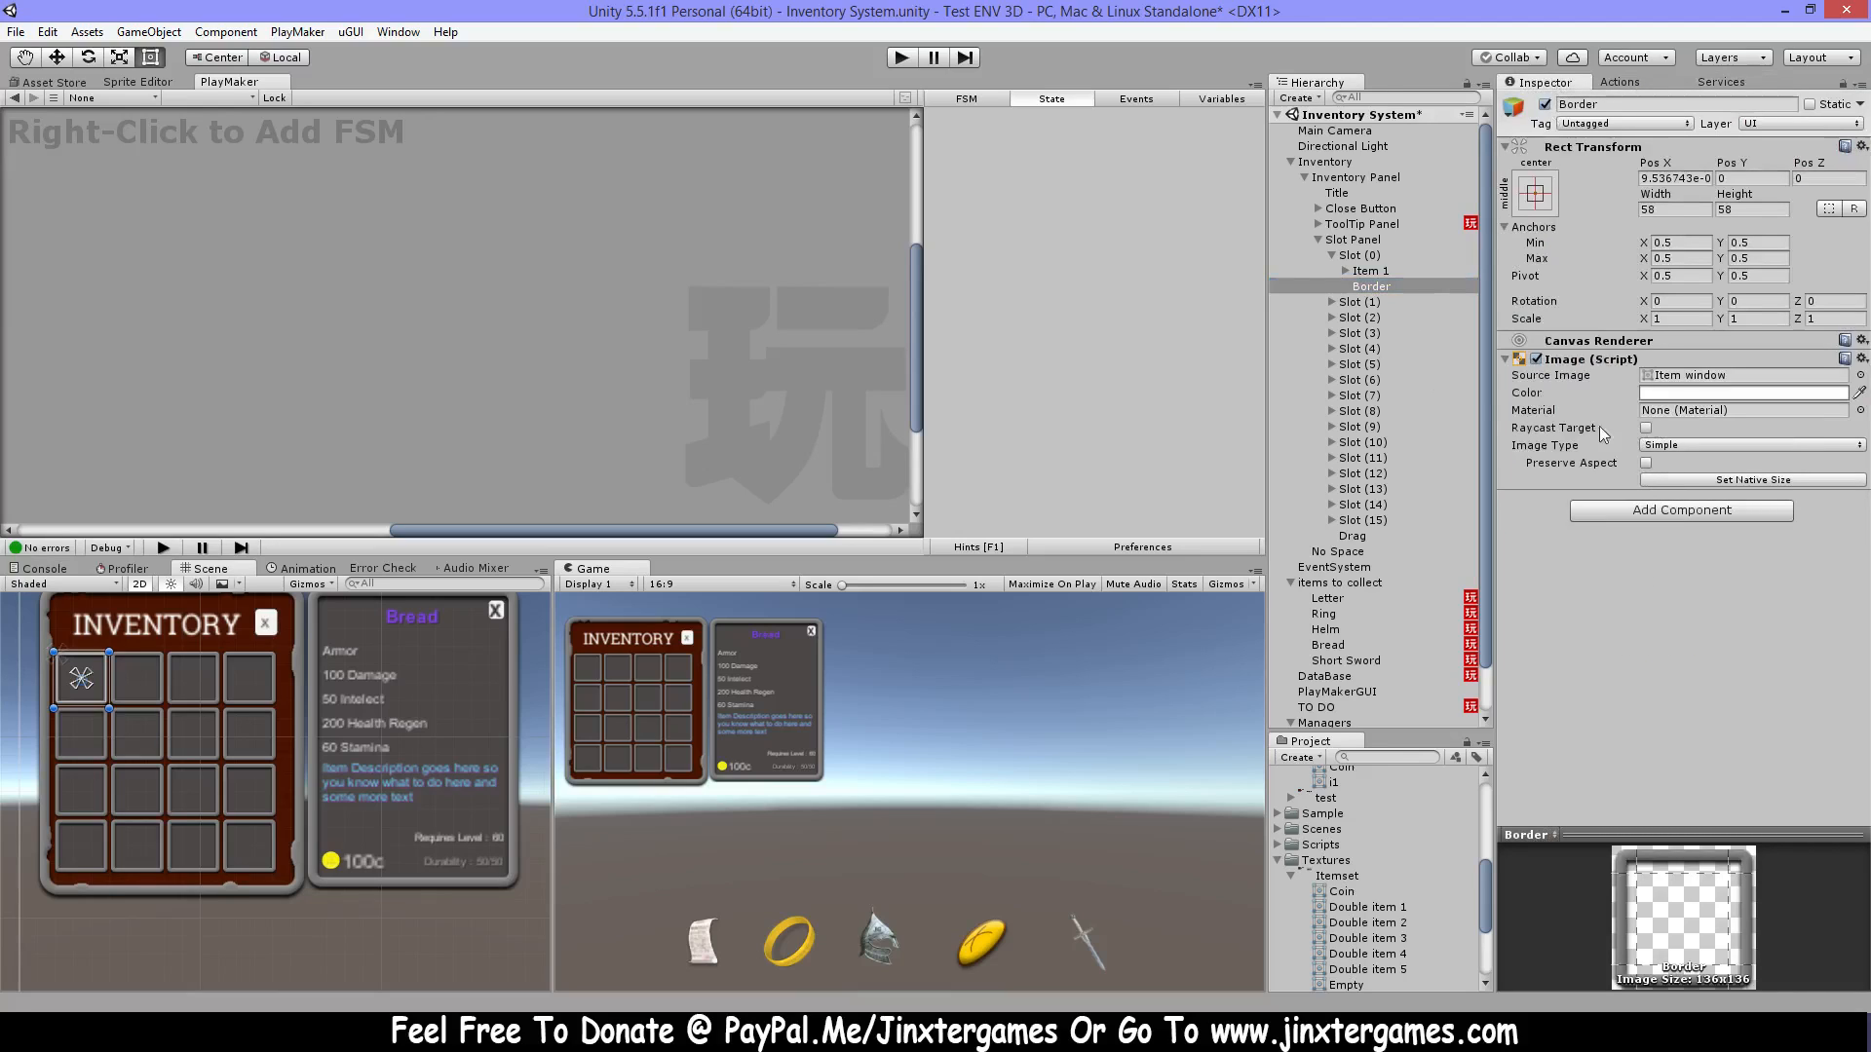
# Examine Item 1's Raycast Target, drag and pointer event proxies, and canvas raycast filter, along with the manager objects.
pyautogui.click(1369, 269)
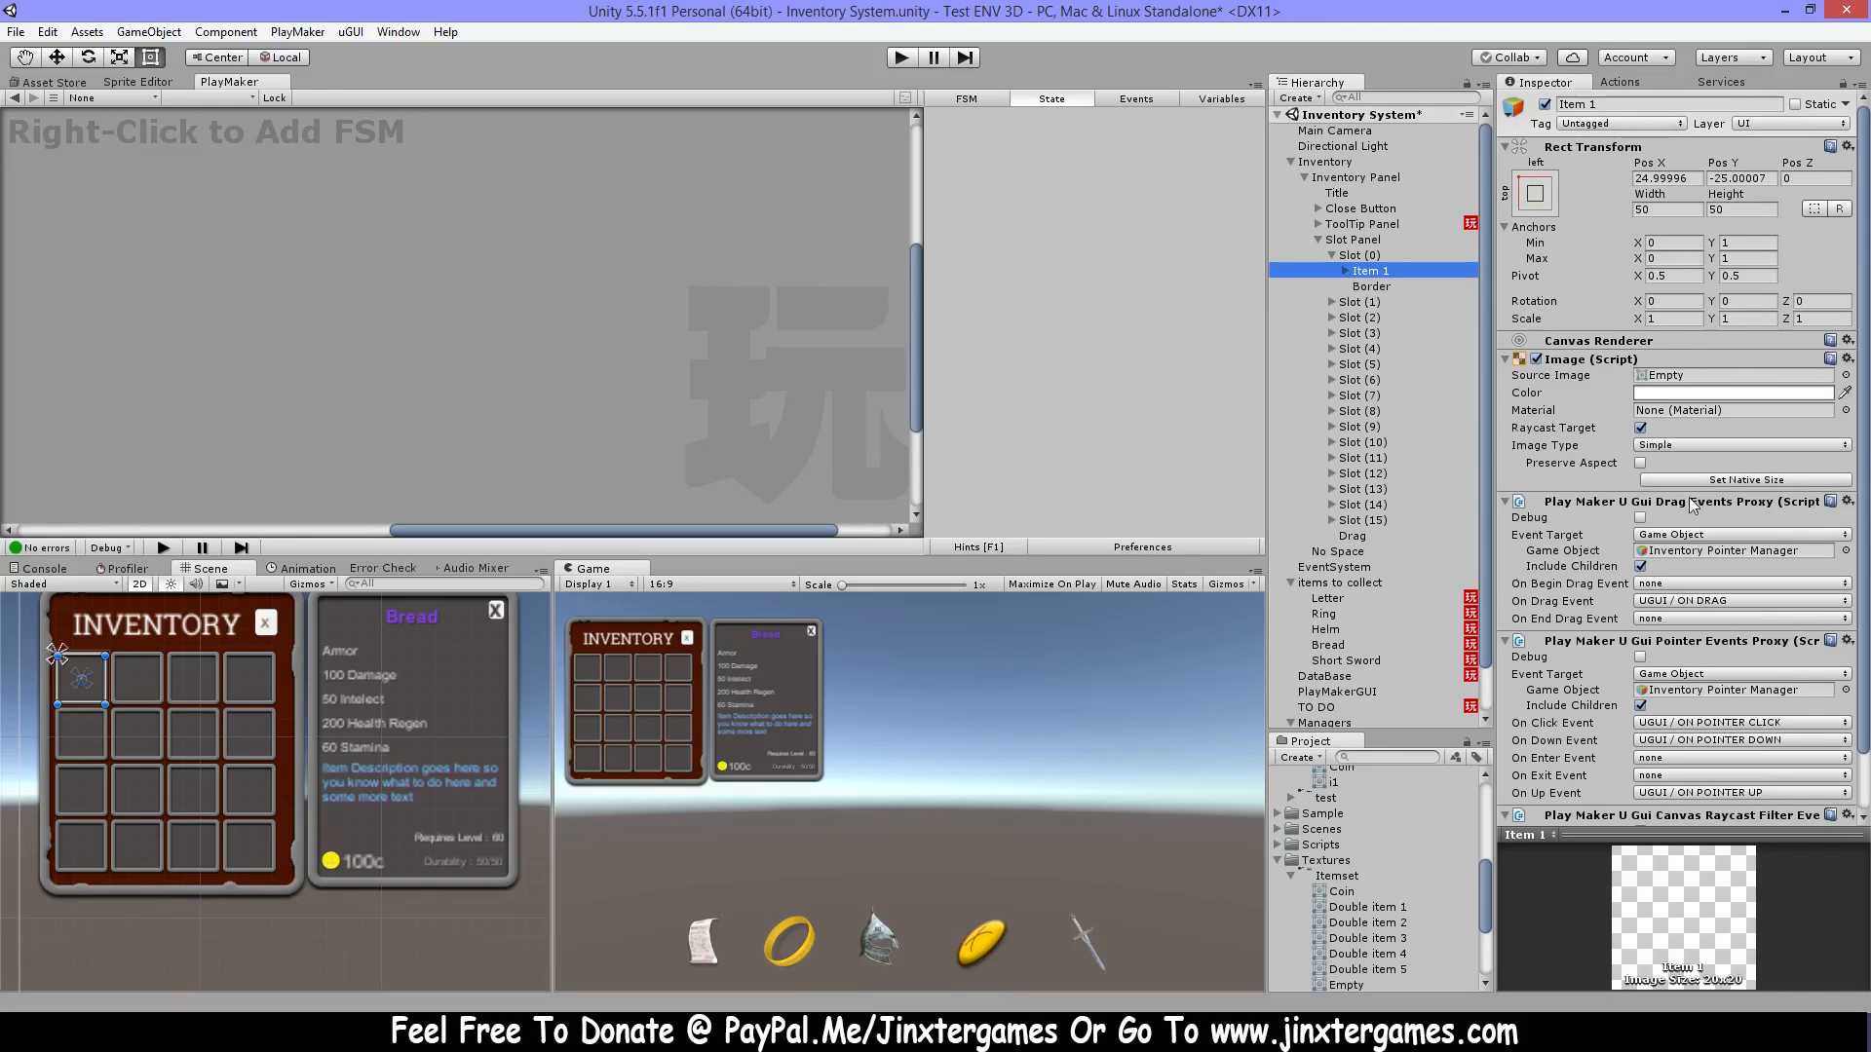
pyautogui.scroll(-2, 1715, 682)
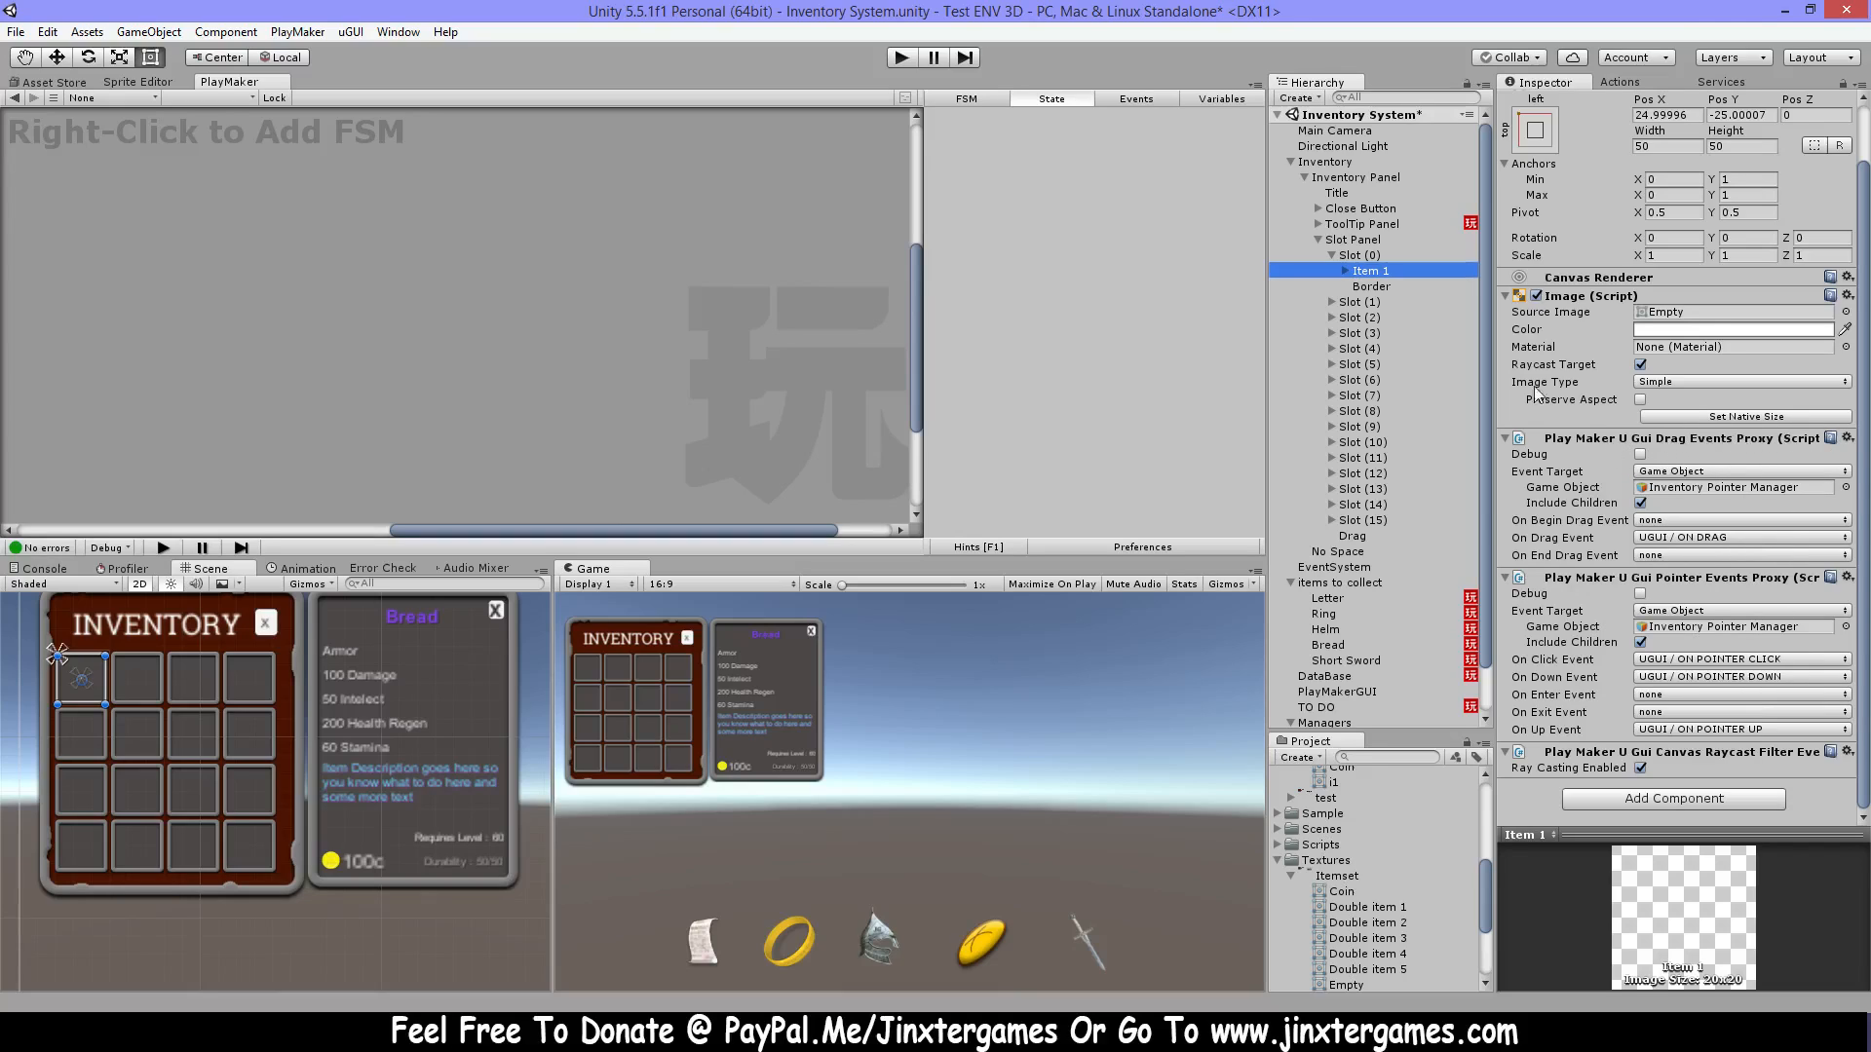
pyautogui.scroll(-2, 1336, 662)
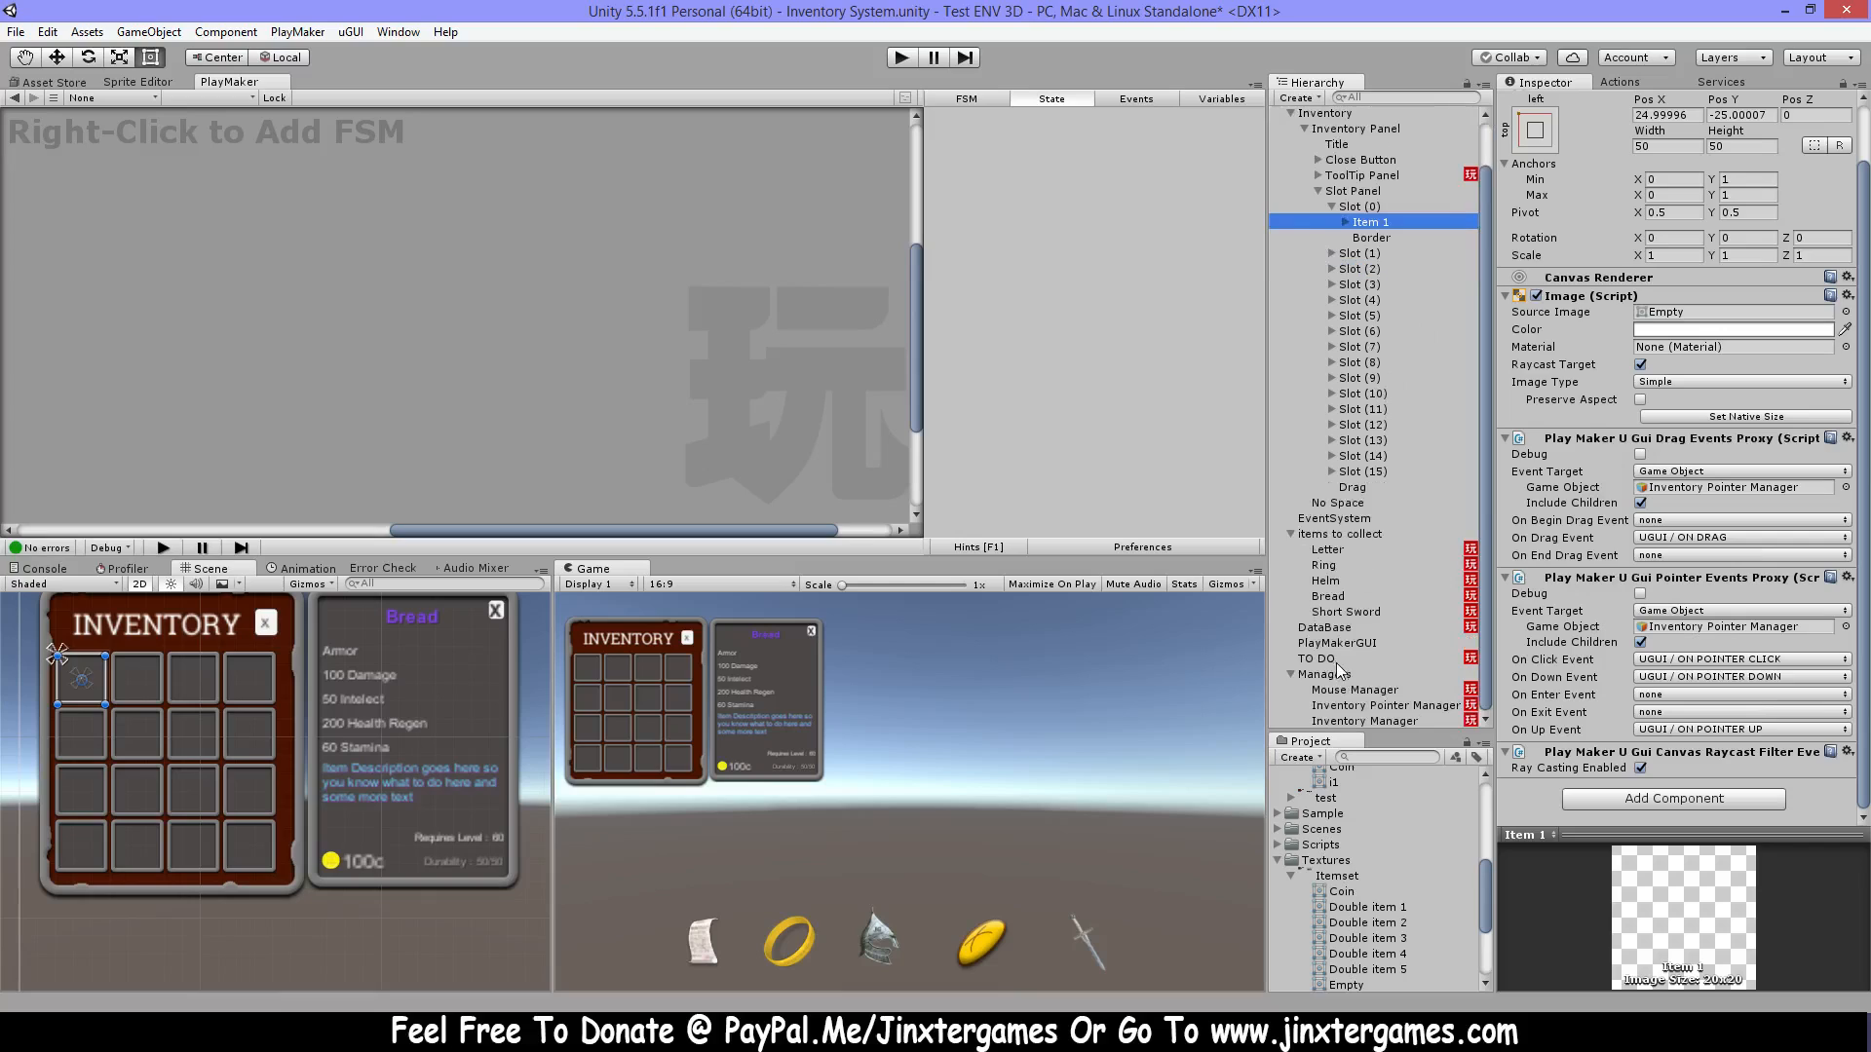
# View the Inventory Pointer Manager's Pointer Manager FSM, and return to Item 1's drag and pointer event proxies.
pyautogui.click(1408, 706)
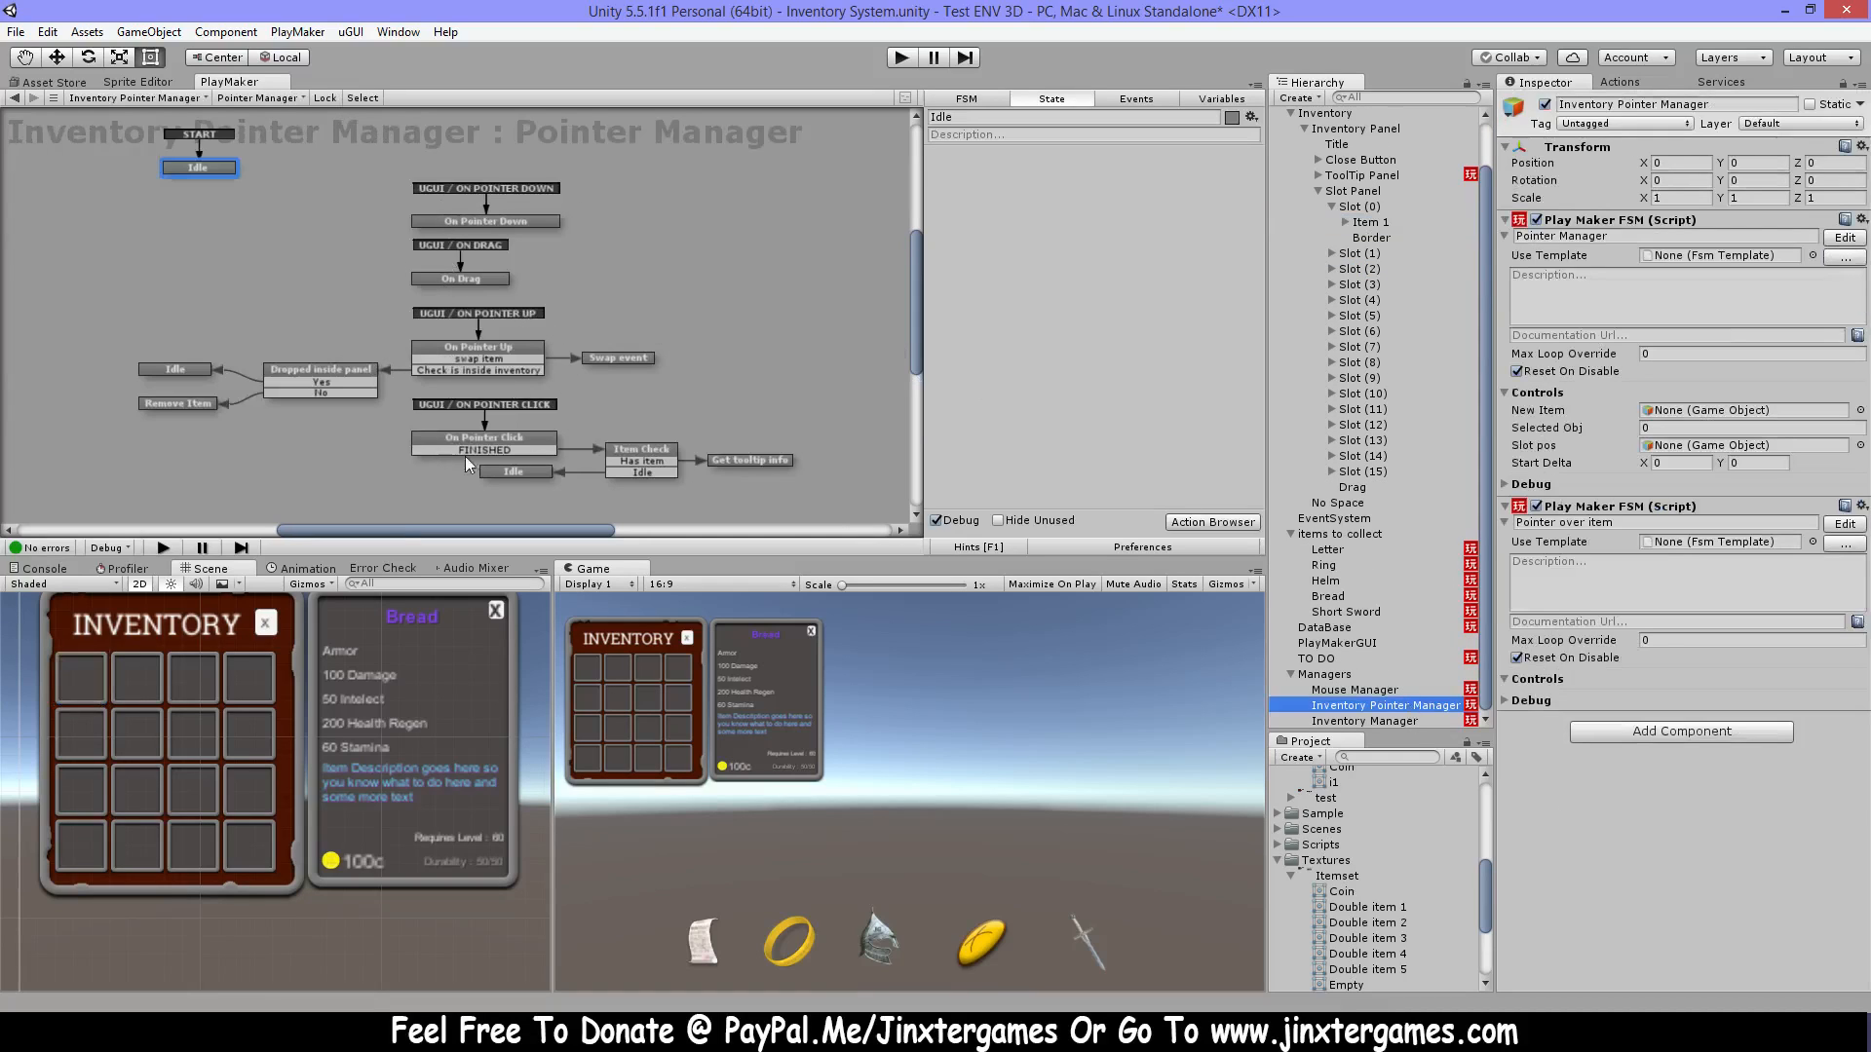
pyautogui.click(1367, 222)
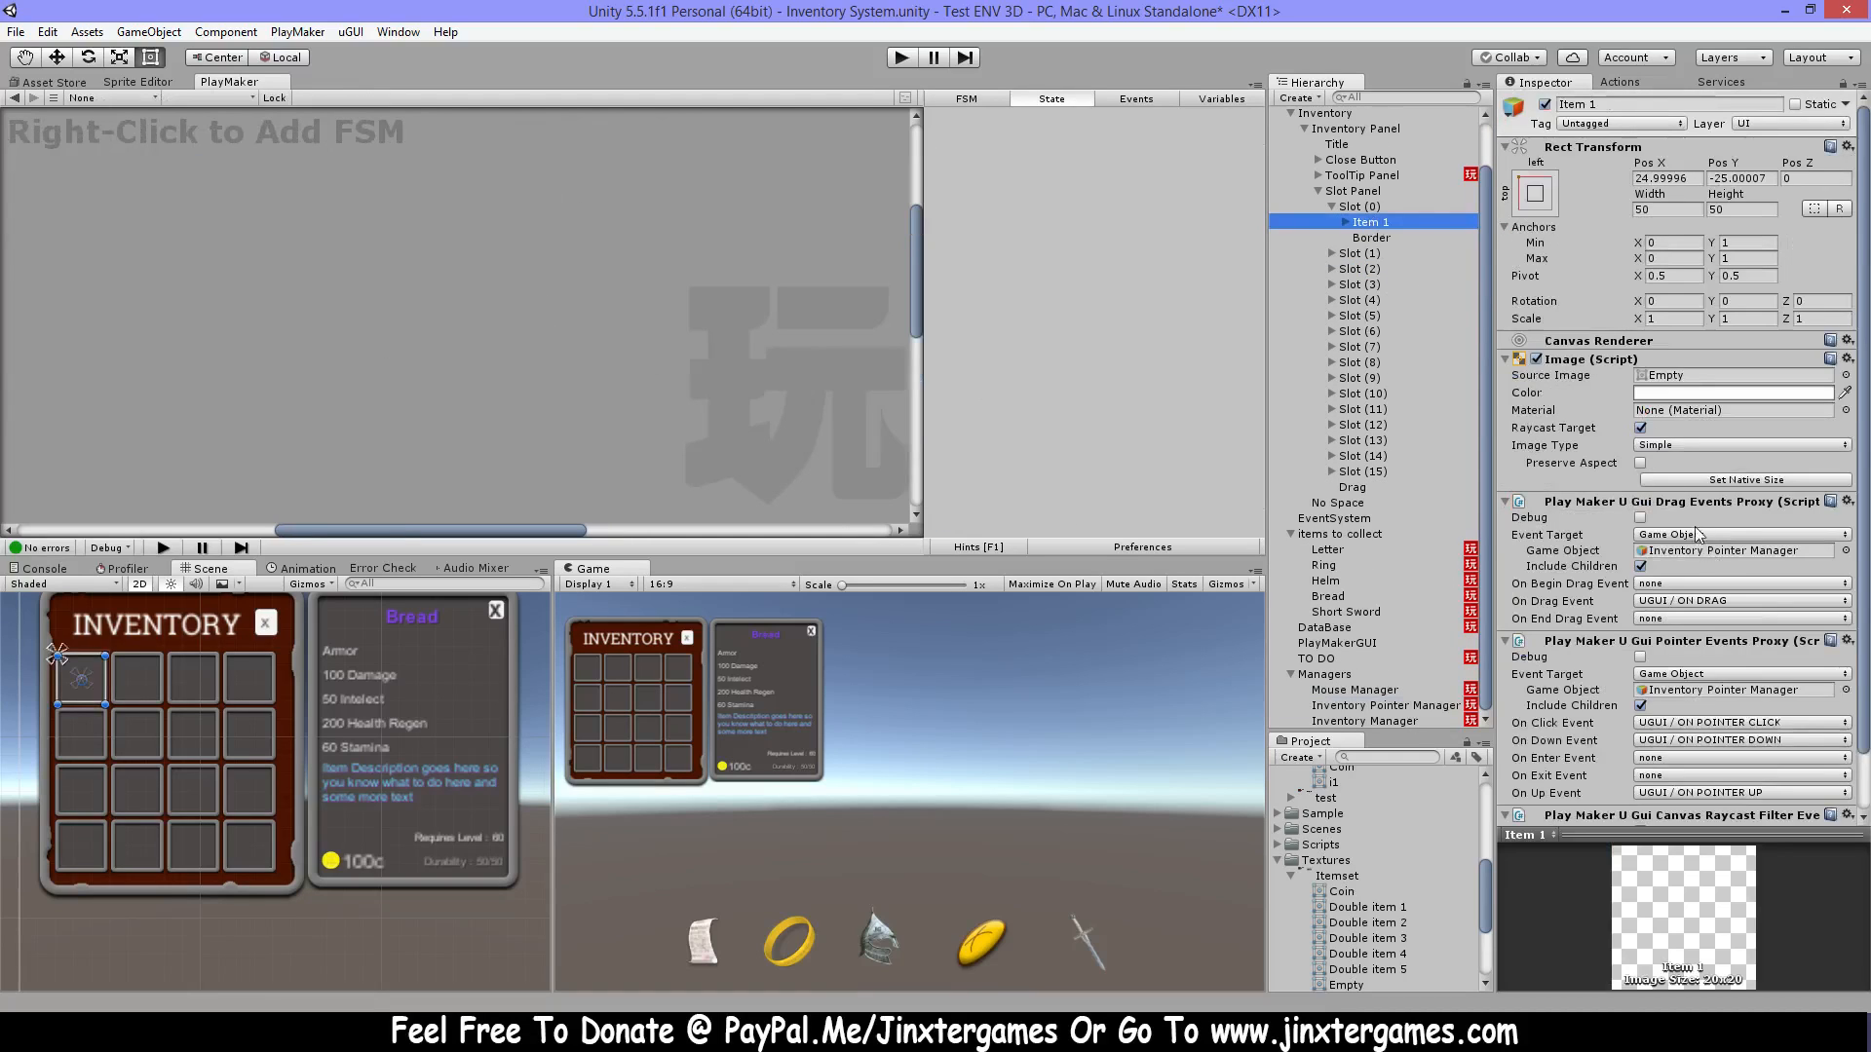
pyautogui.scroll(-2, 1744, 673)
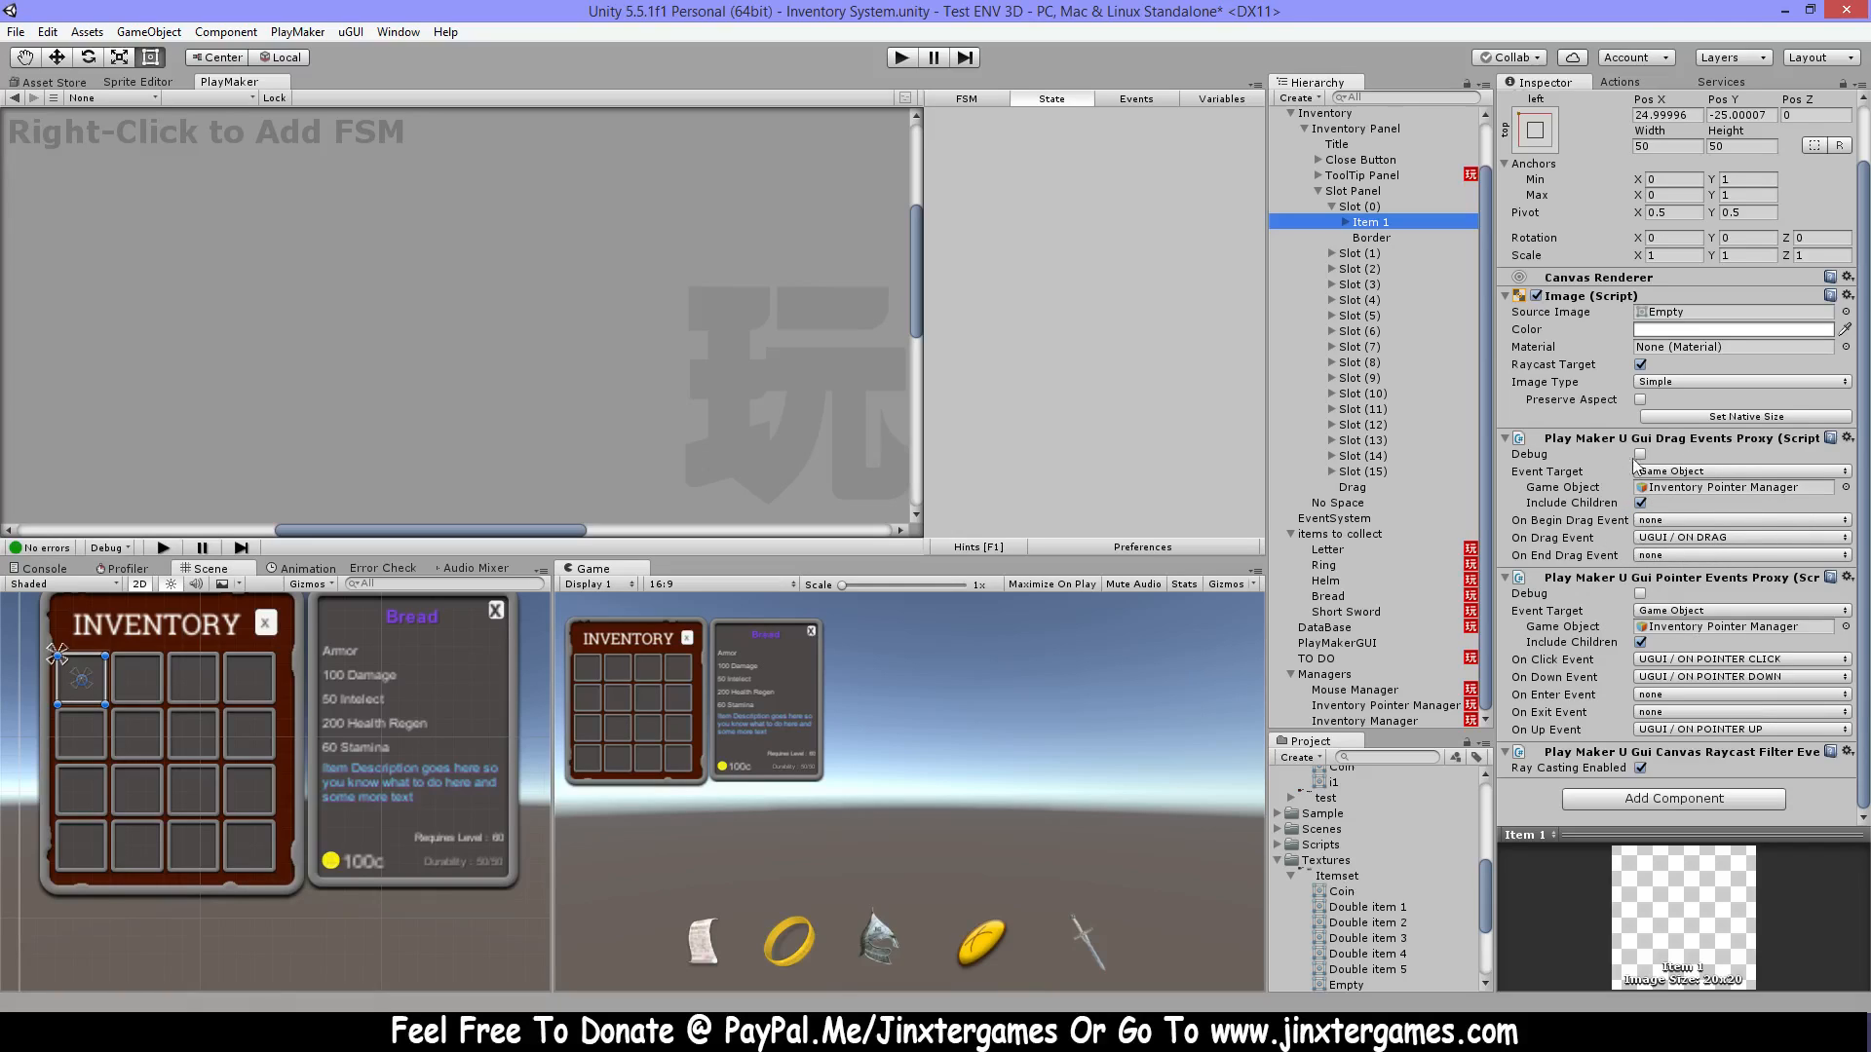
# Inspect Item 2's components in Slot (1), reveal Slot (2)'s children, and collapse the Slot Panel hierarchy.
pyautogui.click(1332, 253)
pyautogui.click(1389, 267)
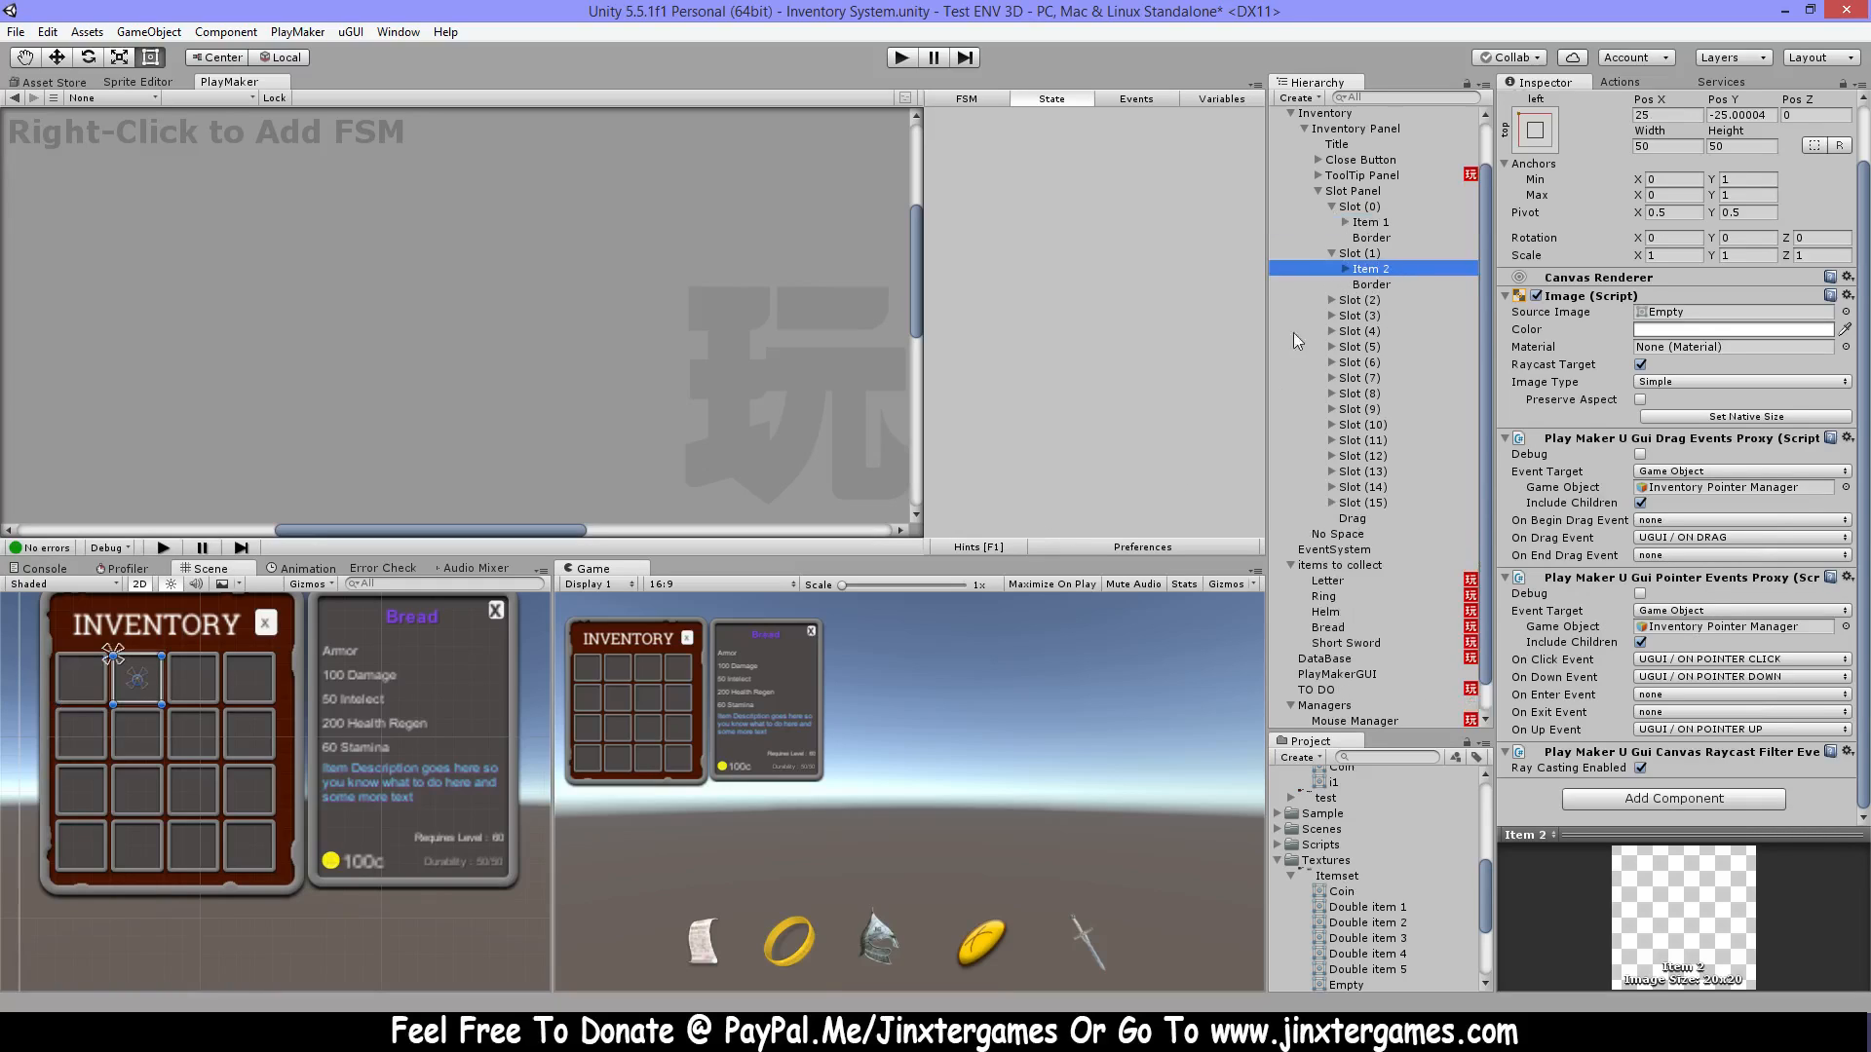
pyautogui.click(1330, 300)
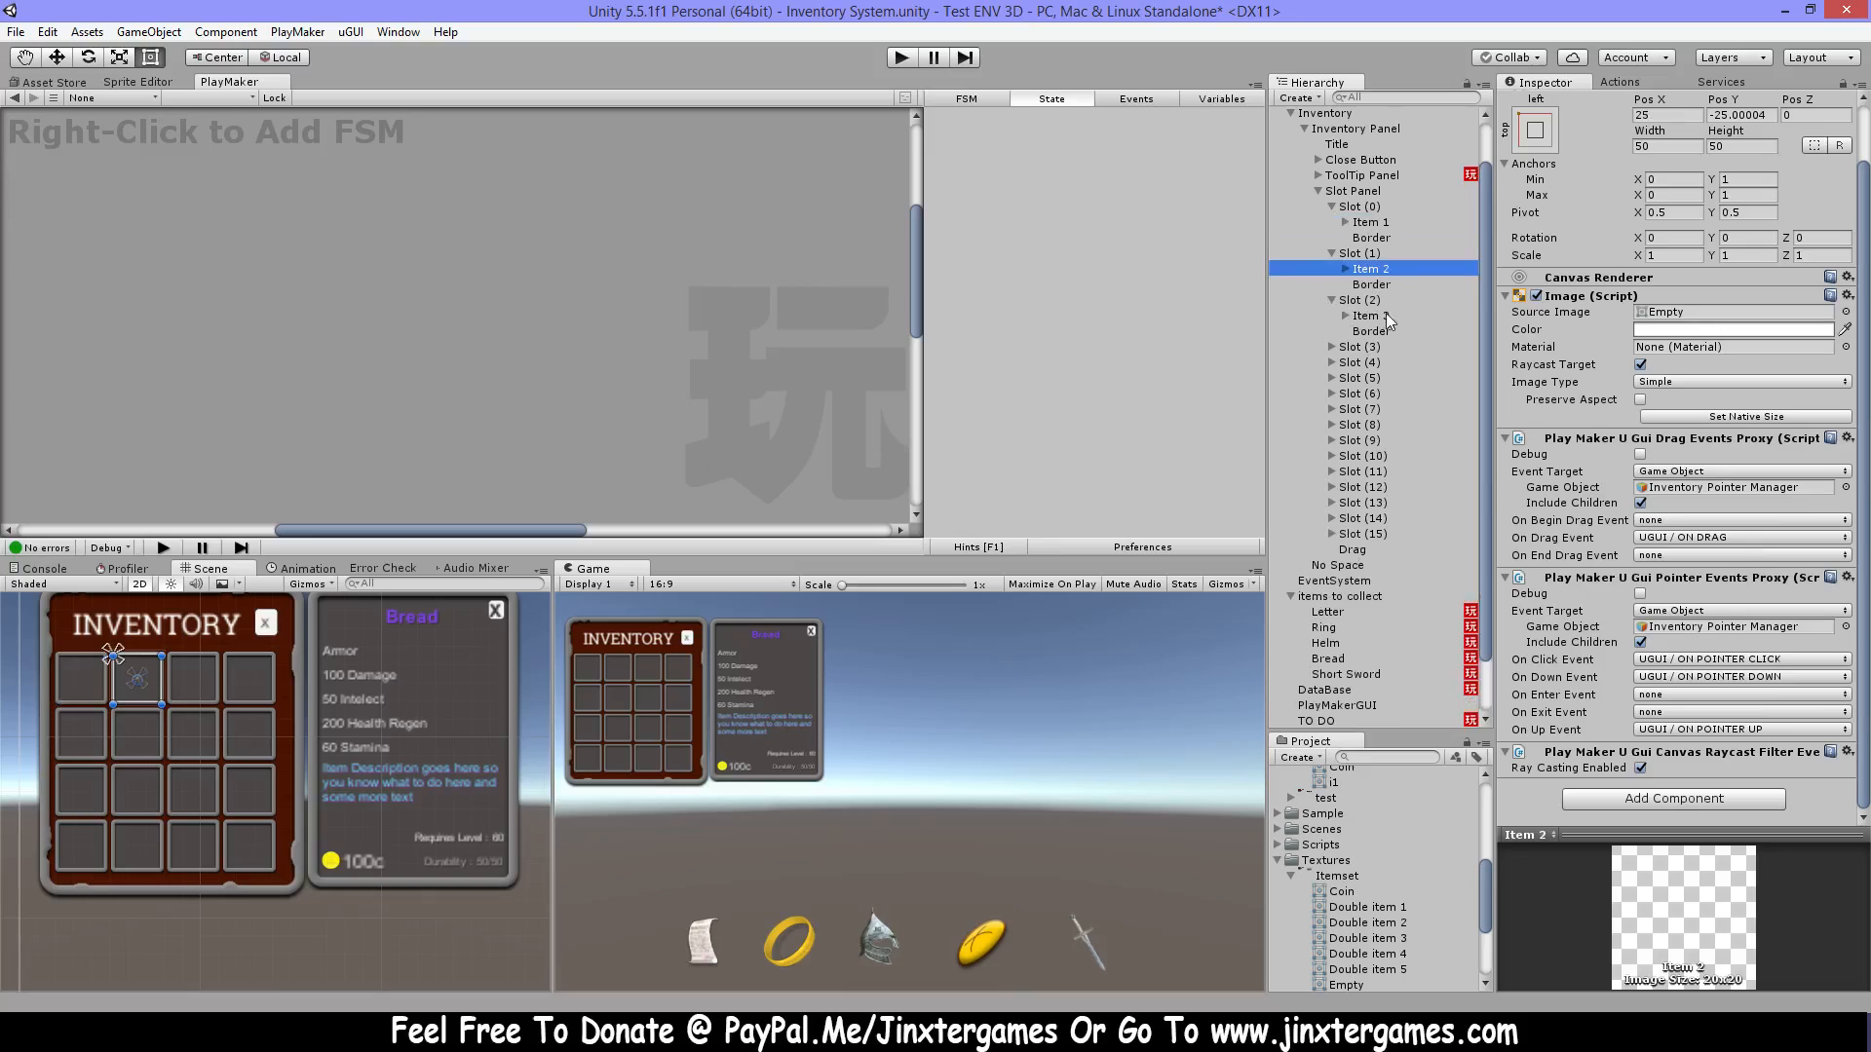
pyautogui.click(1331, 253)
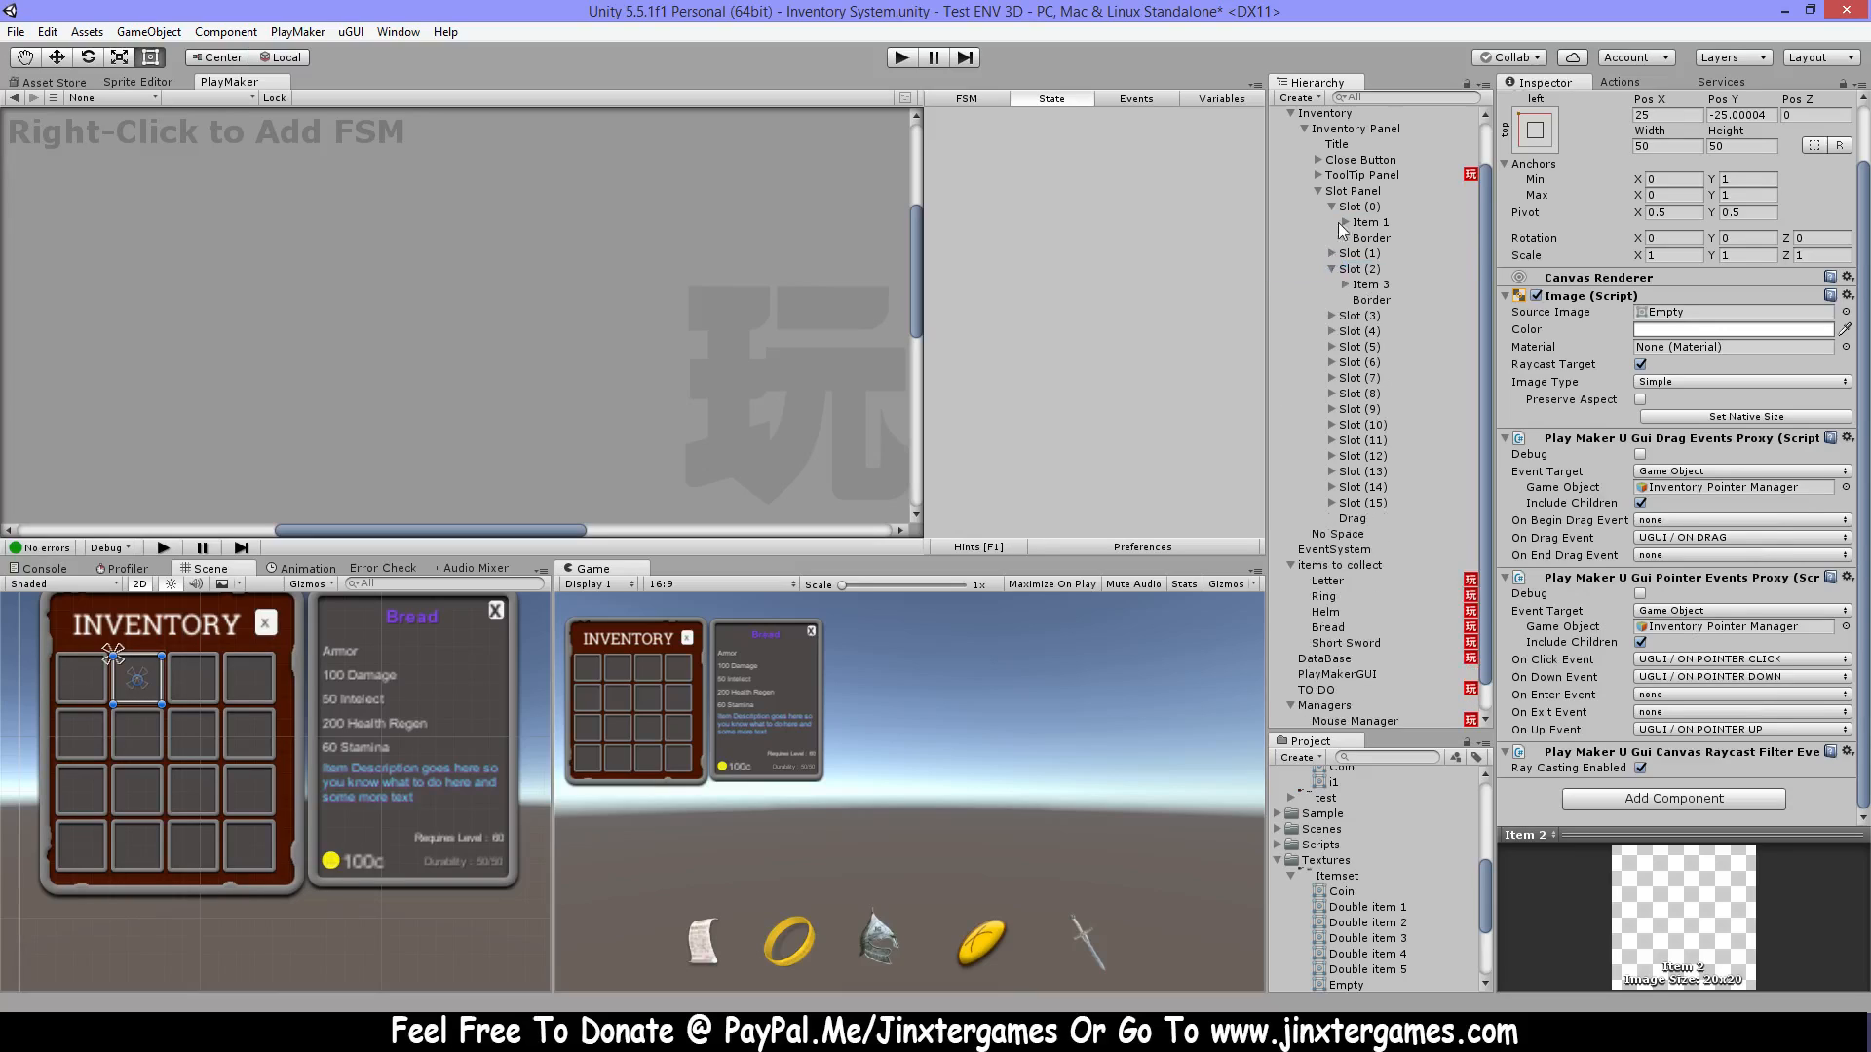
pyautogui.click(1331, 207)
pyautogui.click(1317, 191)
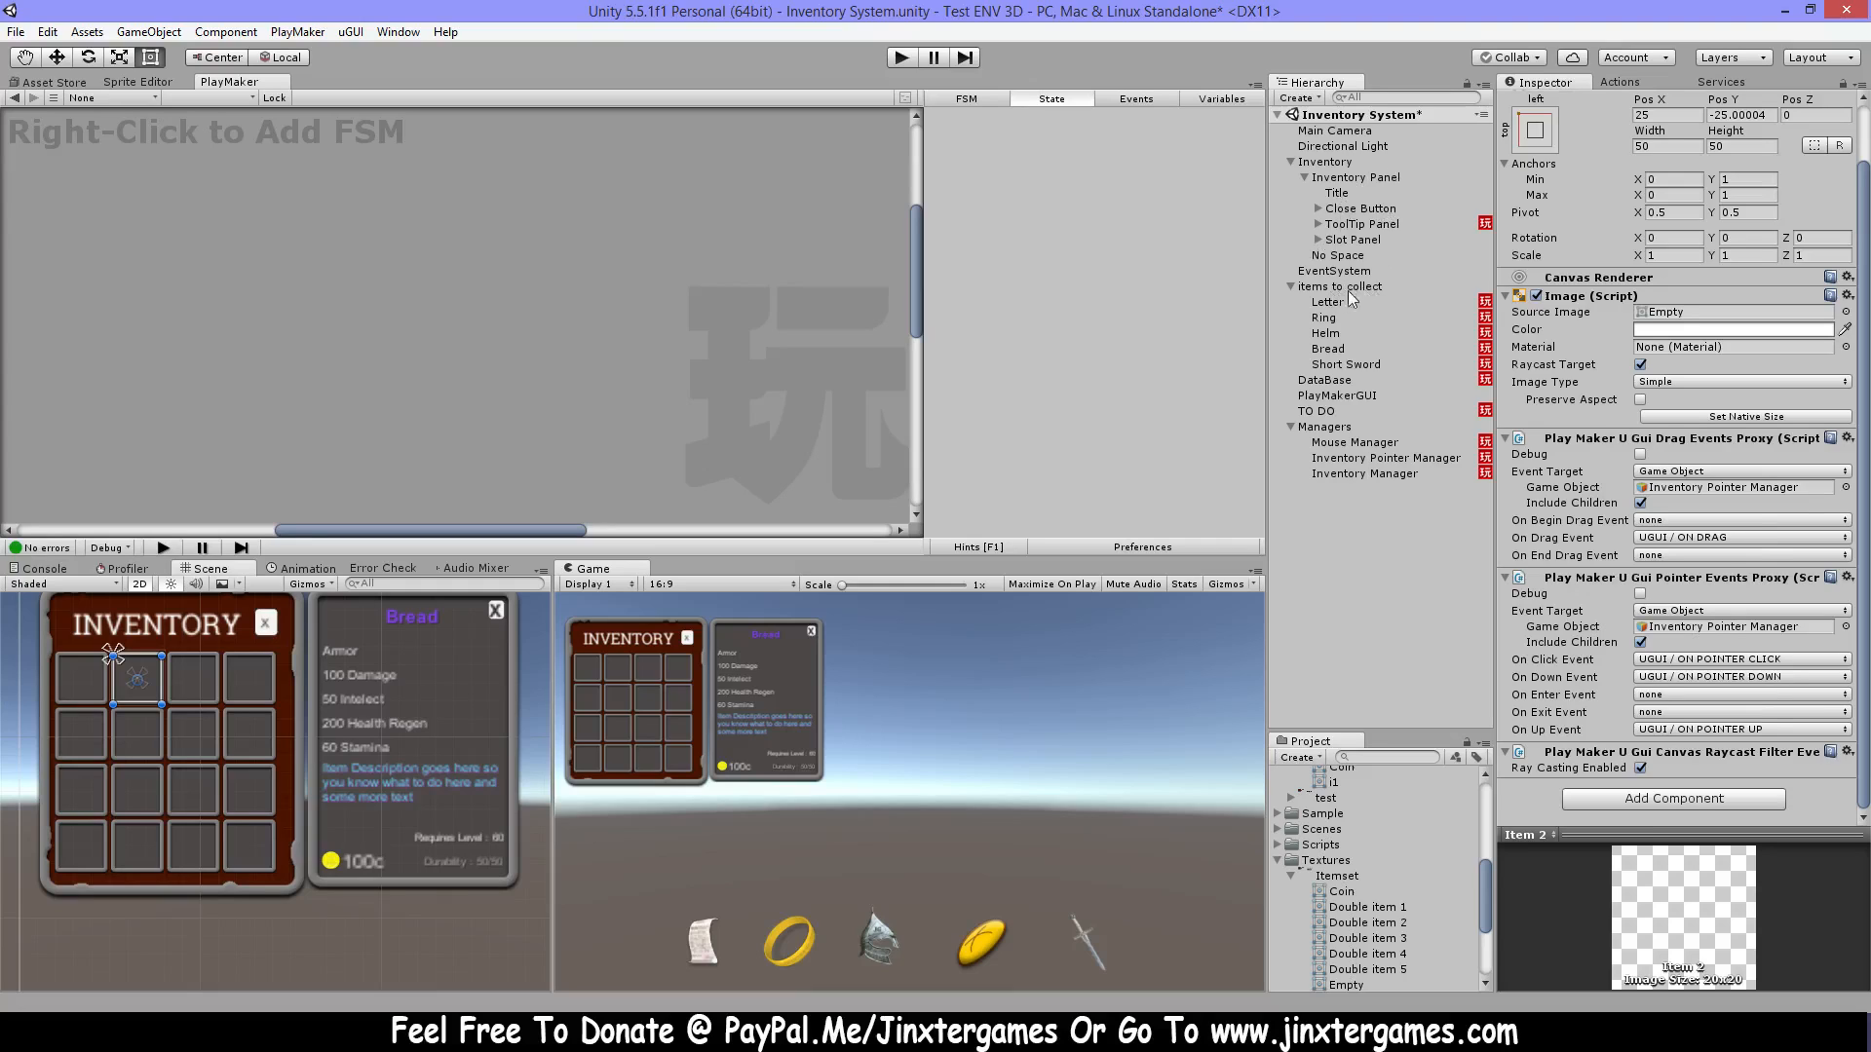
# Review the Slot Panel's Grid Layout Group, and toggle Slot (0)'s Image component off and back on.
pyautogui.click(1380, 242)
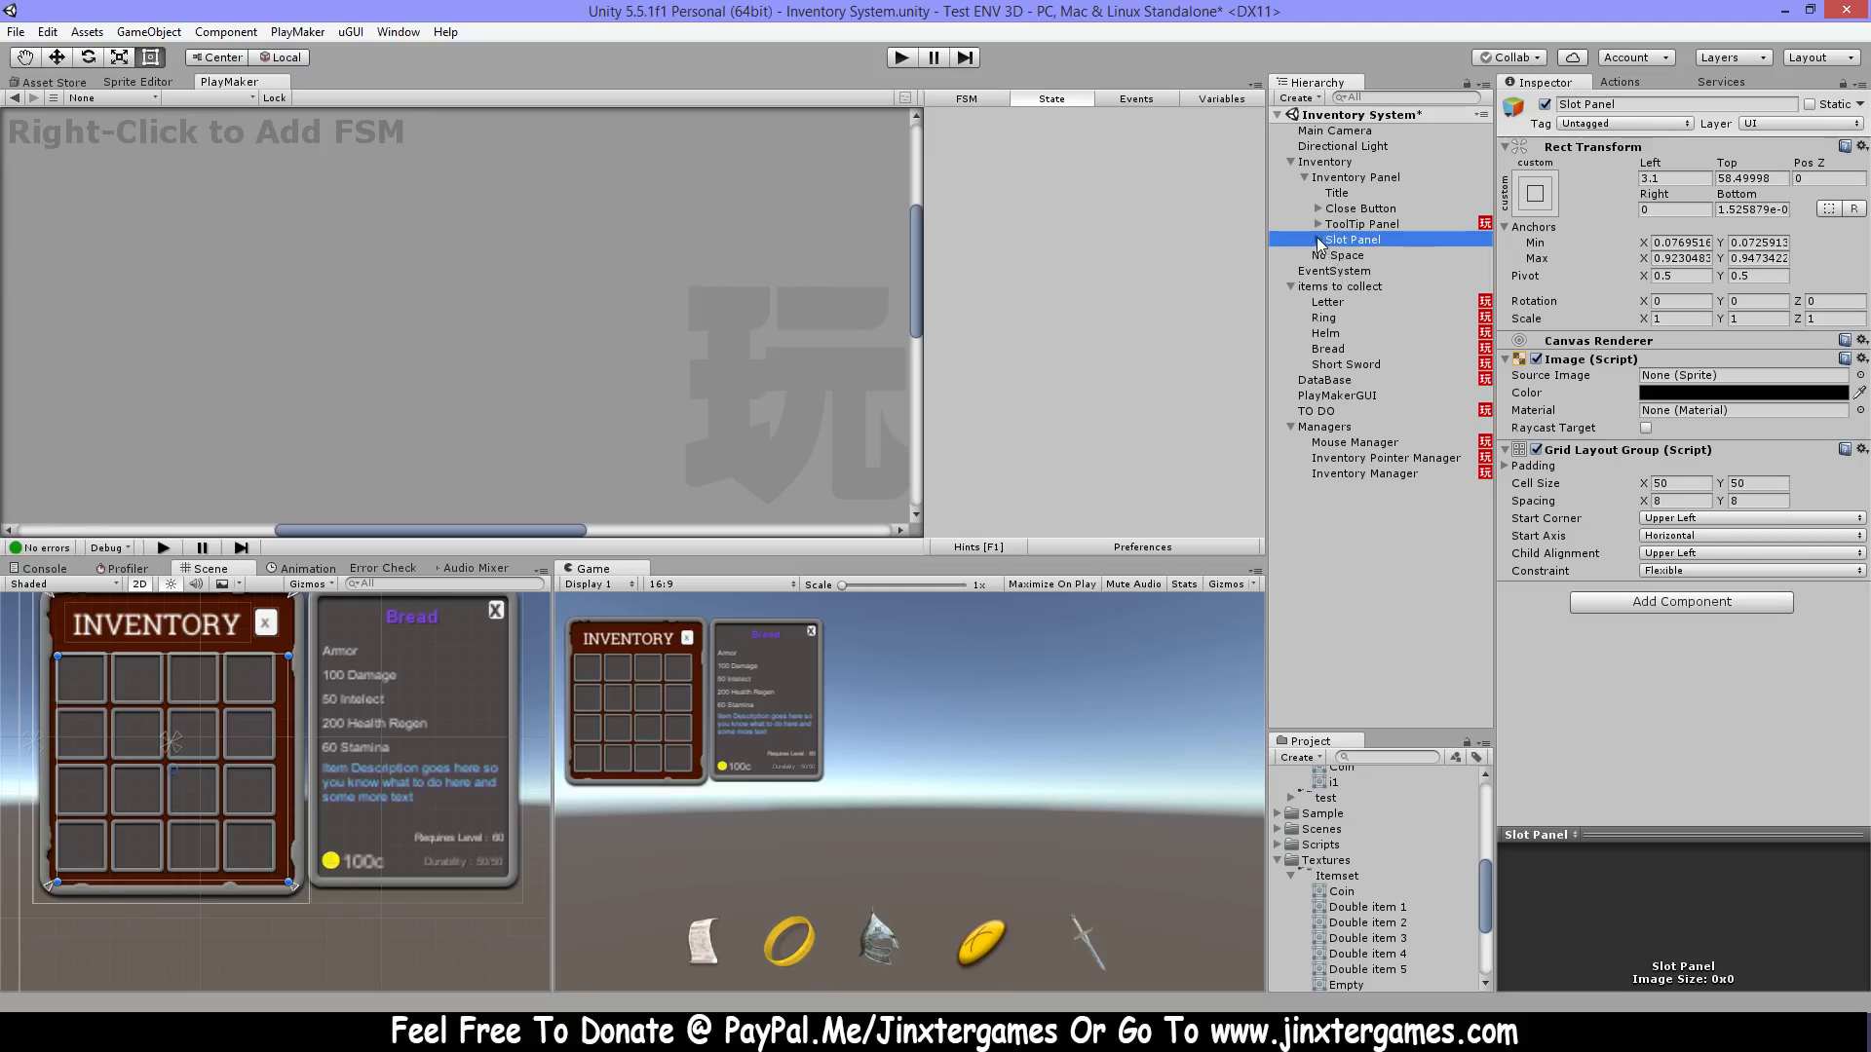
pyautogui.click(1318, 240)
pyautogui.click(1401, 257)
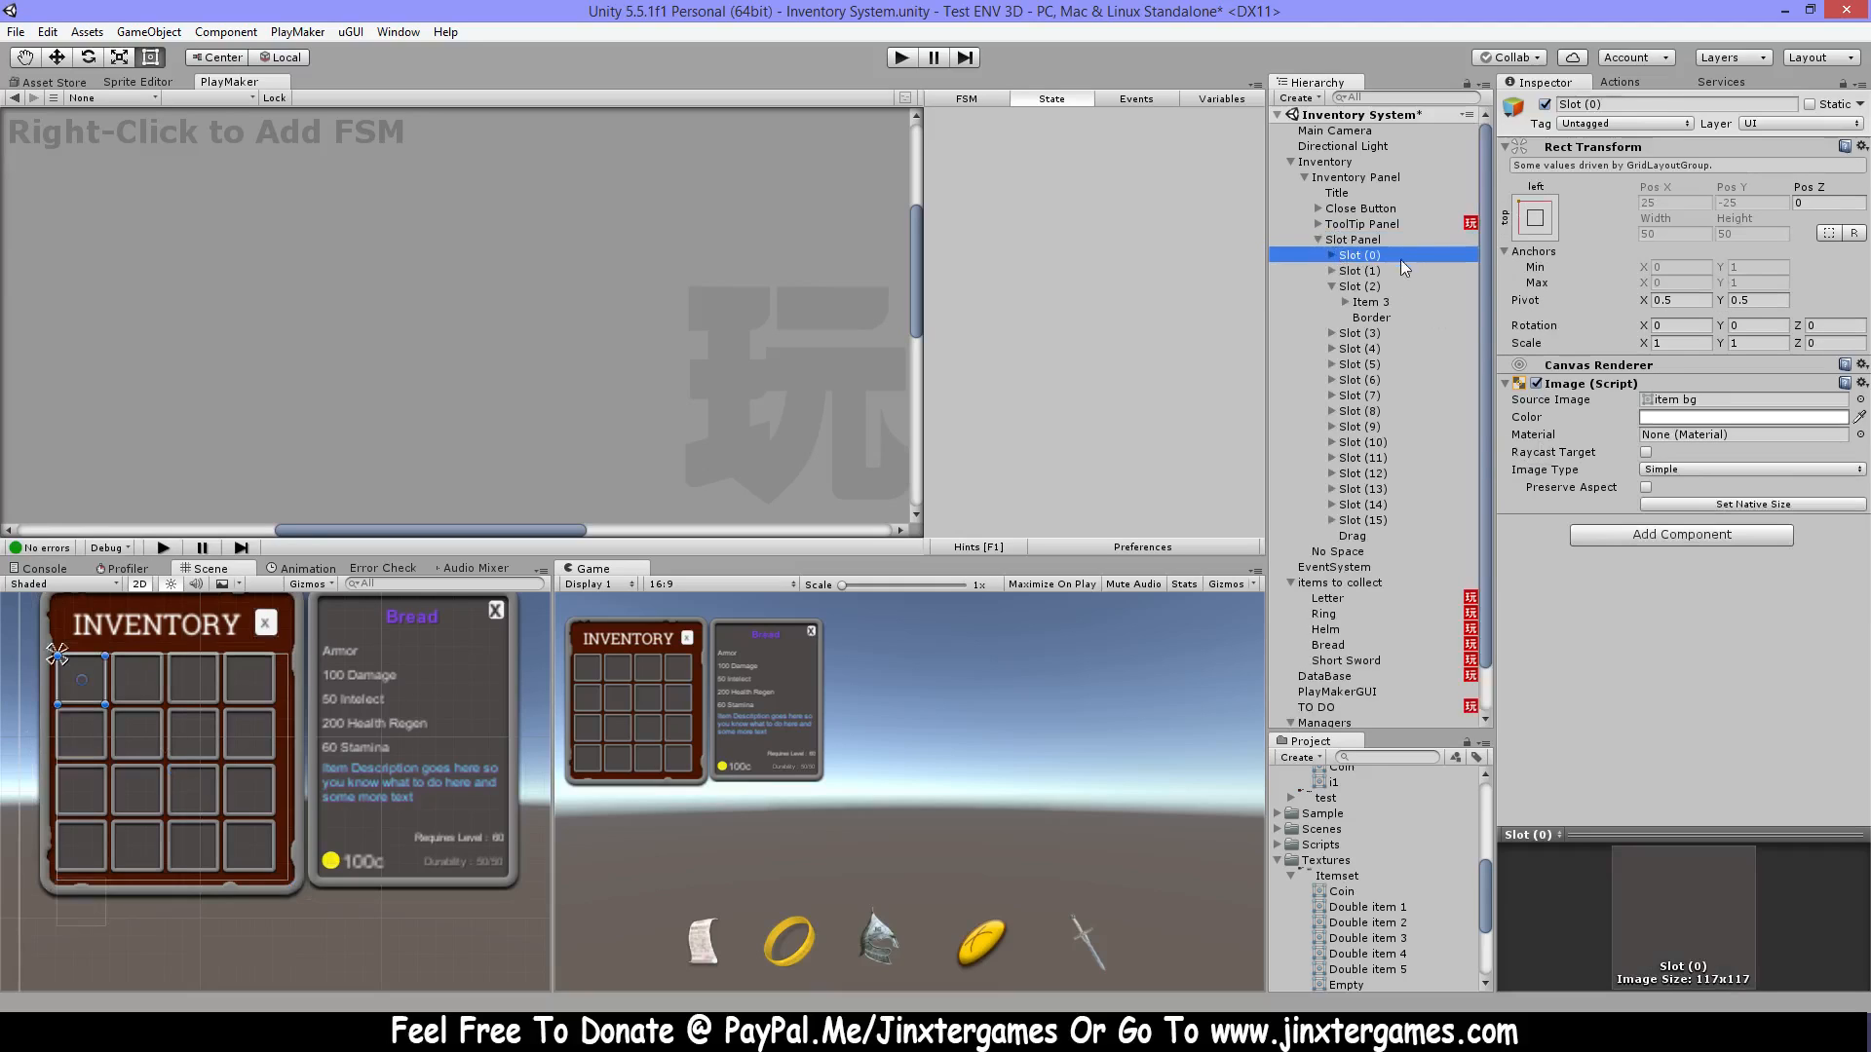
pyautogui.click(1536, 384)
pyautogui.click(1537, 383)
# Examine Slot (0)'s child objects: Item 1, its Amount text and the Border, ending on Item 1's event proxies and raycast filter.
pyautogui.click(1332, 255)
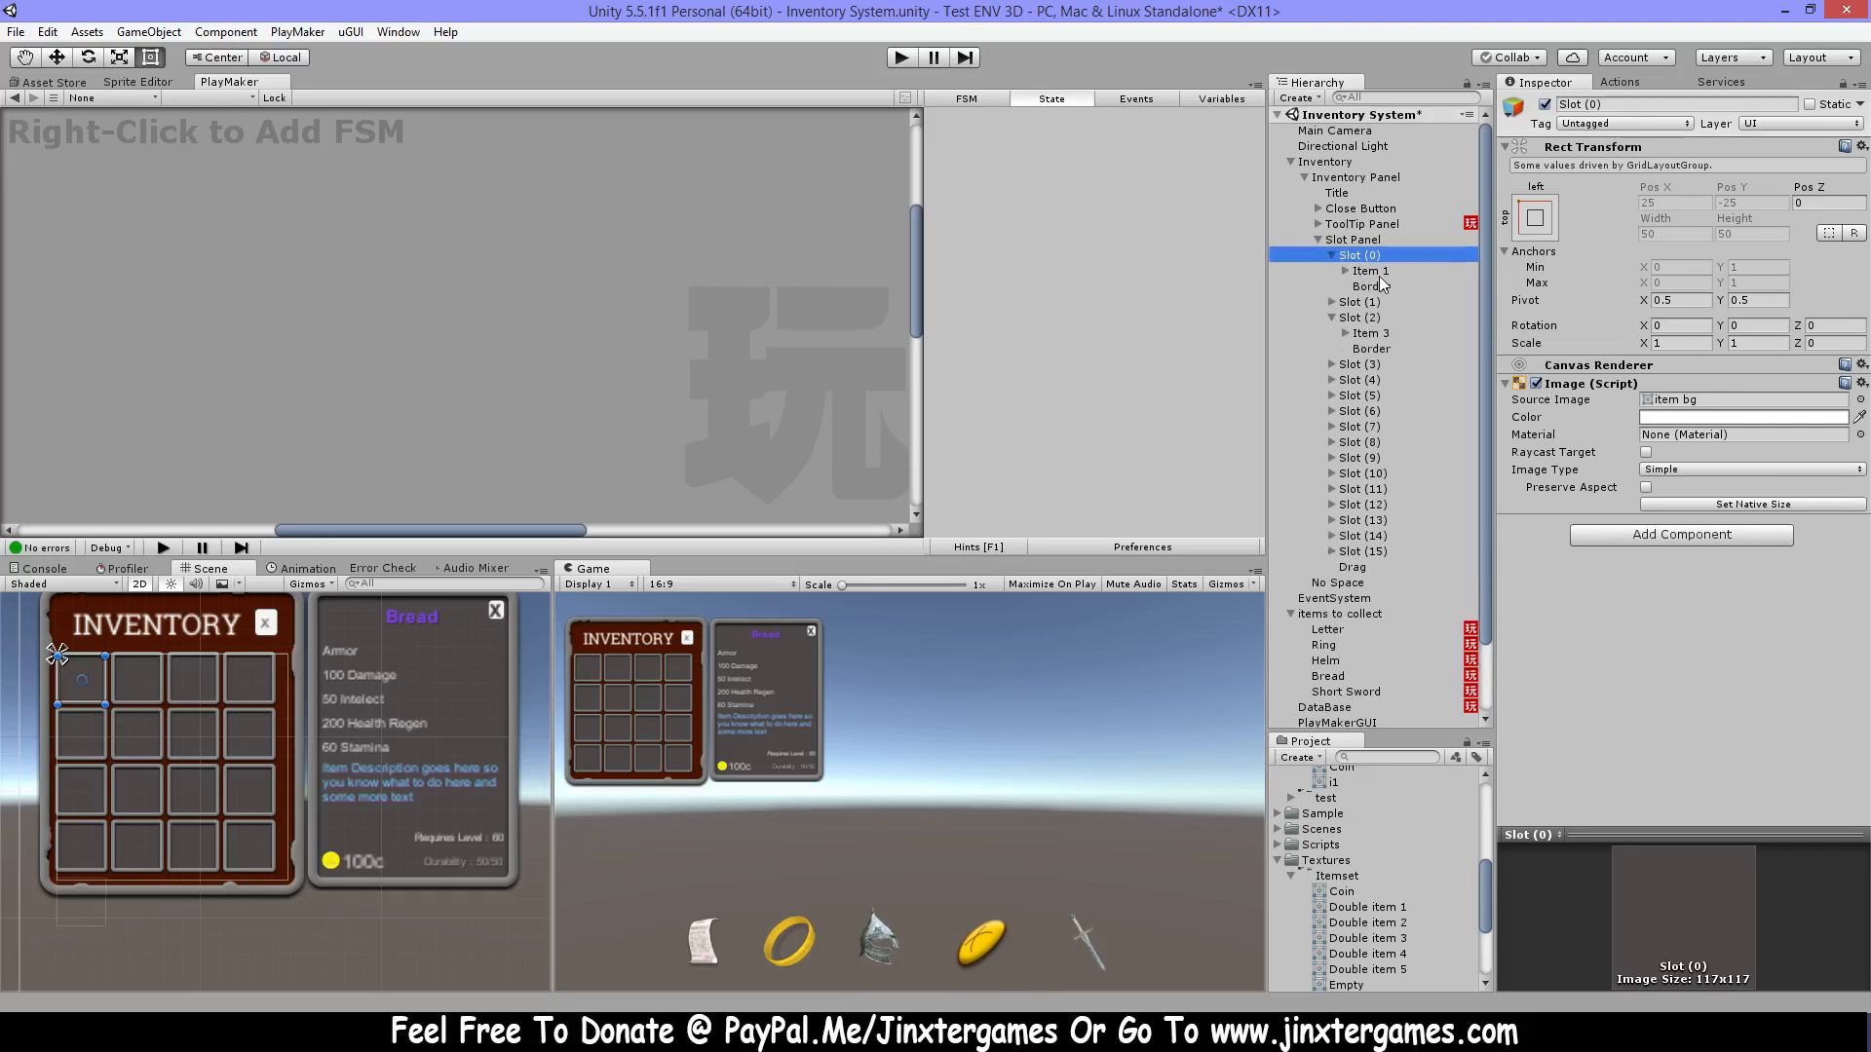
pyautogui.click(1377, 272)
pyautogui.click(1344, 270)
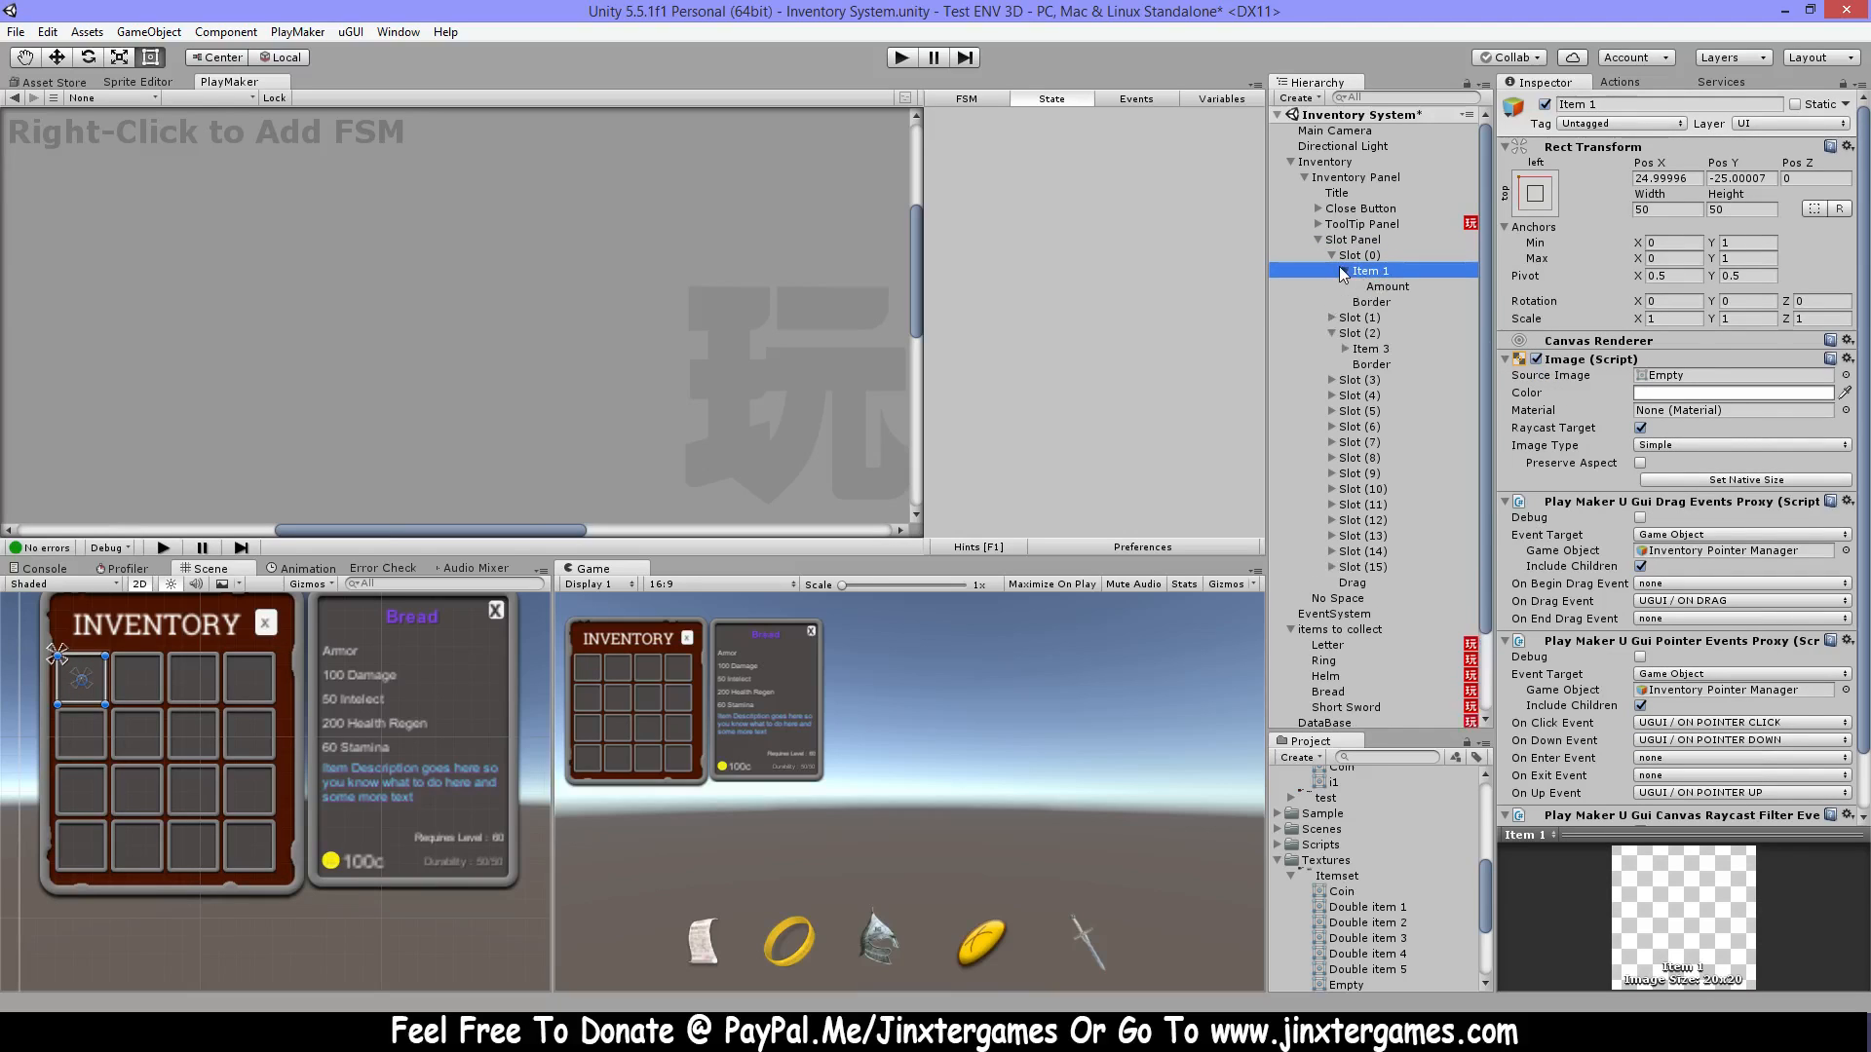
pyautogui.click(1401, 283)
pyautogui.click(1400, 305)
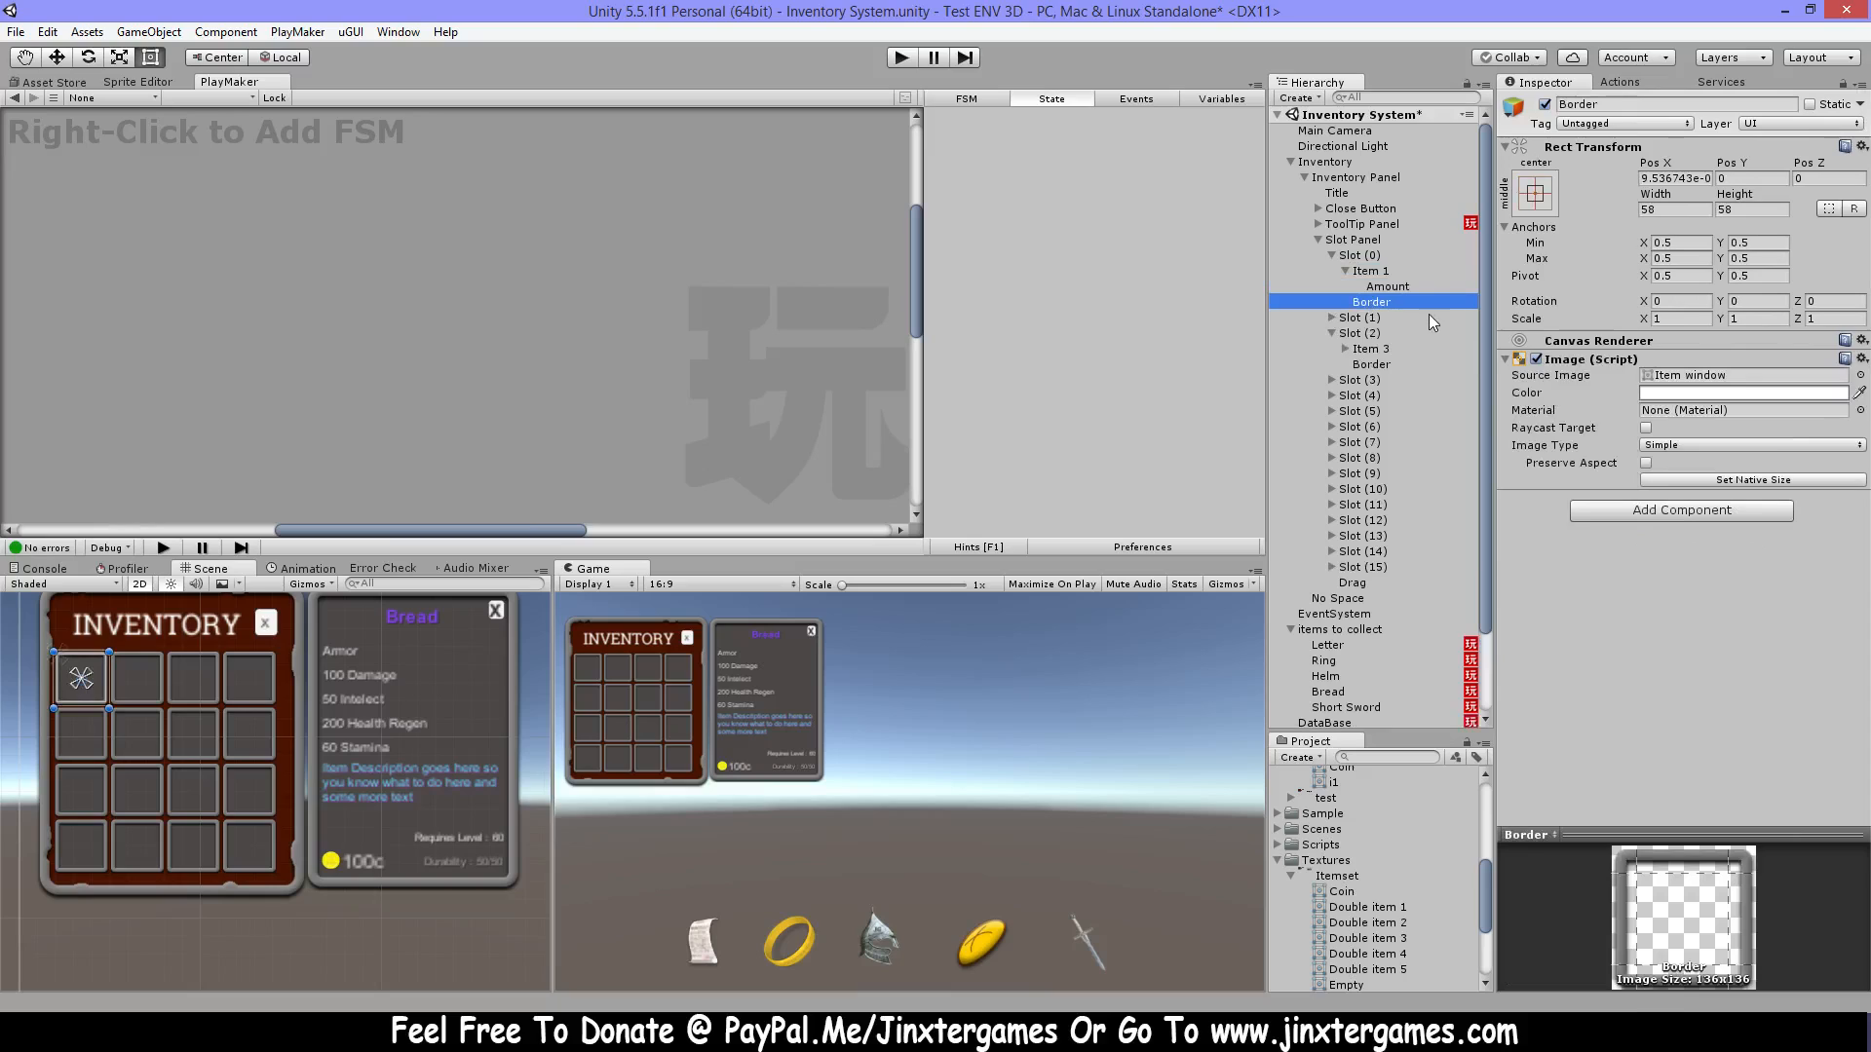
pyautogui.click(1377, 272)
pyautogui.scroll(-2, 1705, 674)
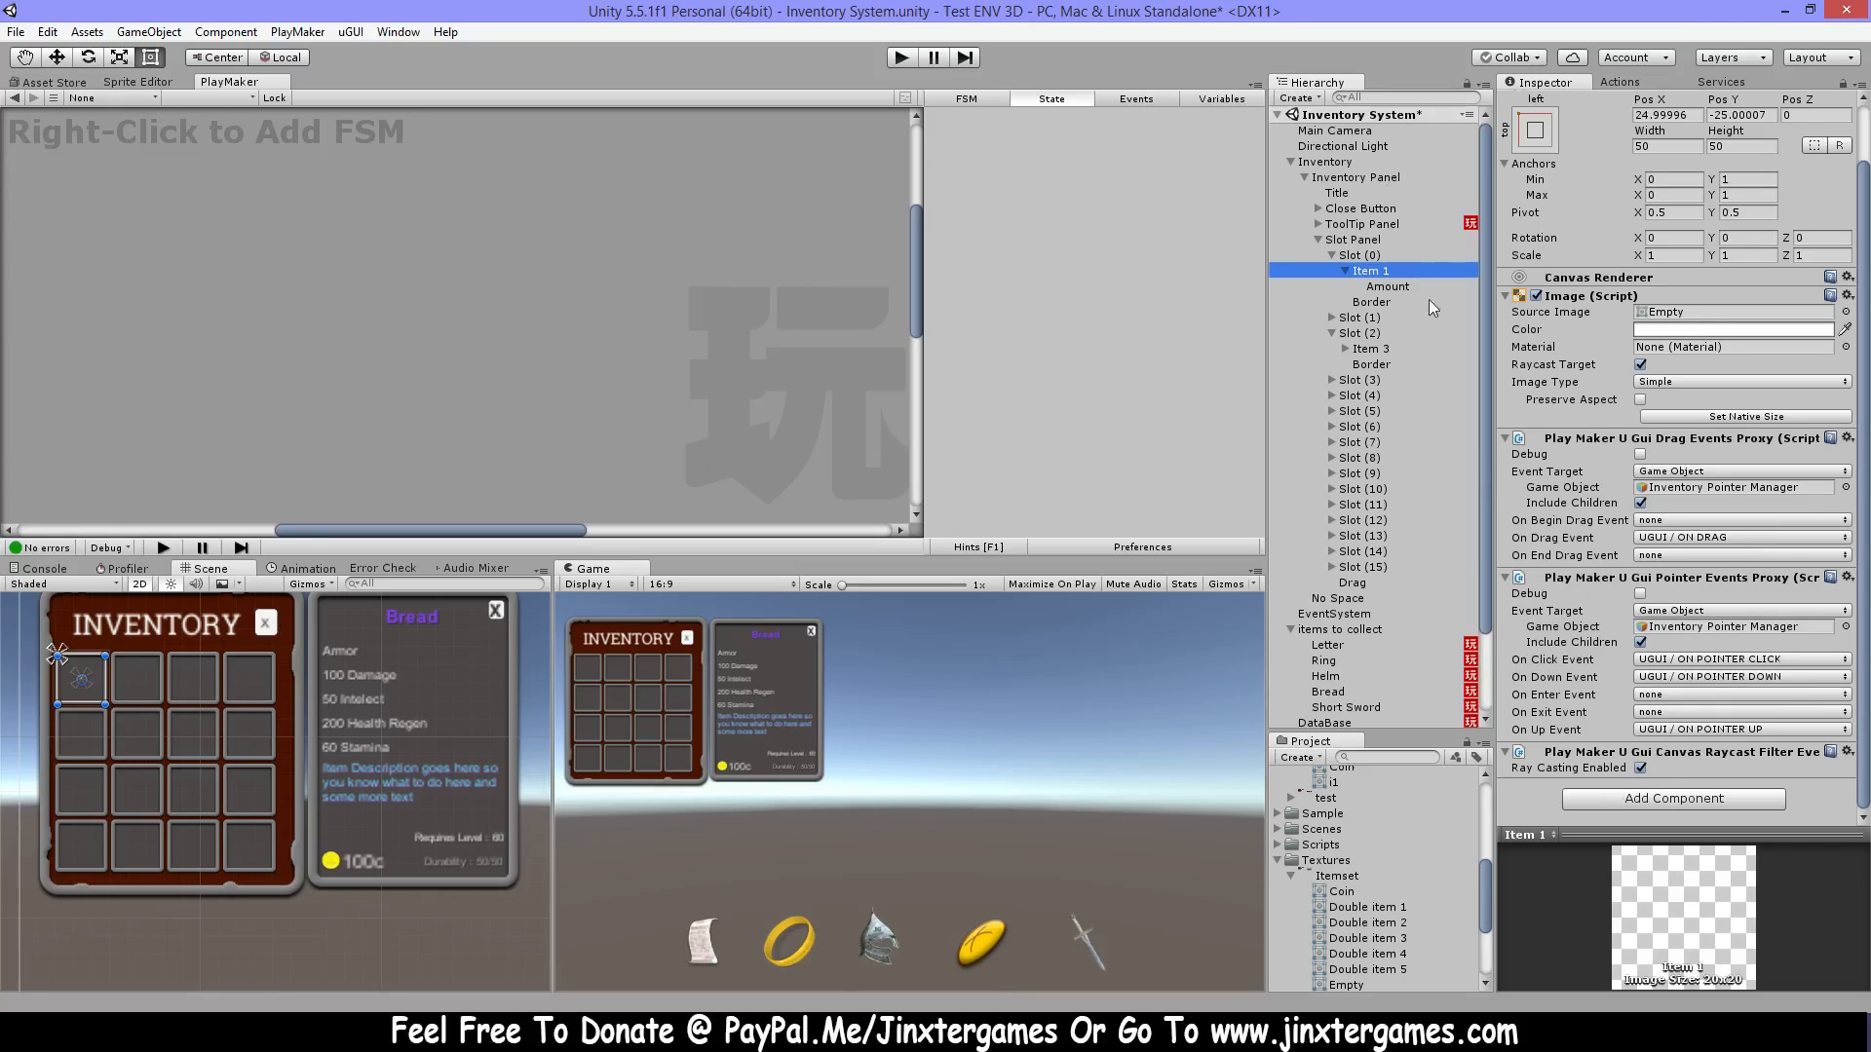
# Check Item 3's event proxies and canvas raycast filter in Slot (2), and collapse the Slot Panel.
pyautogui.click(1345, 272)
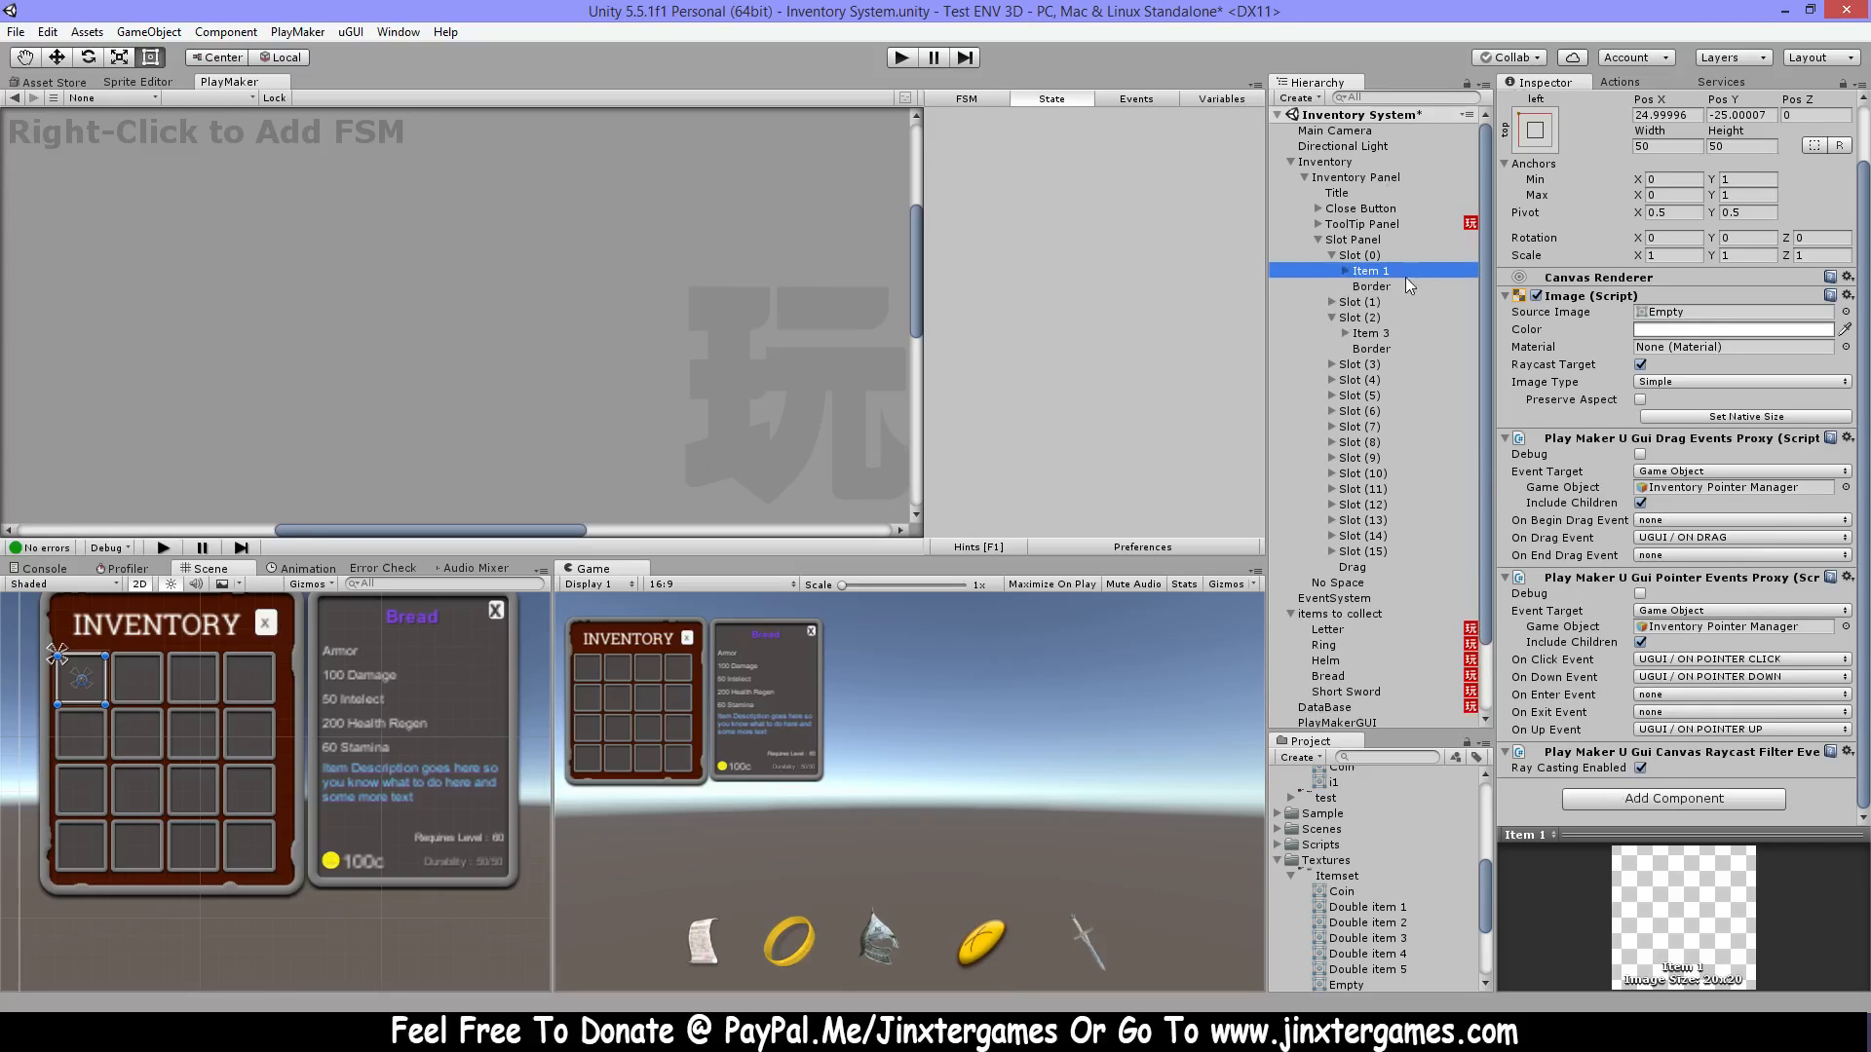
pyautogui.click(1331, 256)
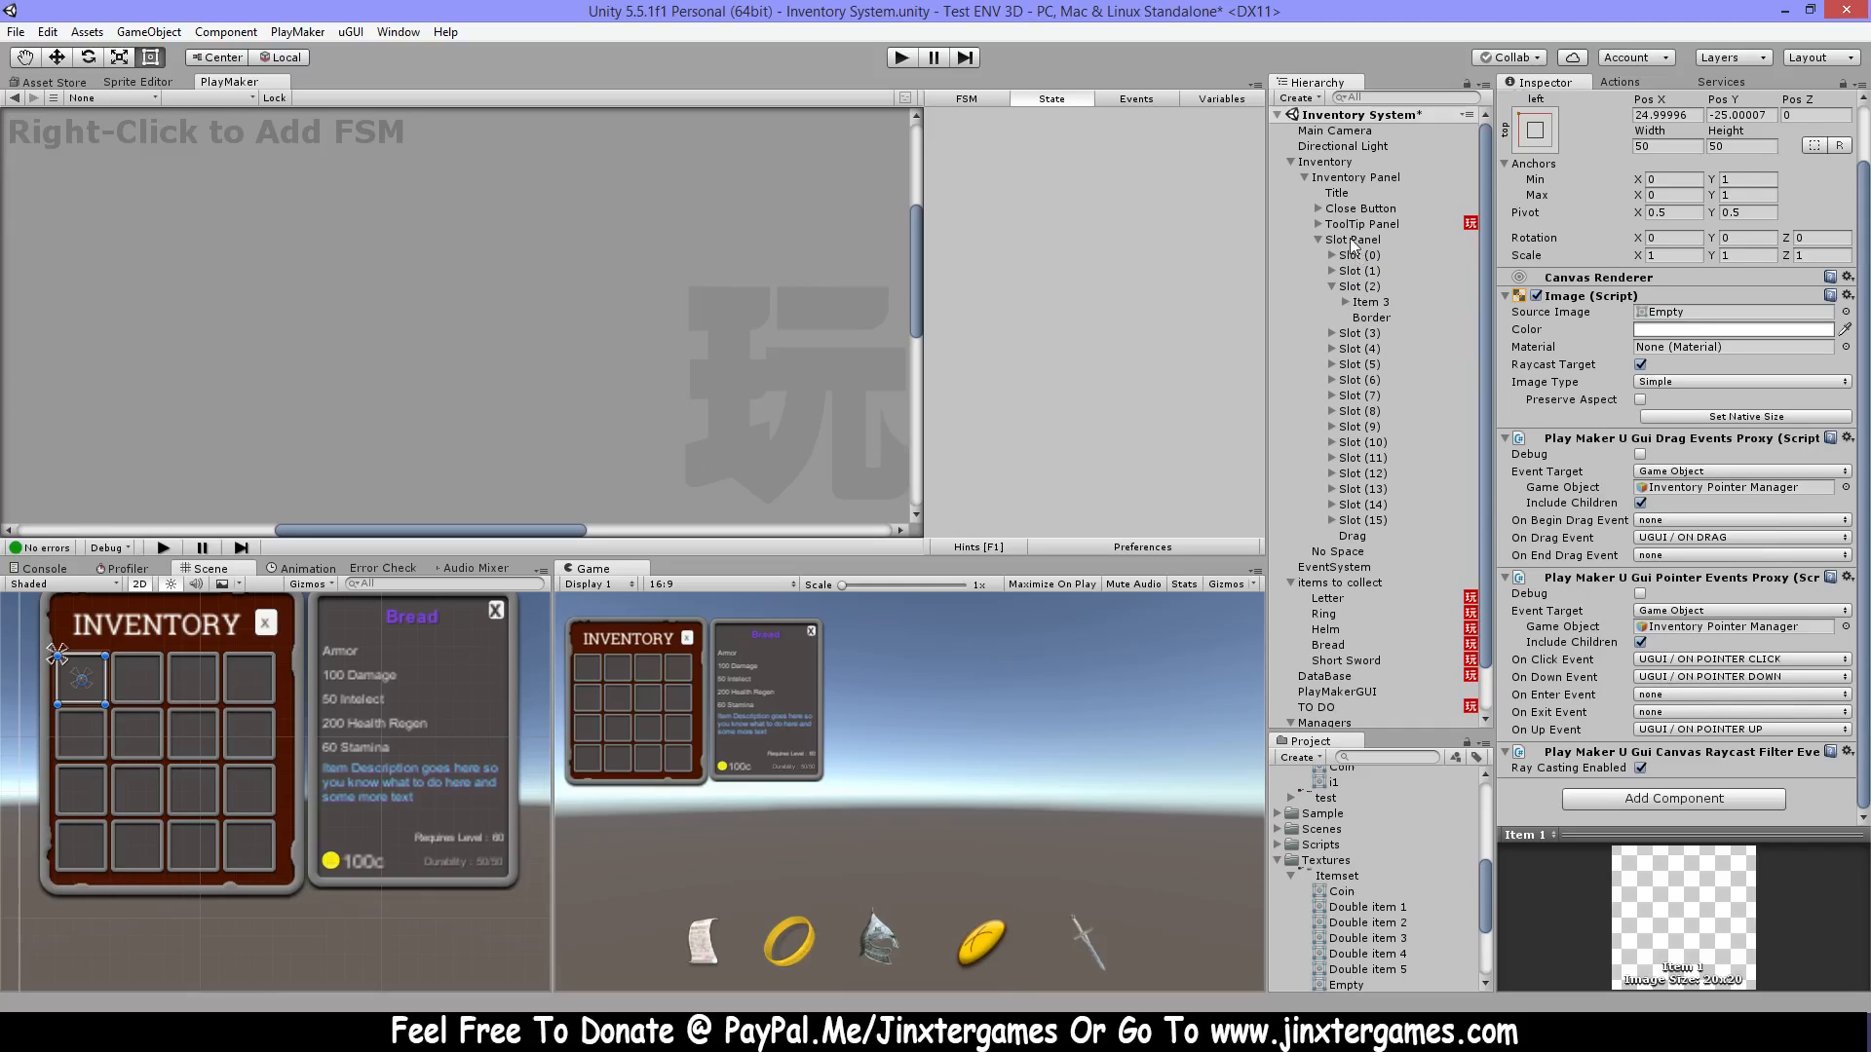
pyautogui.click(1366, 304)
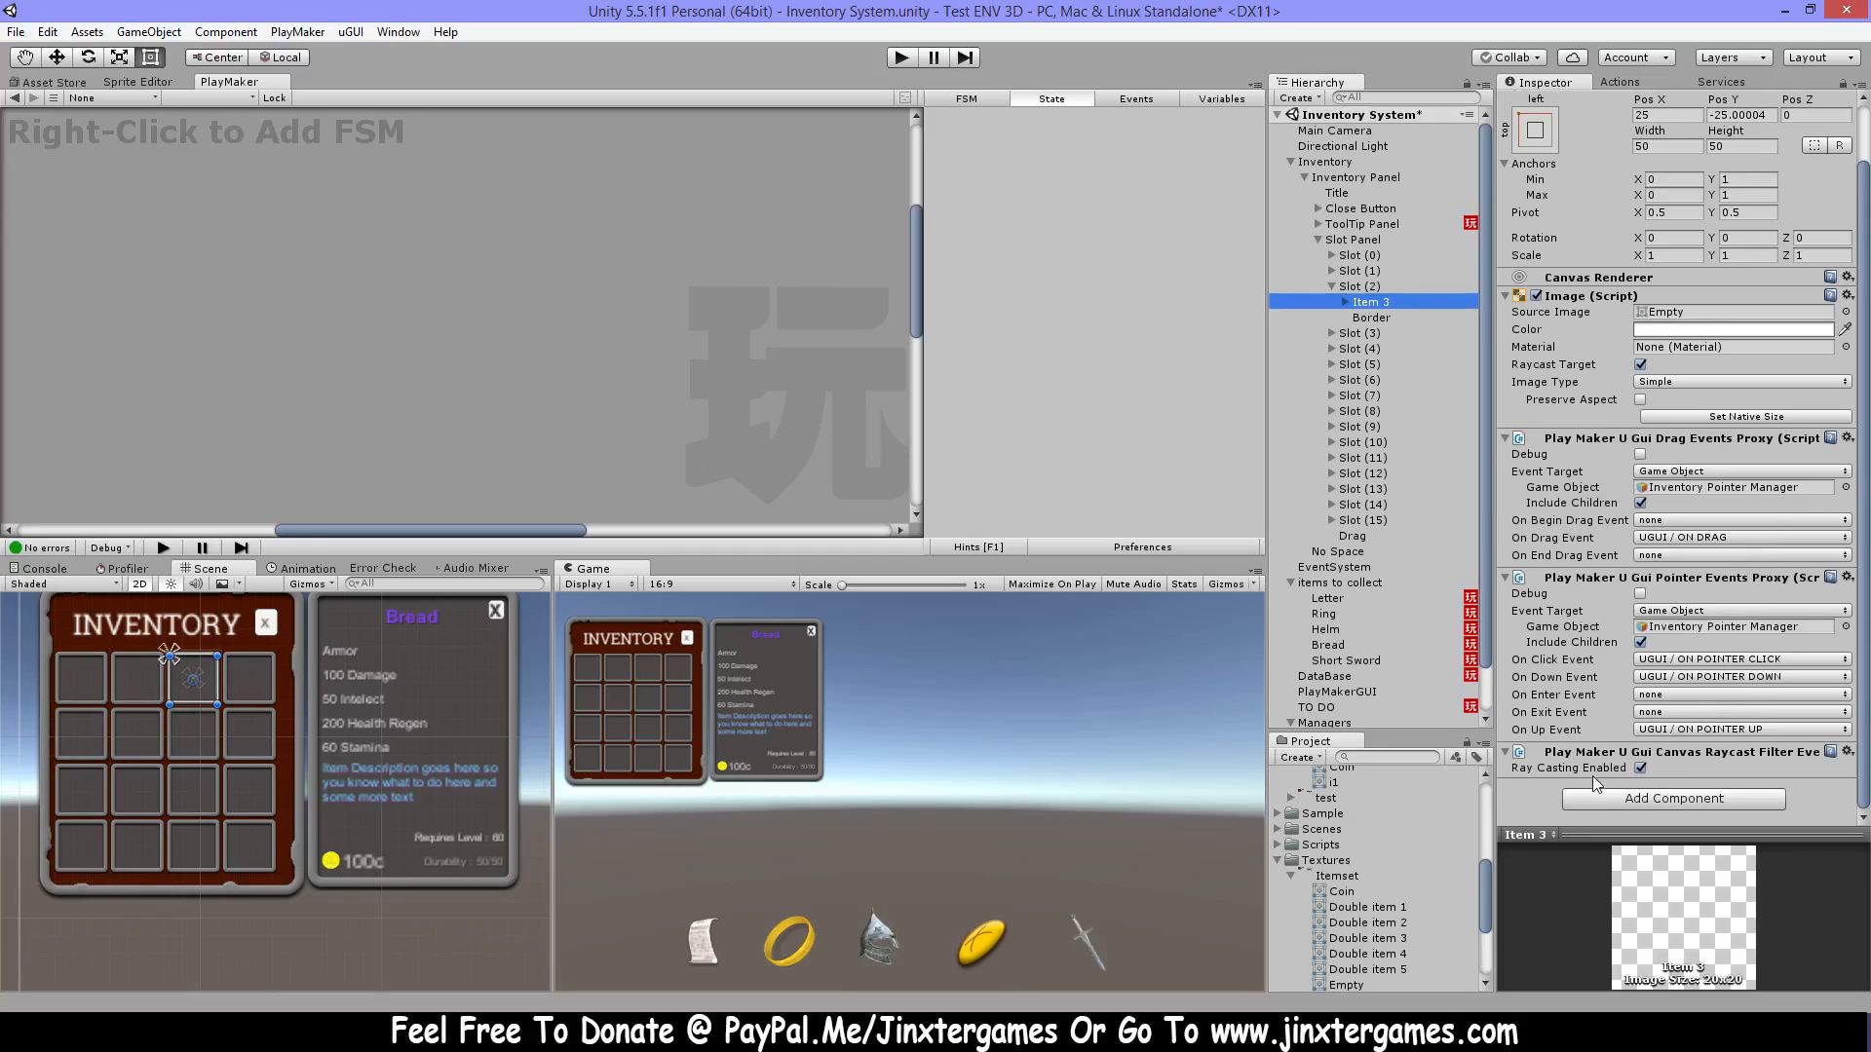
pyautogui.click(1330, 286)
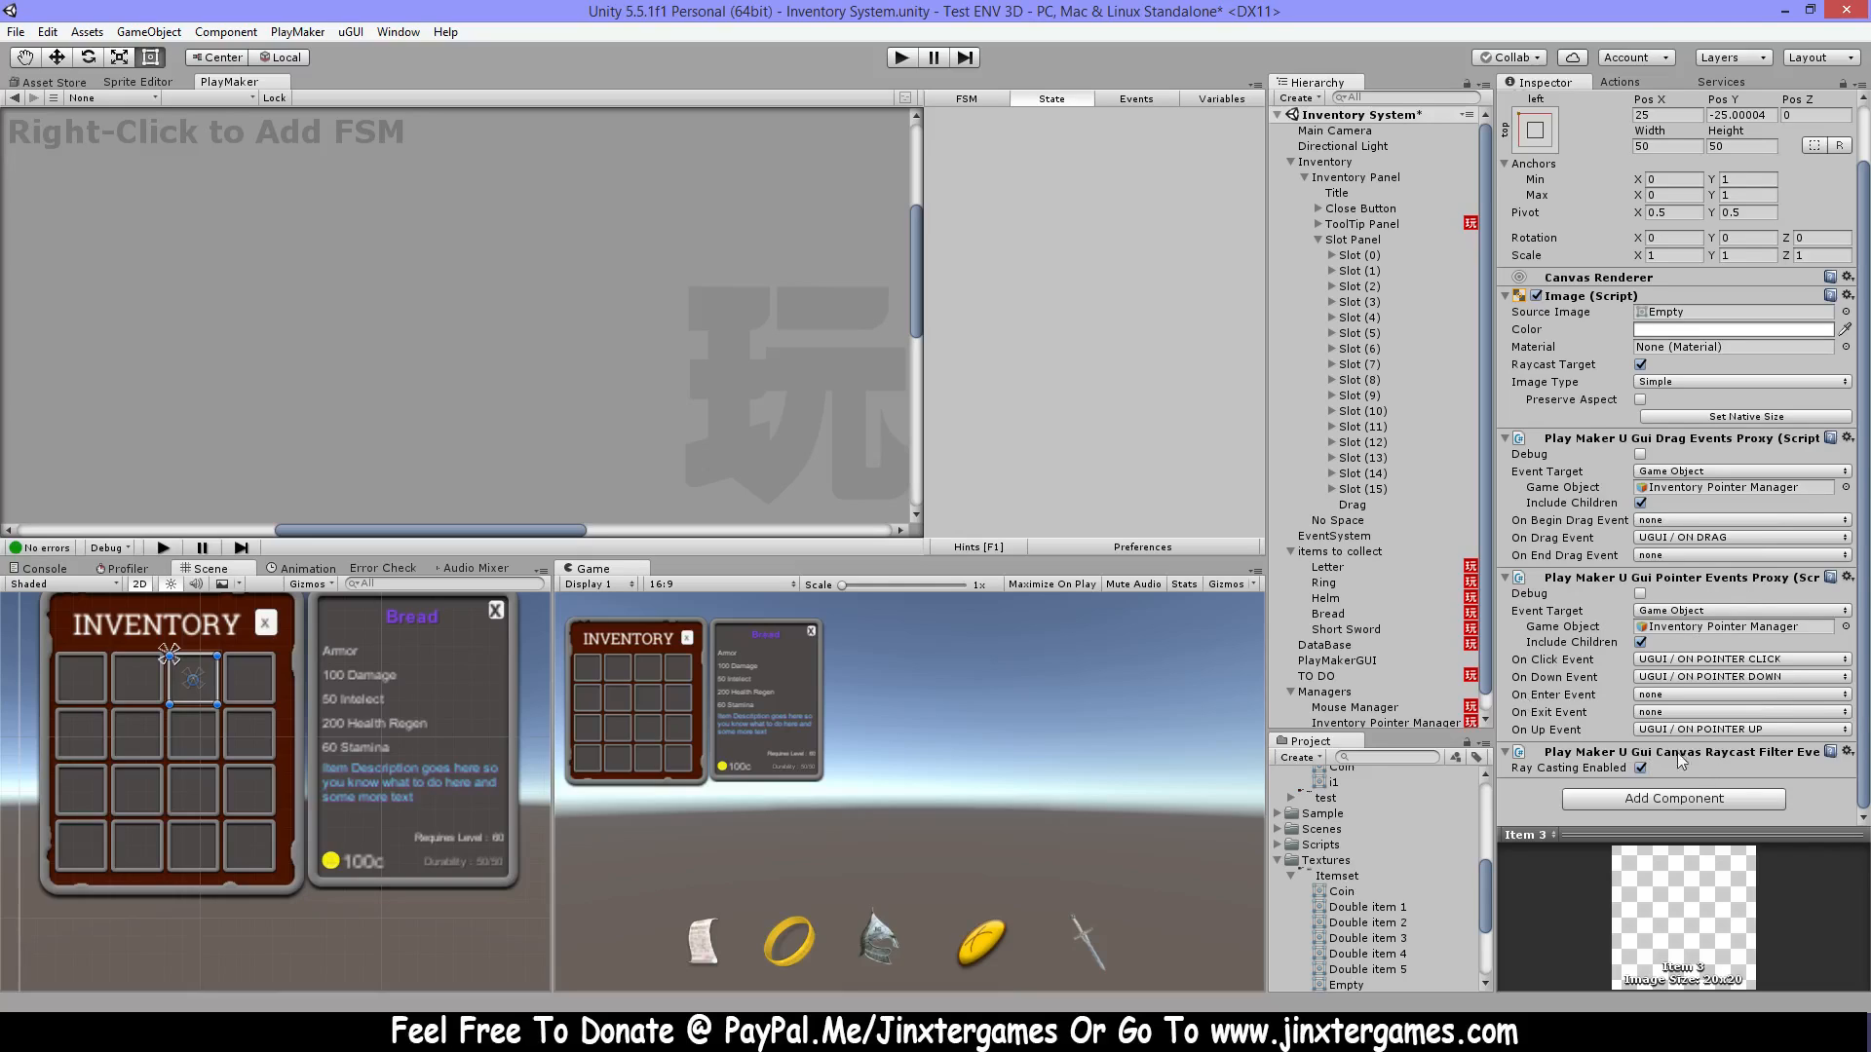
pyautogui.click(1318, 239)
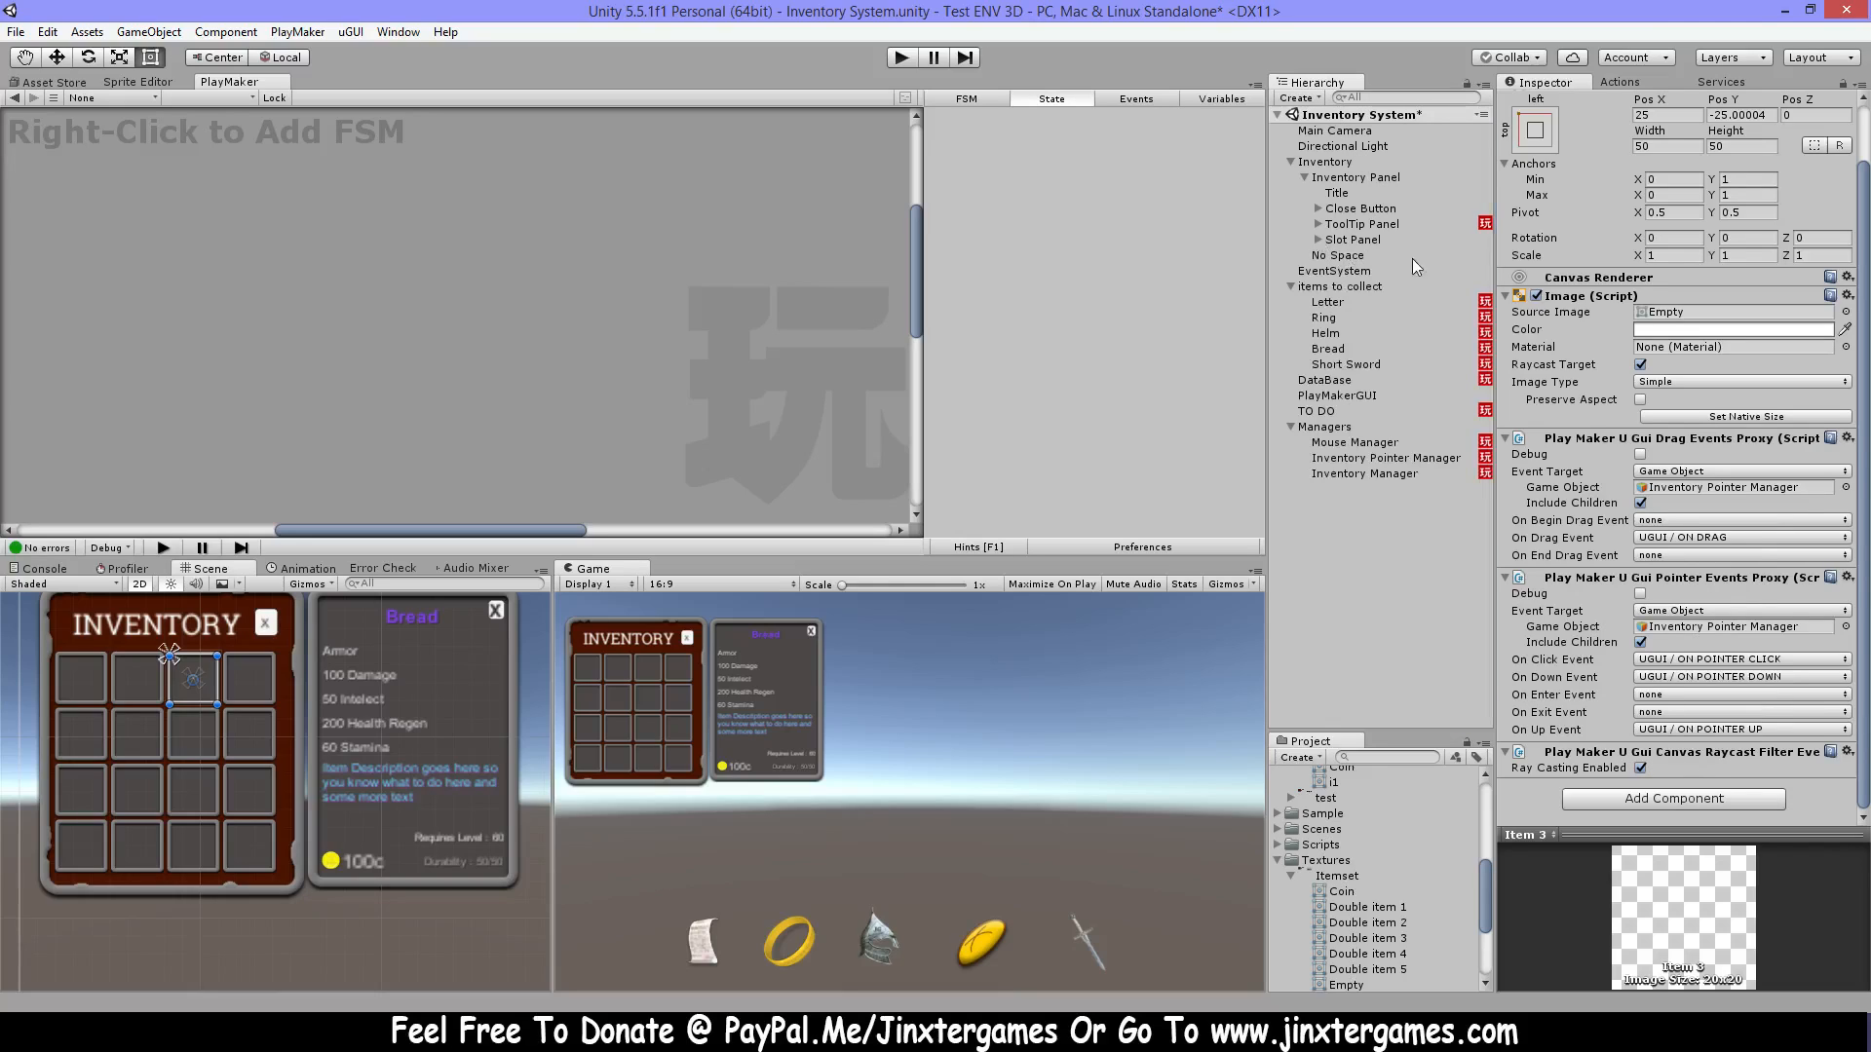
# Frame the No Space text in the scene to review its Text and Shadow components, and inspect the EventSystem.
pyautogui.click(1364, 256)
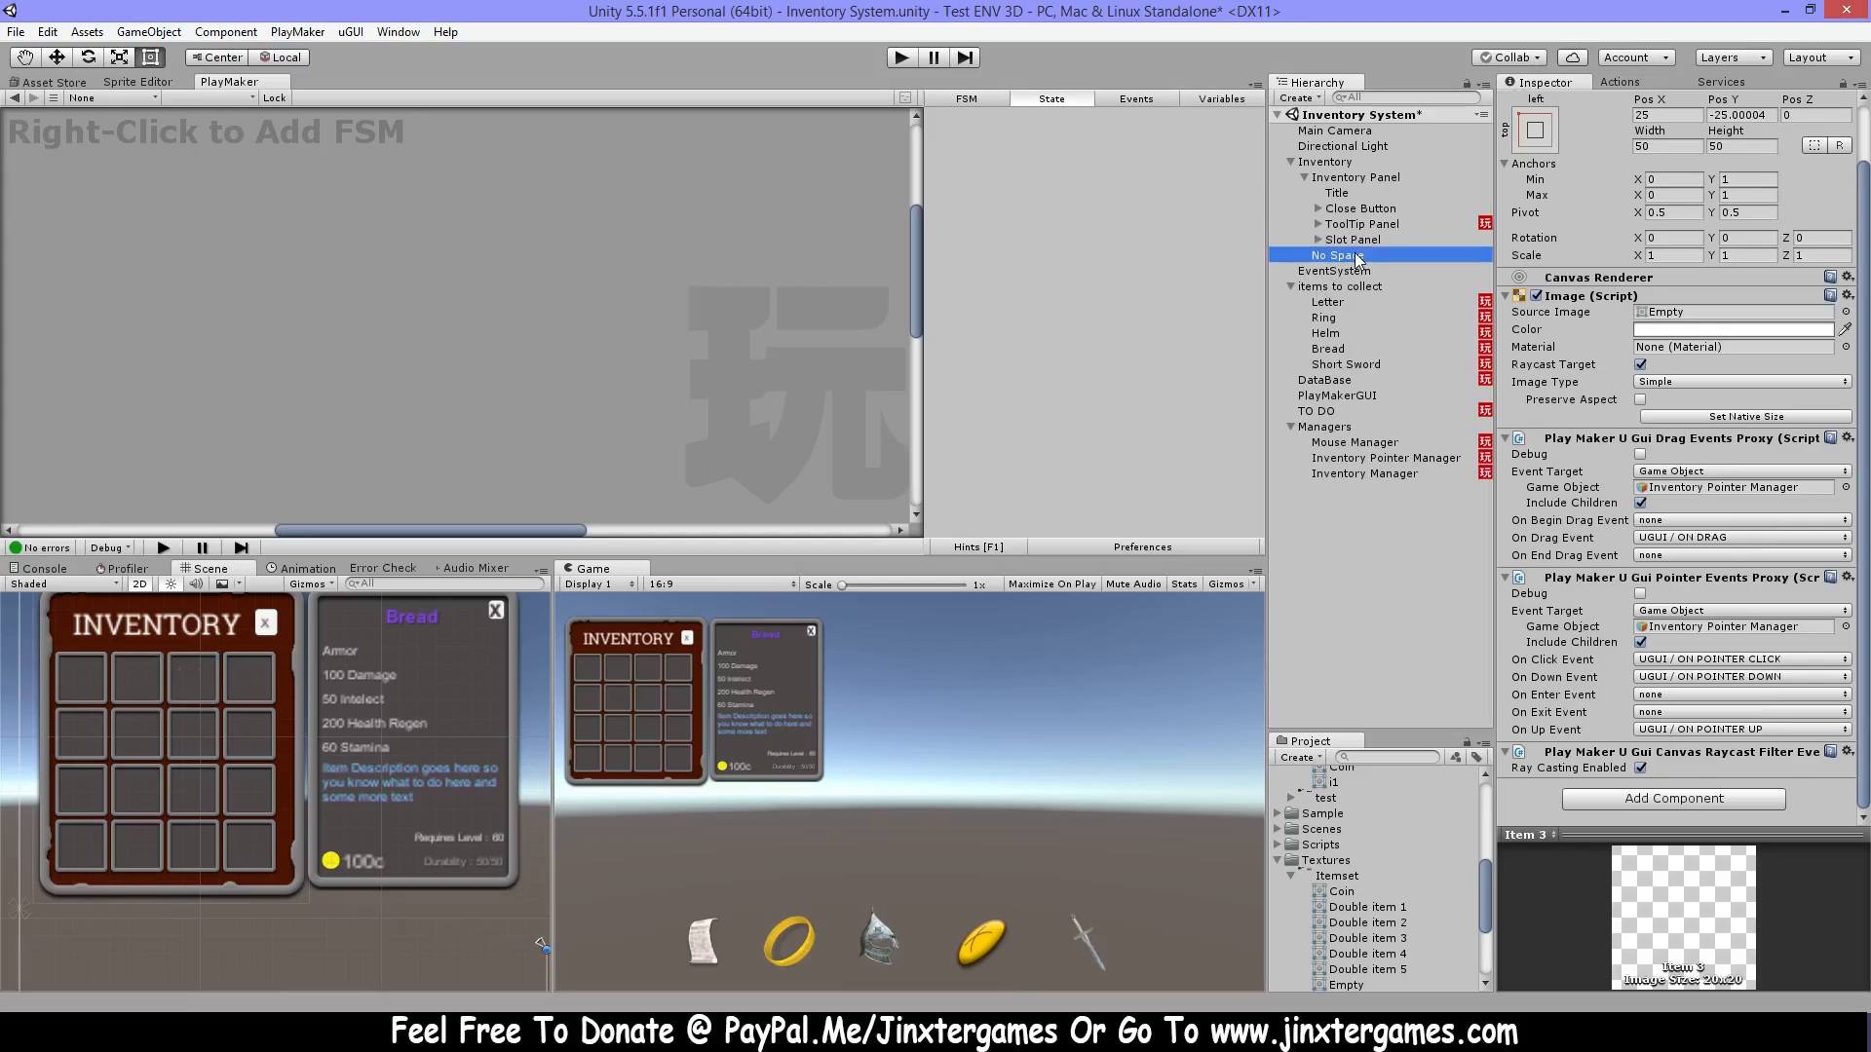
pyautogui.doubleClick(1376, 255)
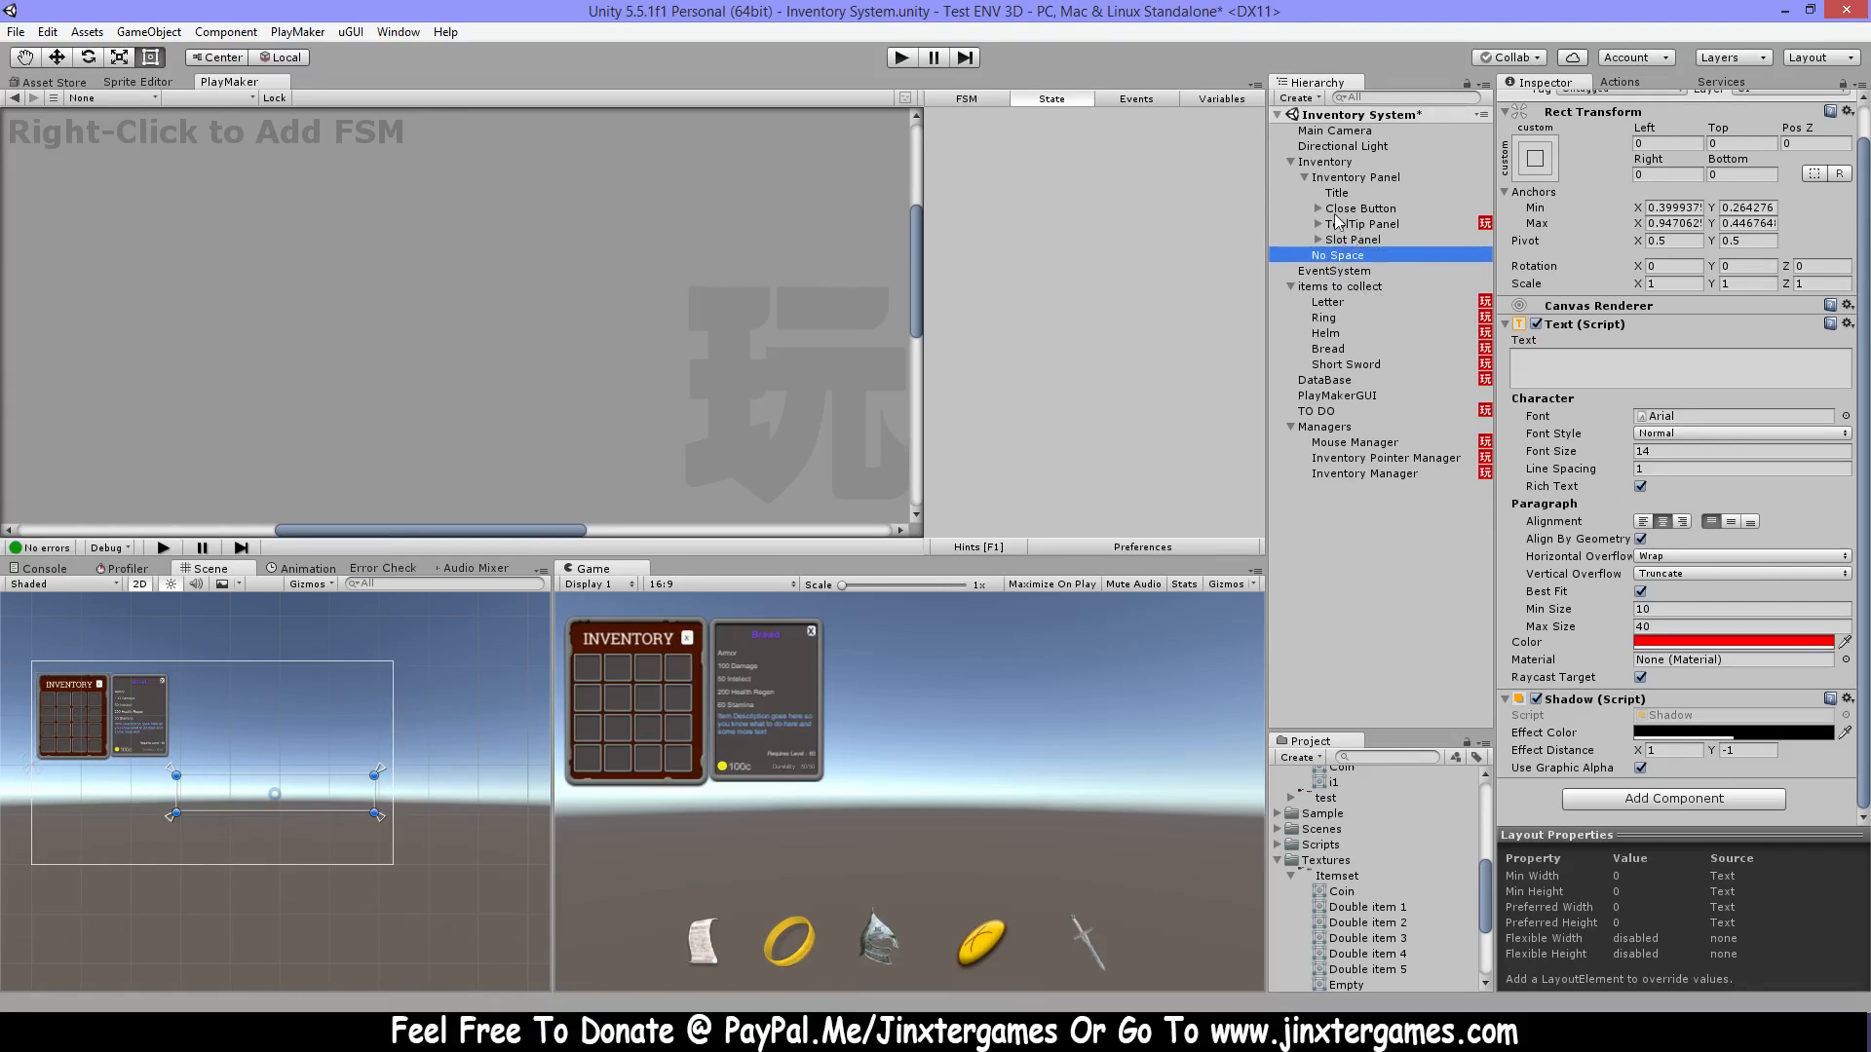
pyautogui.click(1304, 178)
pyautogui.click(1369, 210)
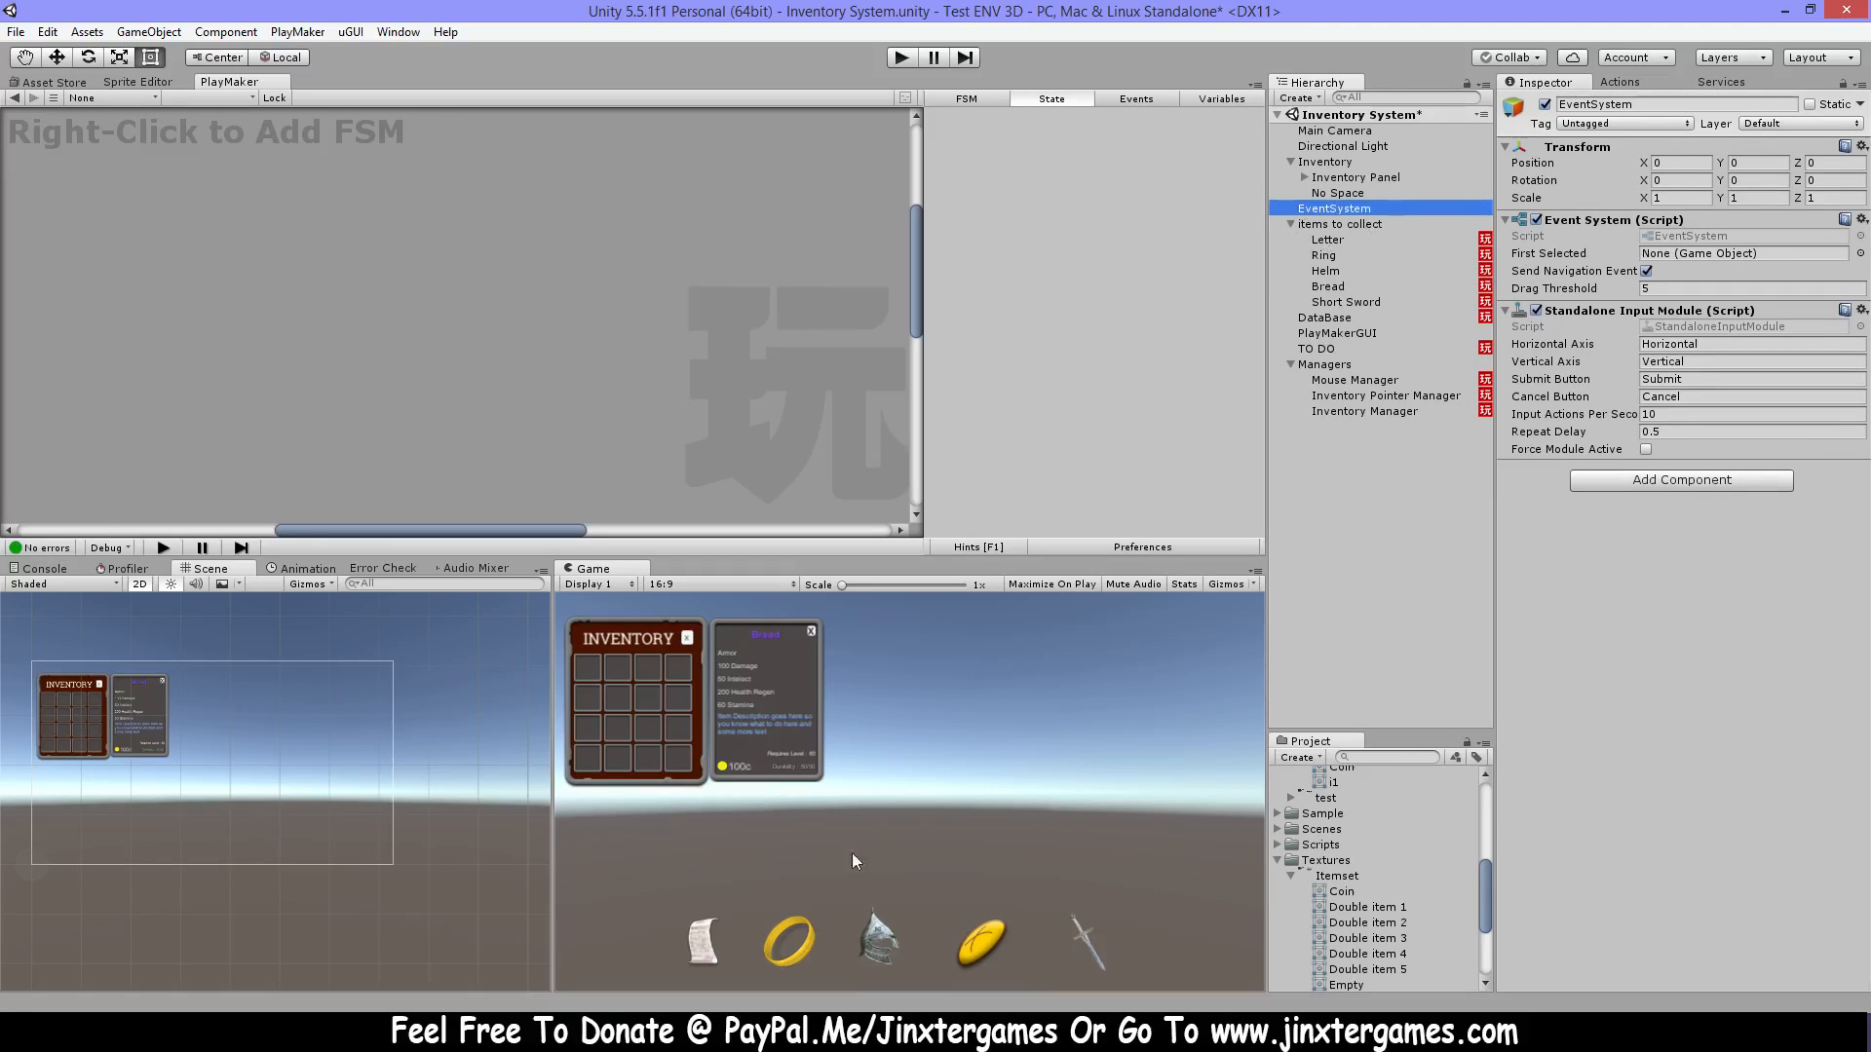
# Look through the items to collect group, checking the sprite, collider and FSM on Letter and Ring.
pyautogui.click(1357, 227)
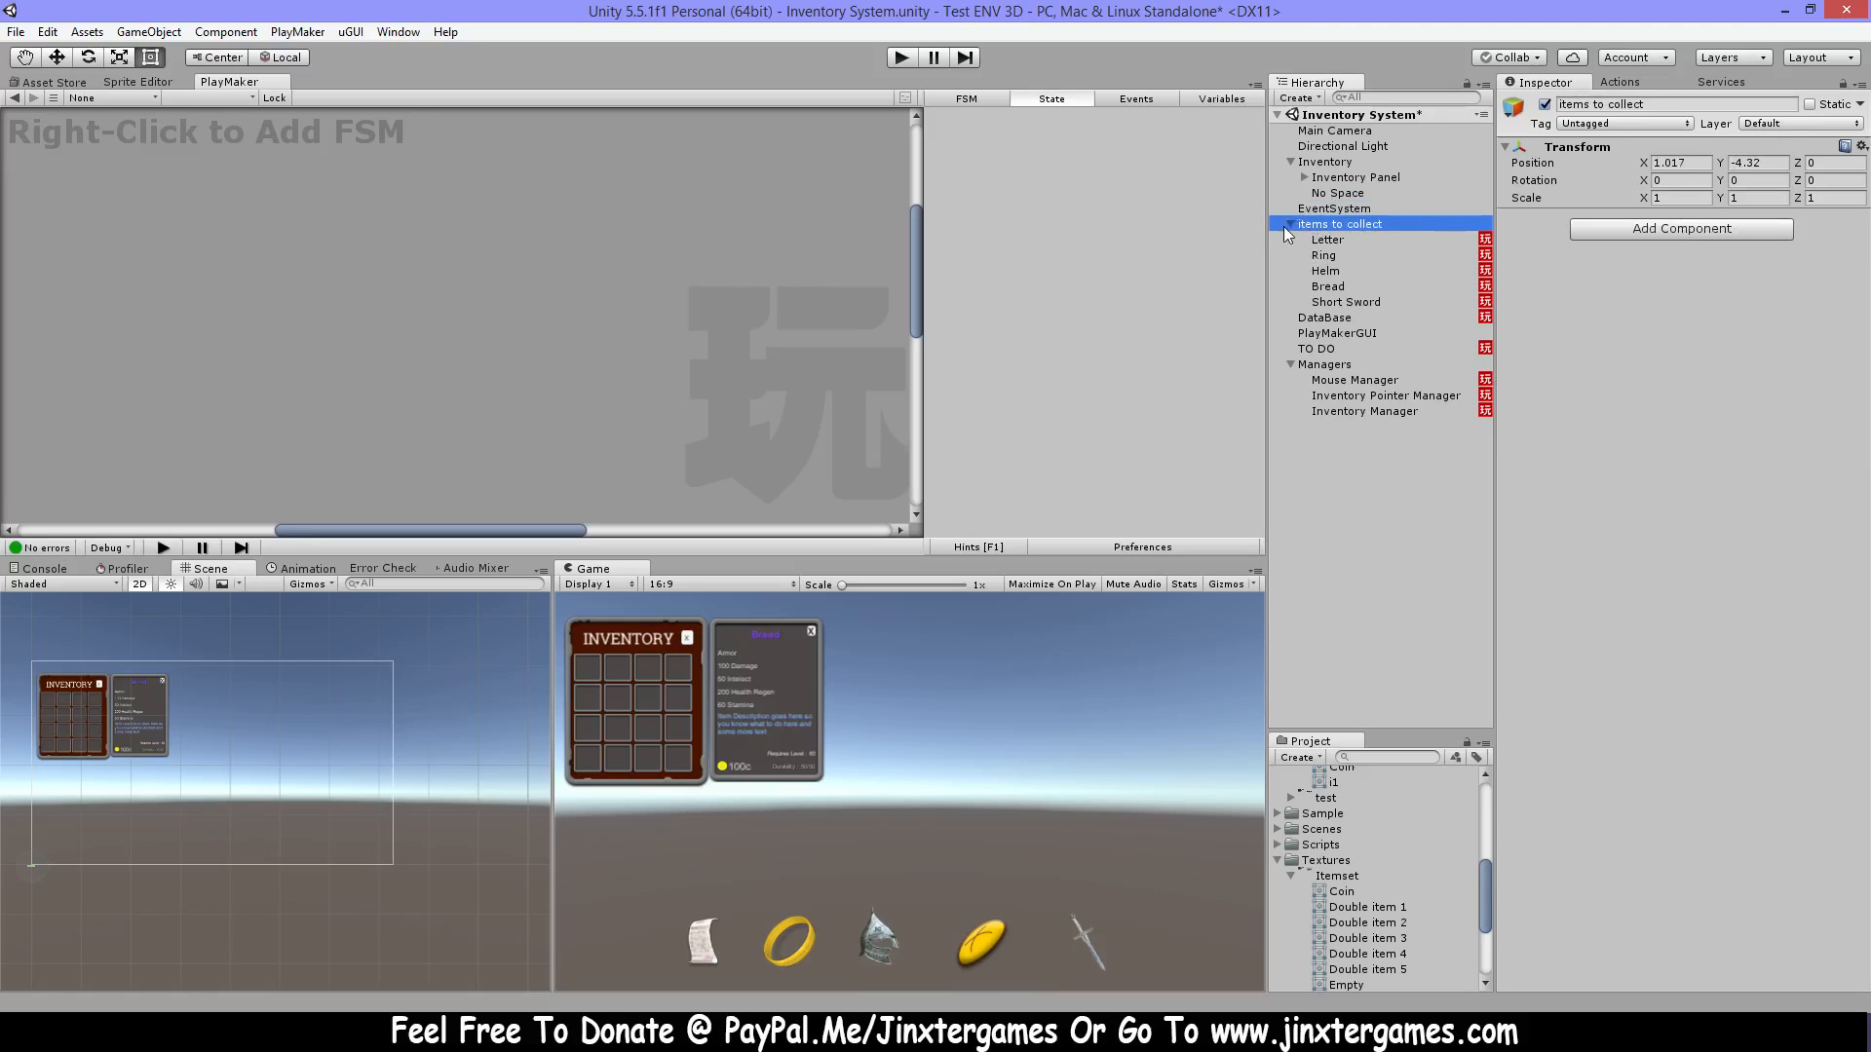
pyautogui.press('Down')
pyautogui.press('Down')
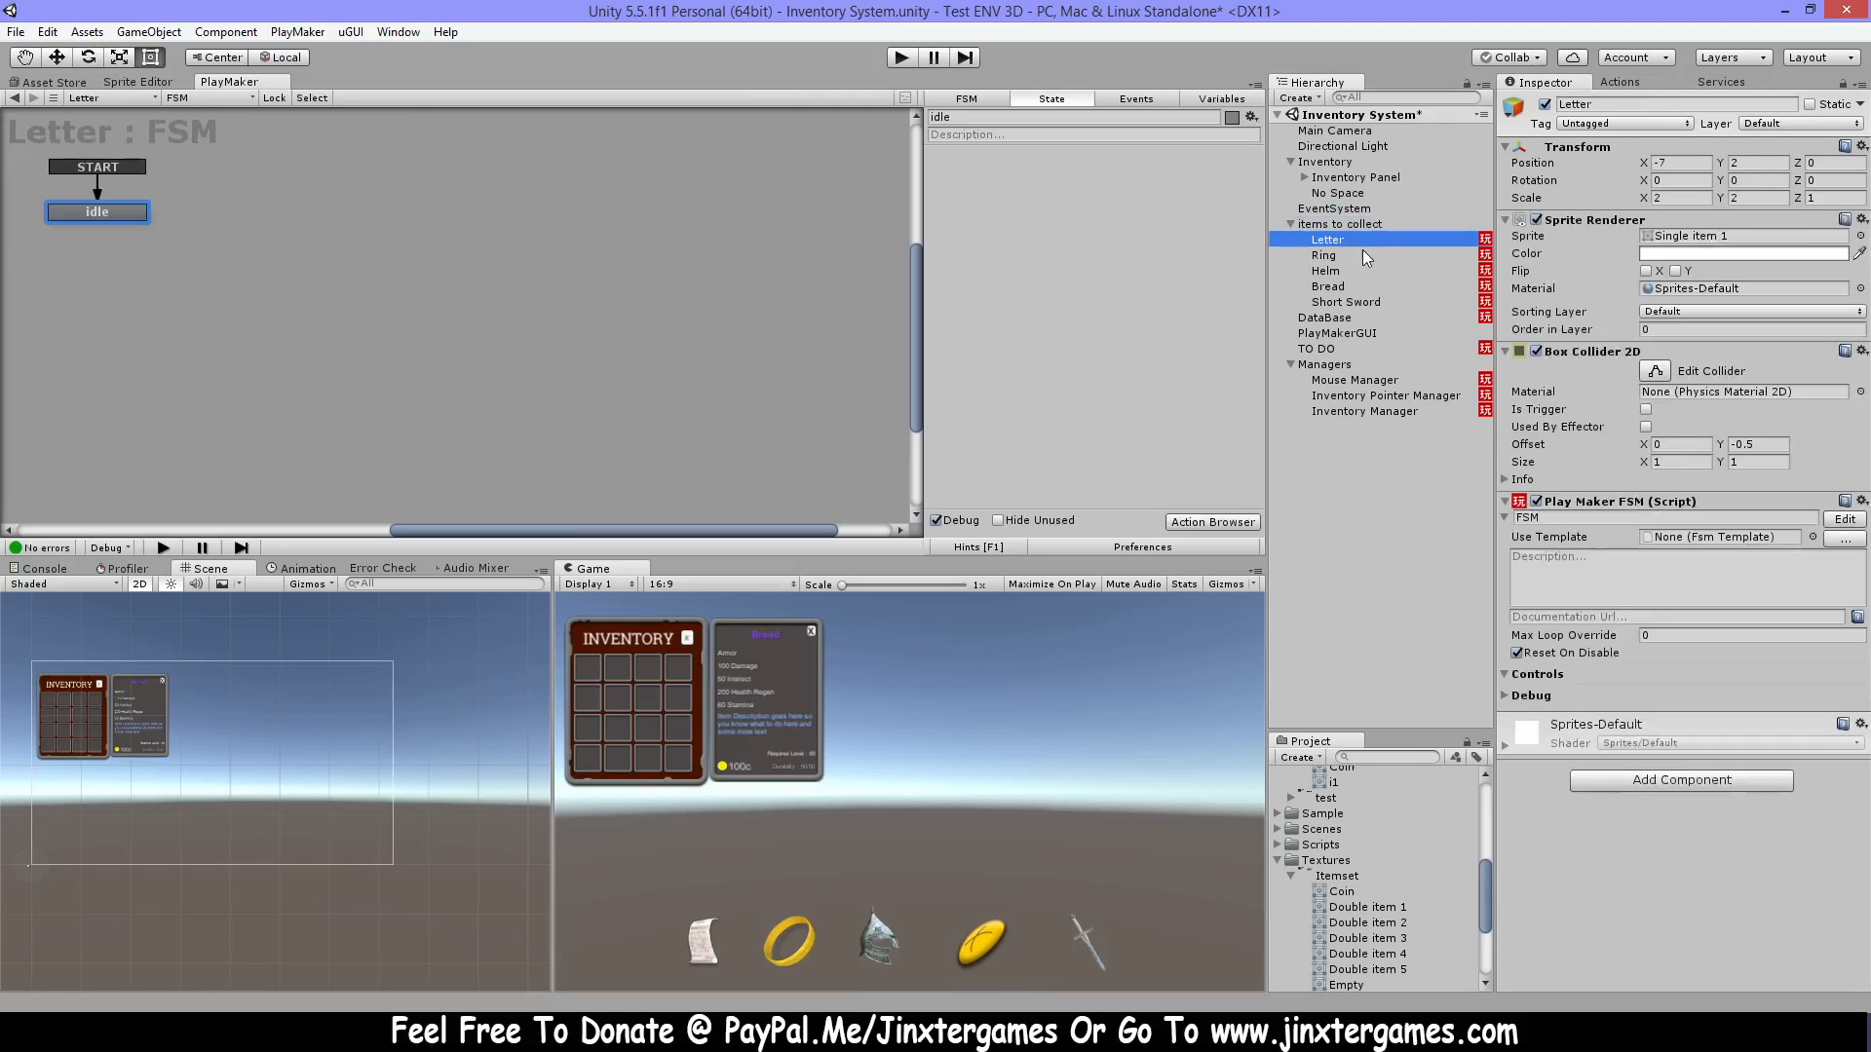
pyautogui.press('Down')
pyautogui.press('Up')
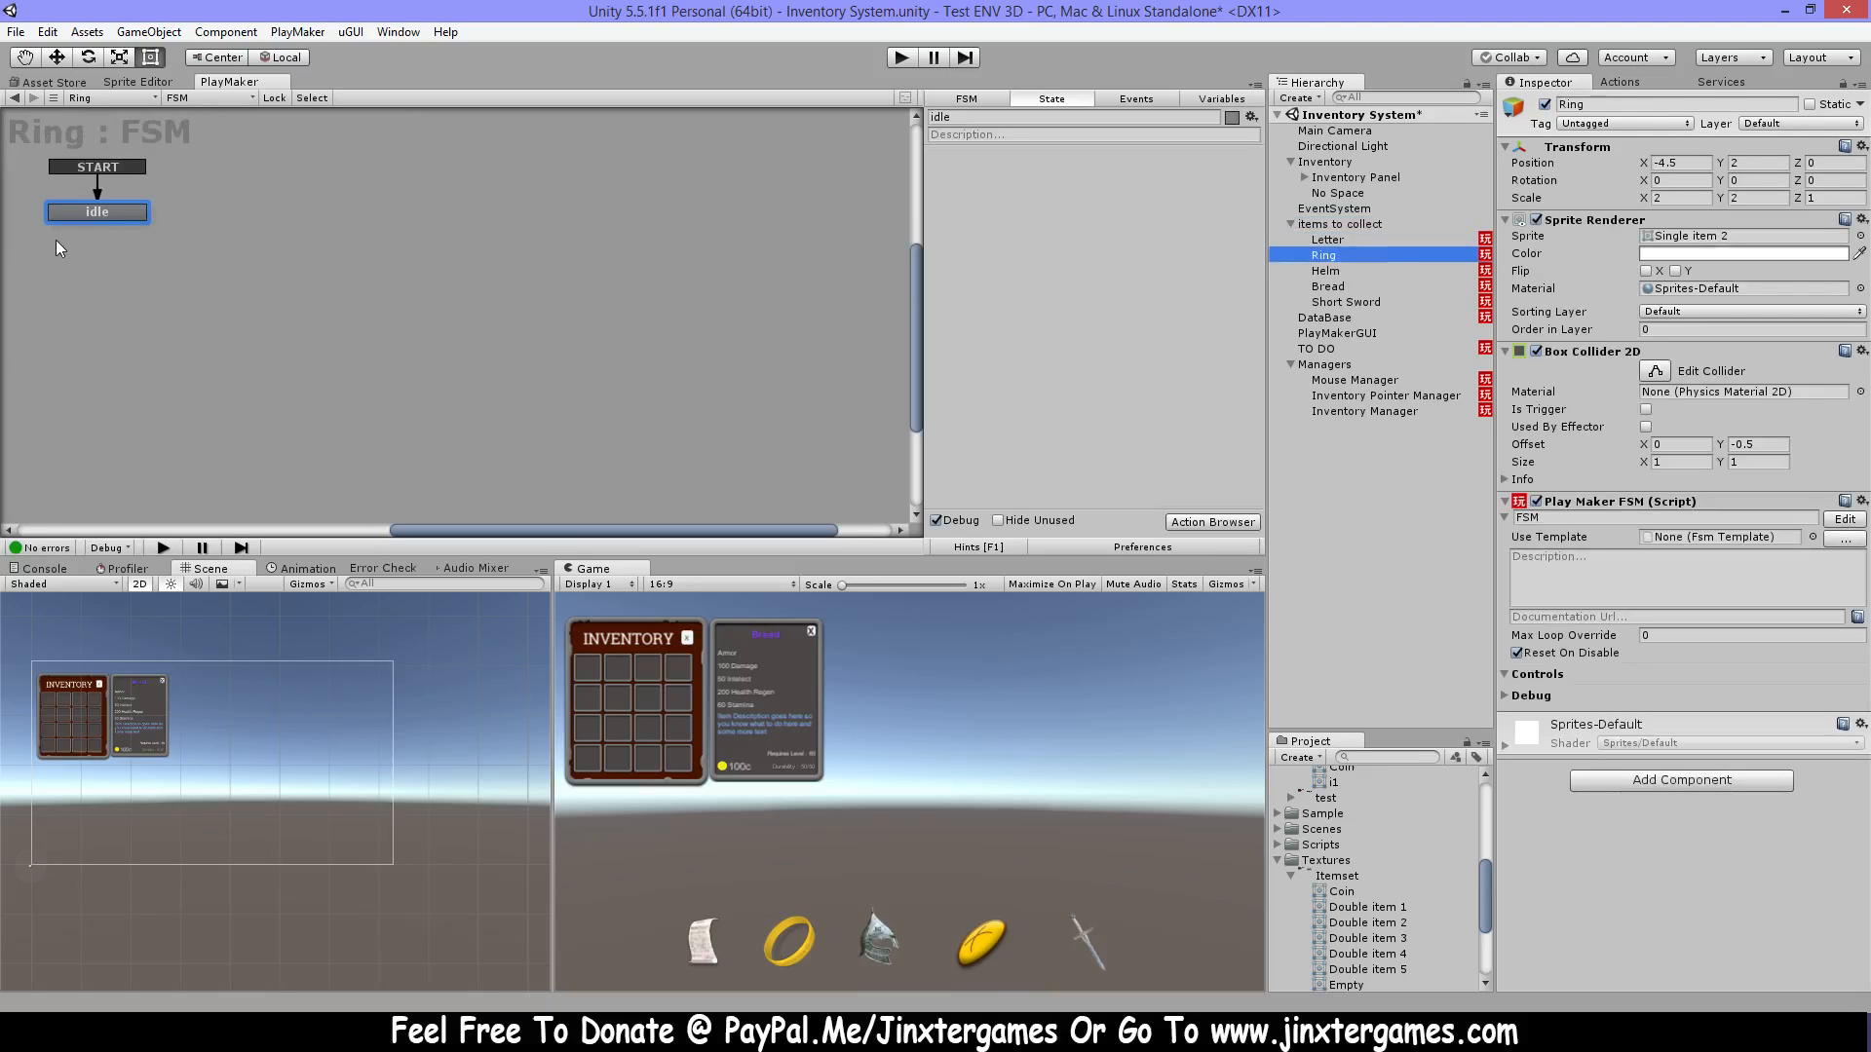
# Compare the Id variable values in the Ring, Helm, Bread and Short Sword FSMs, and collapse the items to collect group.
pyautogui.click(1220, 99)
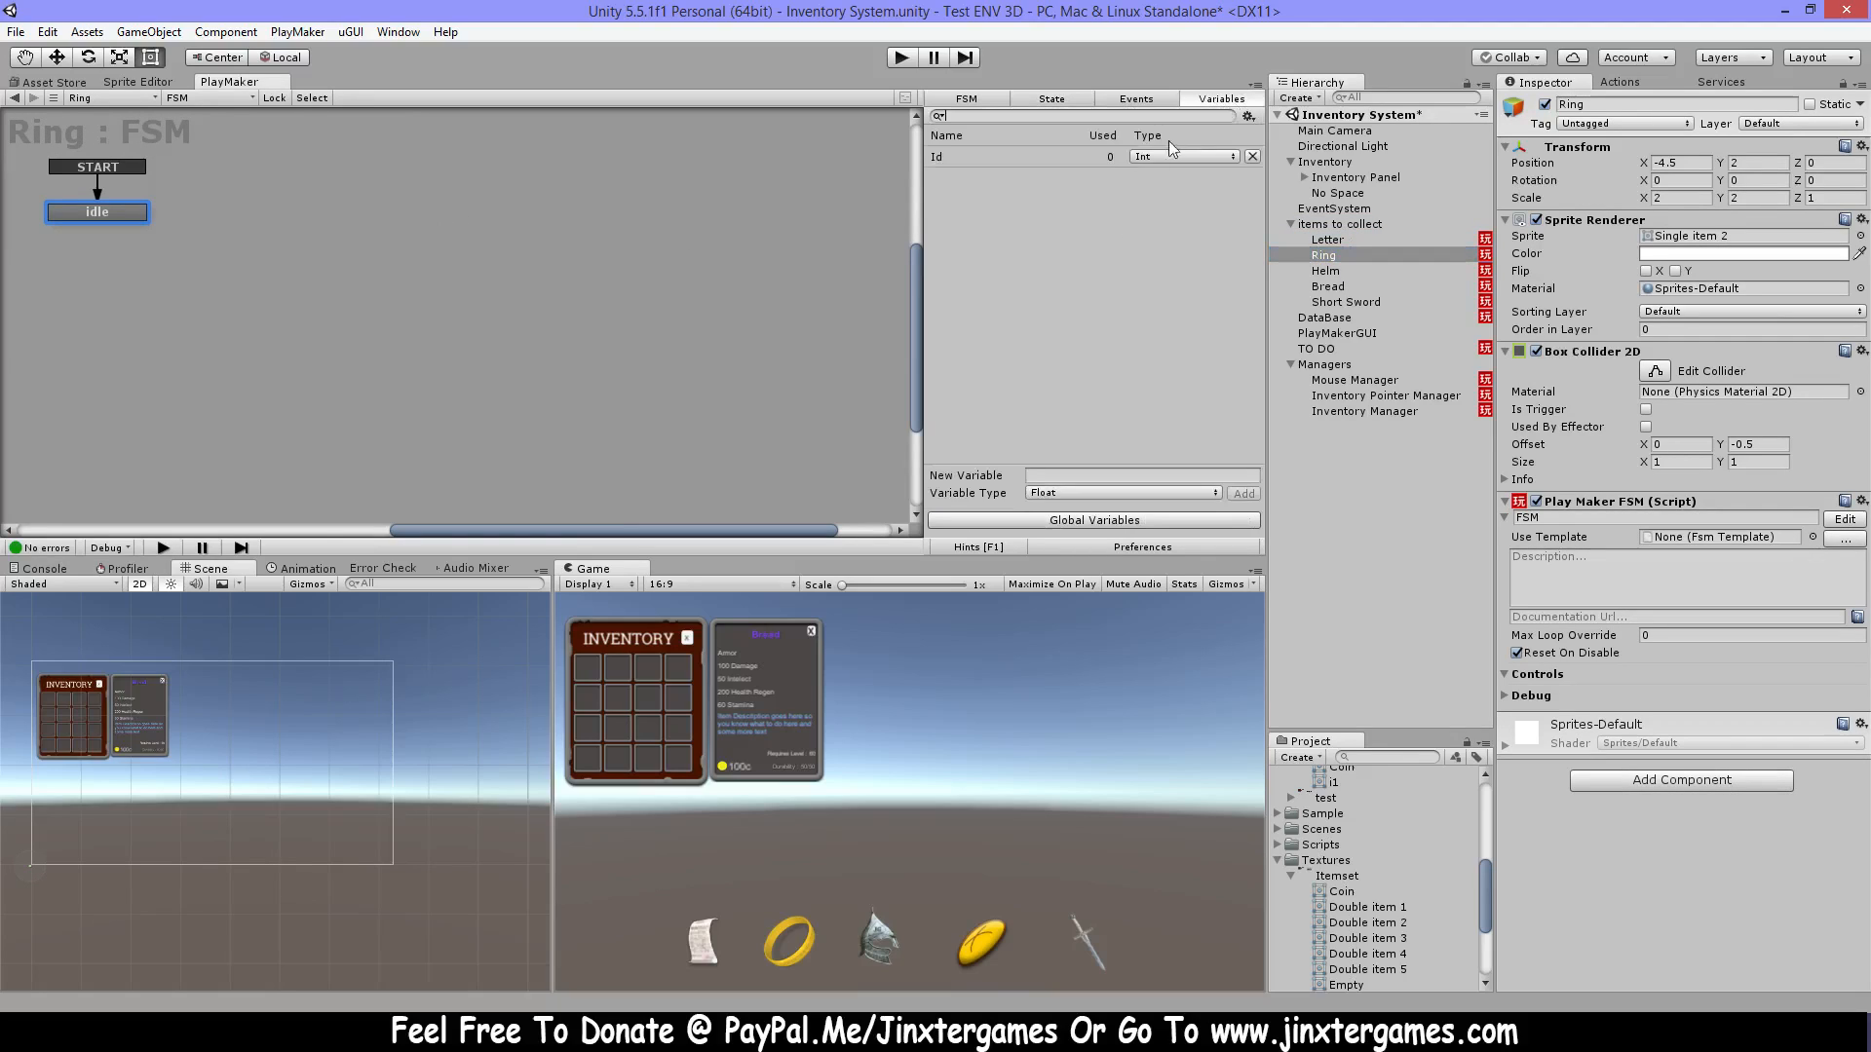
pyautogui.click(999, 160)
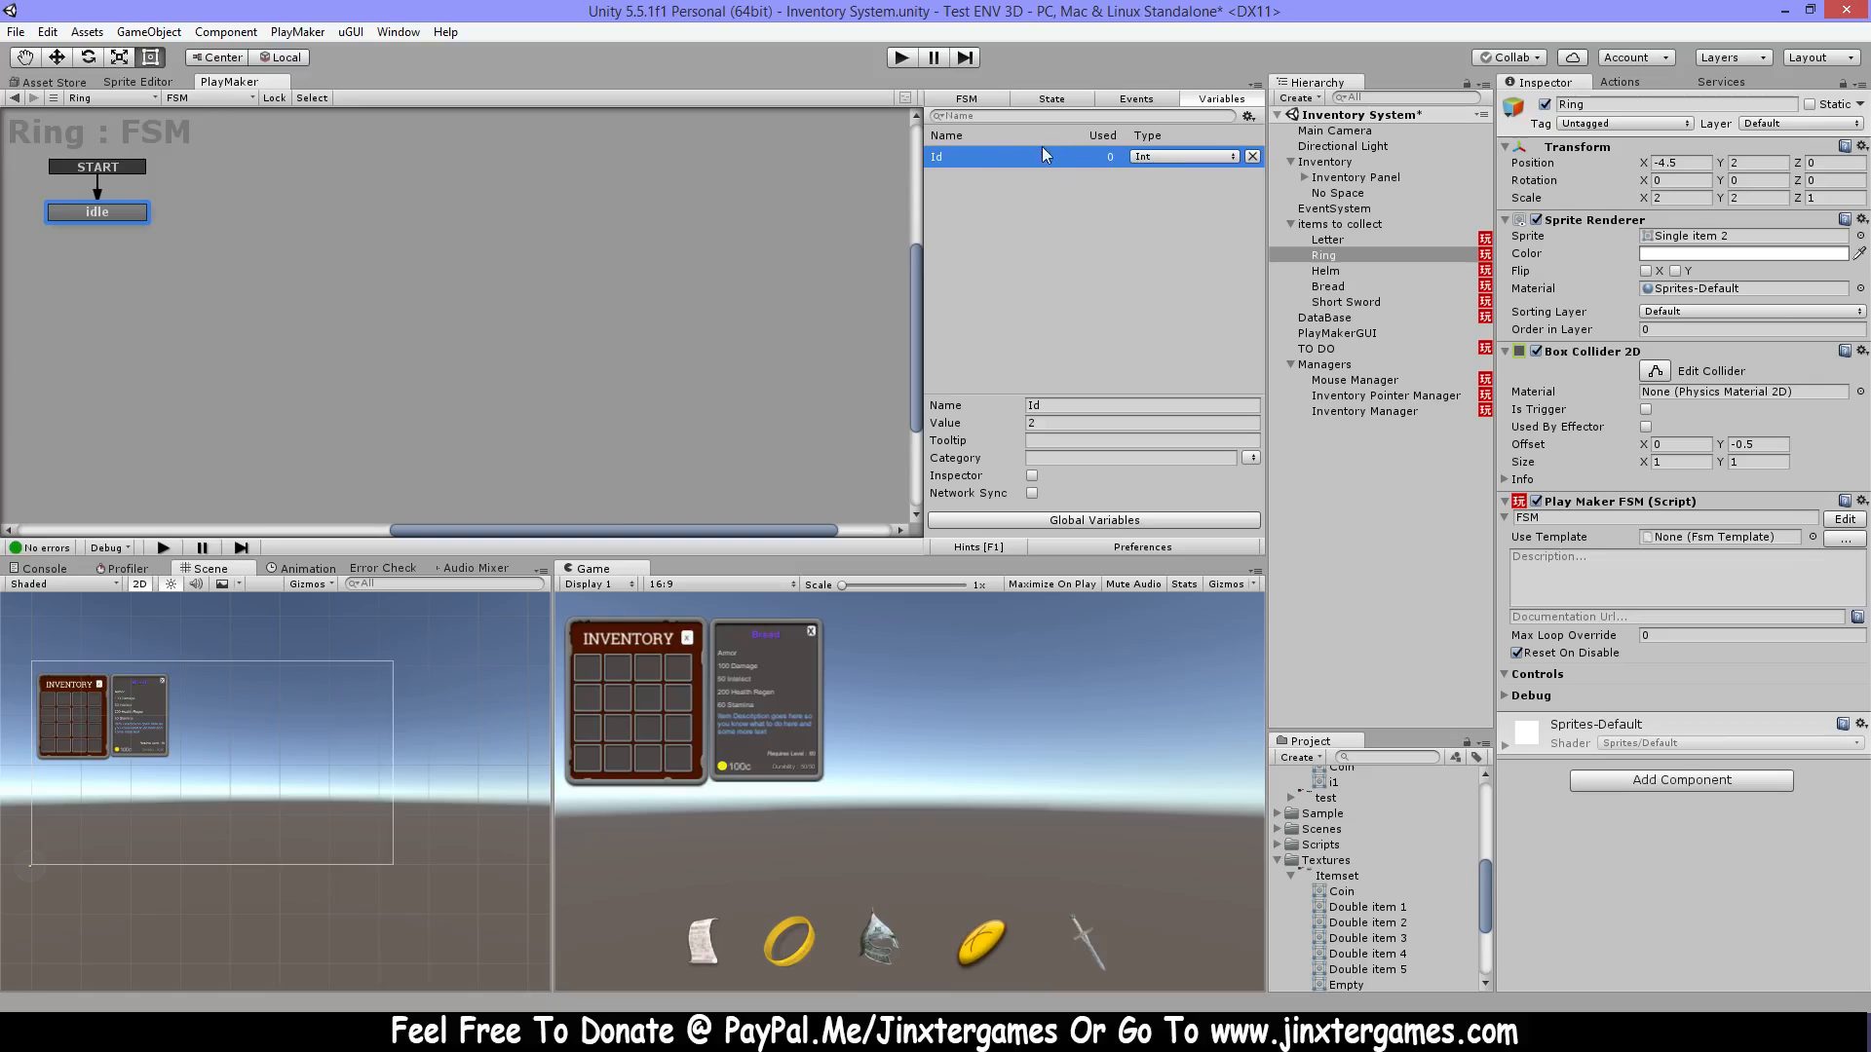
pyautogui.click(1351, 268)
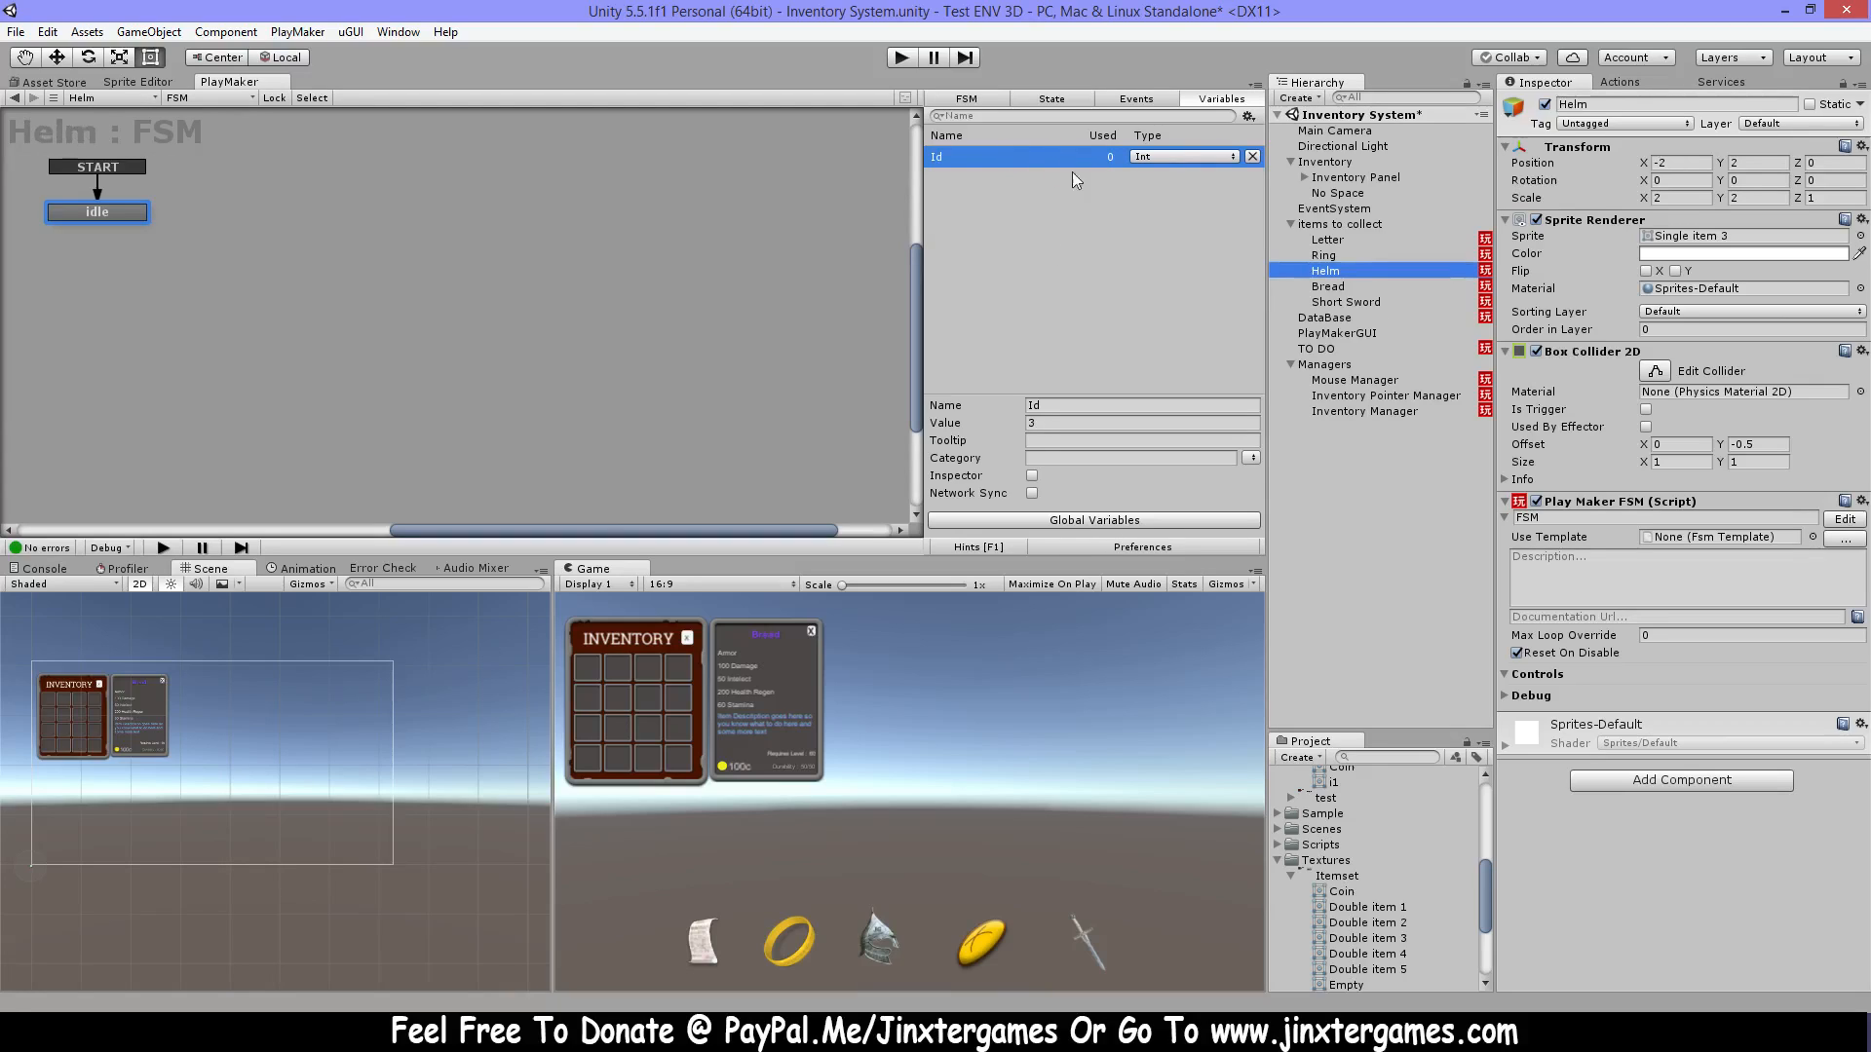
pyautogui.click(1341, 288)
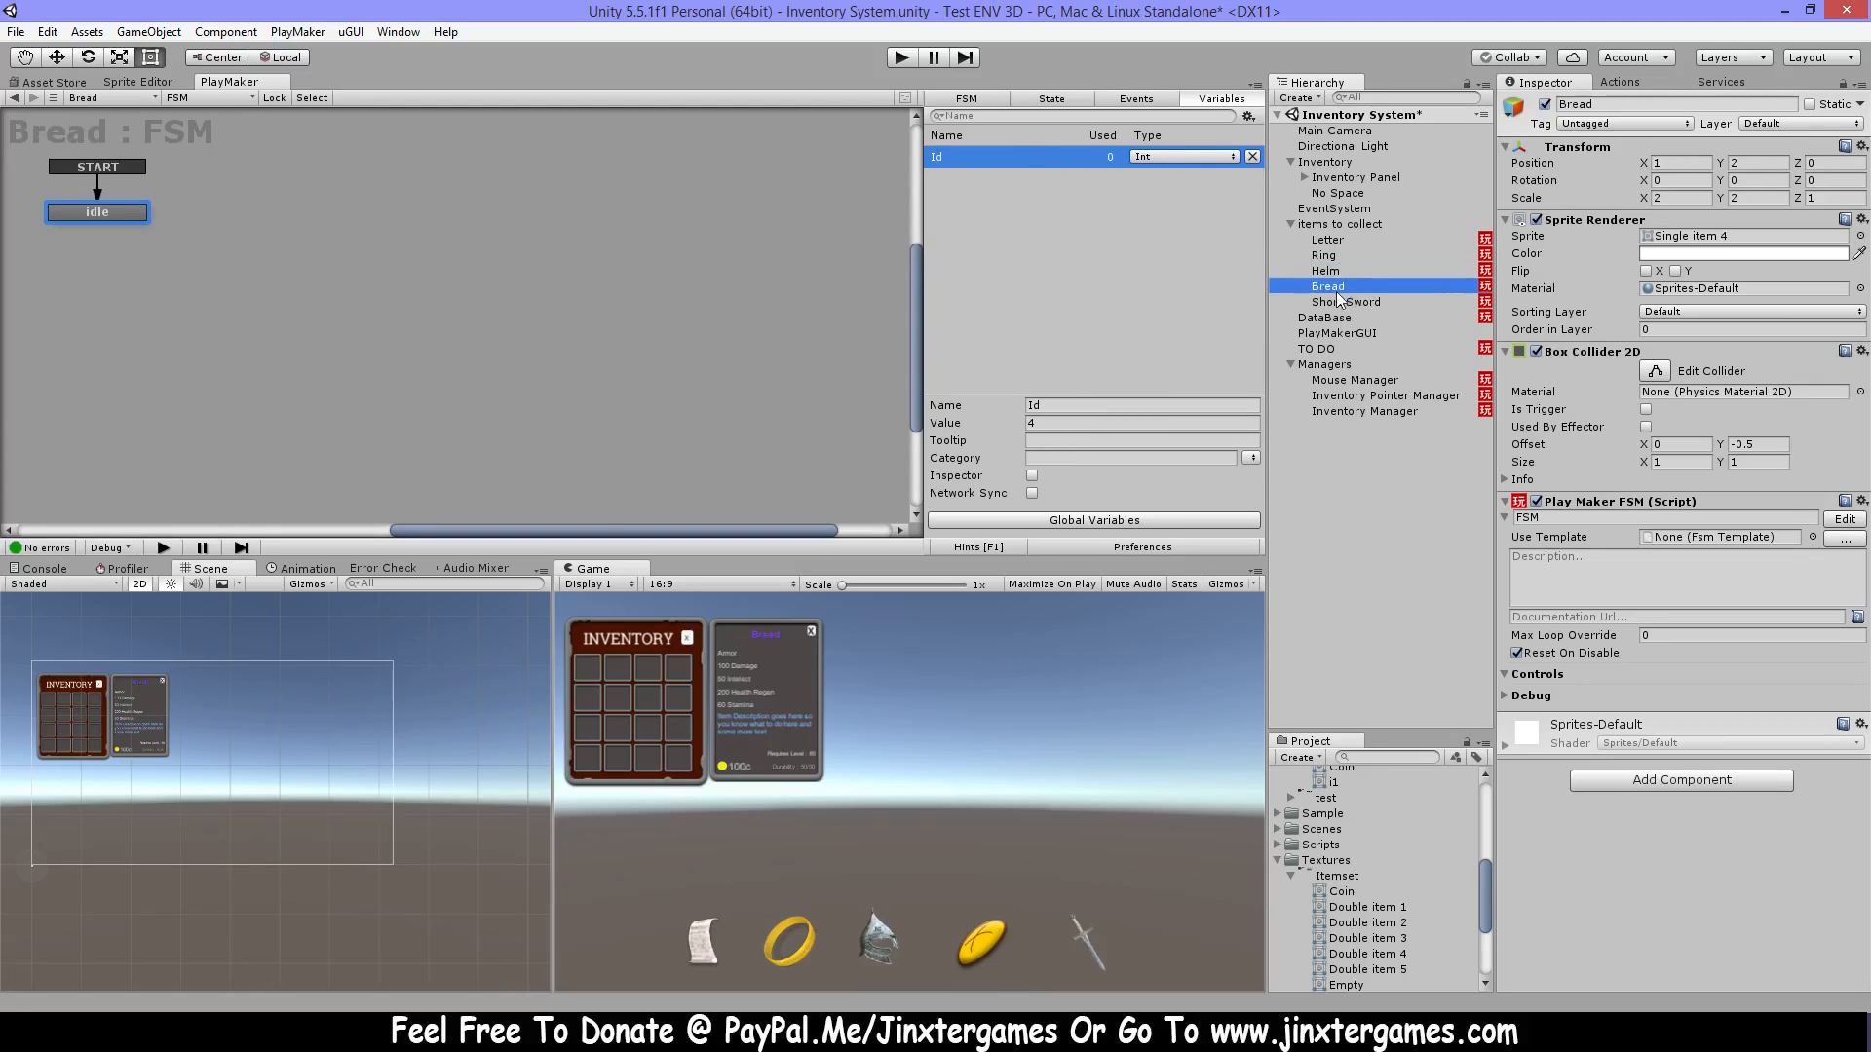
pyautogui.click(1373, 303)
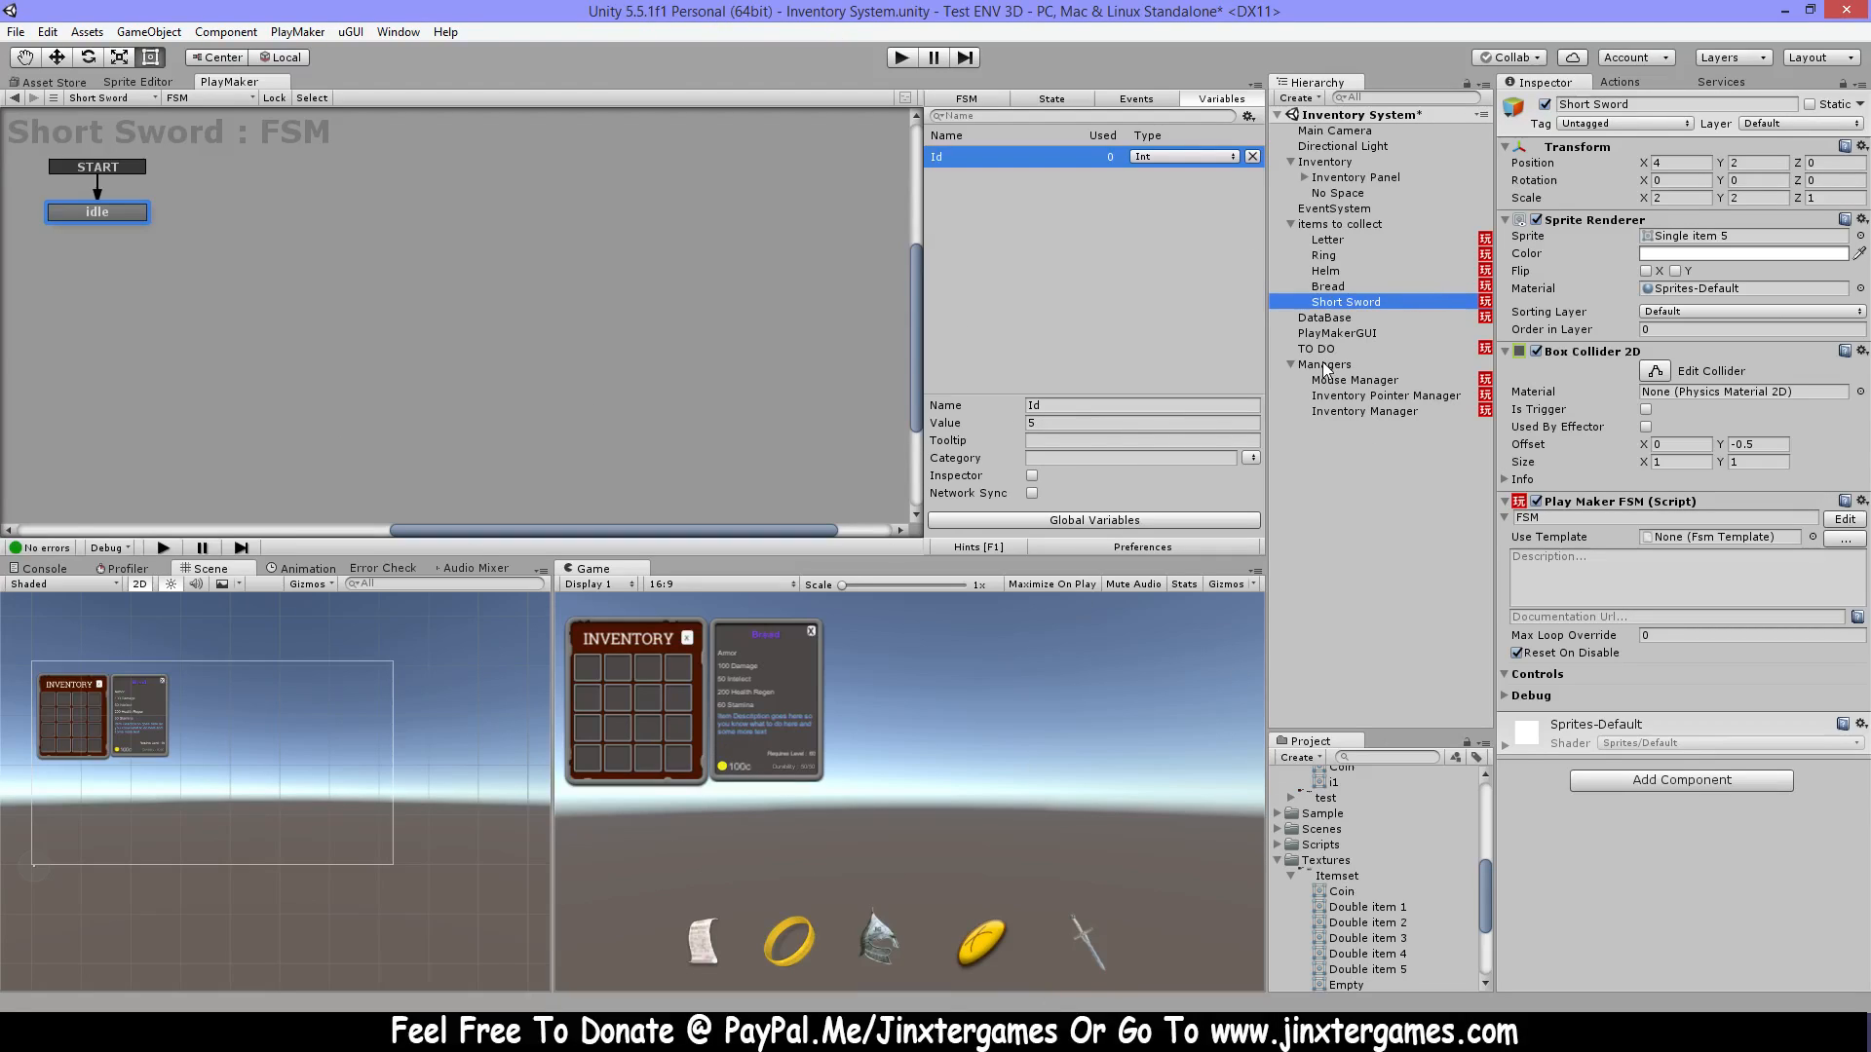
pyautogui.click(1291, 224)
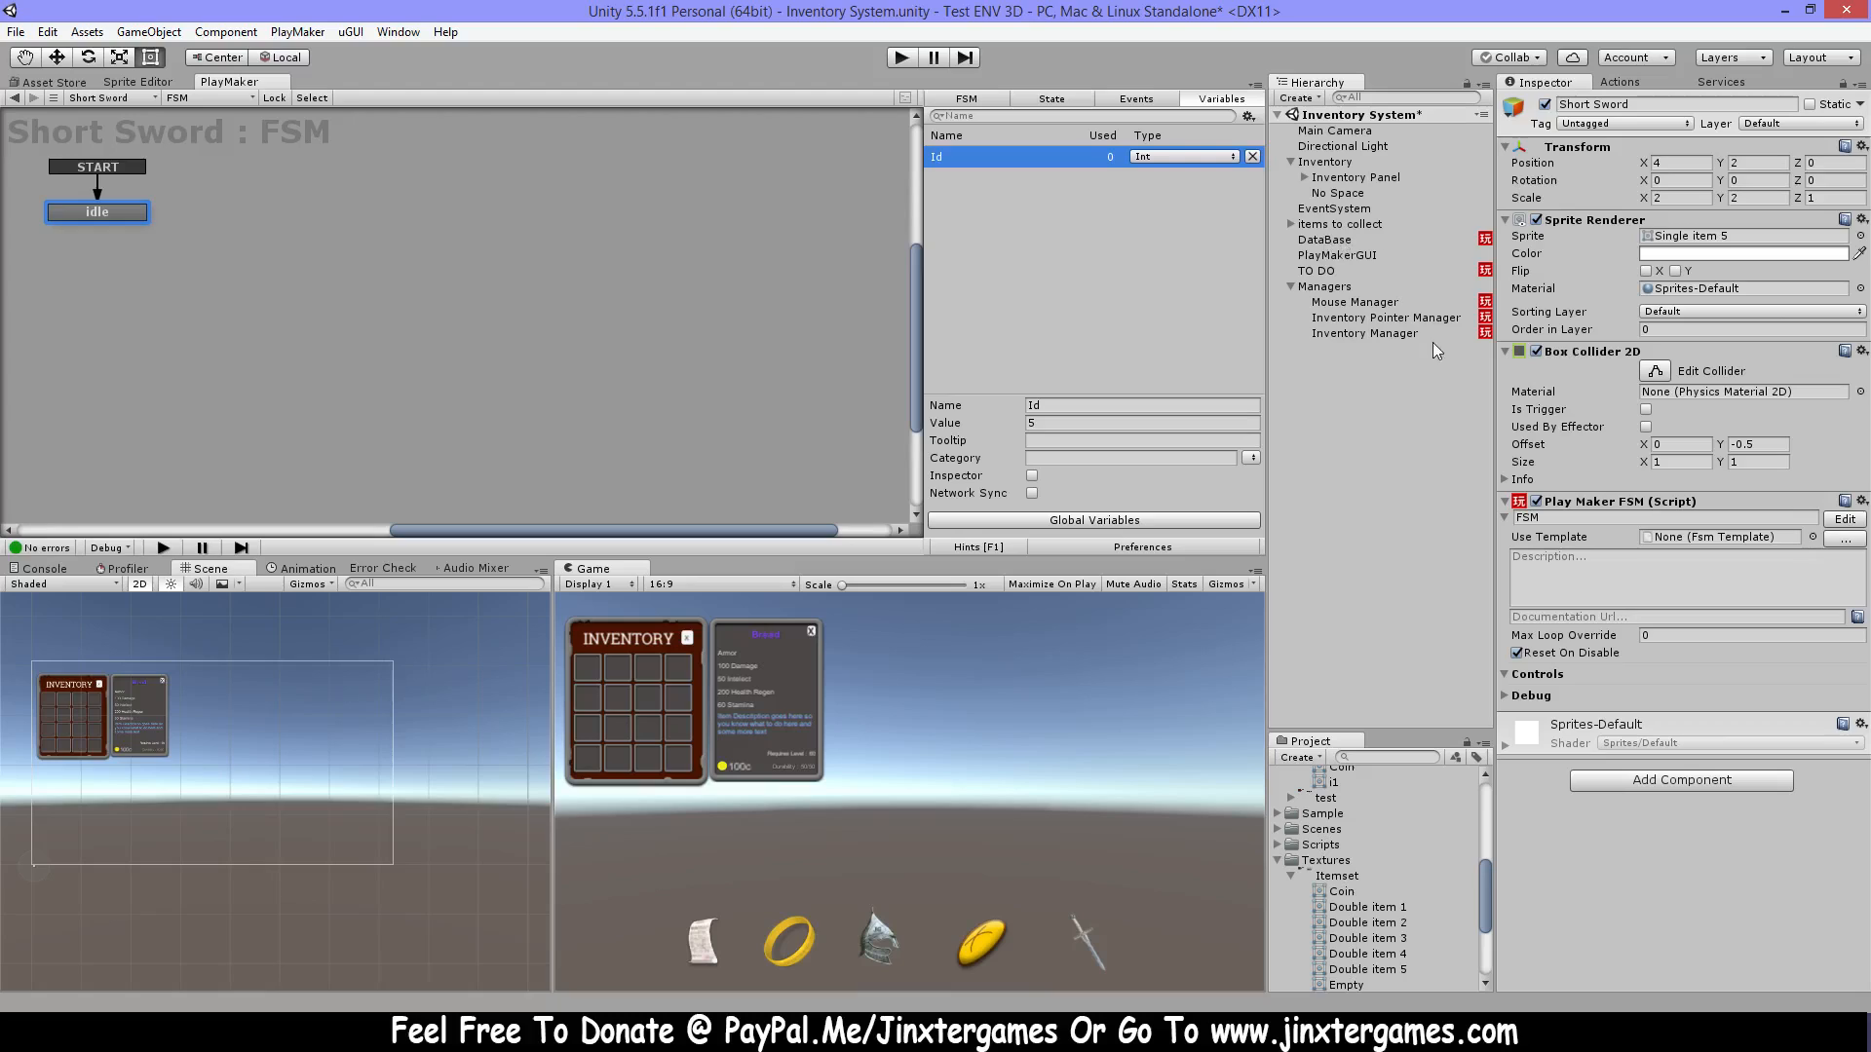
# View the Pointer Manager FSM with its variables, and bring up the DataBase object's FSM.
pyautogui.click(1413, 317)
pyautogui.moveTo(776, 413)
pyautogui.mouseDown(button='middle')
pyautogui.moveTo(699, 391)
pyautogui.moveTo(757, 422)
pyautogui.mouseUp(button='middle')
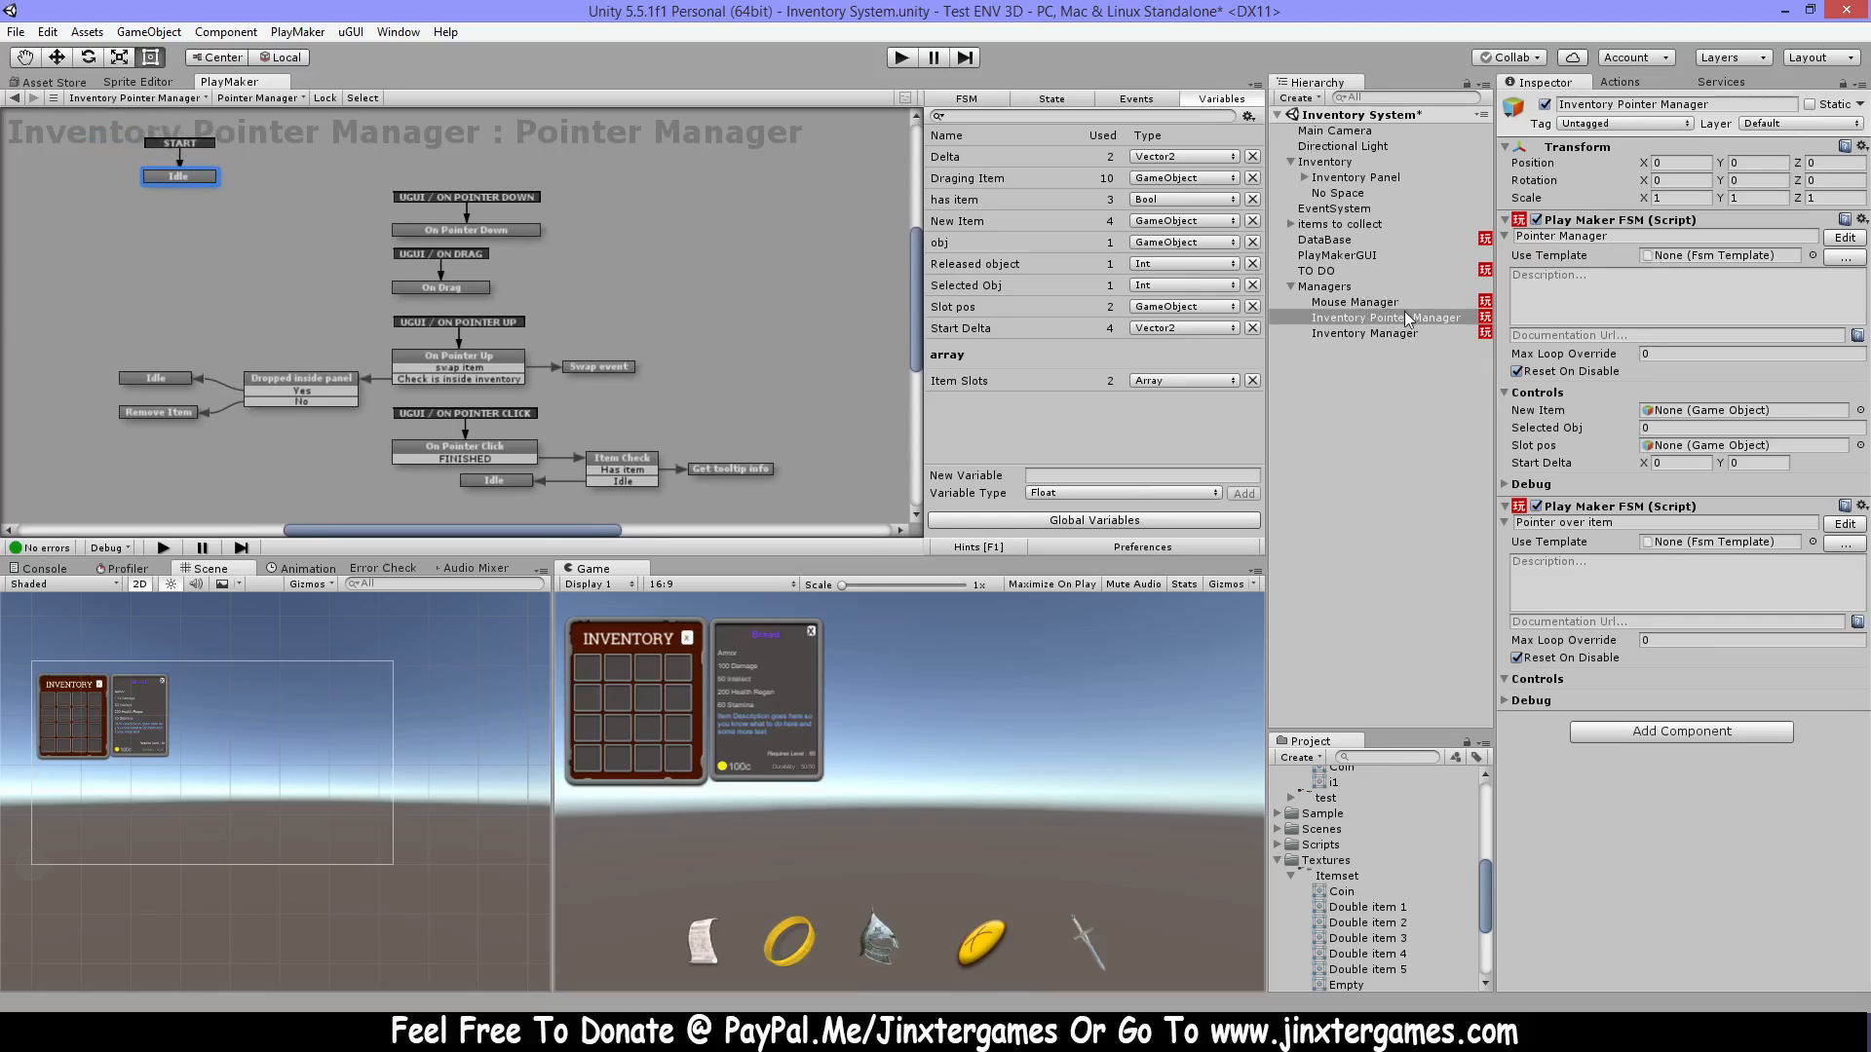
pyautogui.click(1360, 238)
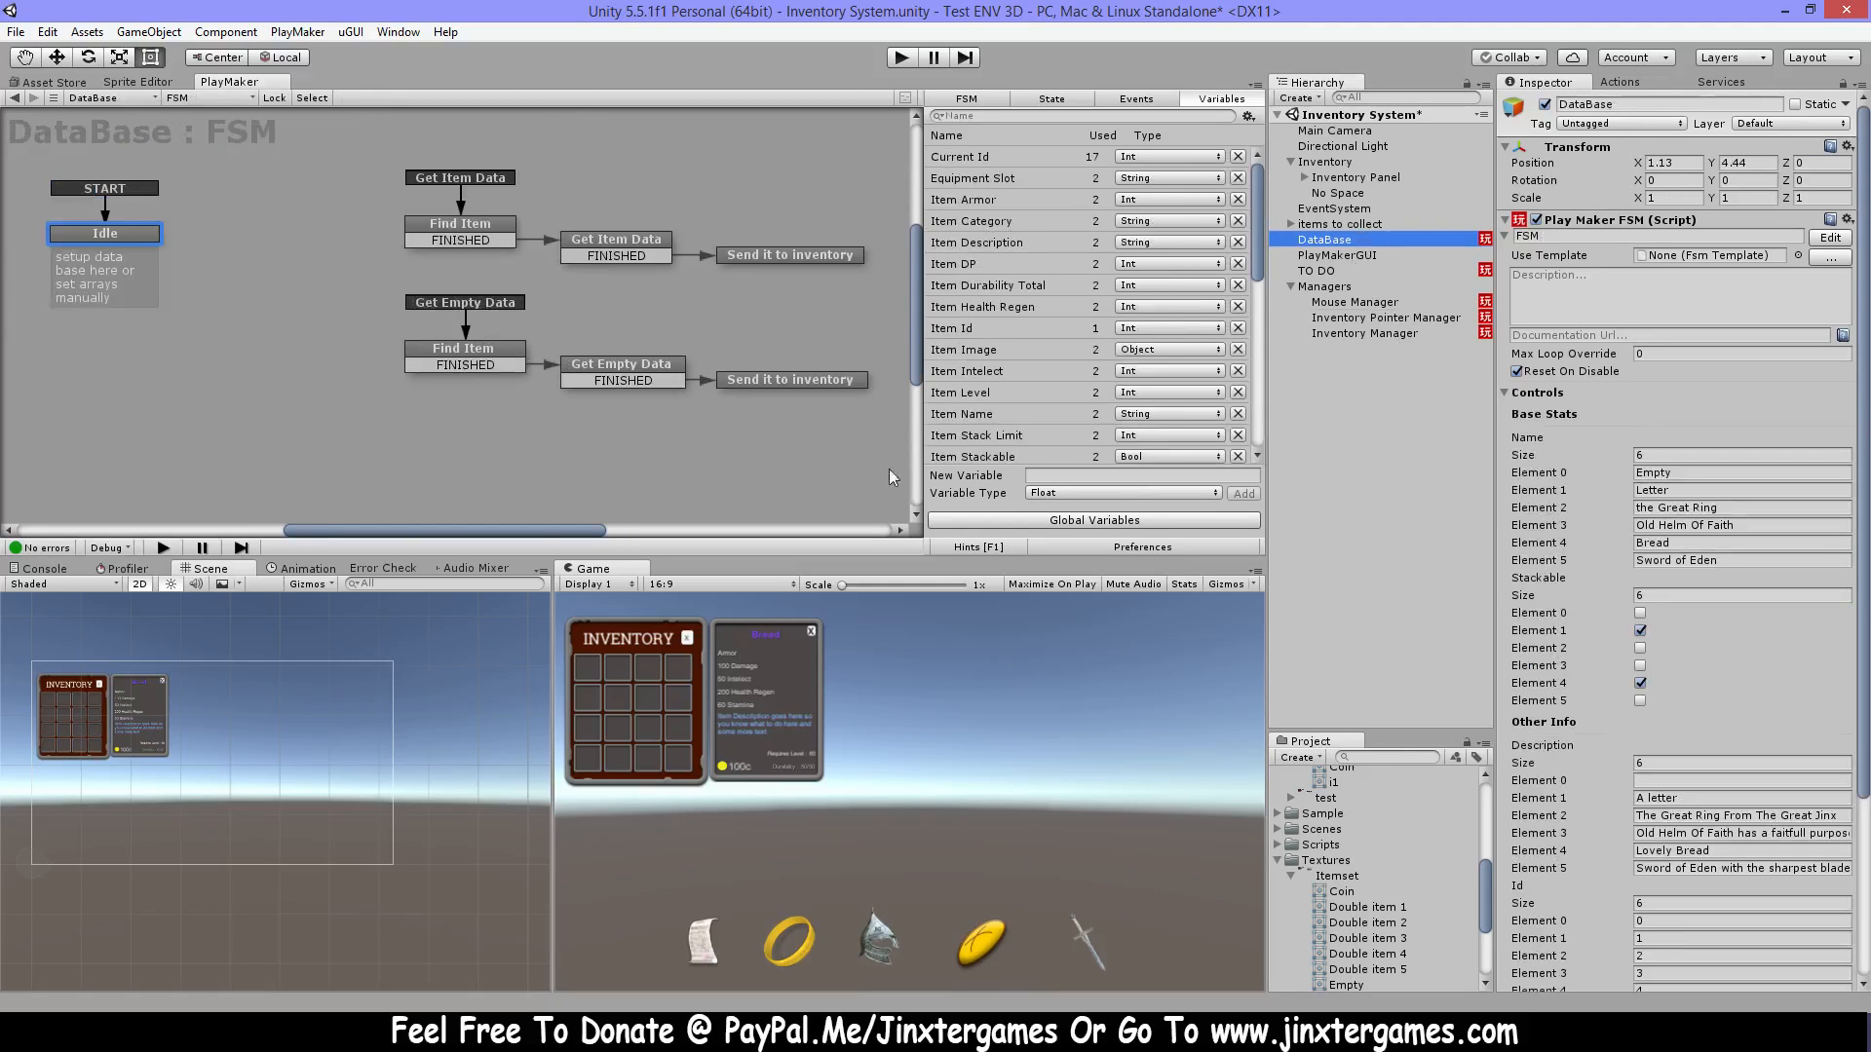
pyautogui.moveTo(694, 302); pyautogui.dragTo(558, 348, button='middle')
# Read through the DataBase FSM's variables, including the Base Stats and Other Info arrays.
pyautogui.scroll(-5, 1169, 346)
pyautogui.scroll(-3, 1169, 345)
pyautogui.scroll(2, 1140, 356)
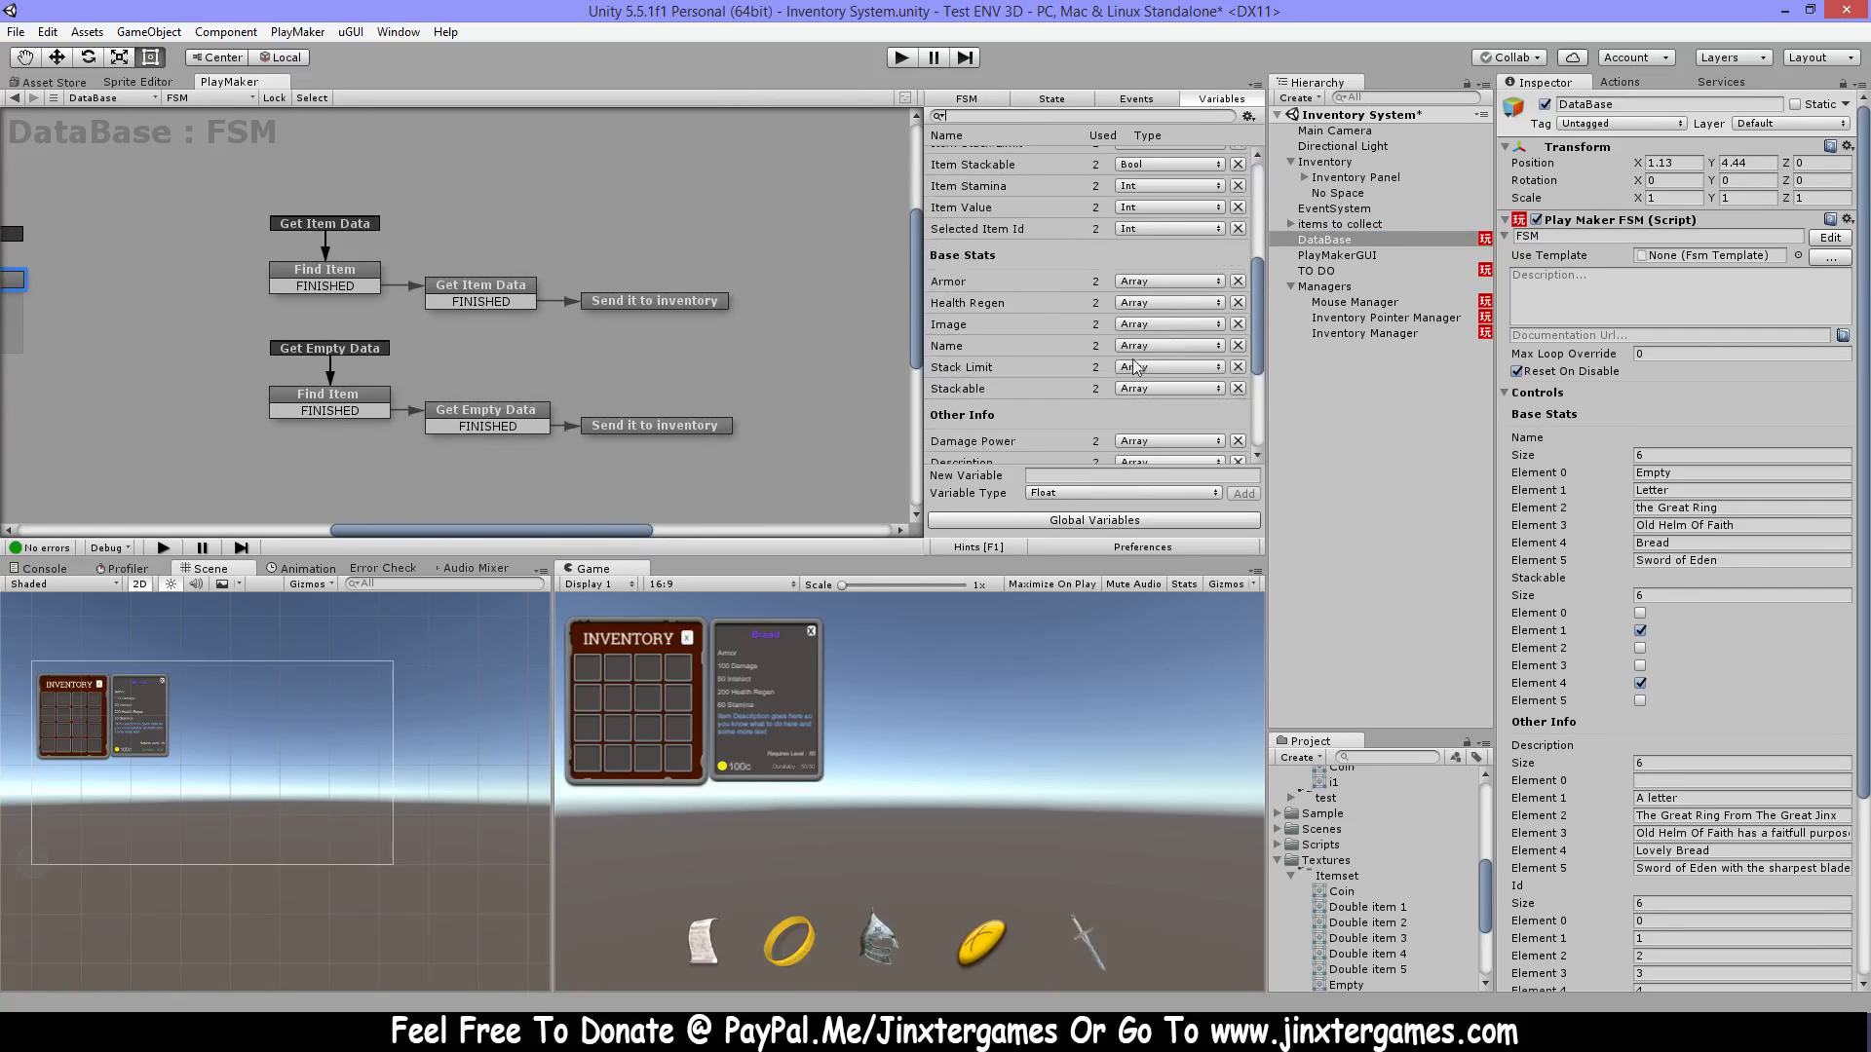
pyautogui.scroll(-3, 1136, 360)
pyautogui.scroll(-3, 1057, 365)
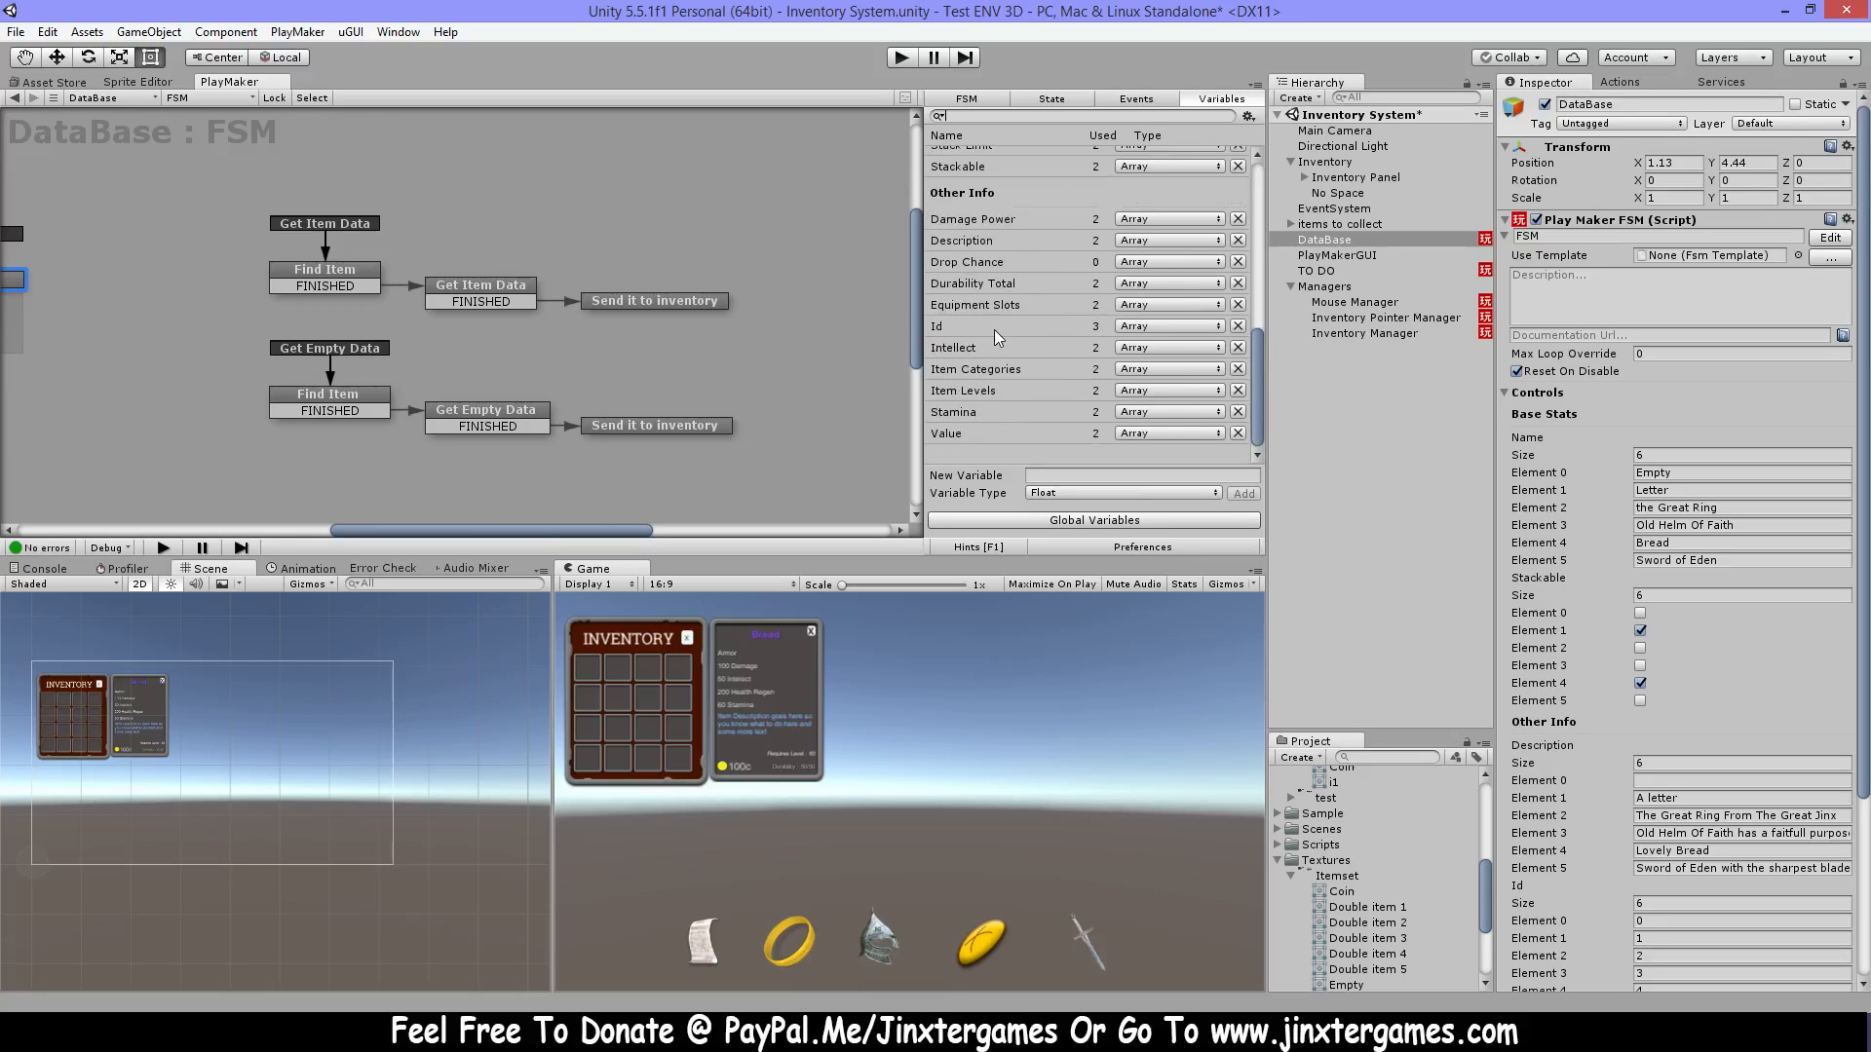
pyautogui.scroll(5, 1044, 351)
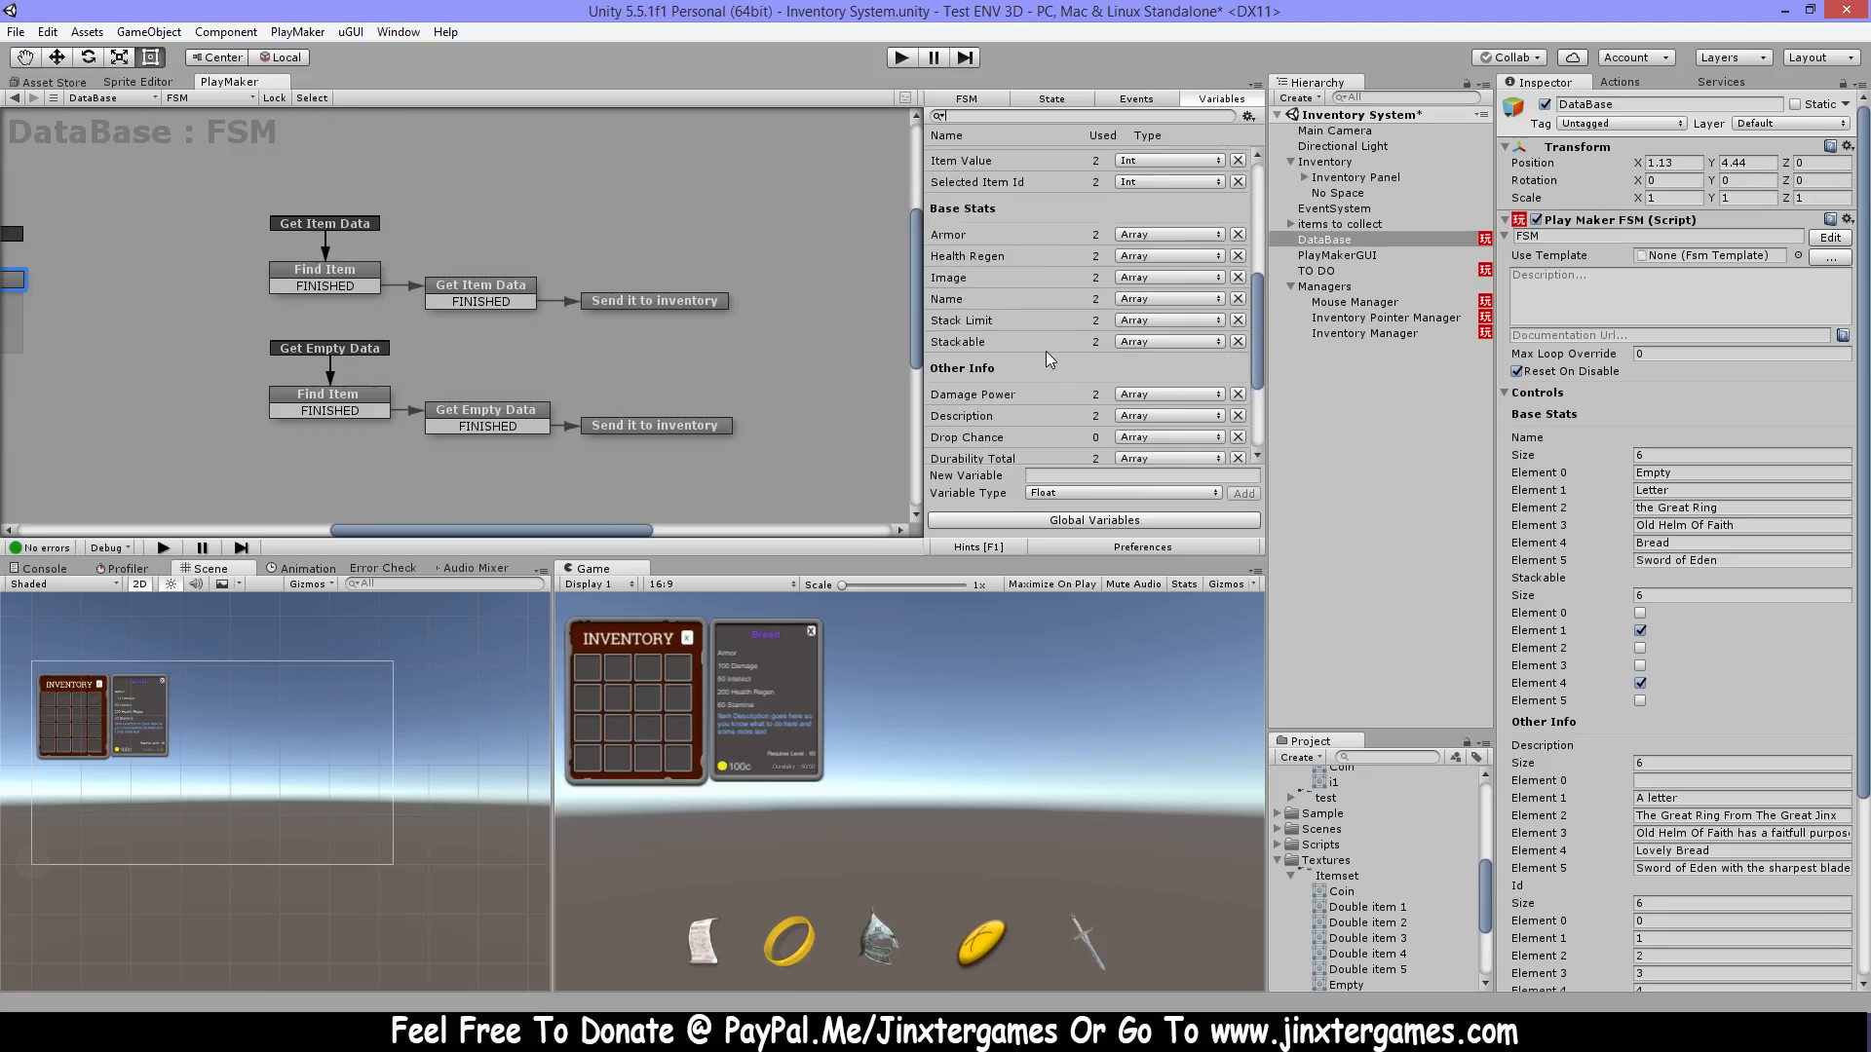
# Display the details of the Name array under Base Stats in the DataBase variables and enlarge the PlayMaker editor downward.
pyautogui.scroll(5, 1025, 279)
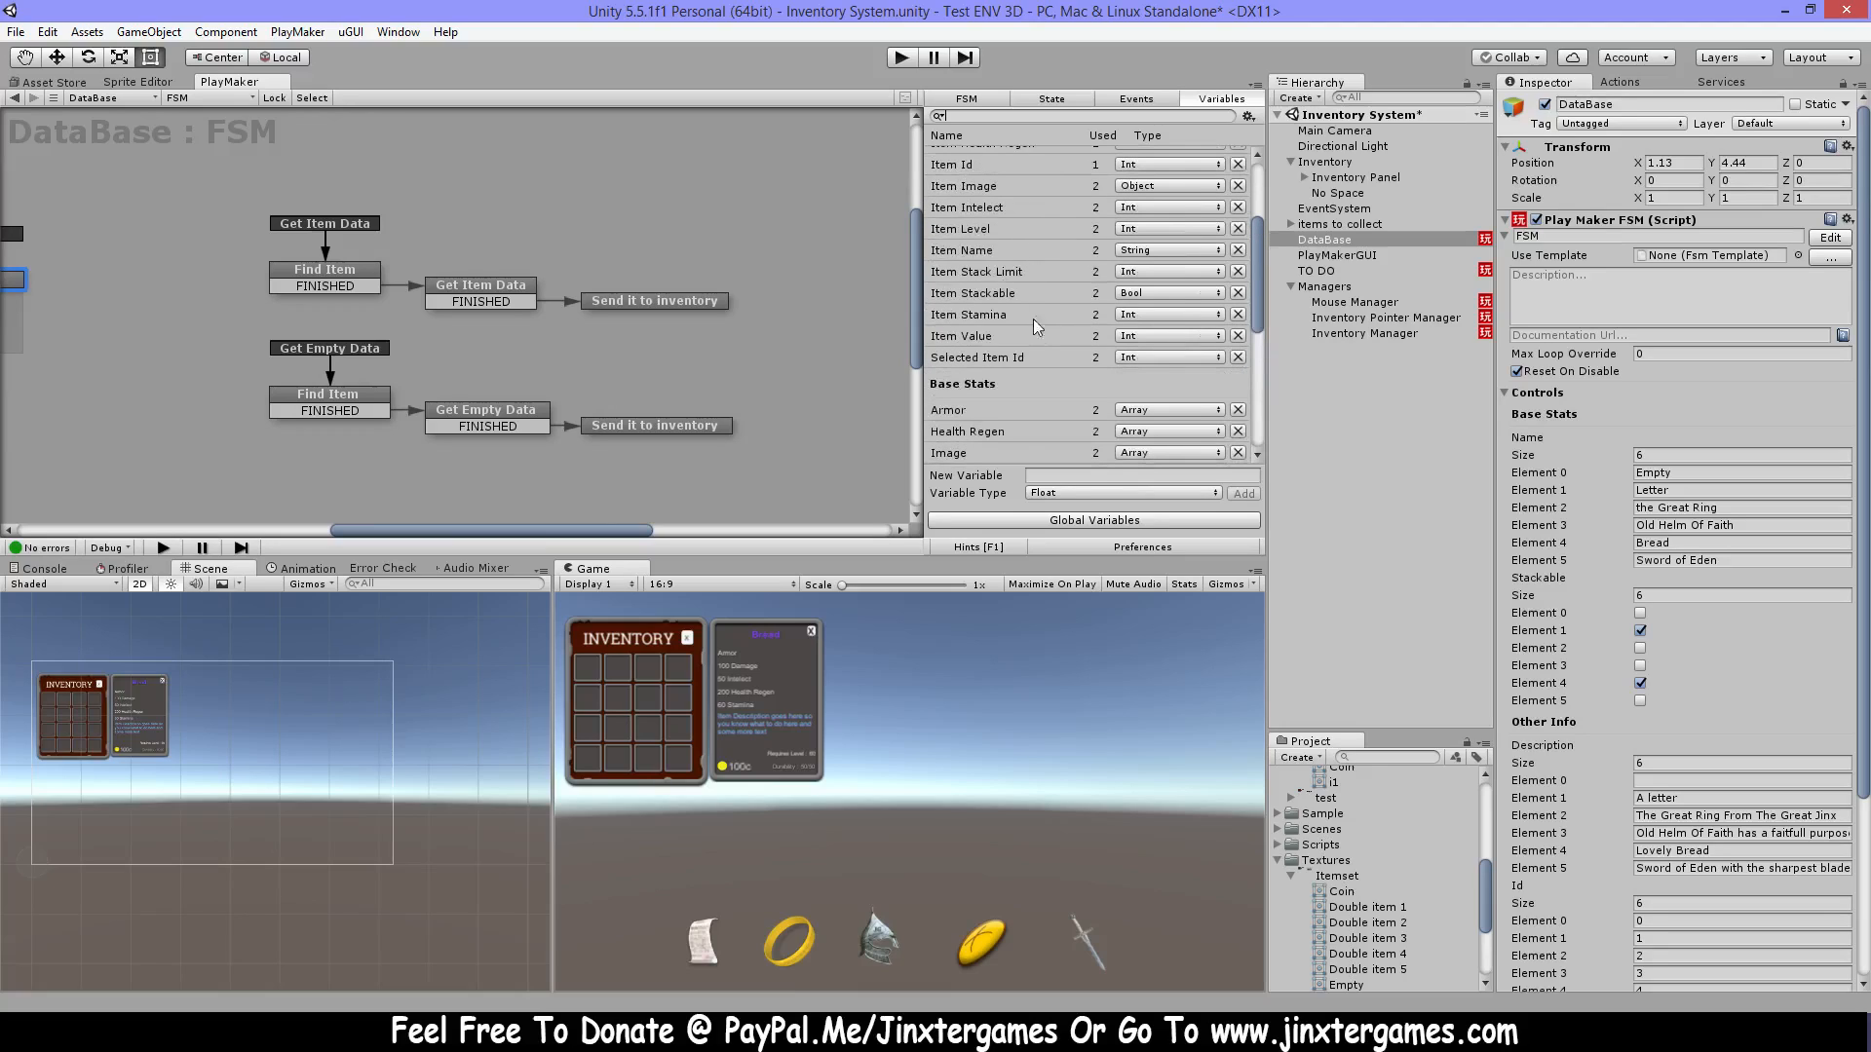
pyautogui.scroll(-6, 1038, 342)
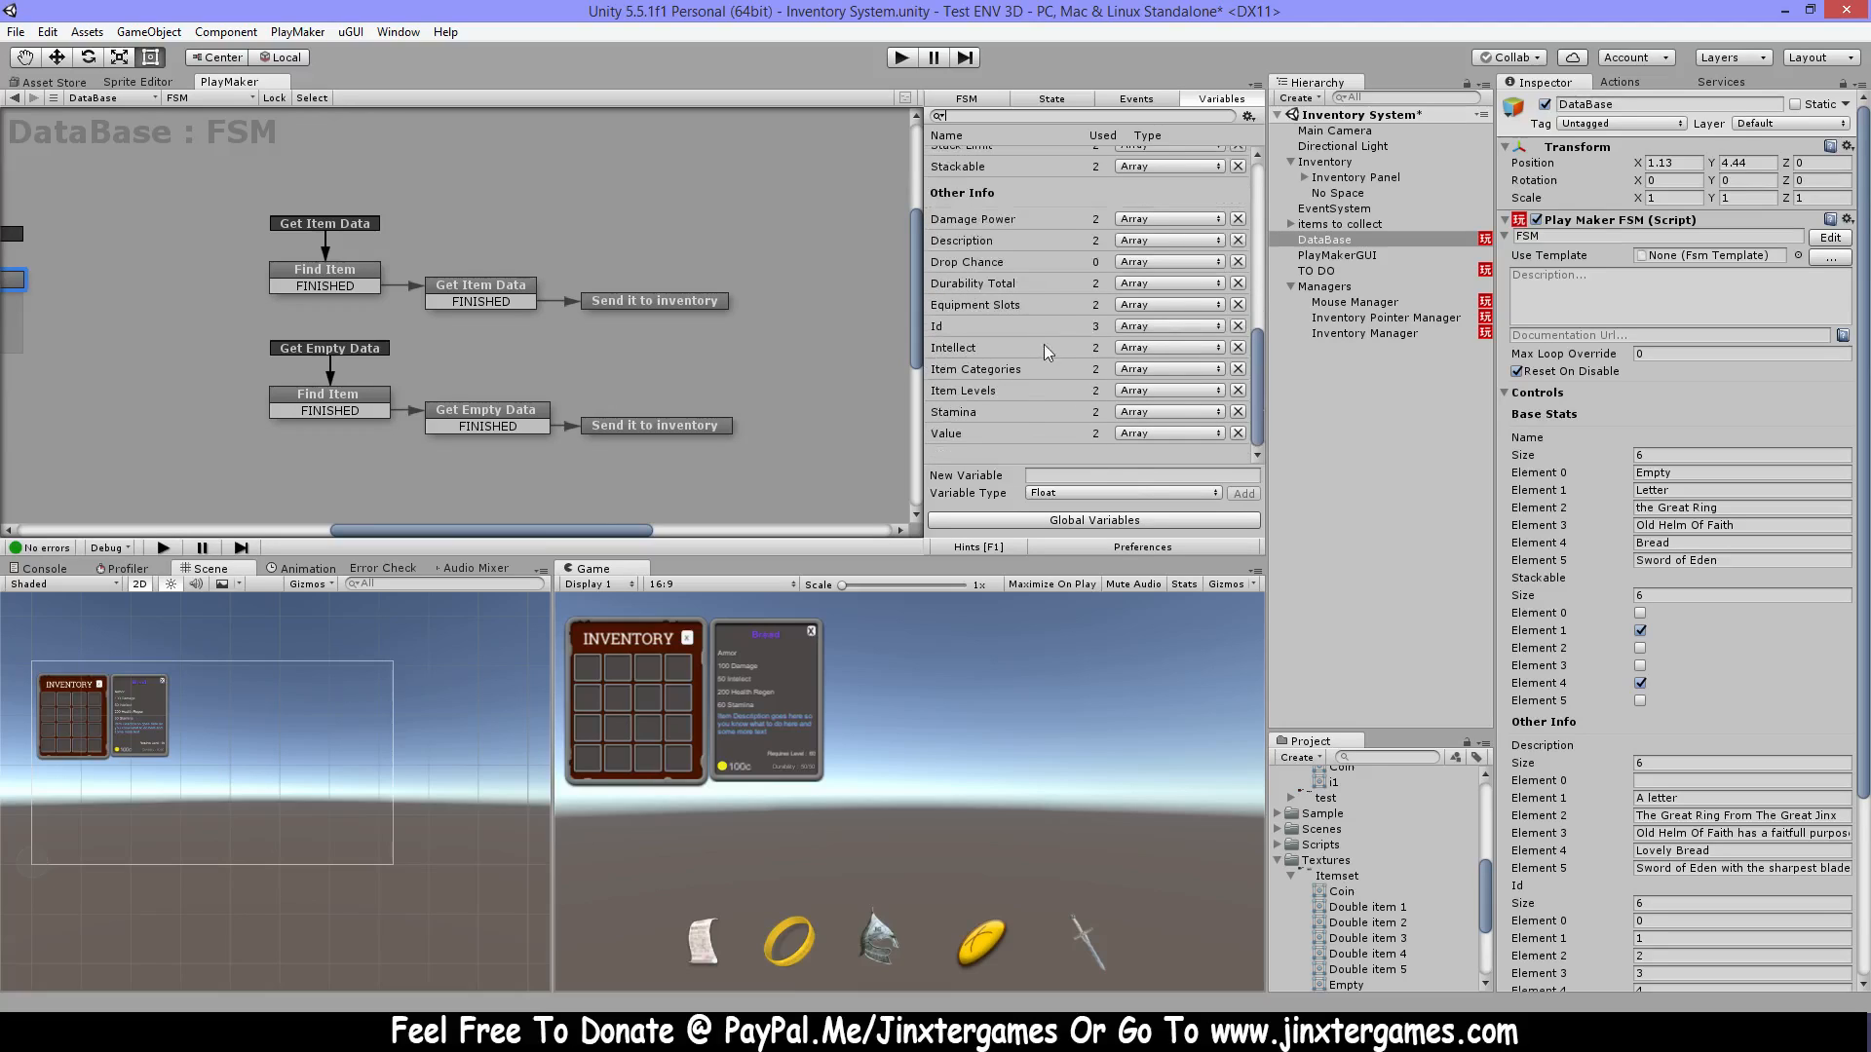
pyautogui.scroll(5, 1039, 361)
pyautogui.click(962, 285)
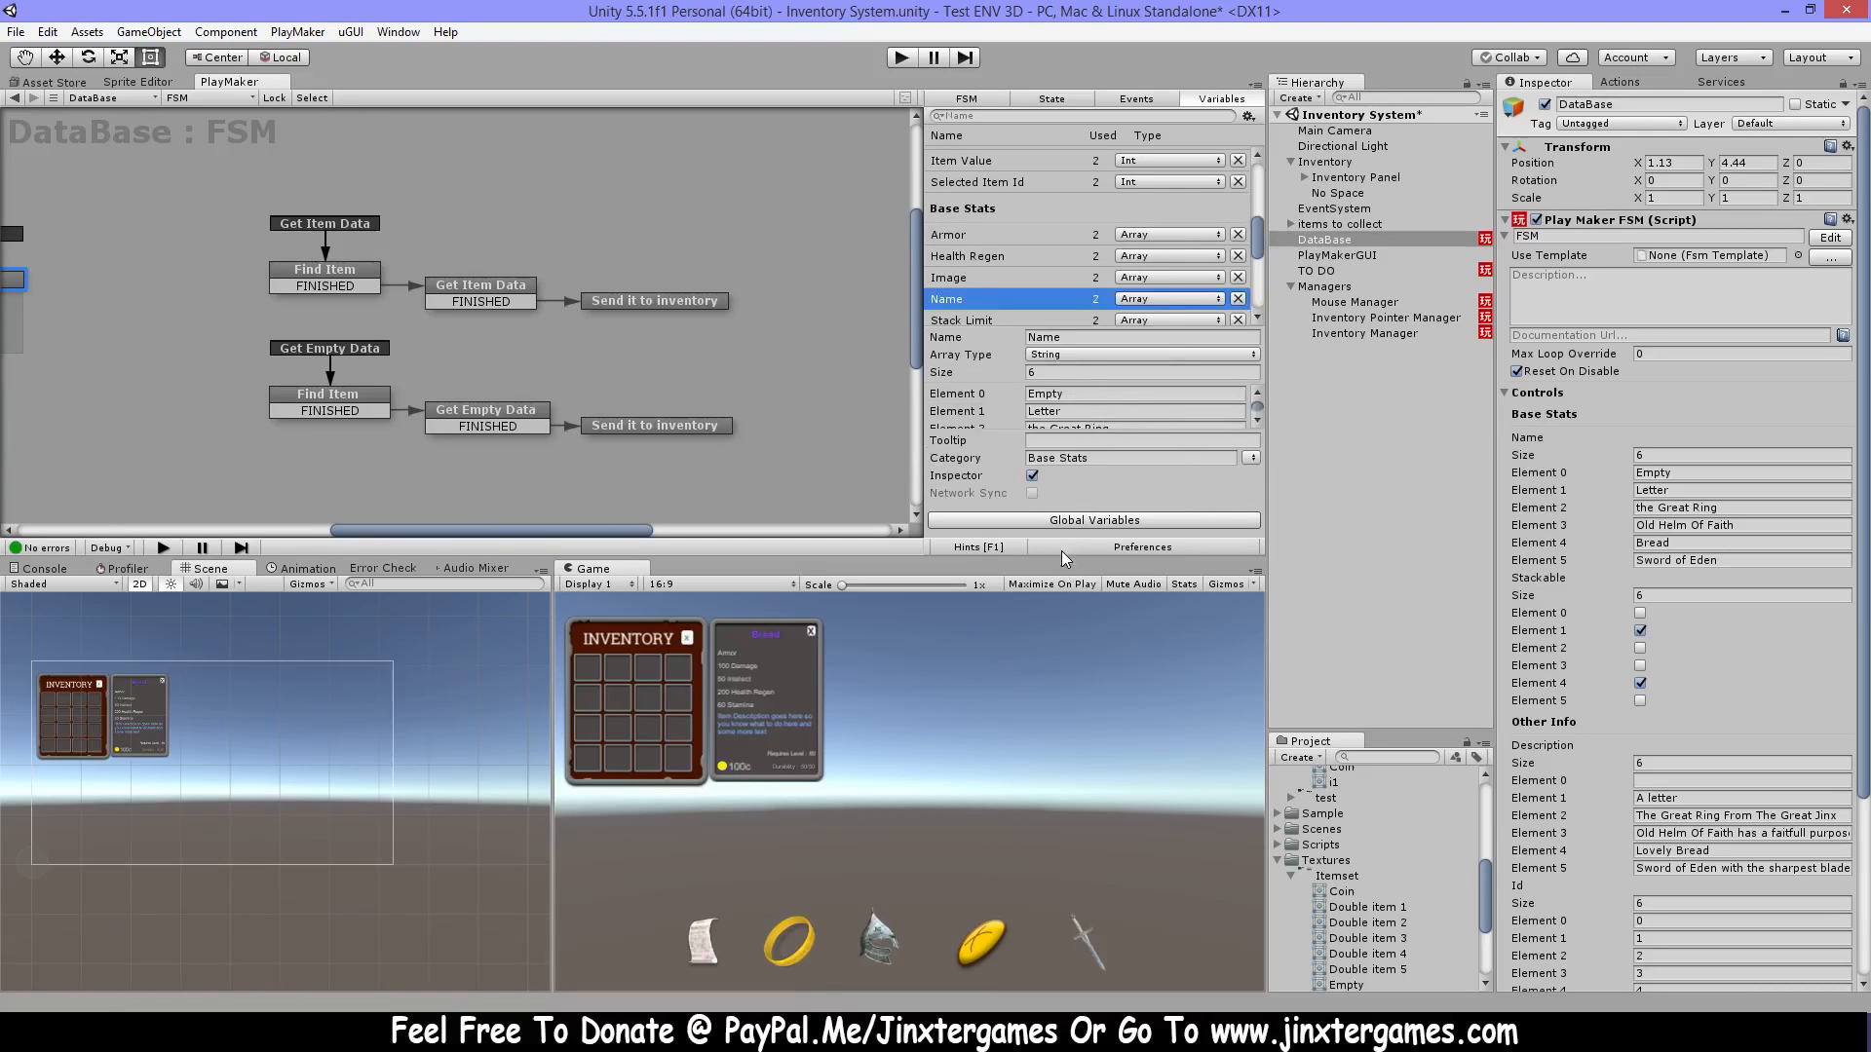
pyautogui.moveTo(1065, 559); pyautogui.dragTo(1062, 774)
# Read through the elements of the Name array, from Element 0 to Element 5, with attention to Element 1.
pyautogui.scroll(-3, 1093, 414)
pyautogui.scroll(3, 1093, 413)
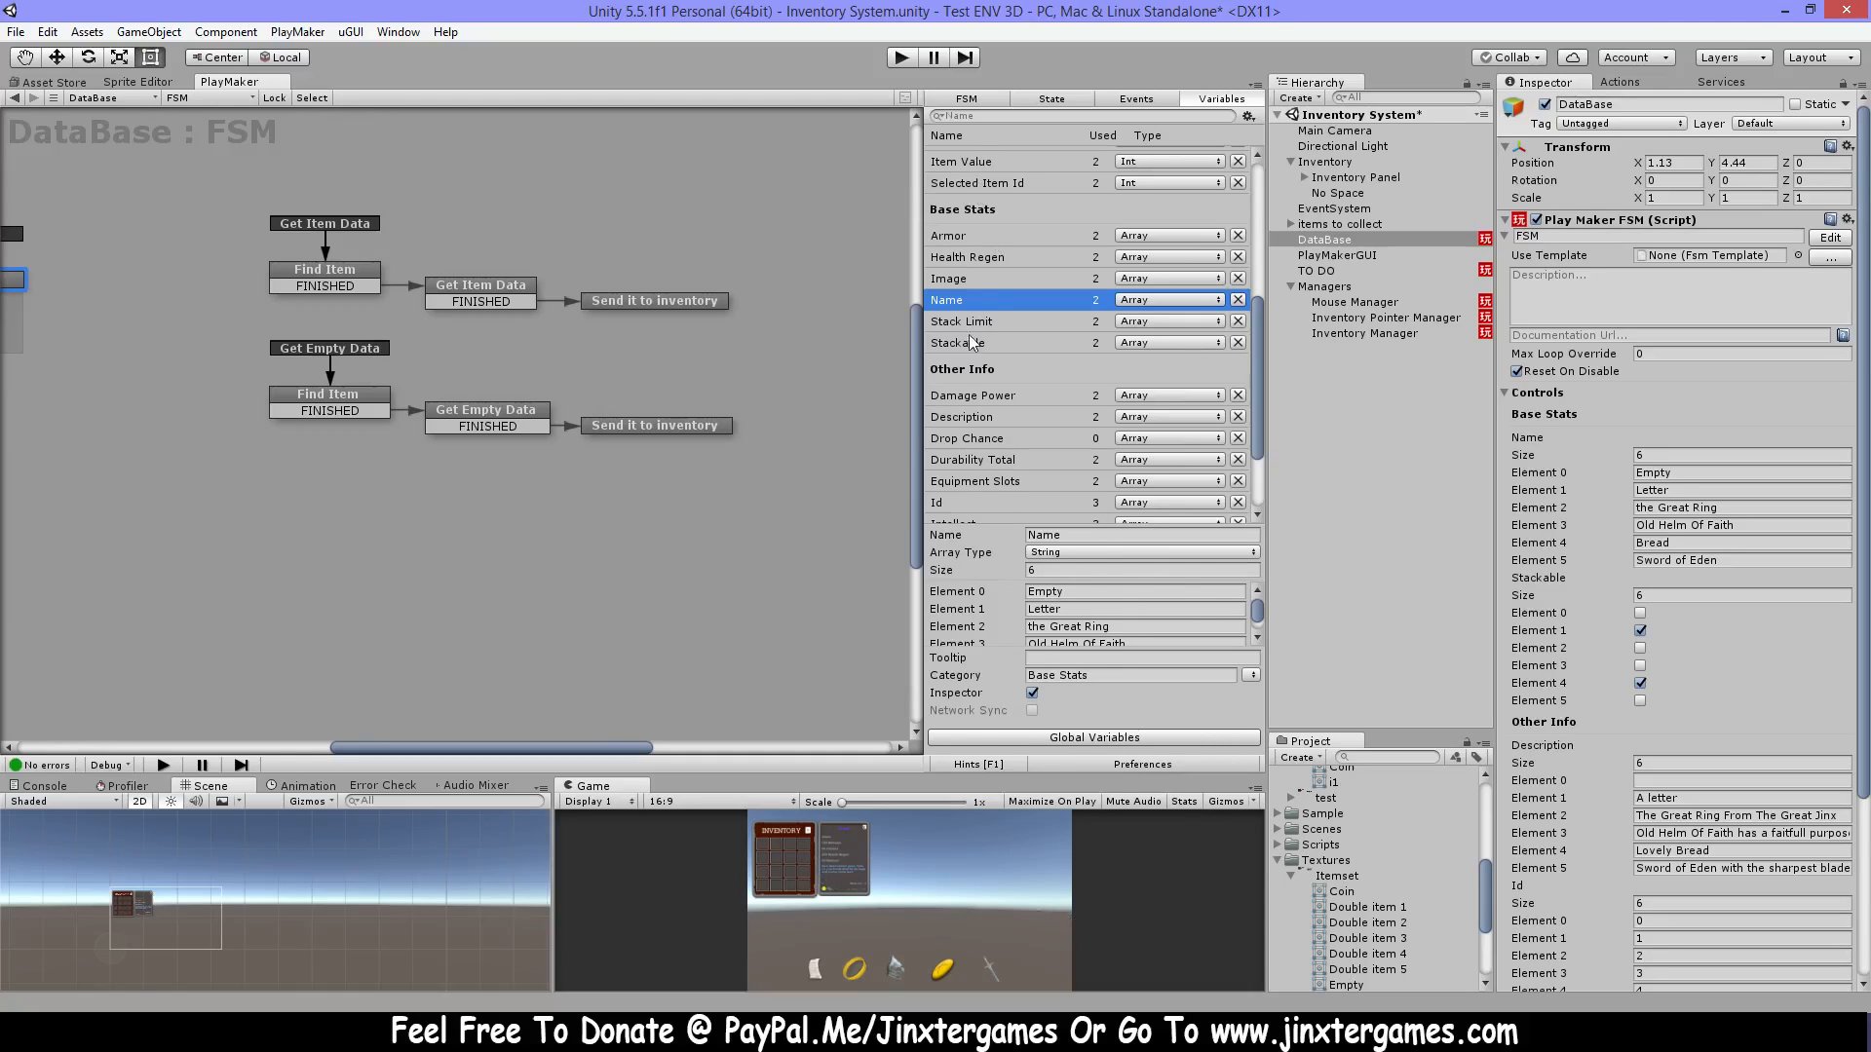
pyautogui.click(1073, 609)
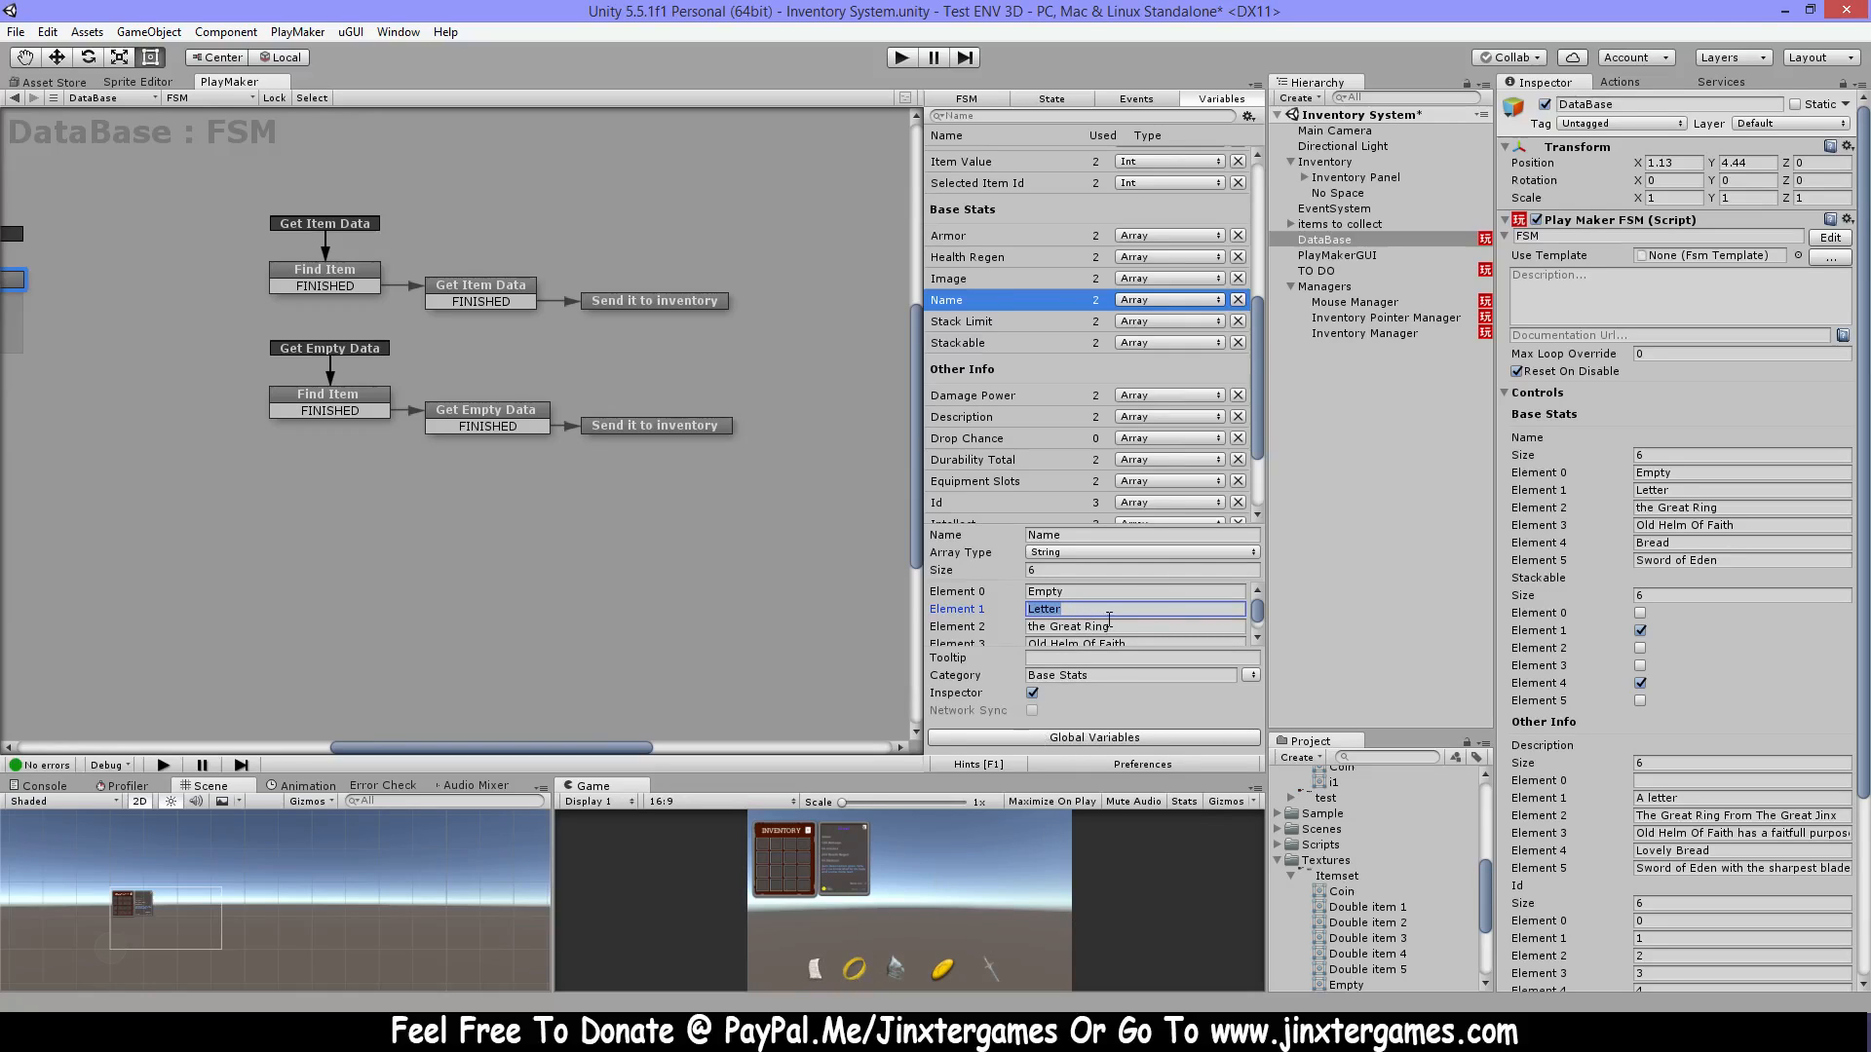
pyautogui.scroll(-1, 1108, 618)
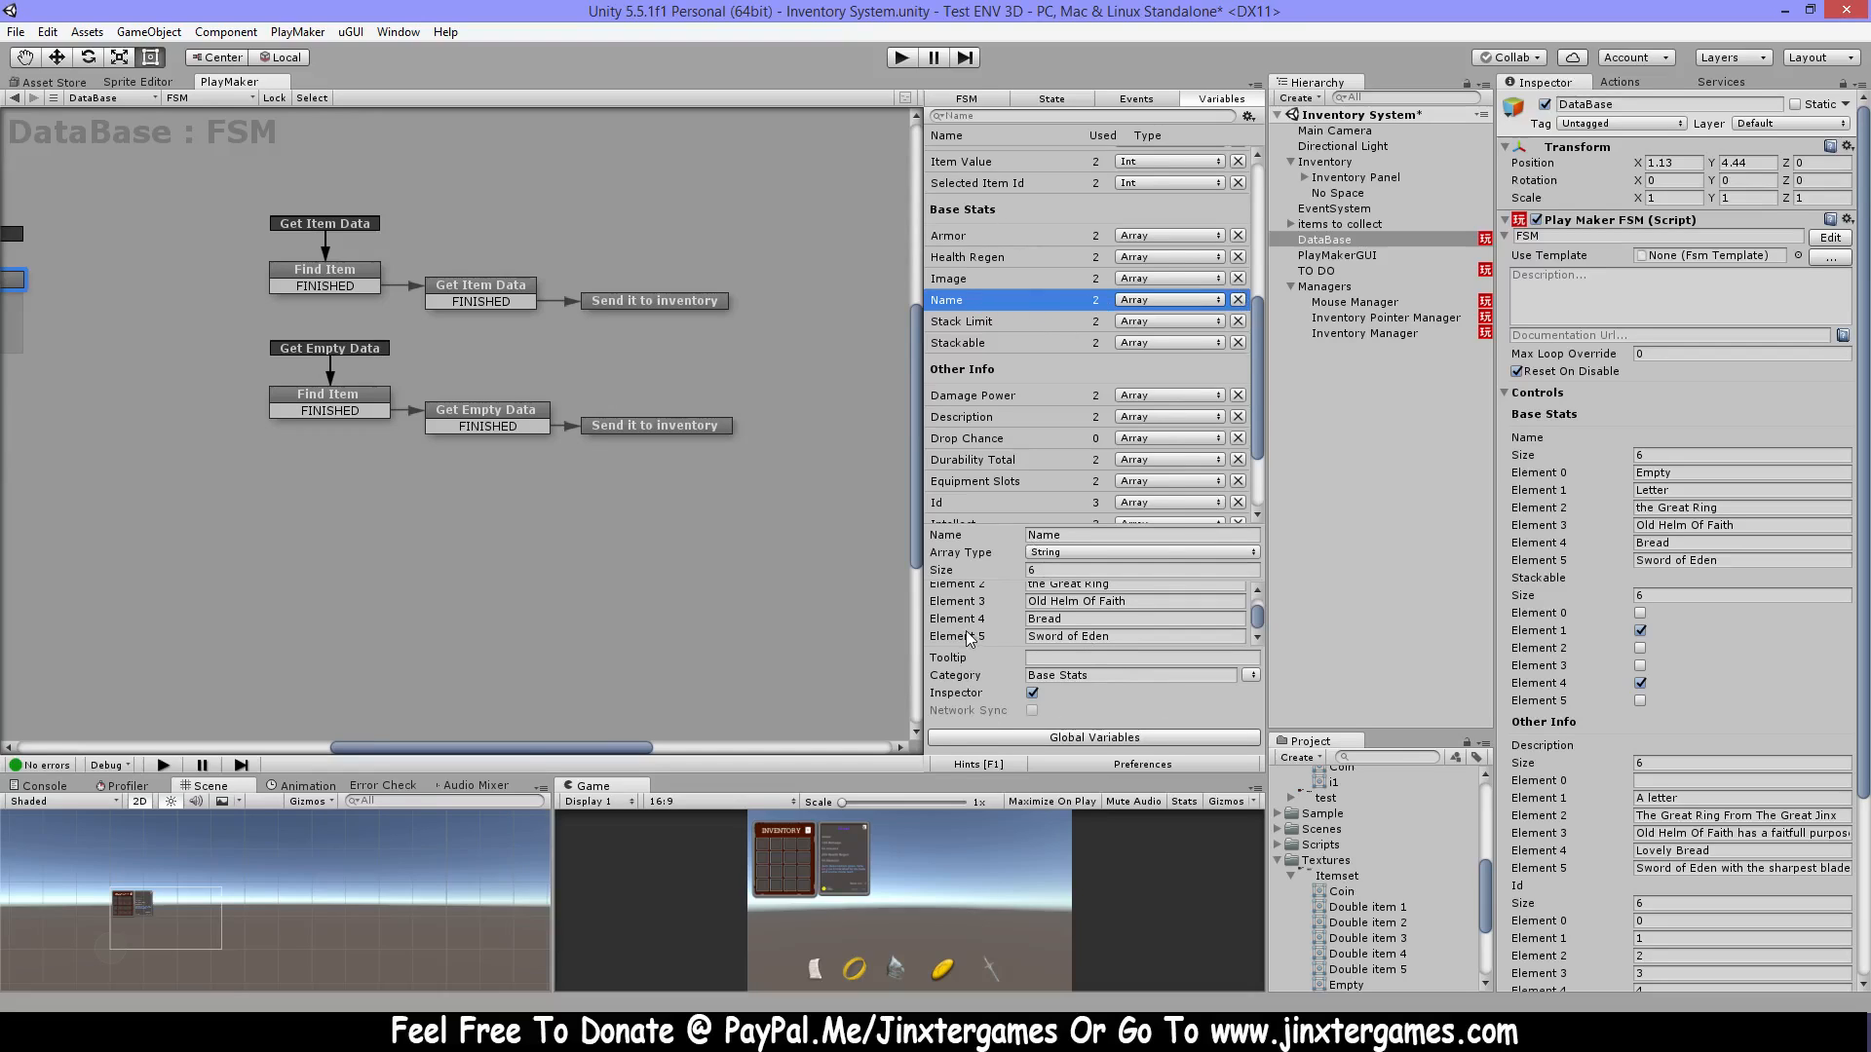
pyautogui.scroll(1, 998, 598)
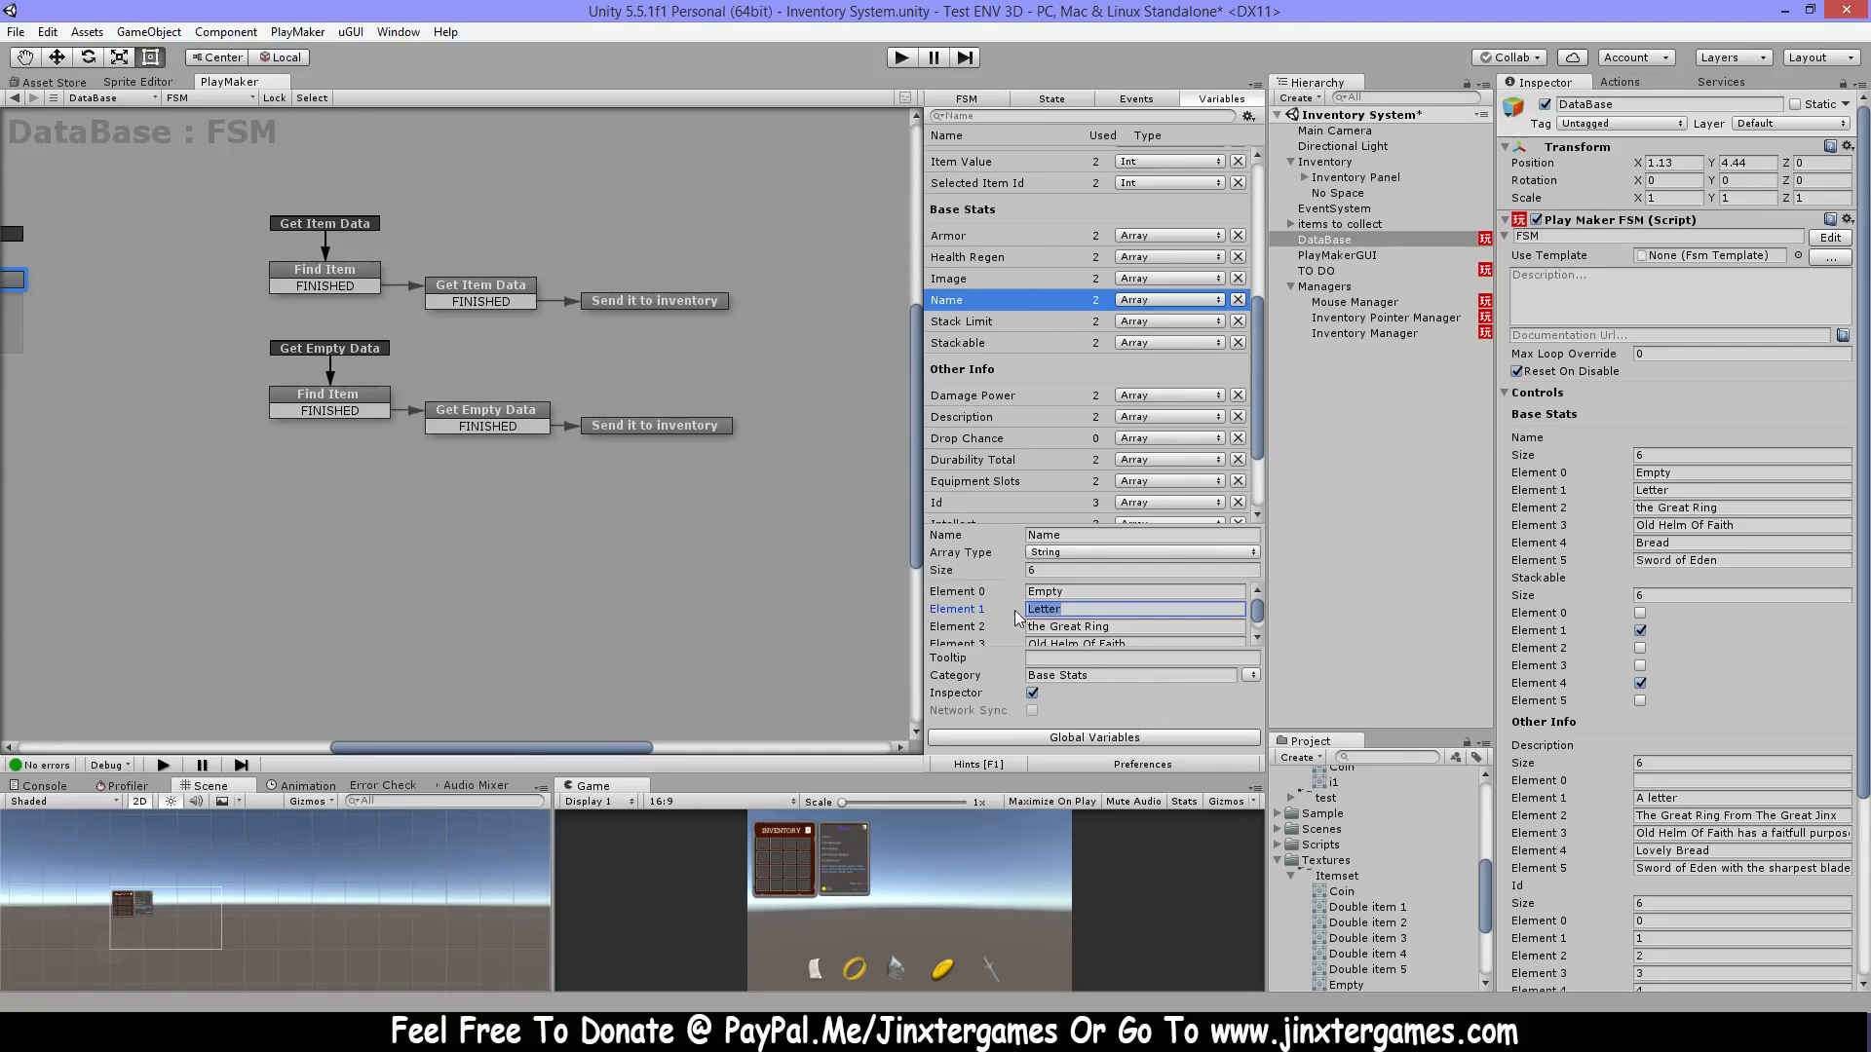
# Look through the elements of the Stack Limit, Value, Stamina, Item Levels, Item Categories and Intellect arrays.
pyautogui.click(1026, 323)
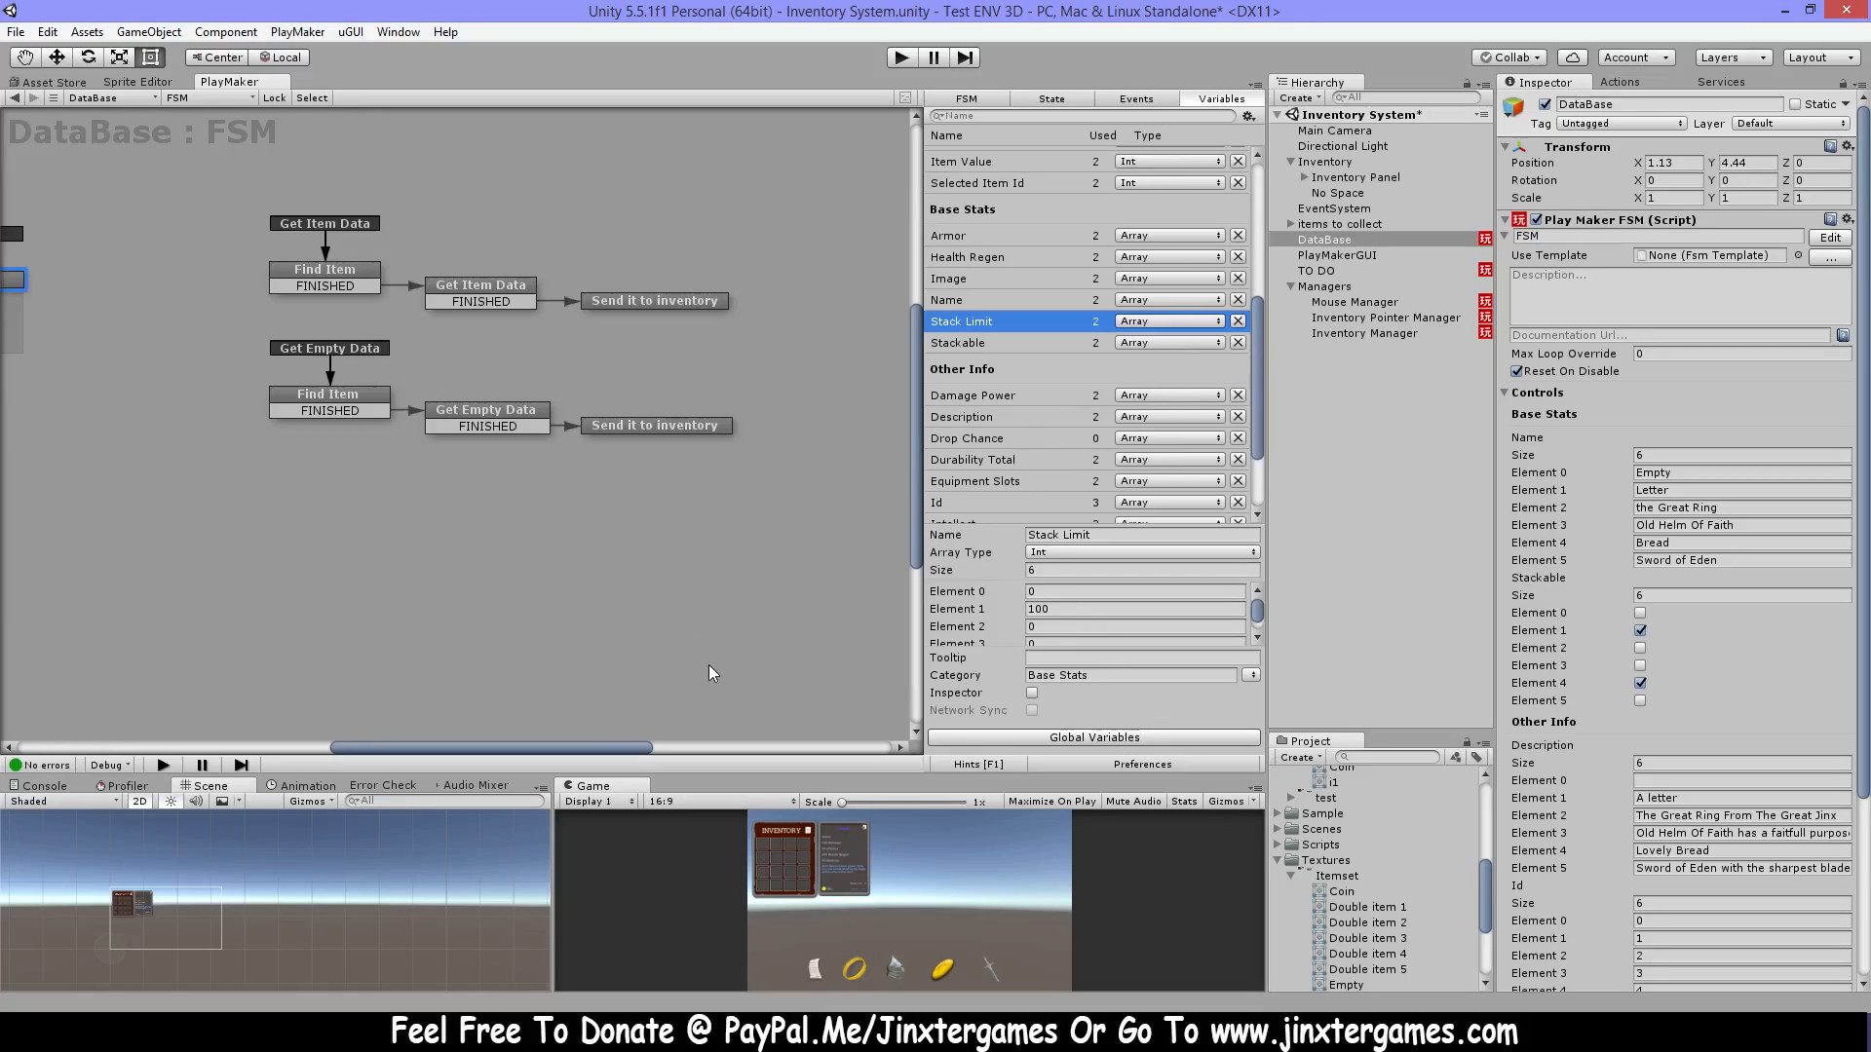
pyautogui.scroll(-3, 1160, 515)
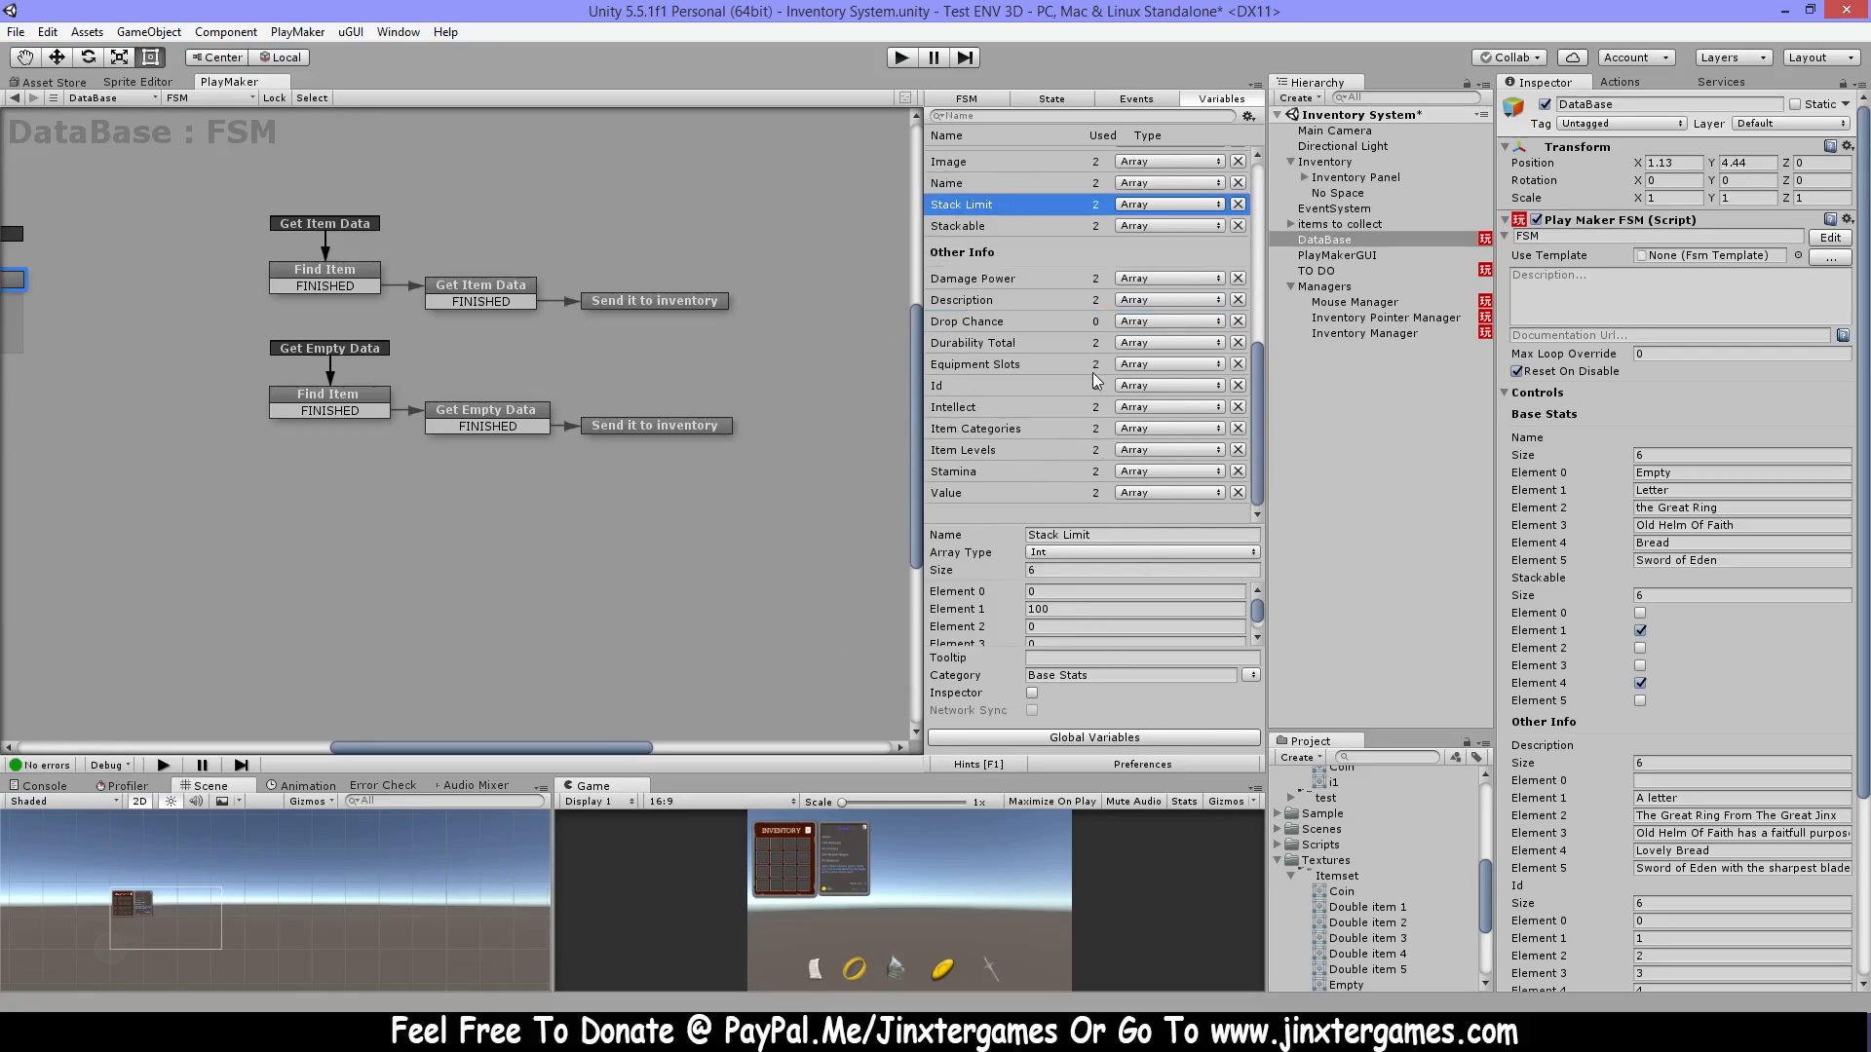
pyautogui.click(980, 494)
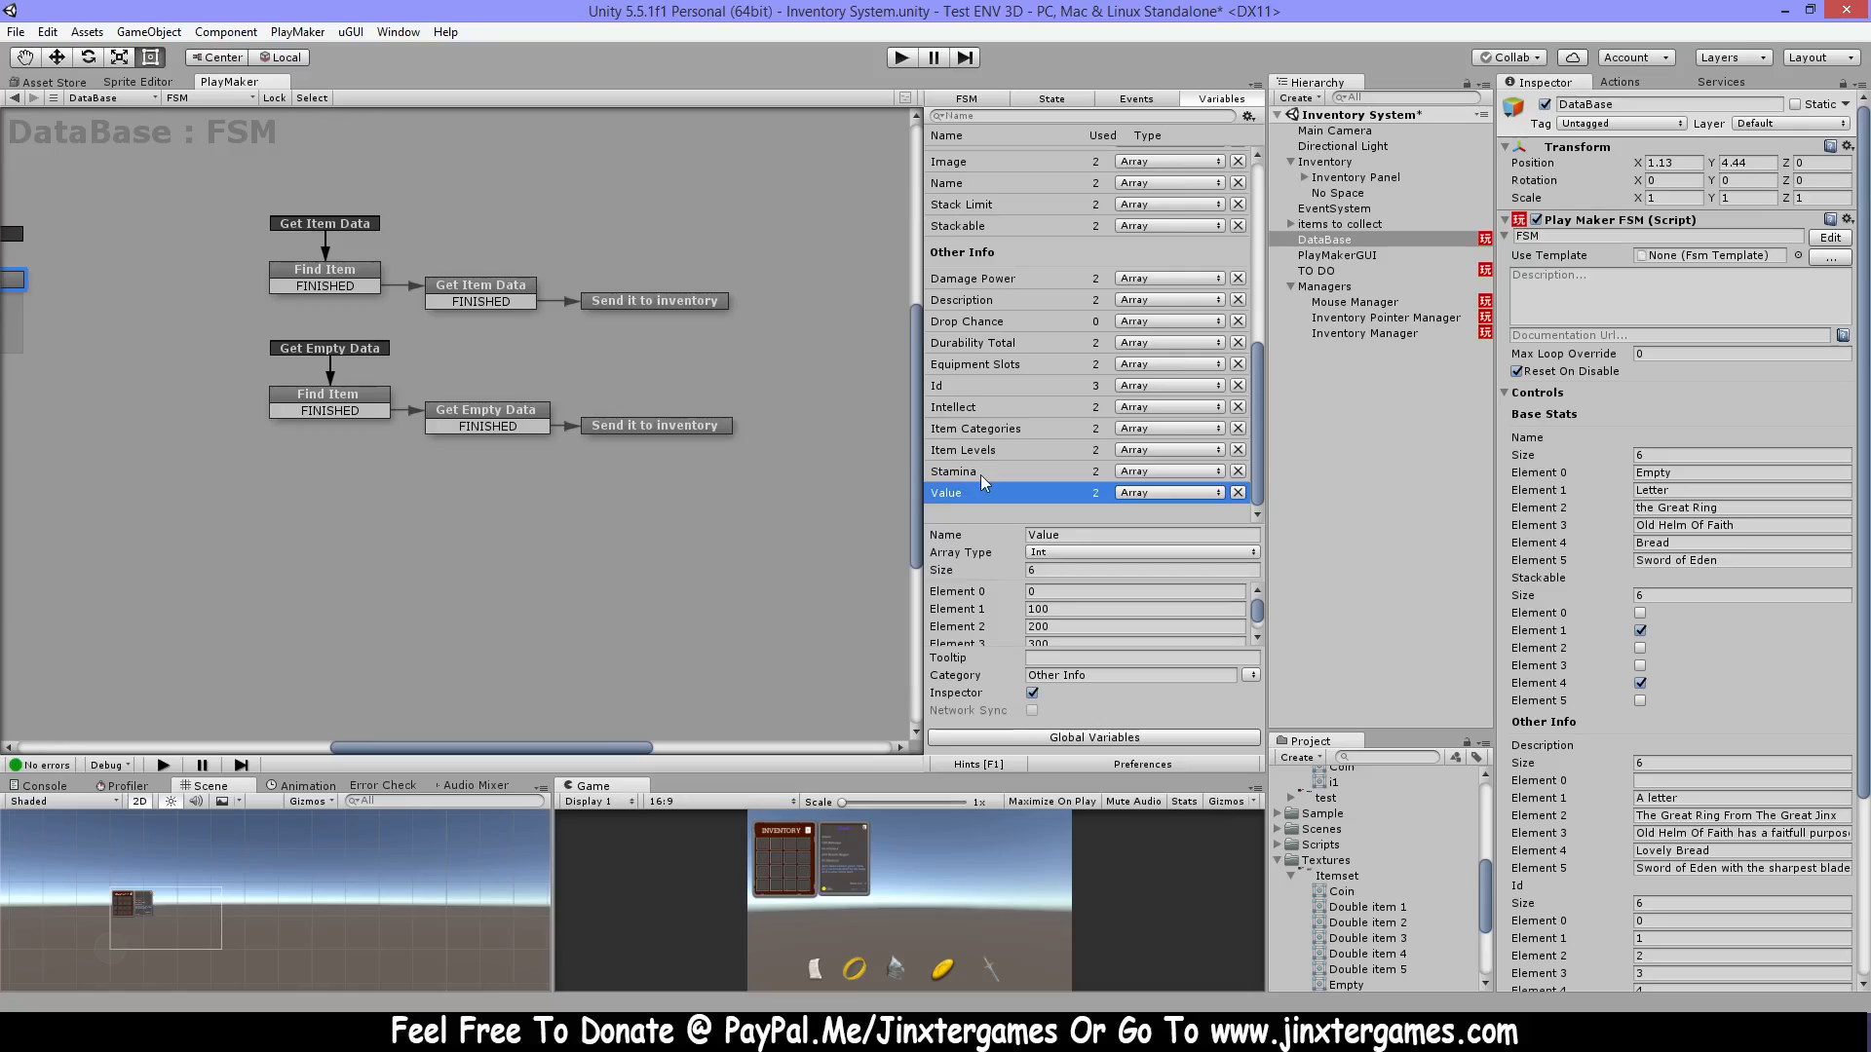
pyautogui.click(1004, 471)
pyautogui.click(979, 451)
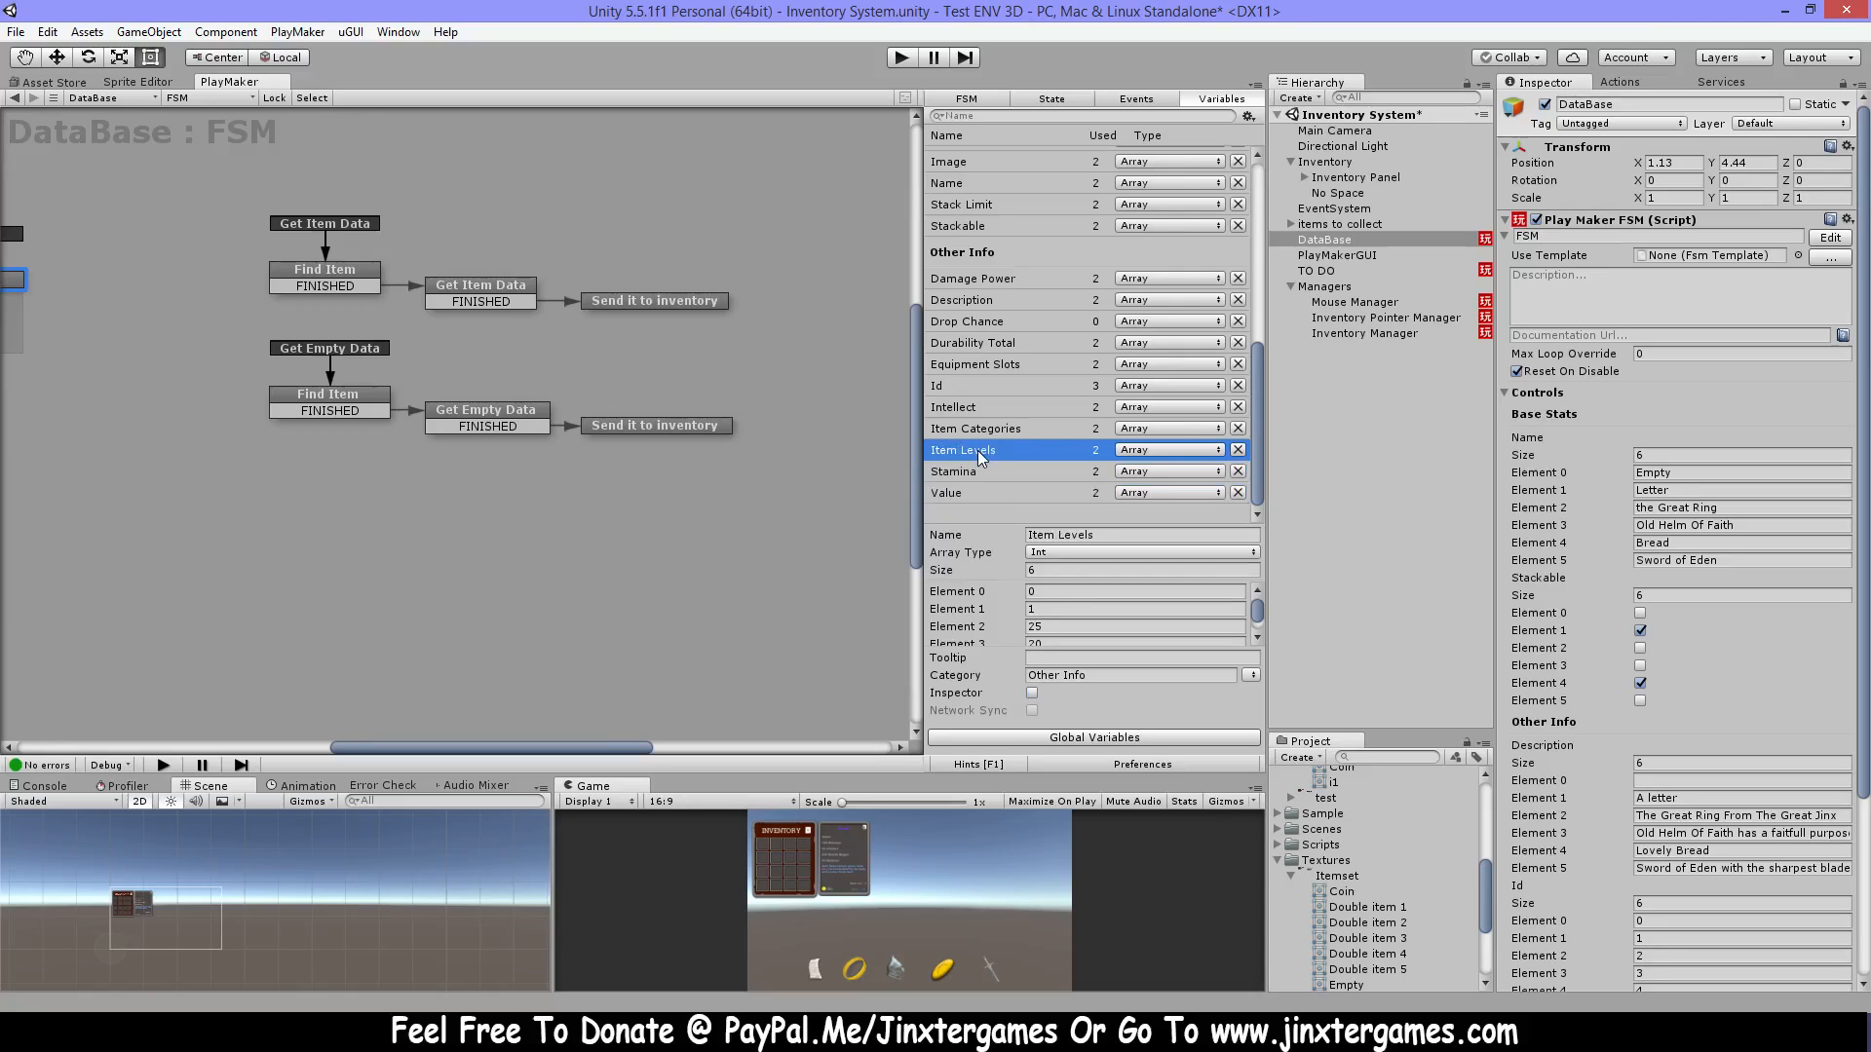
pyautogui.click(993, 430)
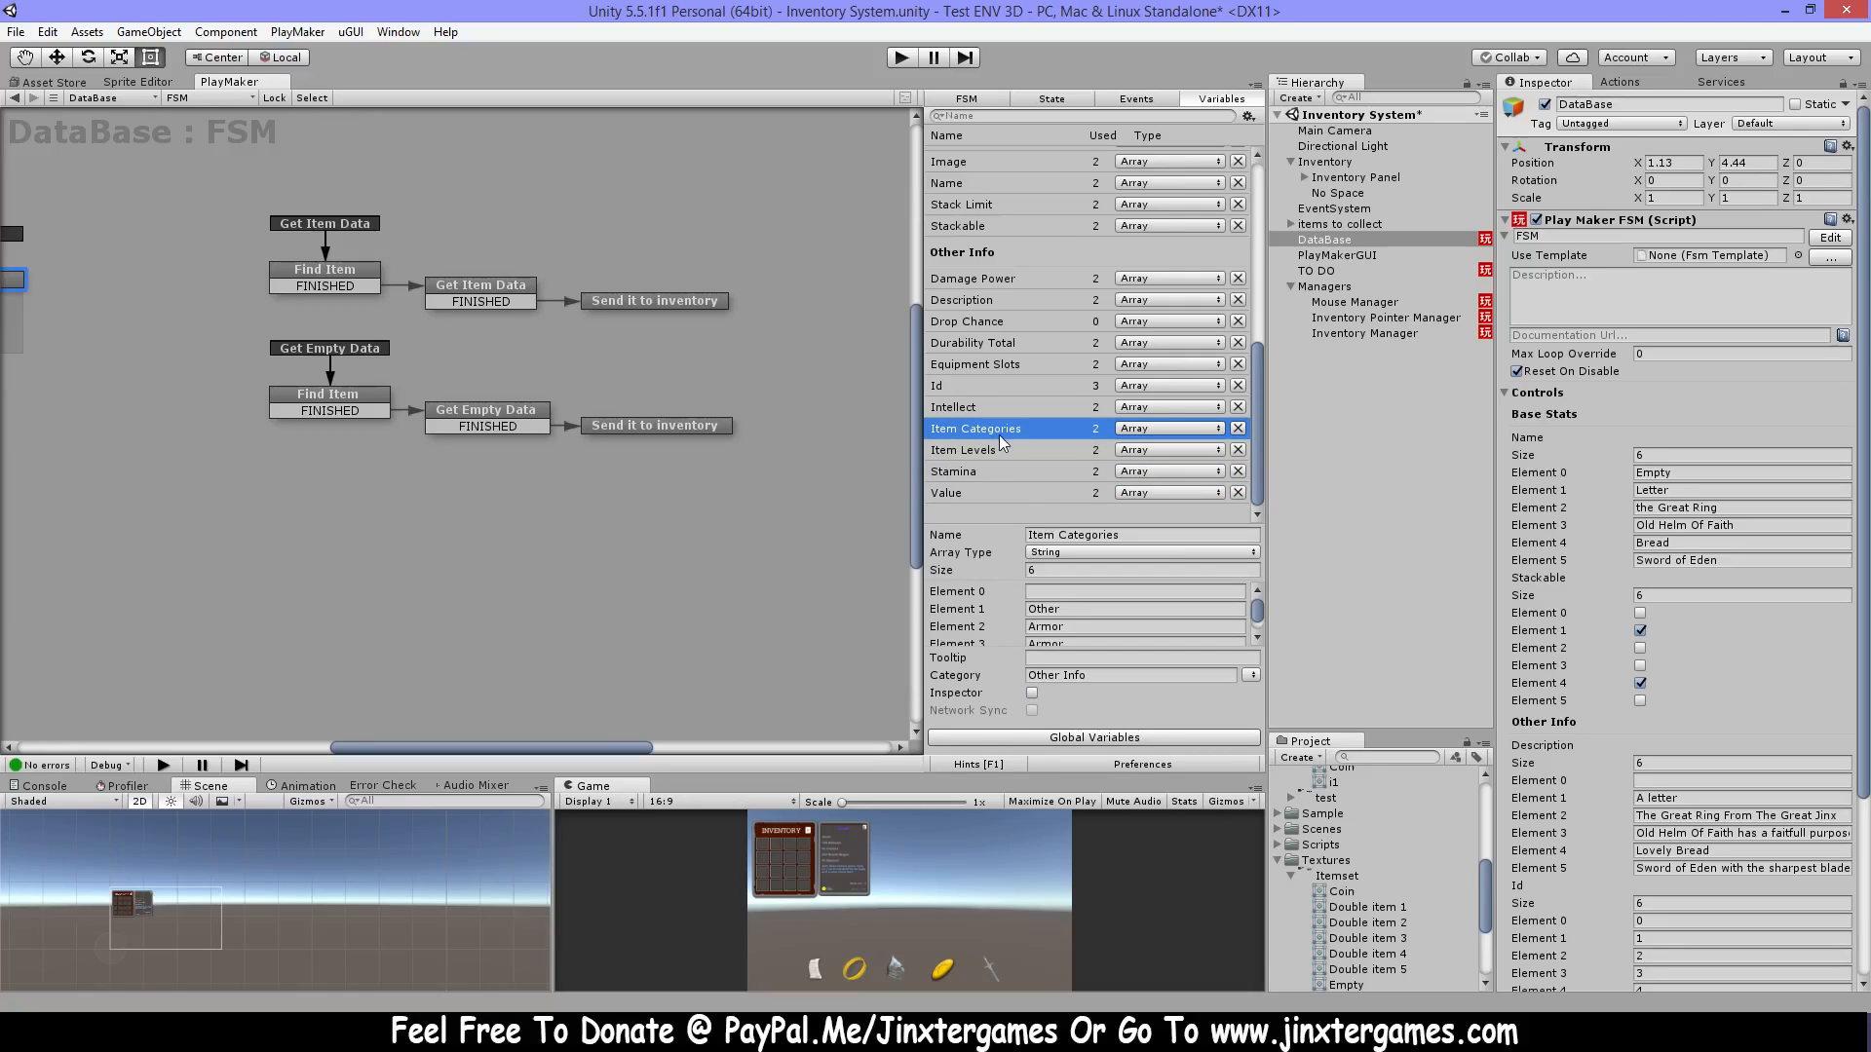
pyautogui.click(972, 407)
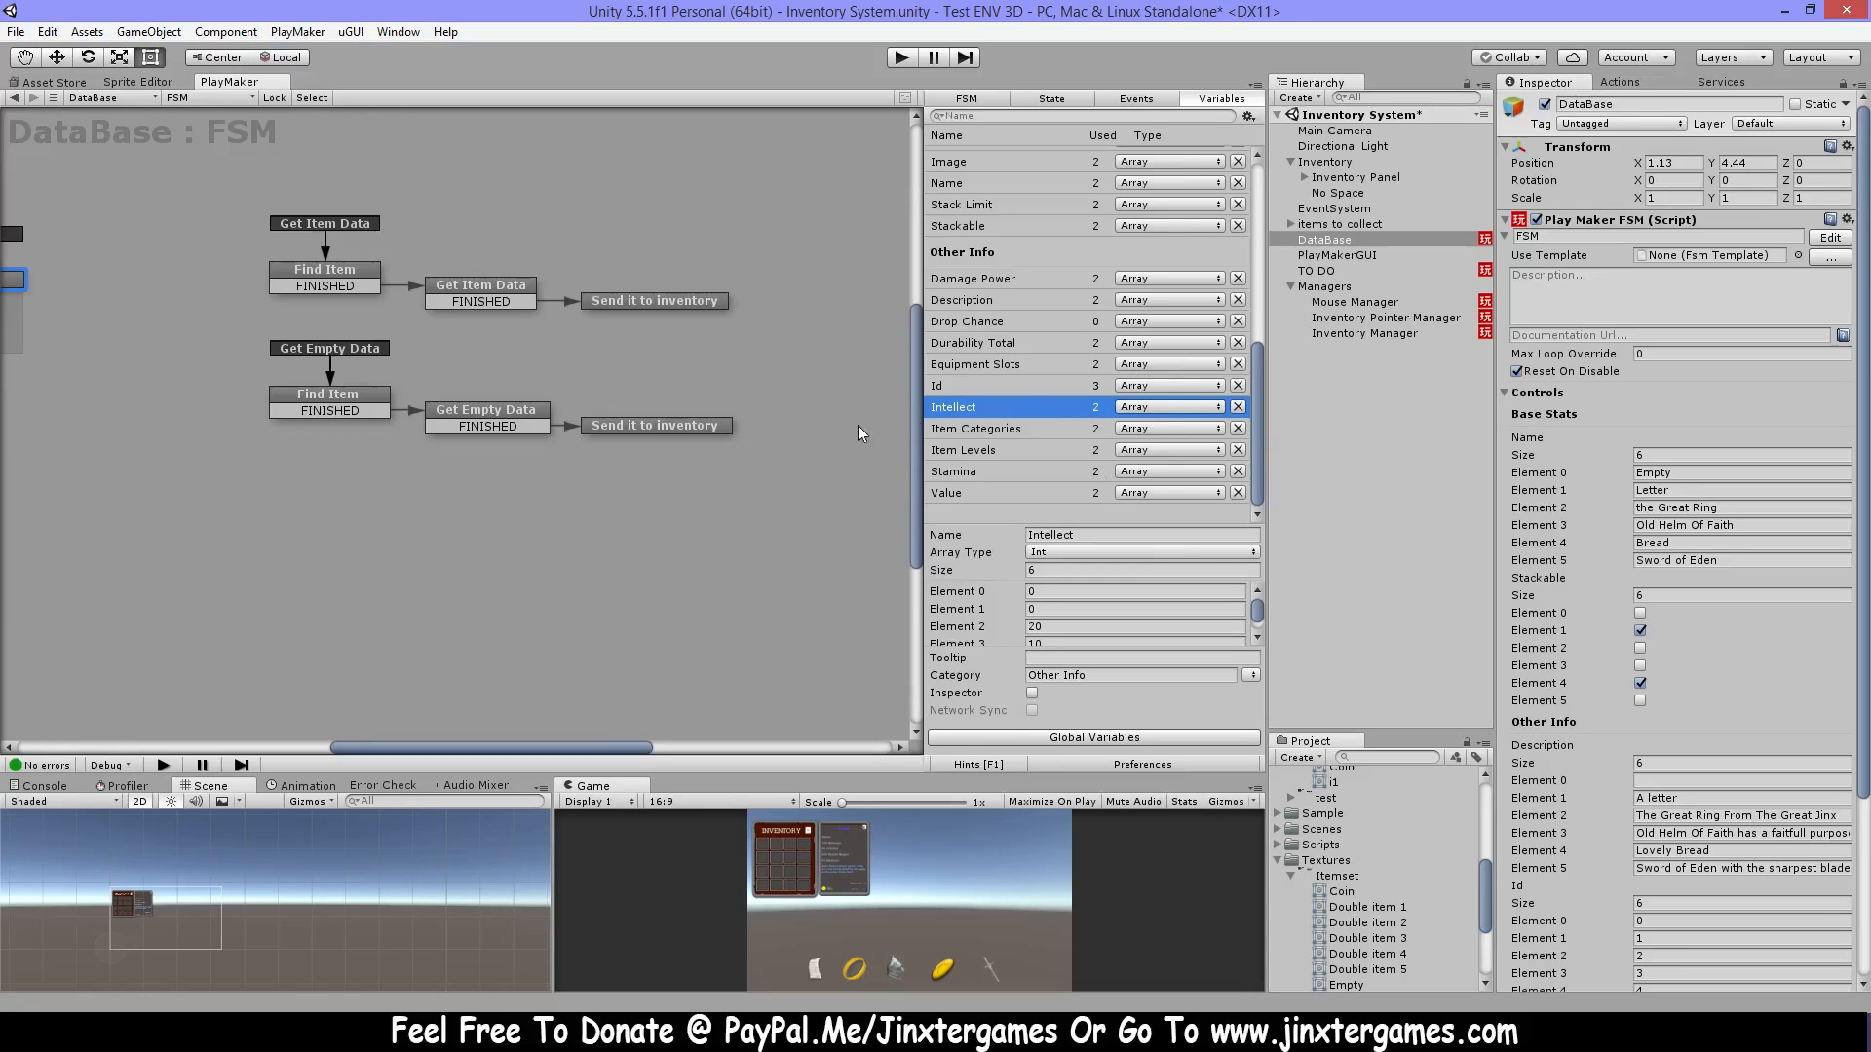
pyautogui.moveTo(131, 461); pyautogui.dragTo(164, 502, button='middle')
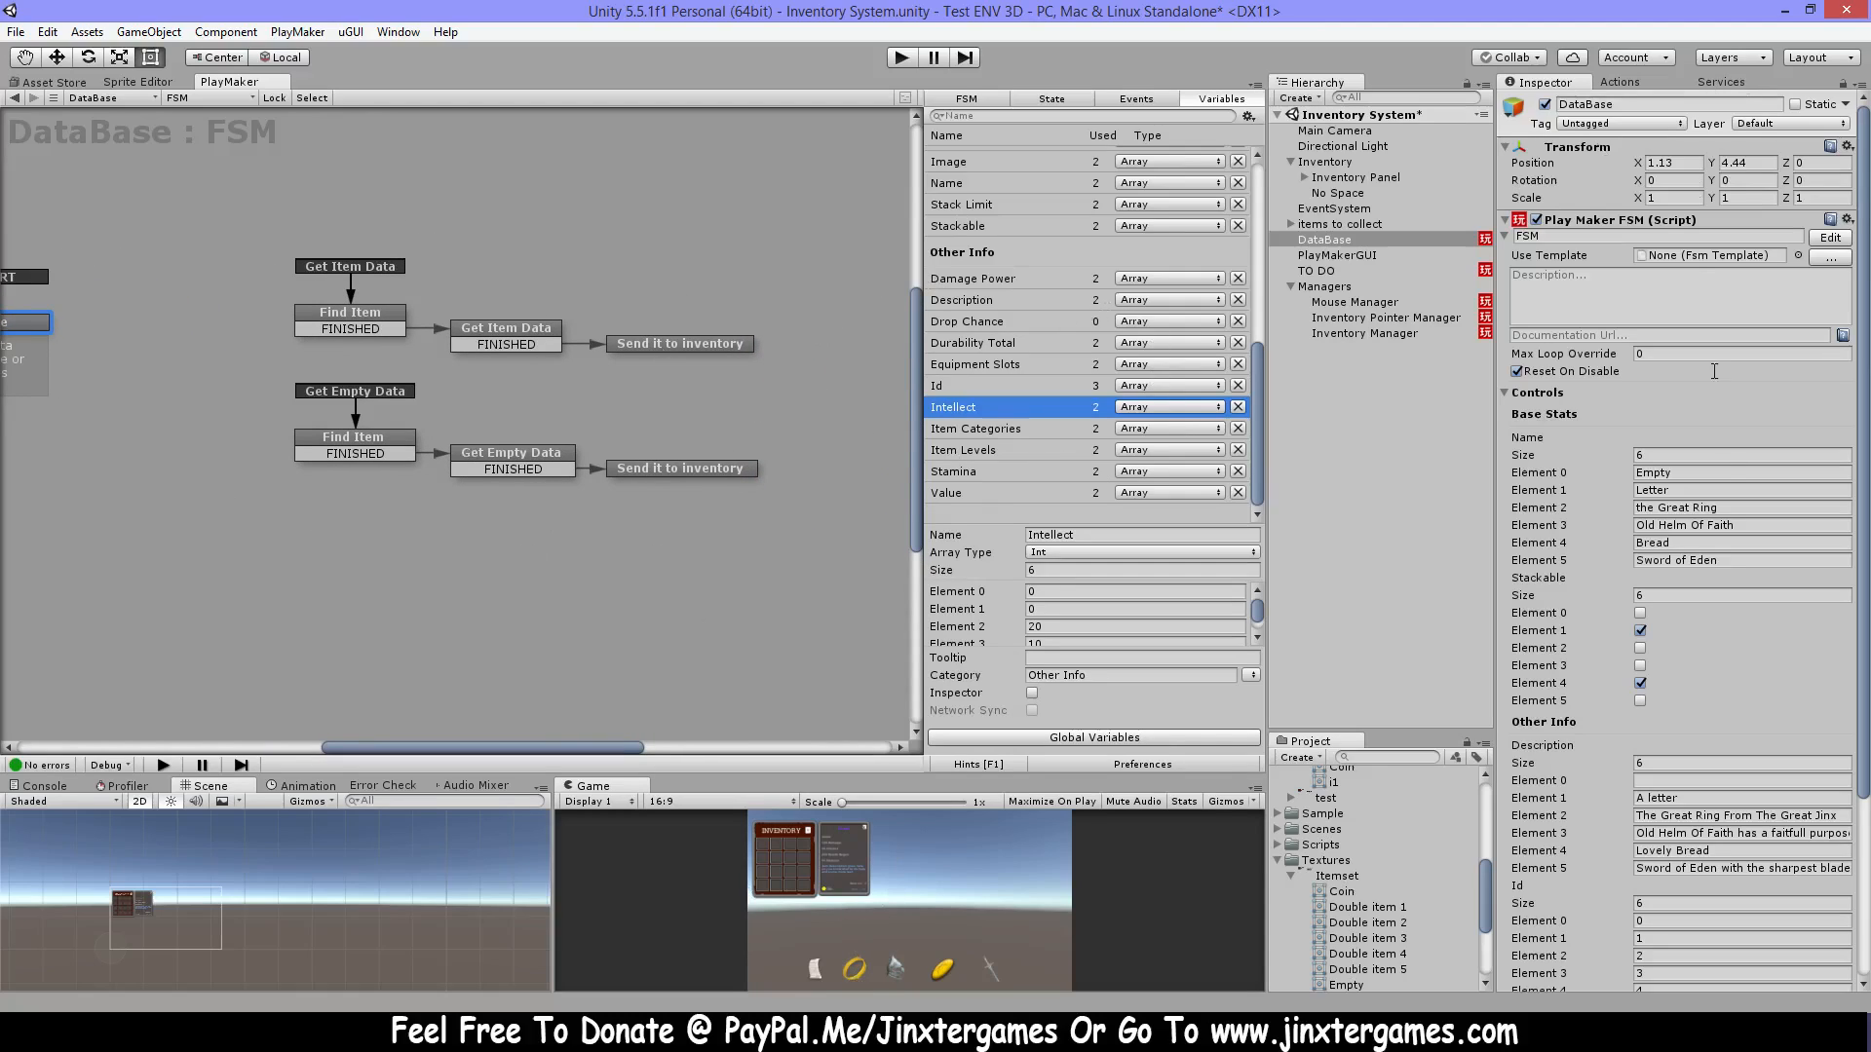
# View the Idle state of the Mouse Manager FSM and delete the disabled Mouse Pick action from its Pick and test state.
pyautogui.click(1374, 303)
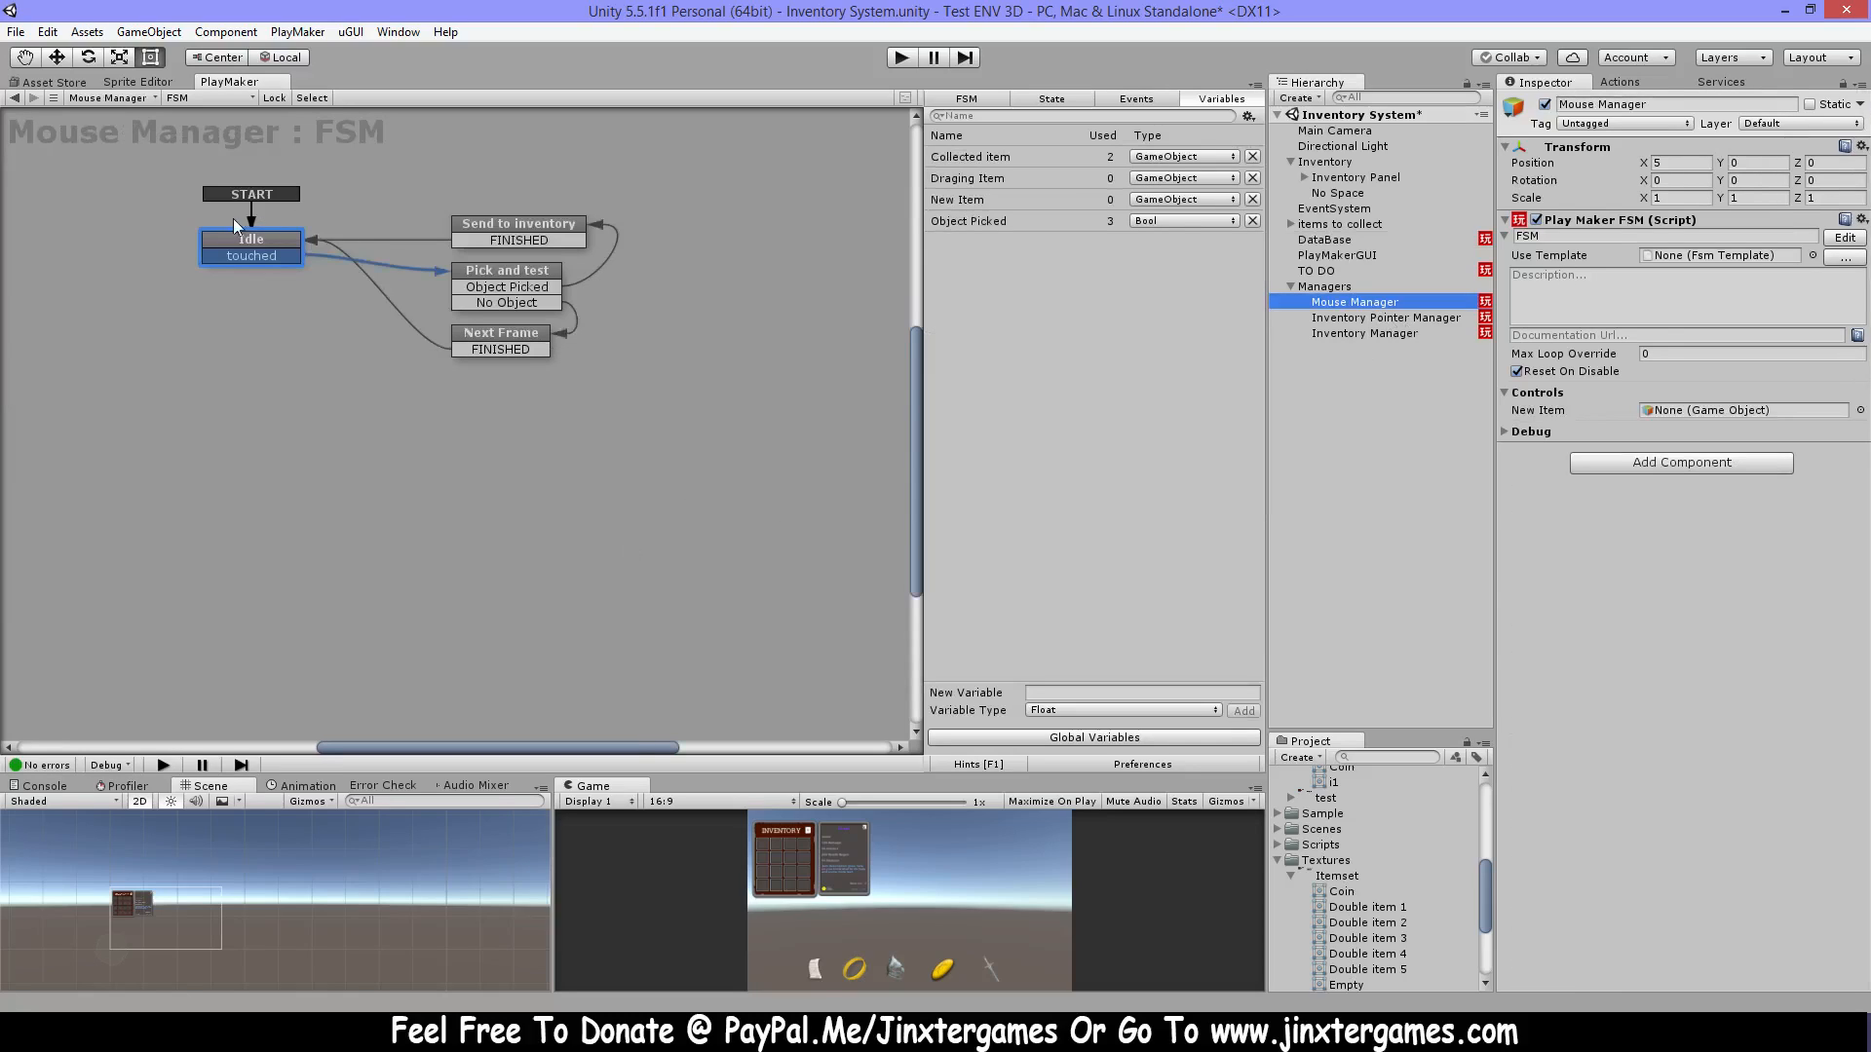
pyautogui.click(256, 238)
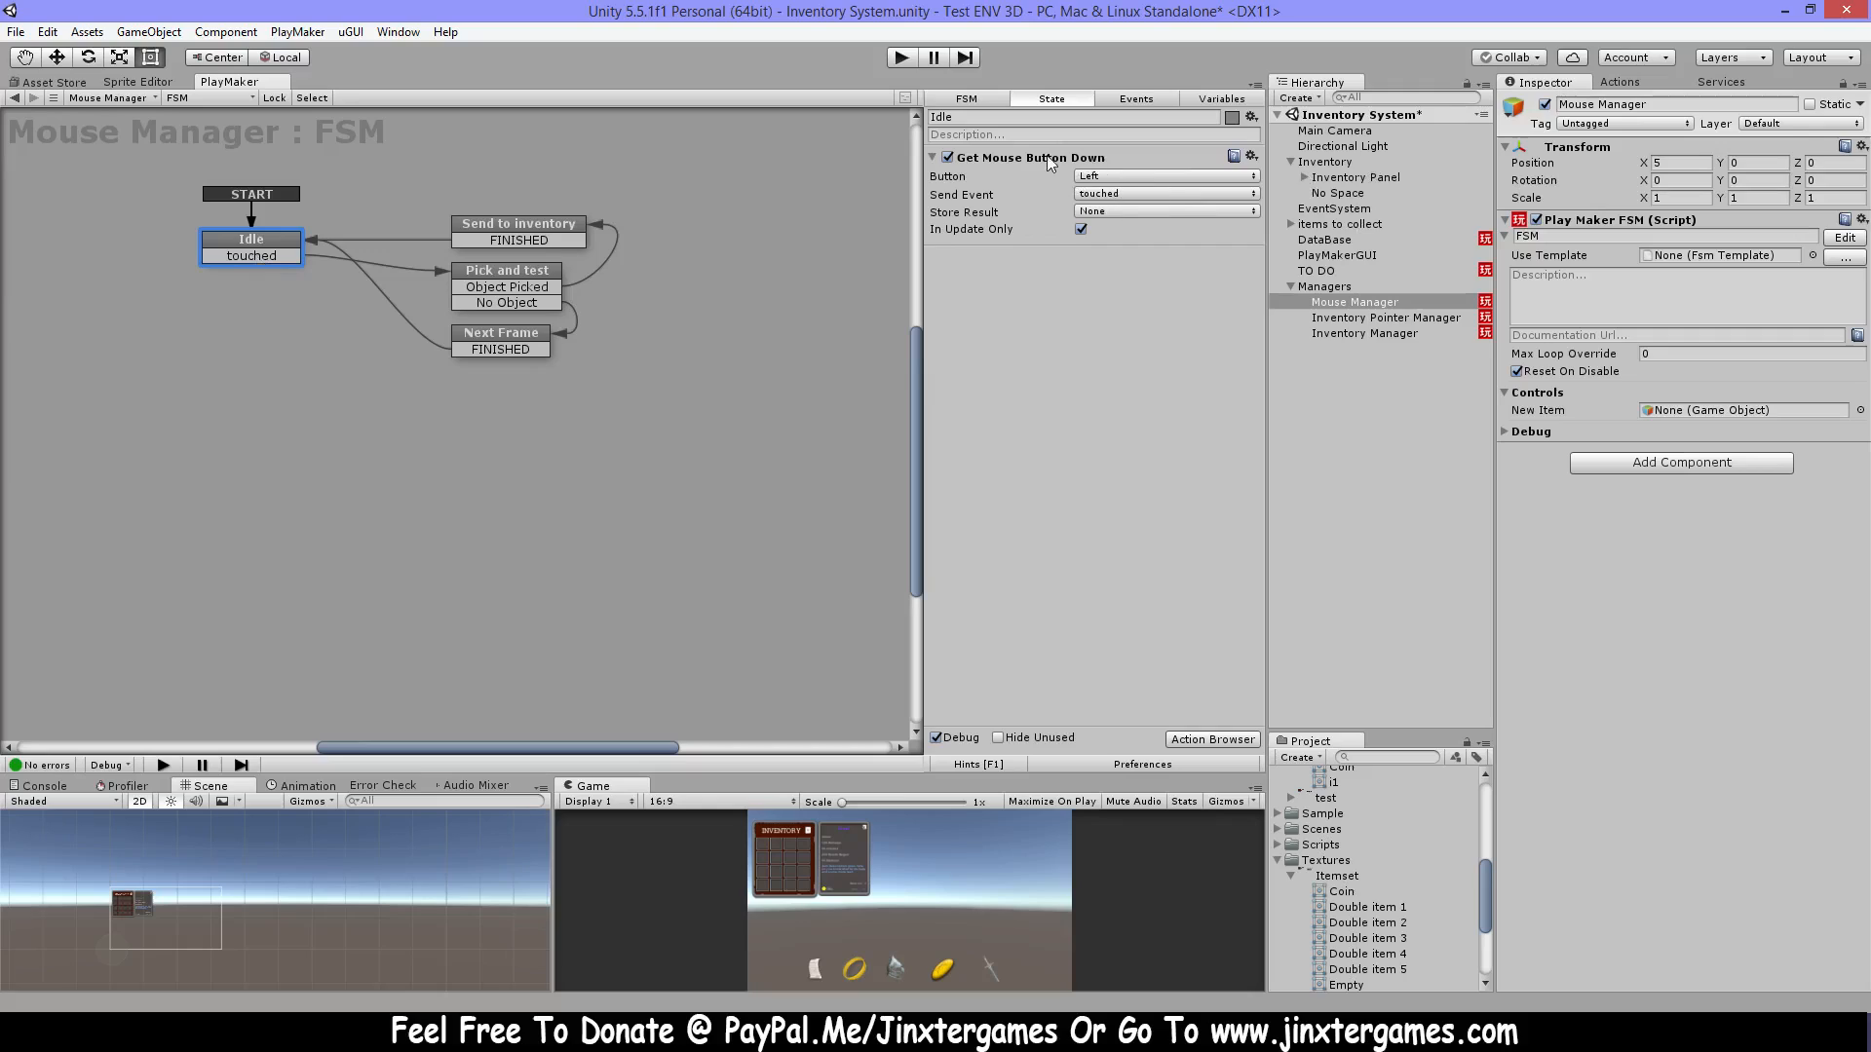
pyautogui.click(534, 276)
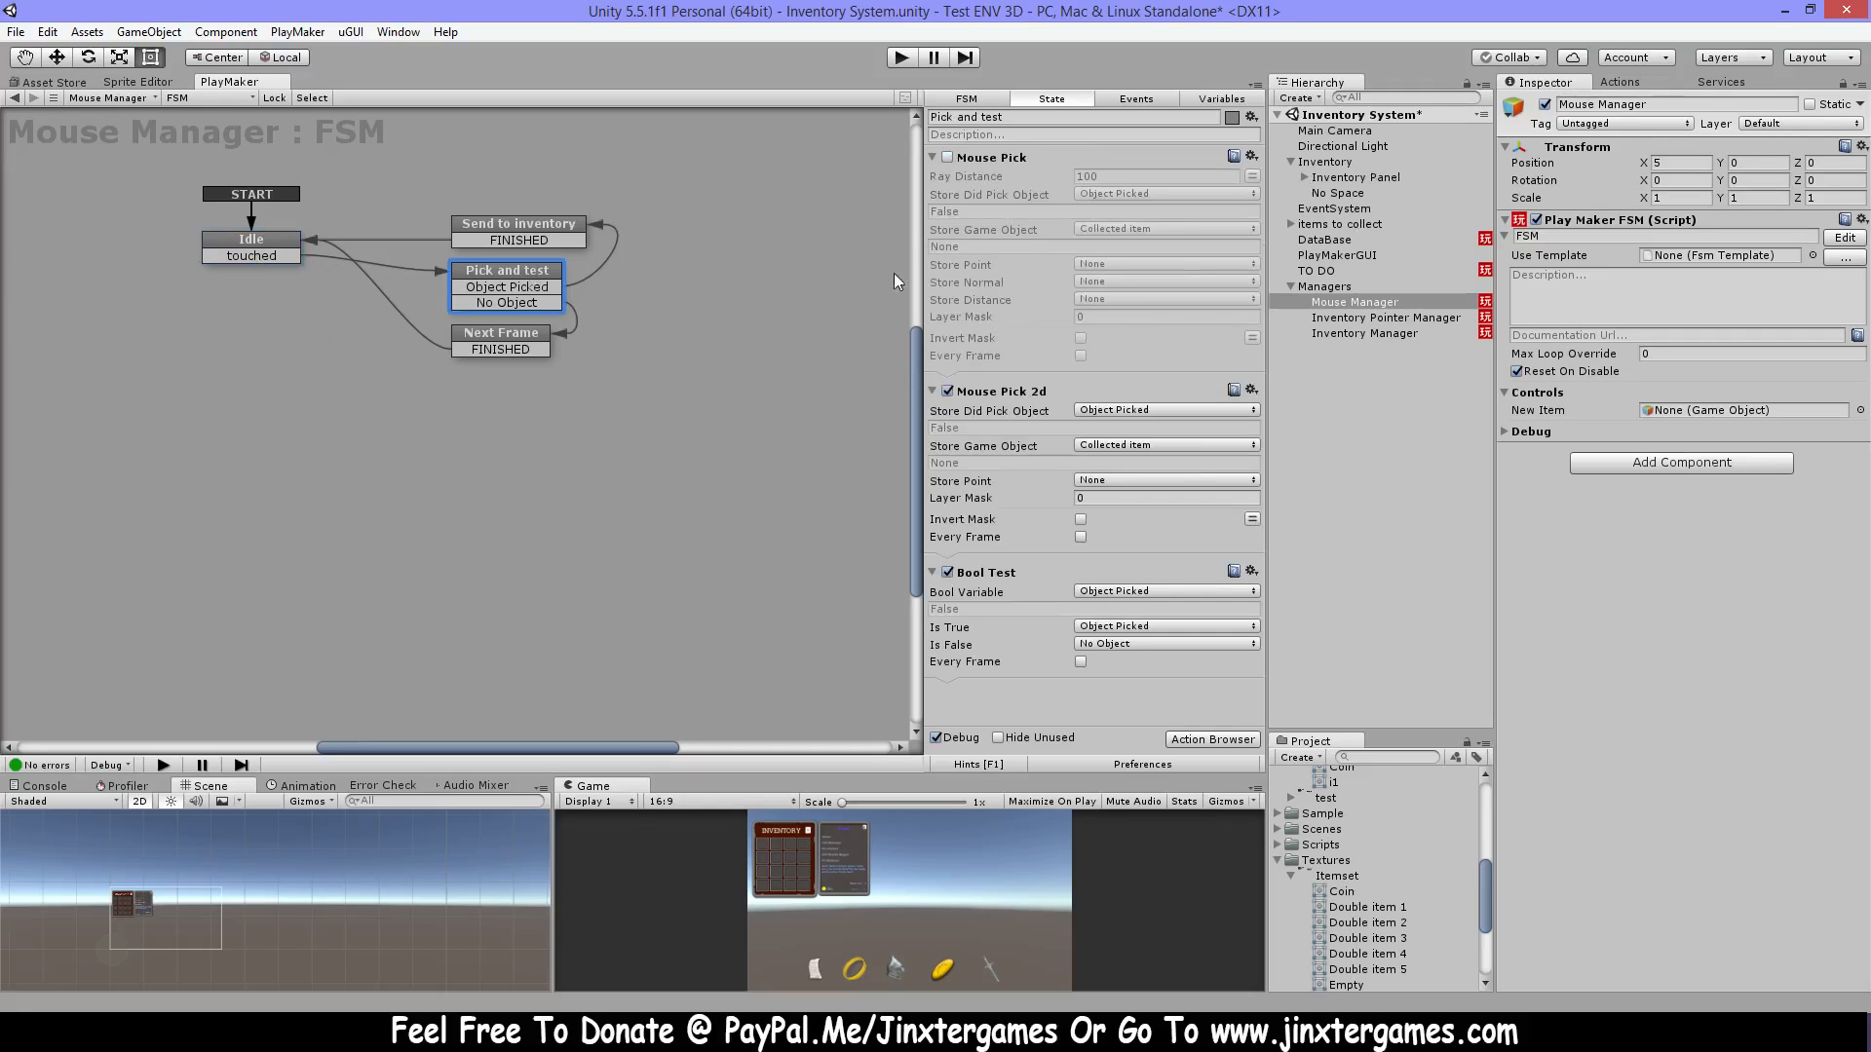
pyautogui.click(1034, 158)
pyautogui.press('Delete')
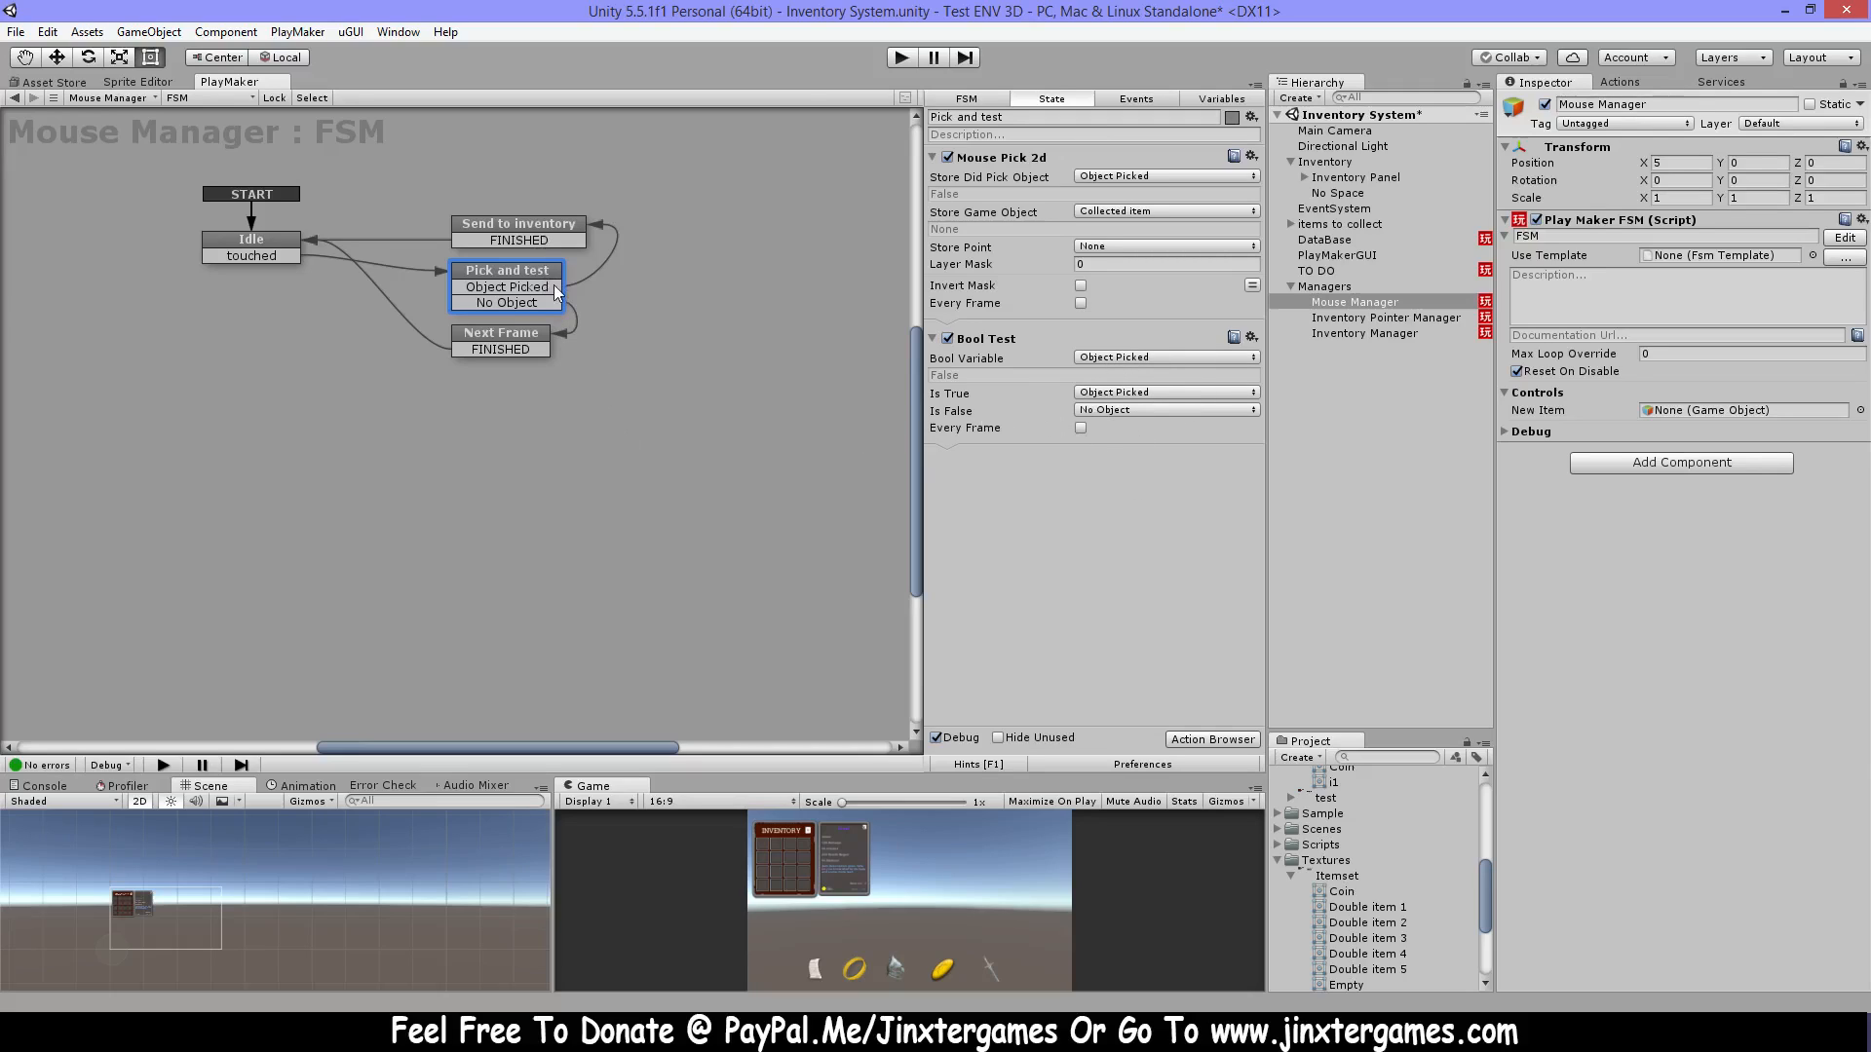
# Check the Next Frame and Send to inventory states, and locate the object targeted by the Send Event action in the scene hierarchy.
pyautogui.click(524, 342)
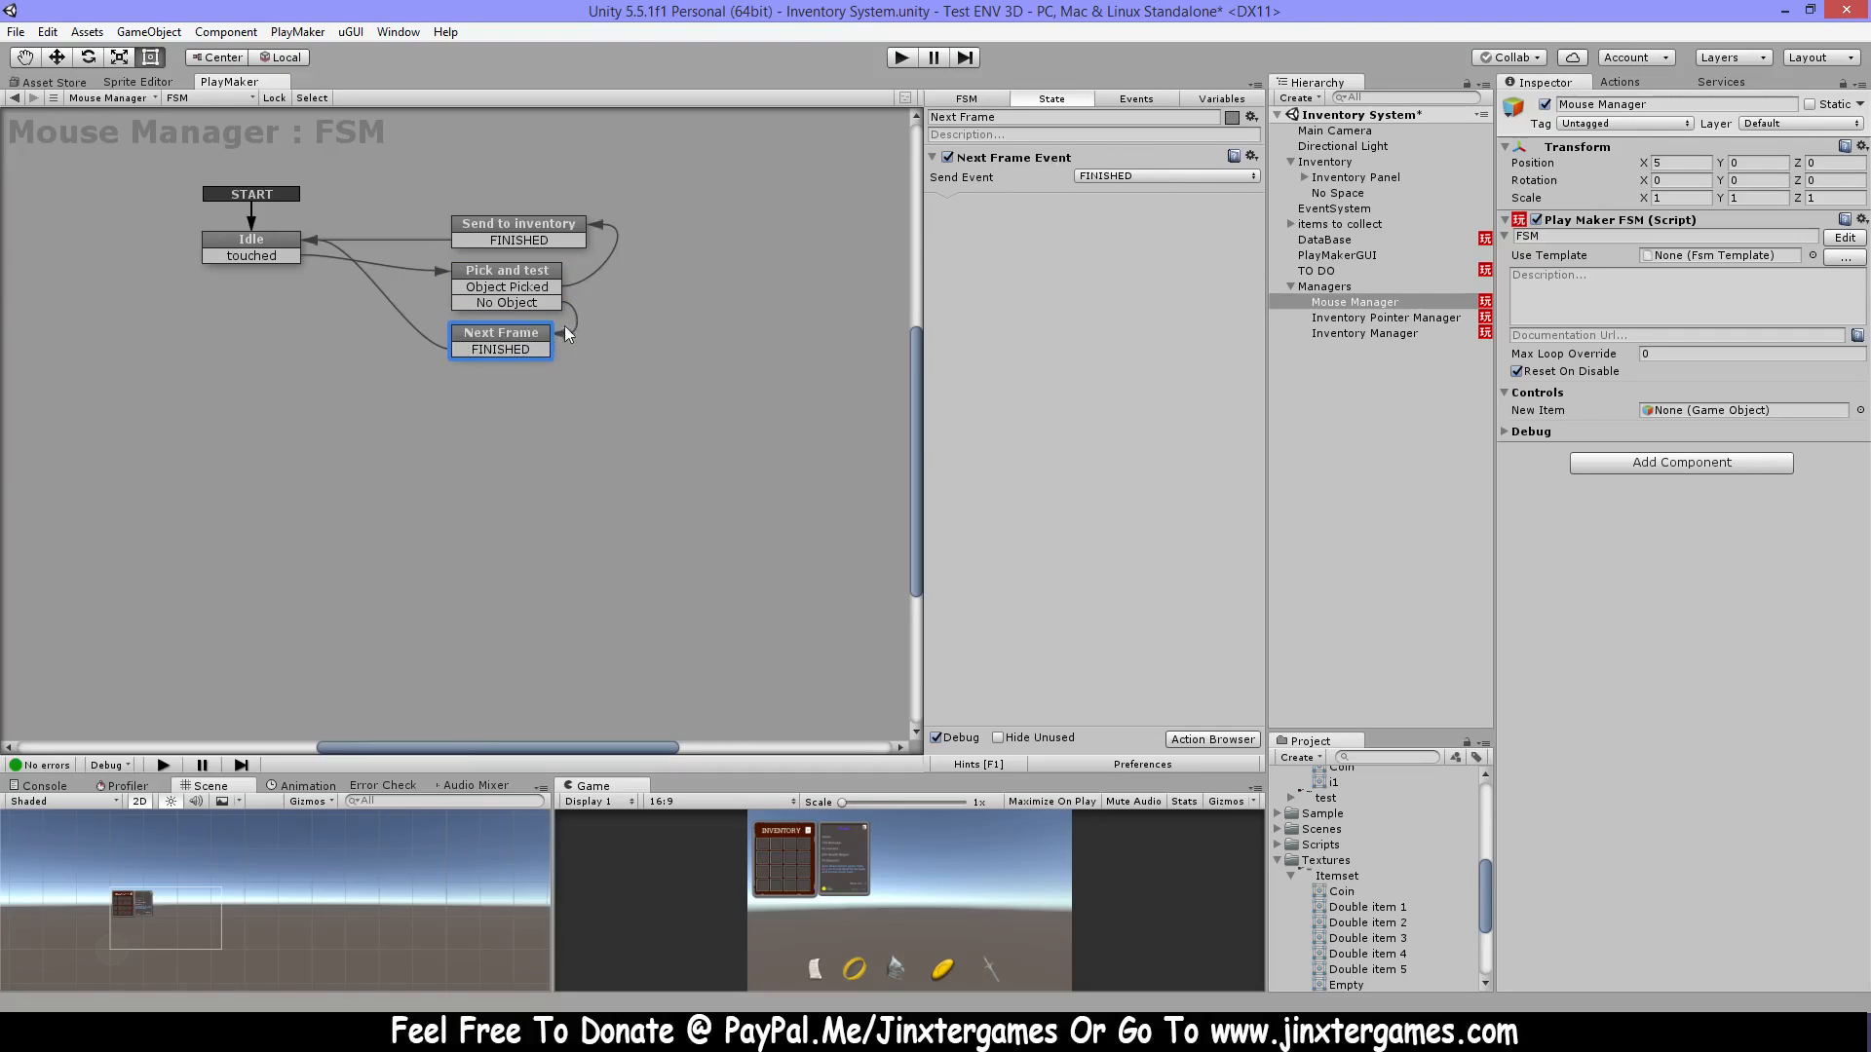
pyautogui.click(534, 226)
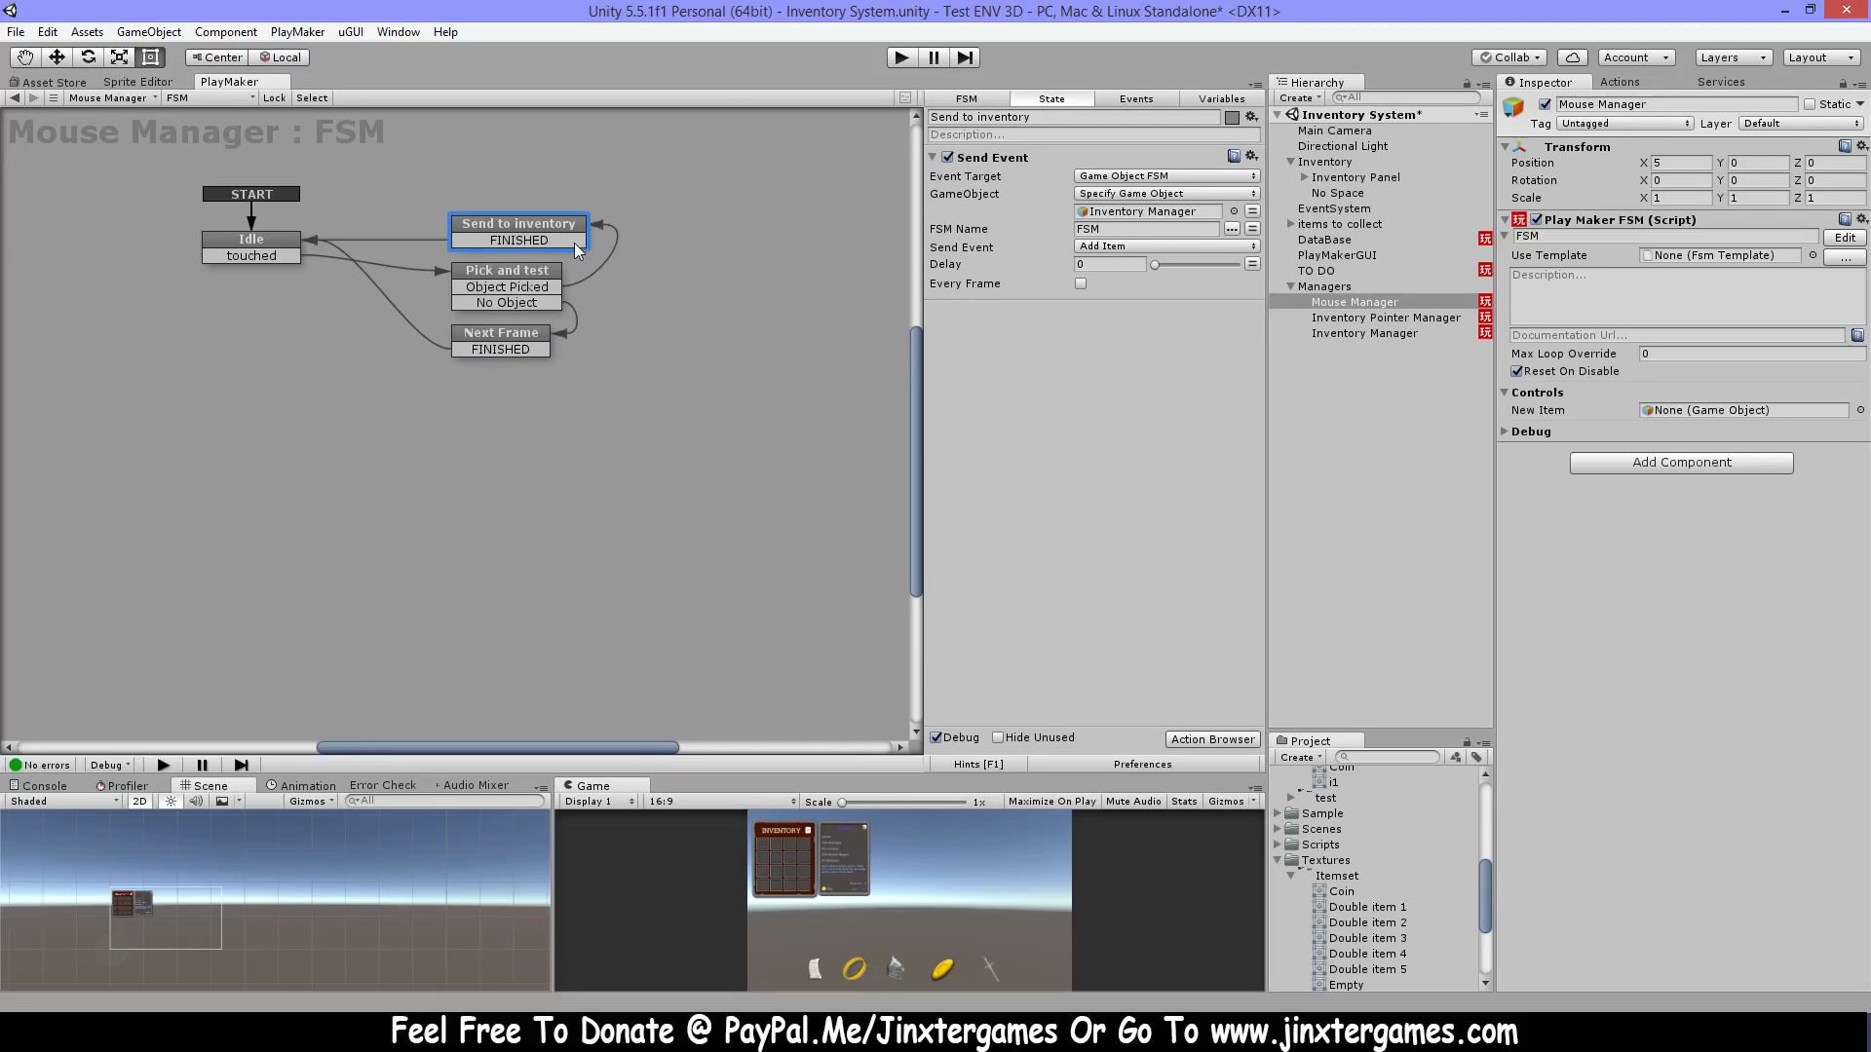
pyautogui.click(1164, 211)
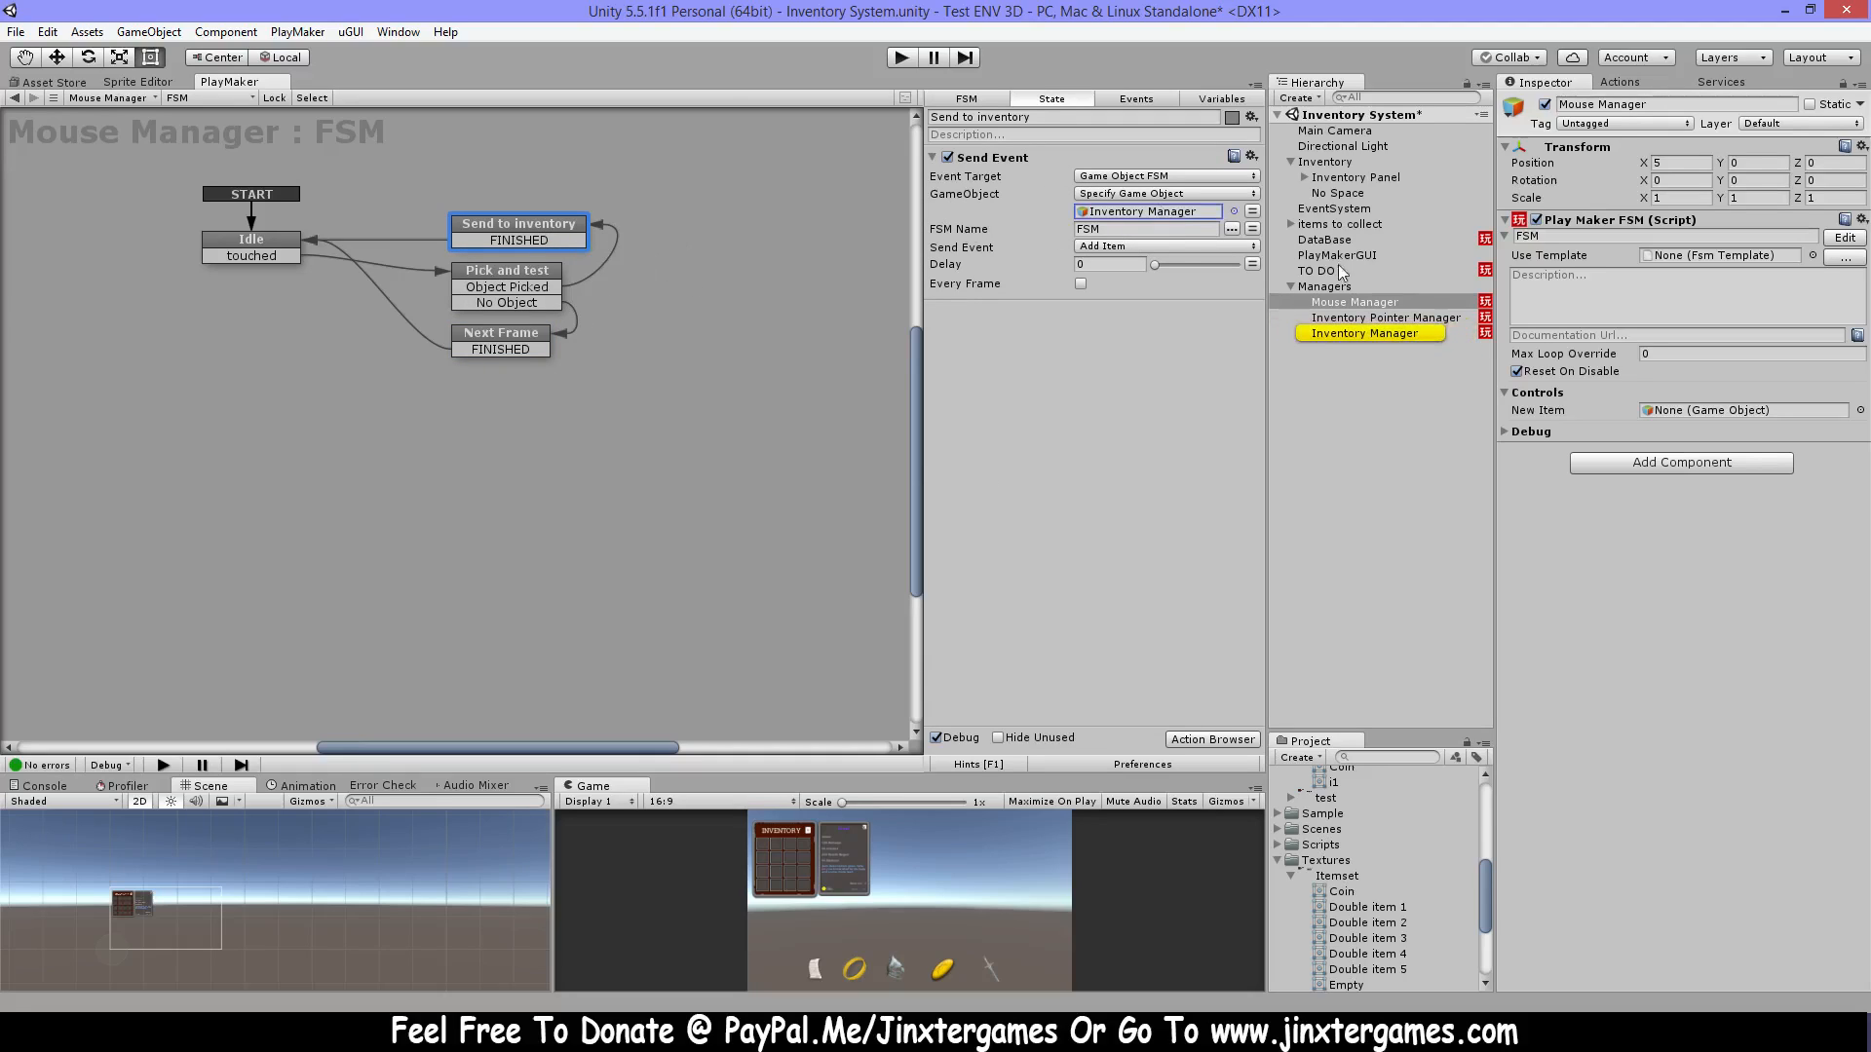
# Bring up the Inventory Manager FSM and examine the actions of the Get Id and Get Next states in the Add Item branch.
pyautogui.click(1403, 335)
pyautogui.moveTo(127, 495); pyautogui.dragTo(696, 591, button='middle')
pyautogui.moveTo(230, 432); pyautogui.dragTo(570, 662, button='middle')
pyautogui.click(337, 425)
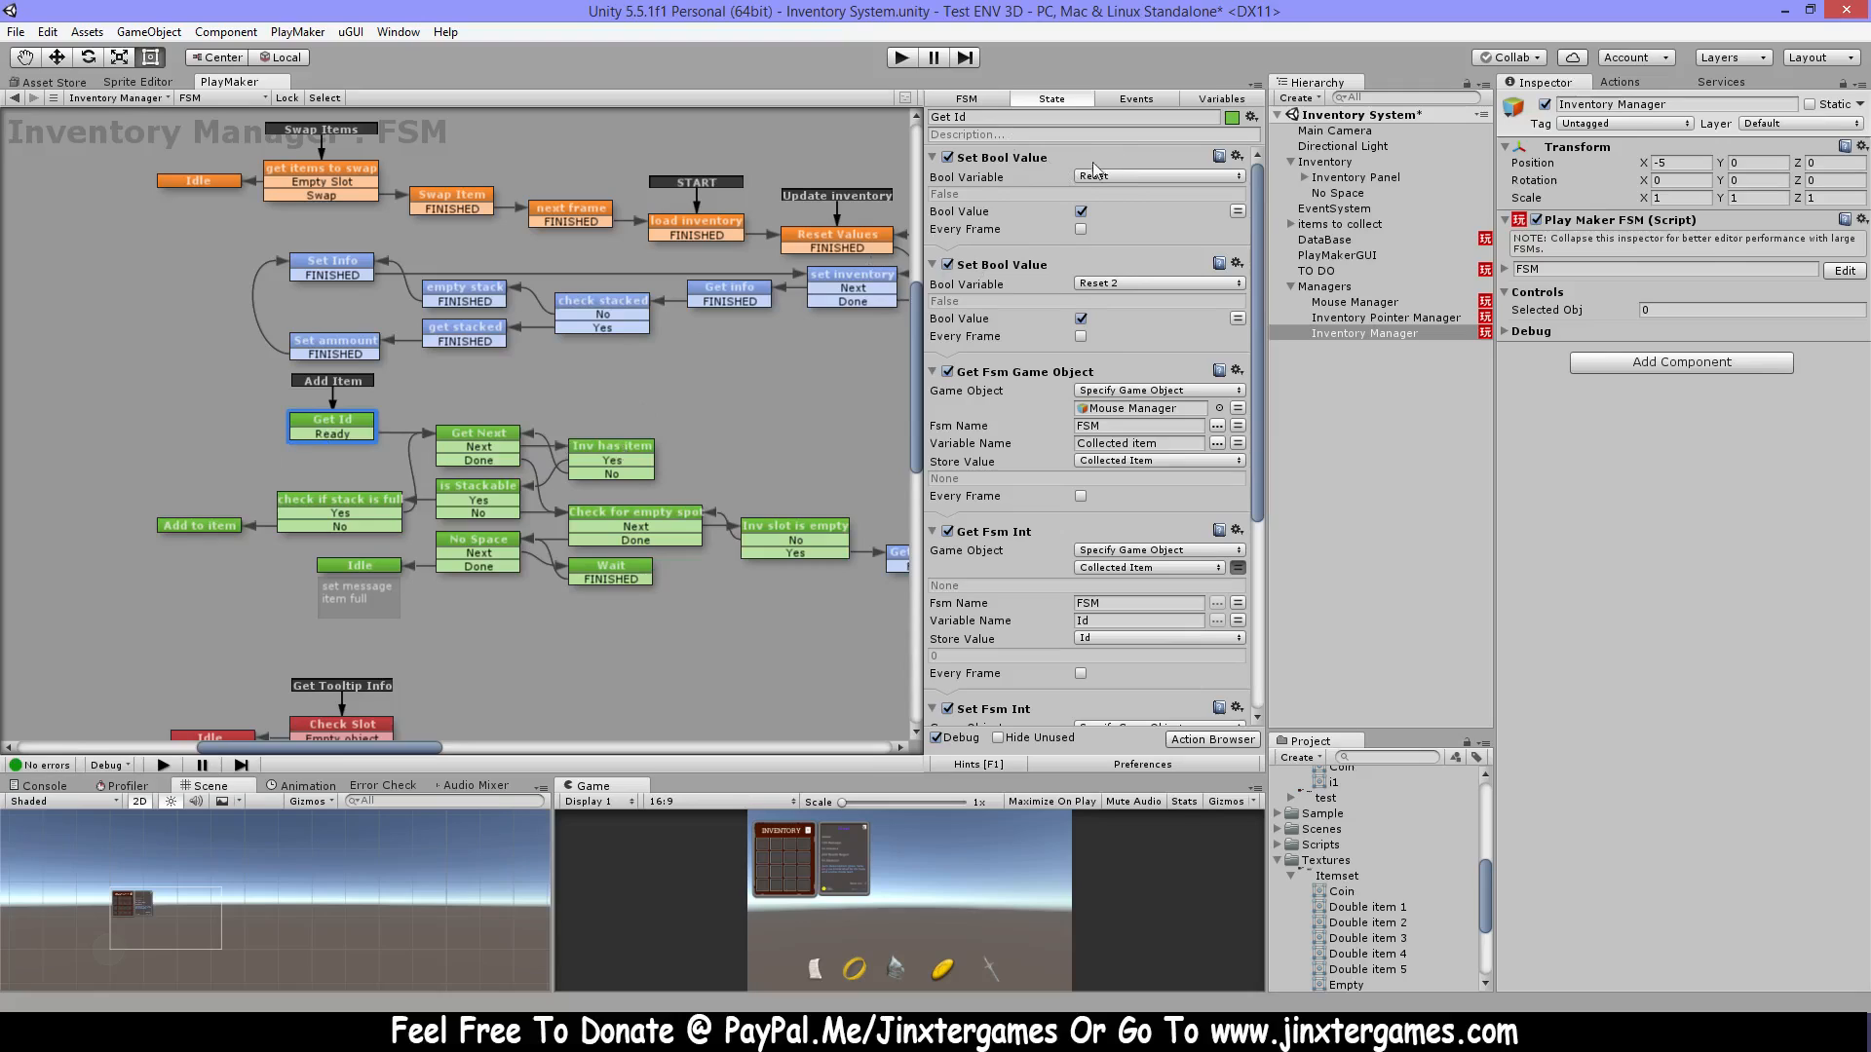
pyautogui.click(478, 440)
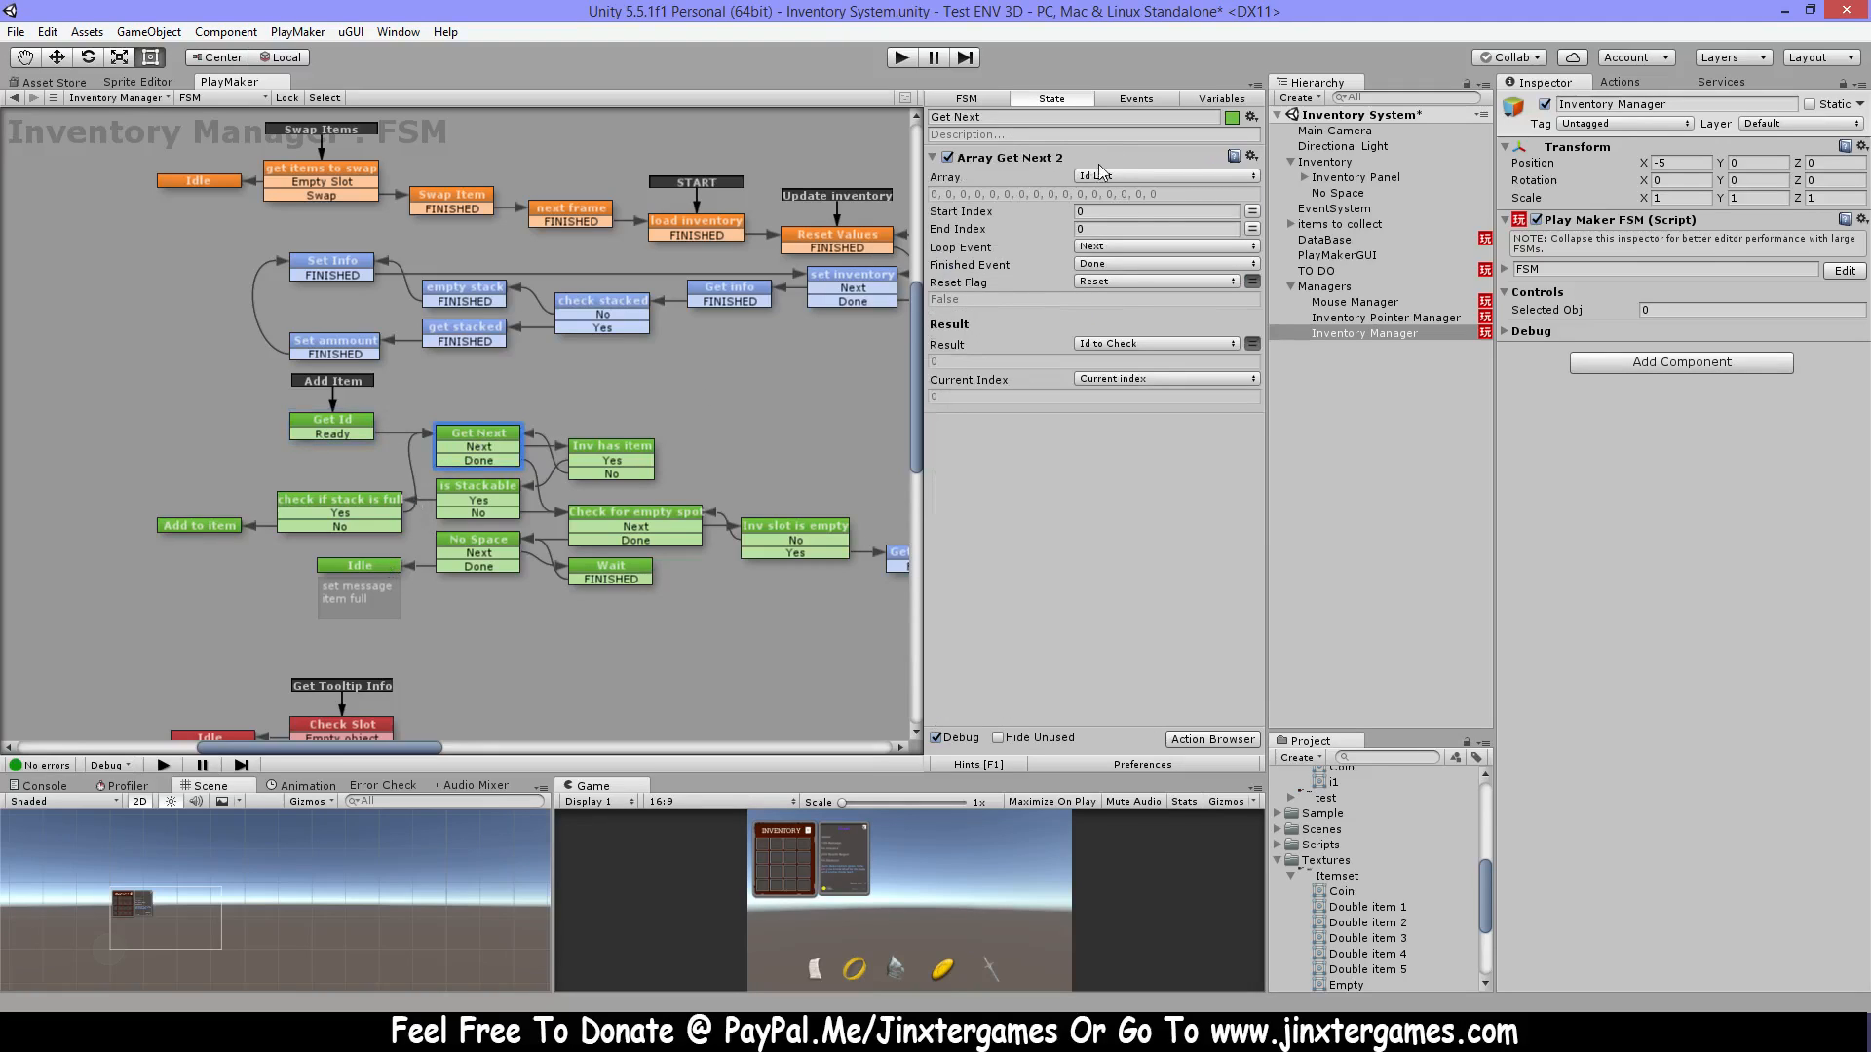